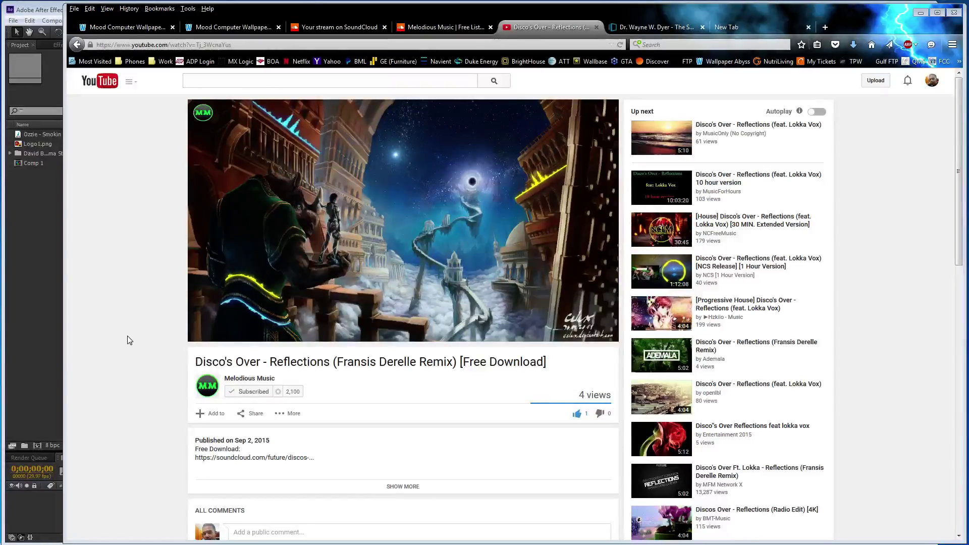
Step: Put the Disco's Over - Reflections video in theater mode, then bring After Effects to the front
left_click(591, 334)
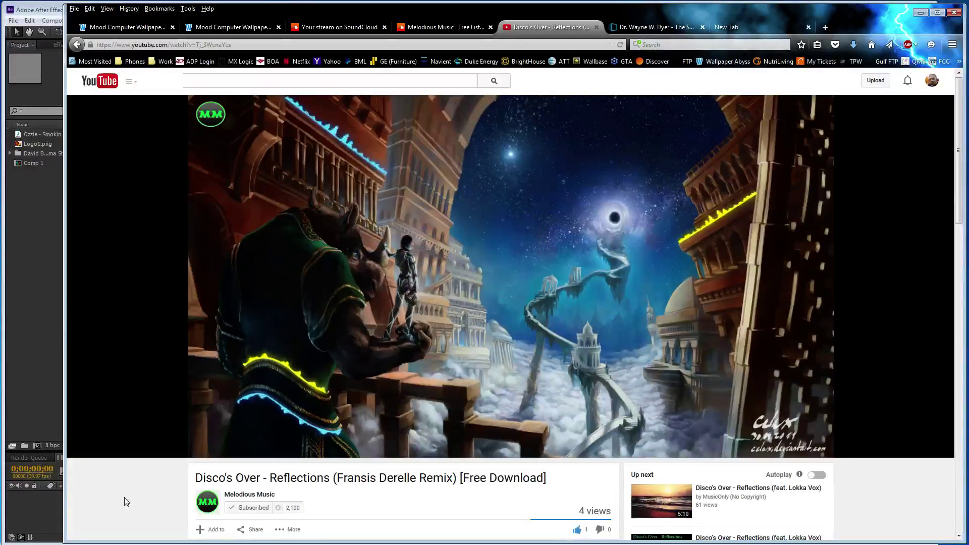
left_click(21, 350)
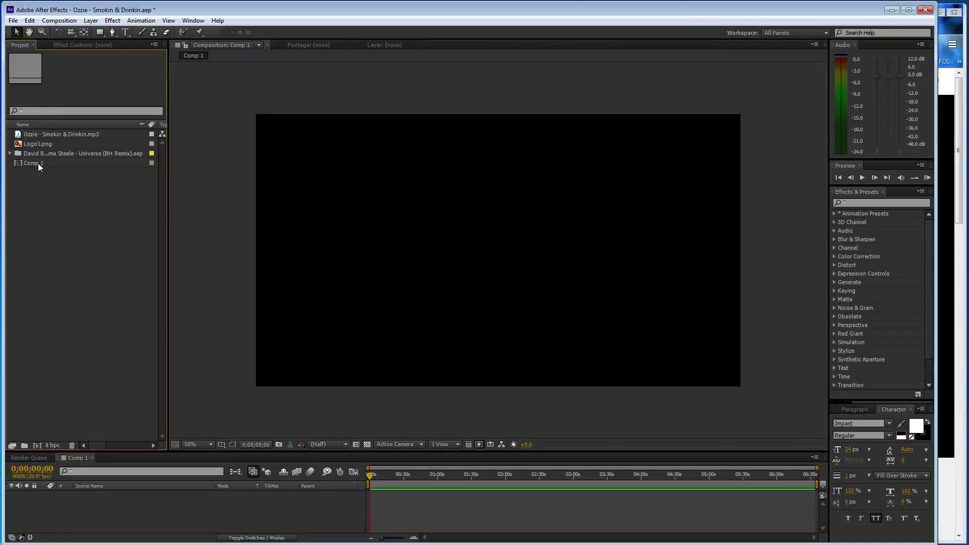
Step: Select the Ozzie mp3, then switch to Firefox's Wallpaper Abyss lakeside sunset wallpaper tab
left_click(46, 137)
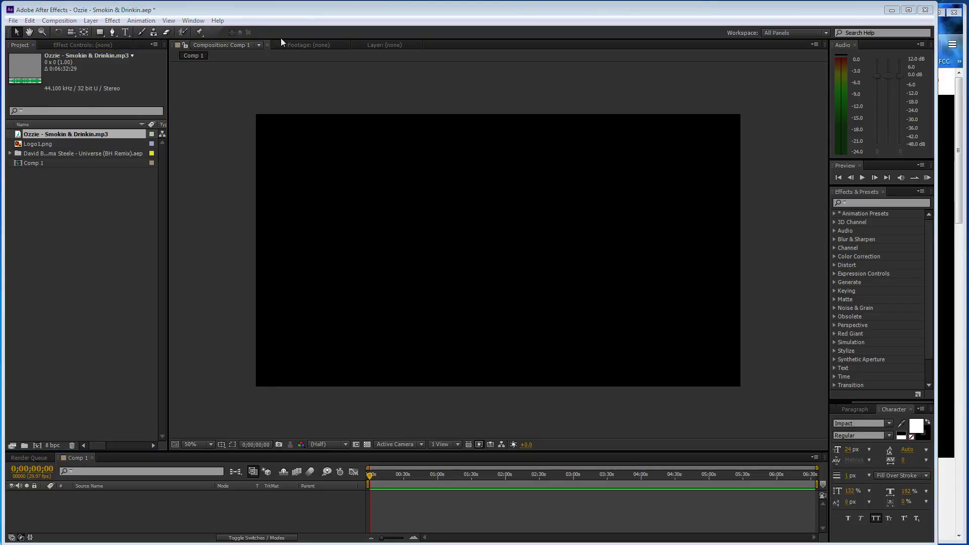
left_click(958, 86)
left_click(123, 28)
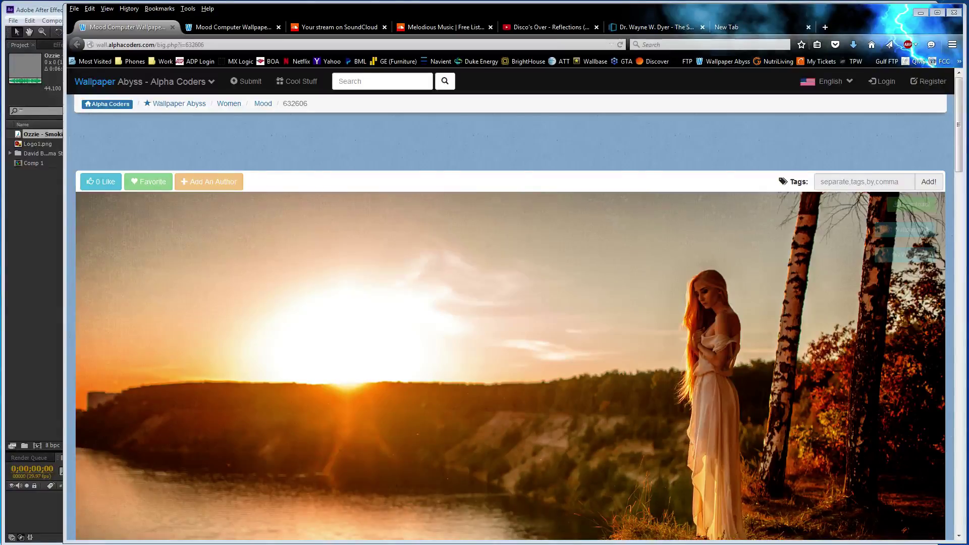
Step: Import wallpapers 632606.jpg and 632090.jpg, restore the YouTube video's default layout, and return to After Effects
left_click(40, 395)
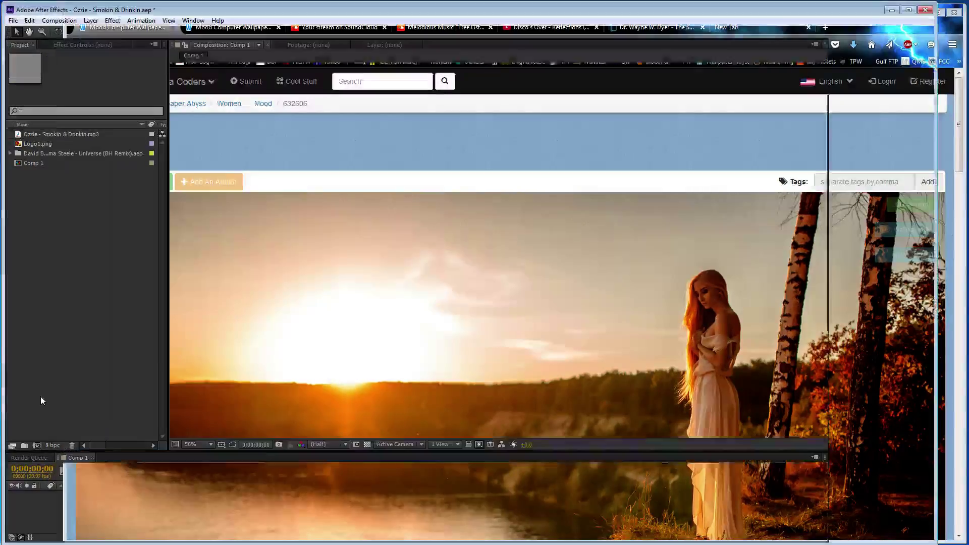
left_click(962, 189)
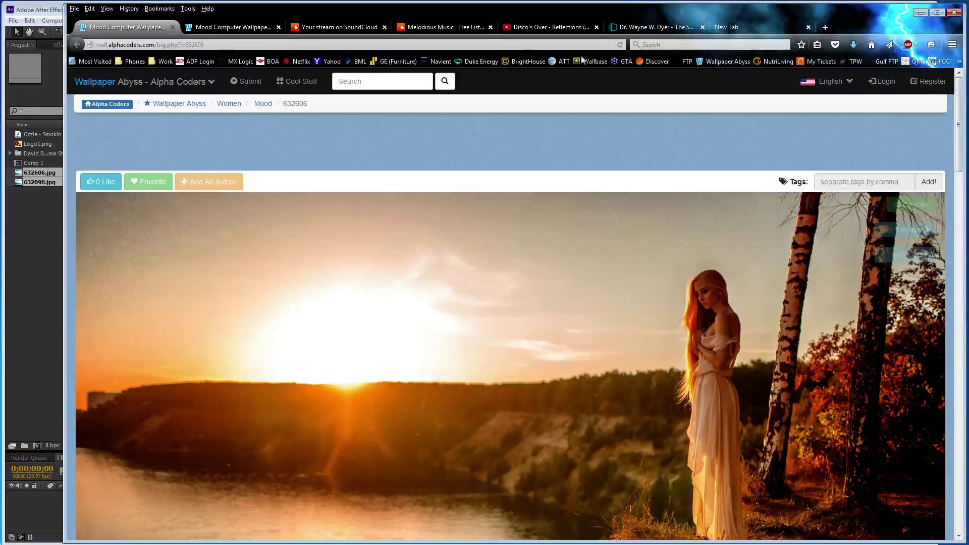
left_click(528, 30)
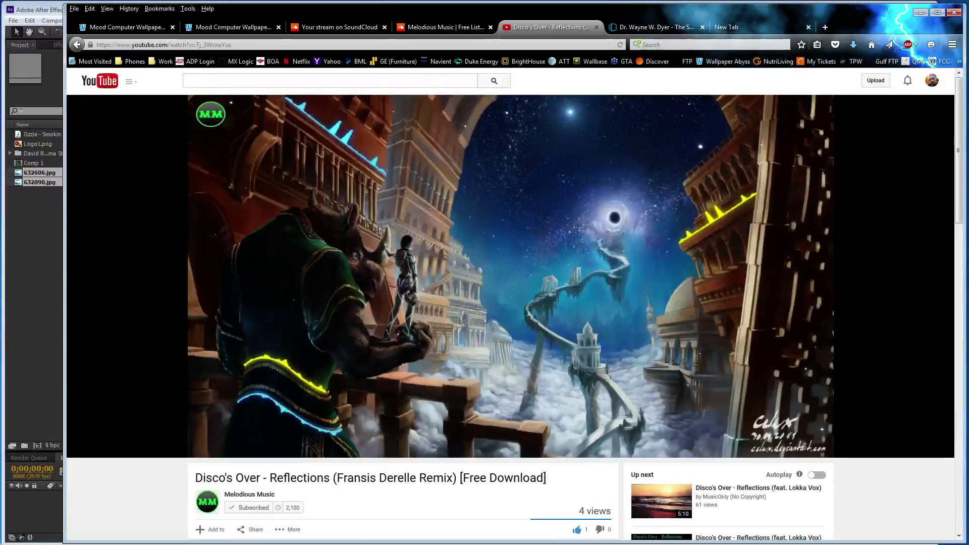
mouse_move(257, 271)
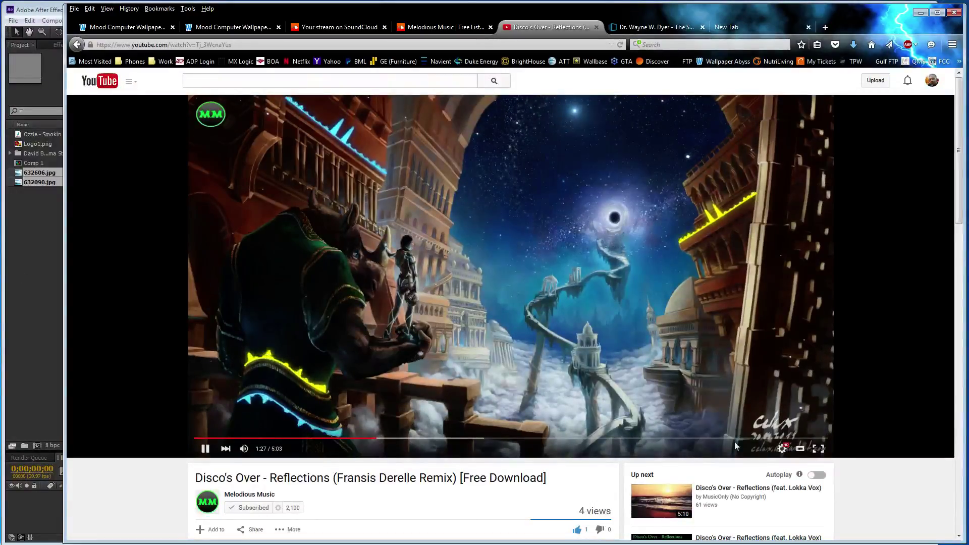
left_click(806, 454)
left_click(27, 239)
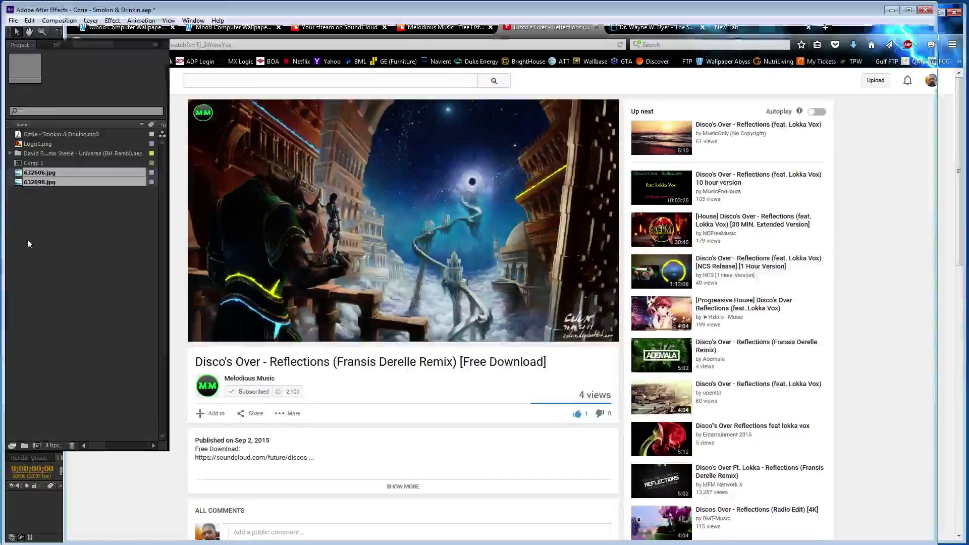
left_click(58, 135)
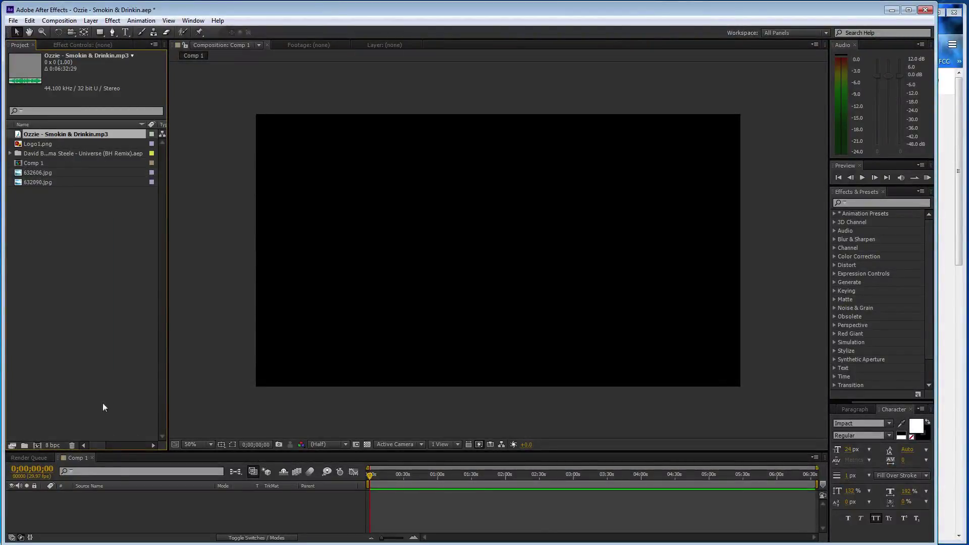
Step: Add the Ozzie mp3 to Comp 1 and reveal its audio waveform
left_click_drag(128, 525, 129, 526)
left_click_drag(388, 454, 388, 424)
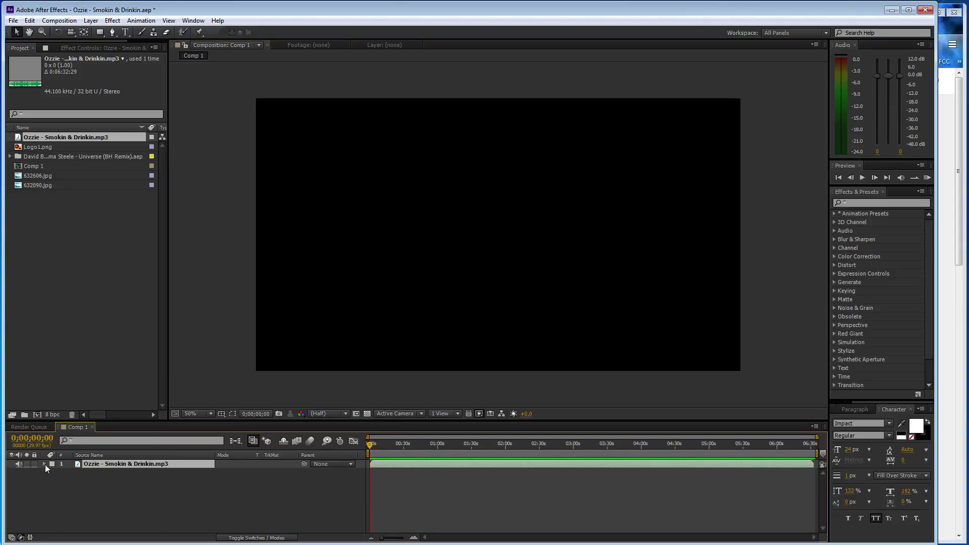
left_click(44, 464)
left_click(53, 473)
left_click(62, 489)
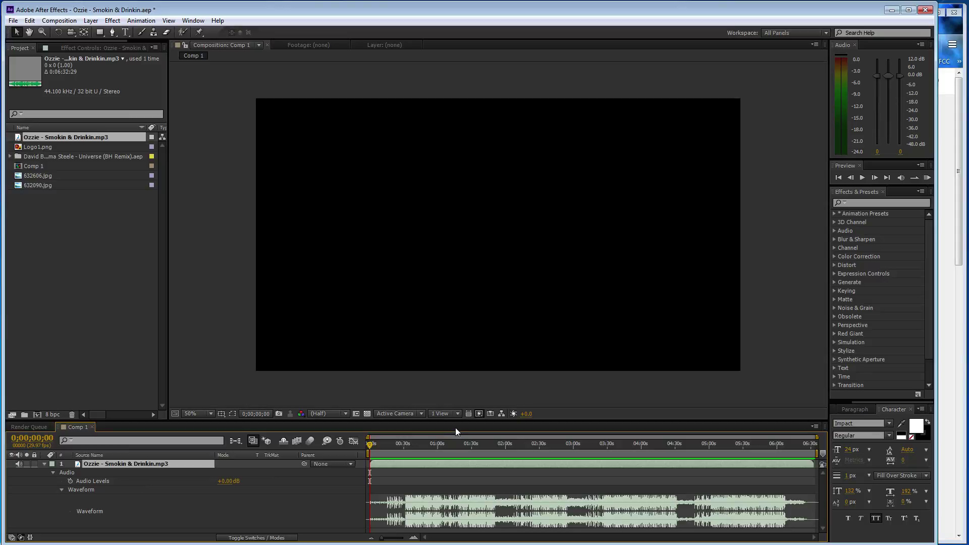
Step: Add 632090.jpg above the audio, trim it to end near 03:30, and scale it to fit the frame
left_click(78, 175)
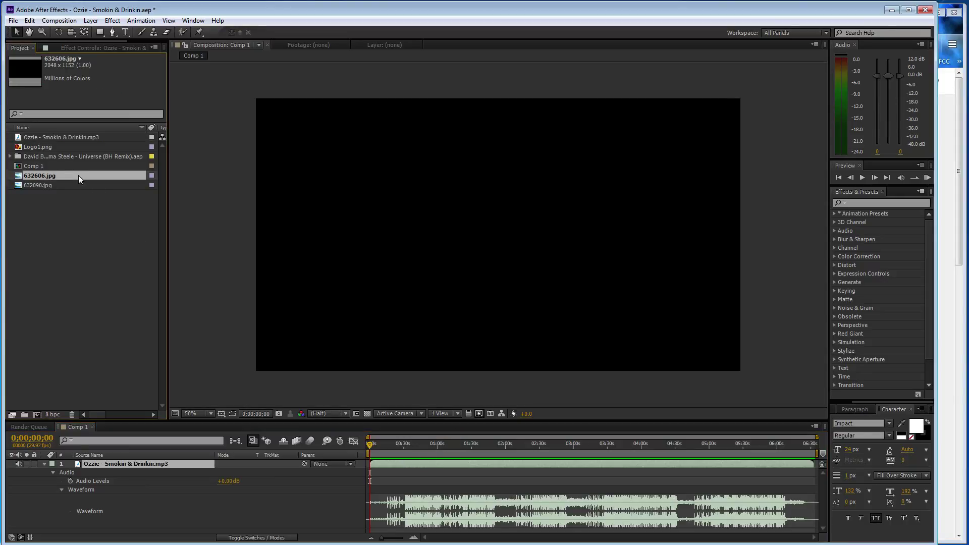
left_click(78, 185)
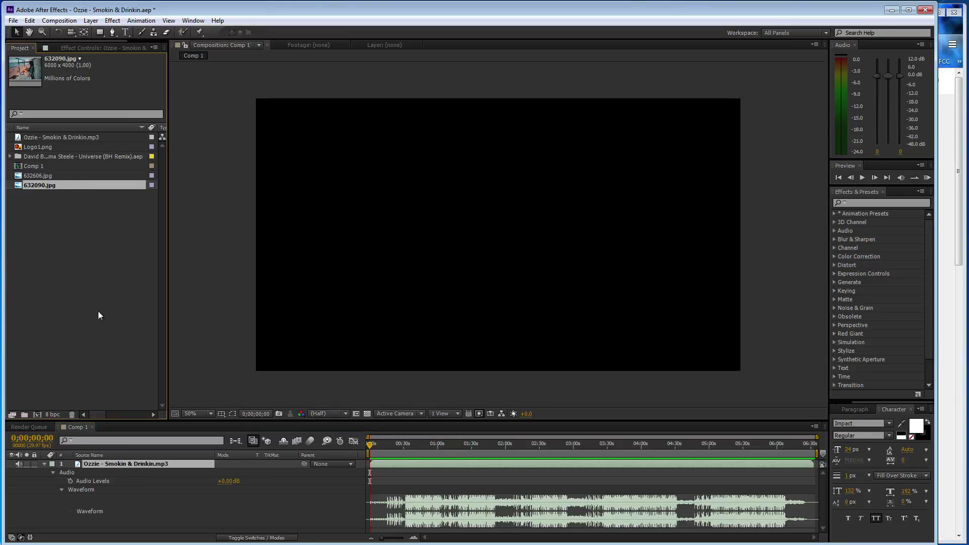
key("ctrl+slash")
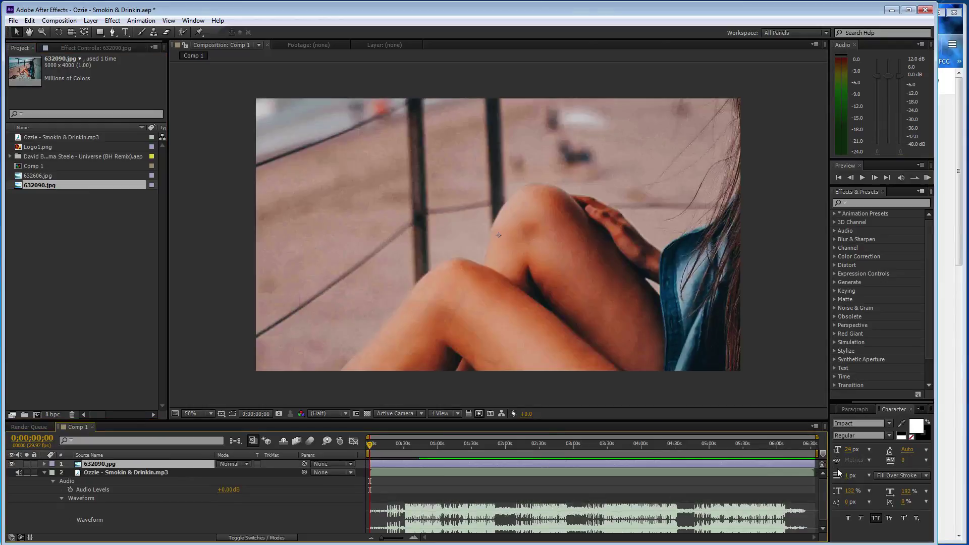
left_click_drag(815, 464, 601, 463)
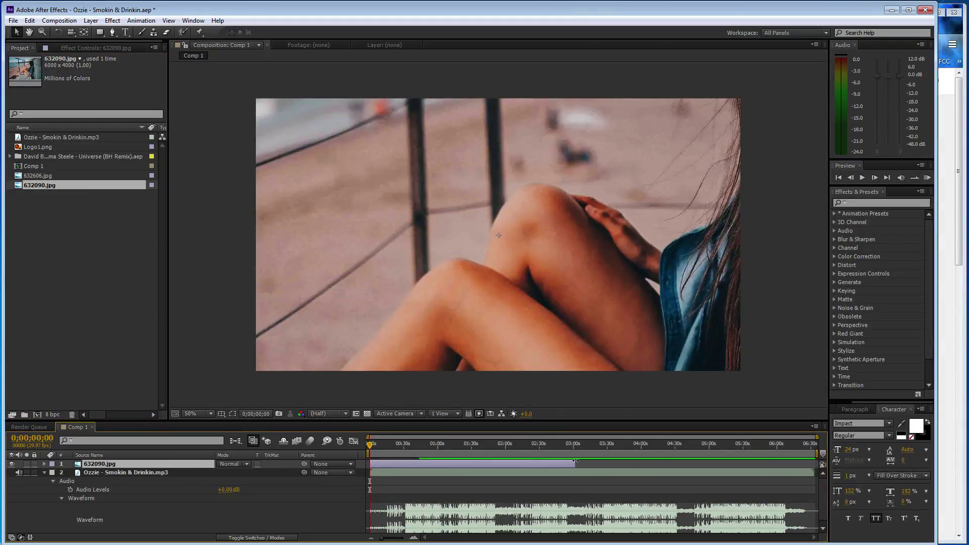
key("comma")
key("comma")
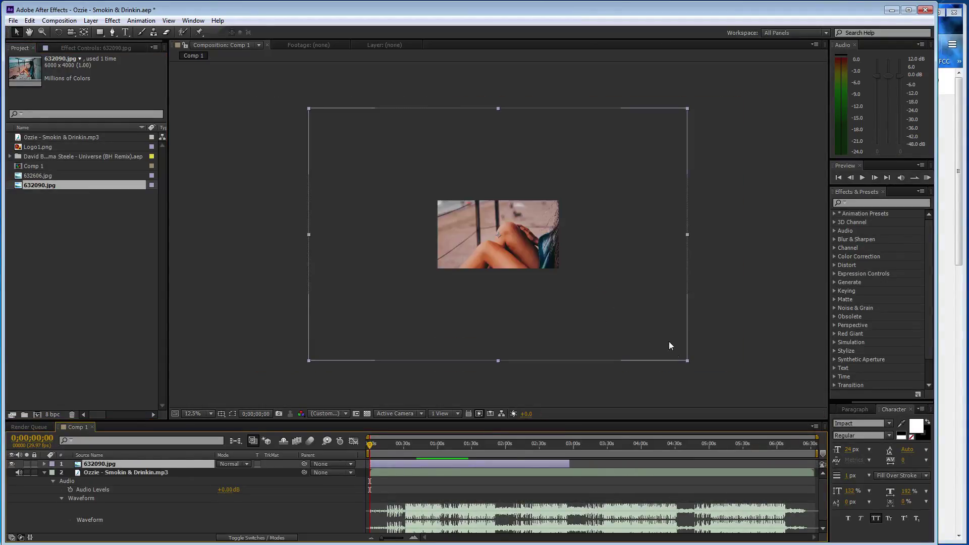
left_click_drag(643, 340, 559, 272)
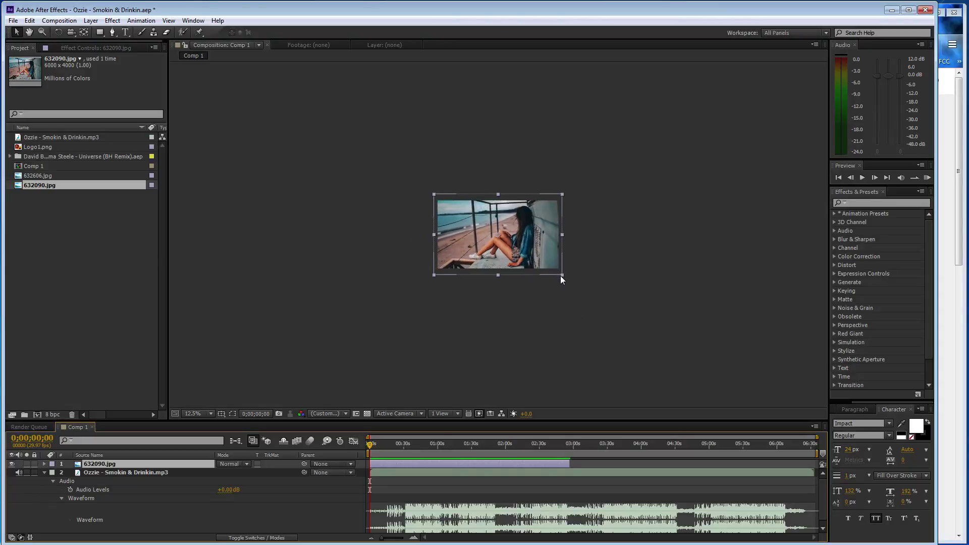
key("period")
key("period")
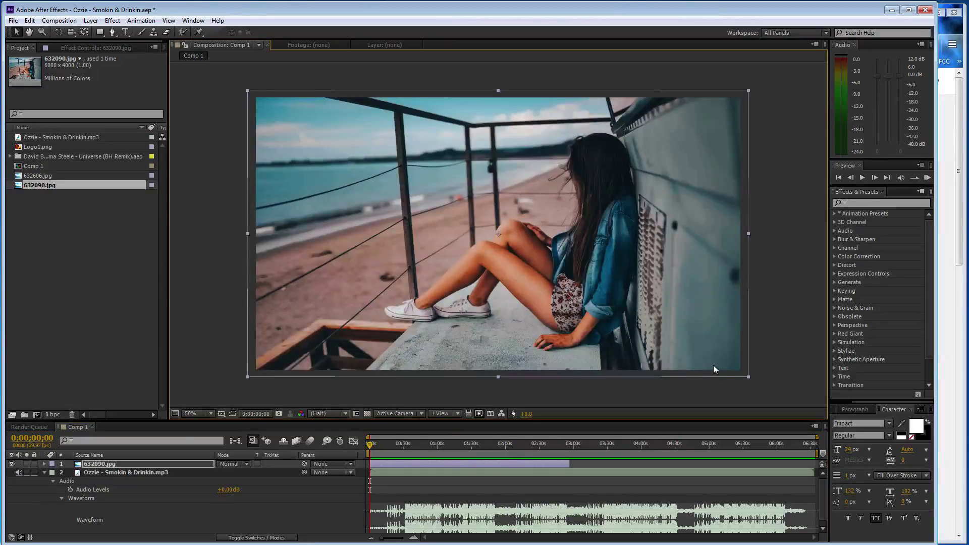
left_click_drag(746, 376, 745, 377)
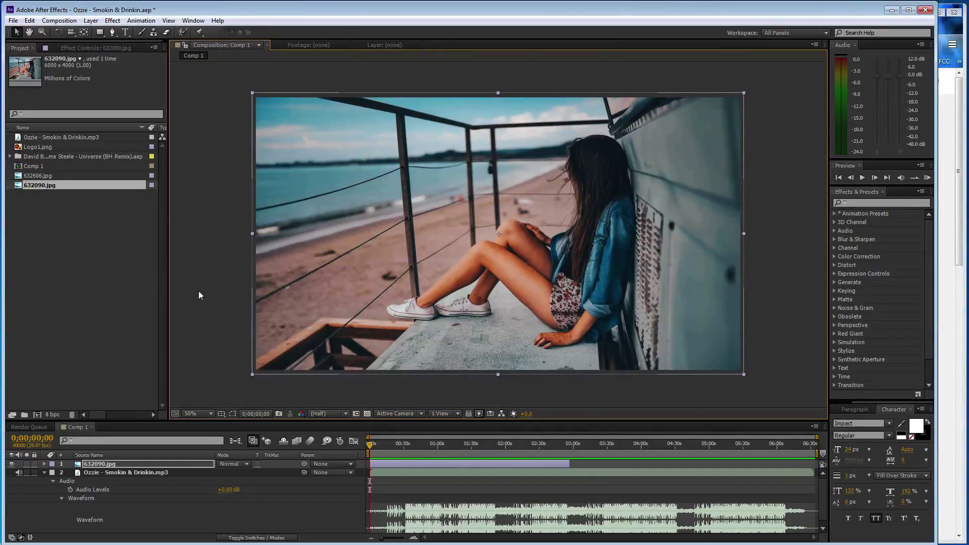
Step: Save, then add Logo1.png as the top layer, trimmed to end near 03:10
left_click(210, 298)
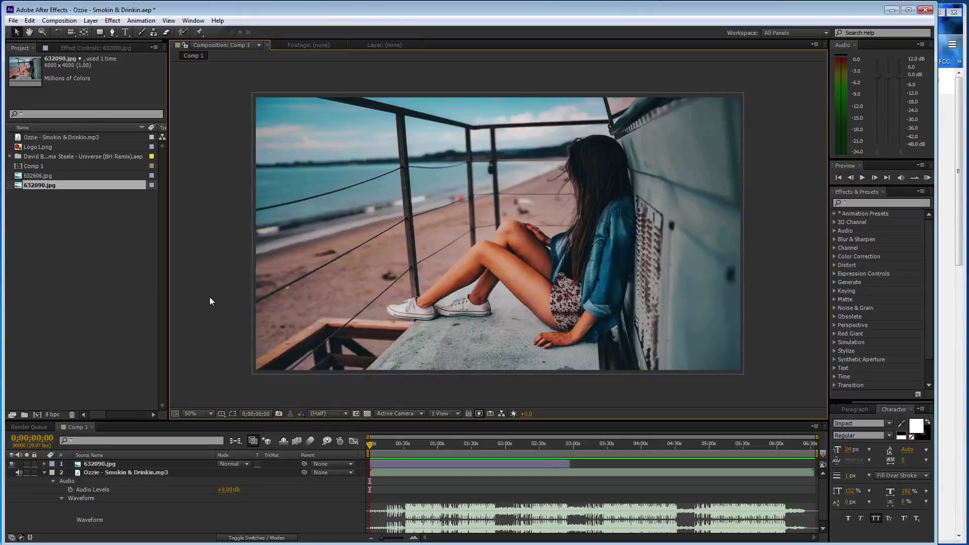
key("ctrl+s")
left_click(40, 147)
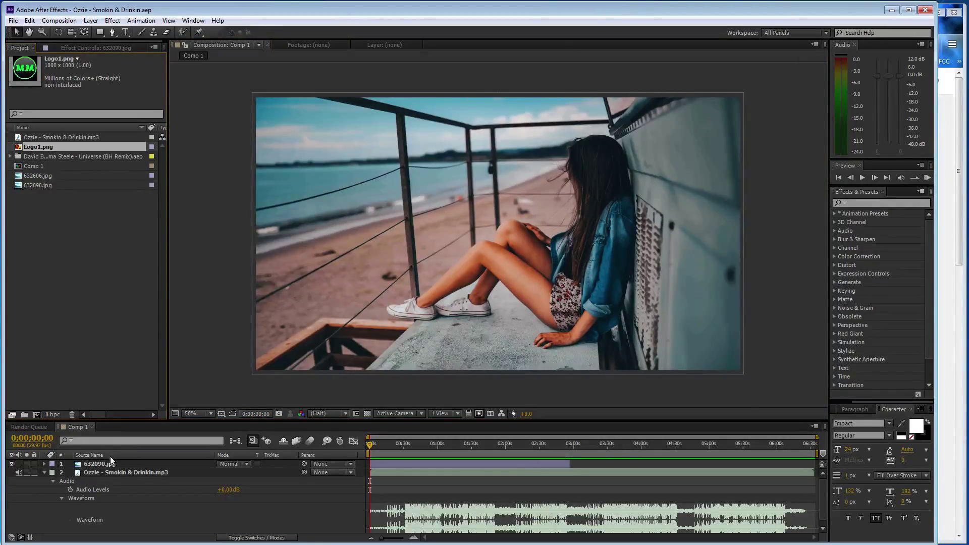
left_click_drag(110, 459, 112, 461)
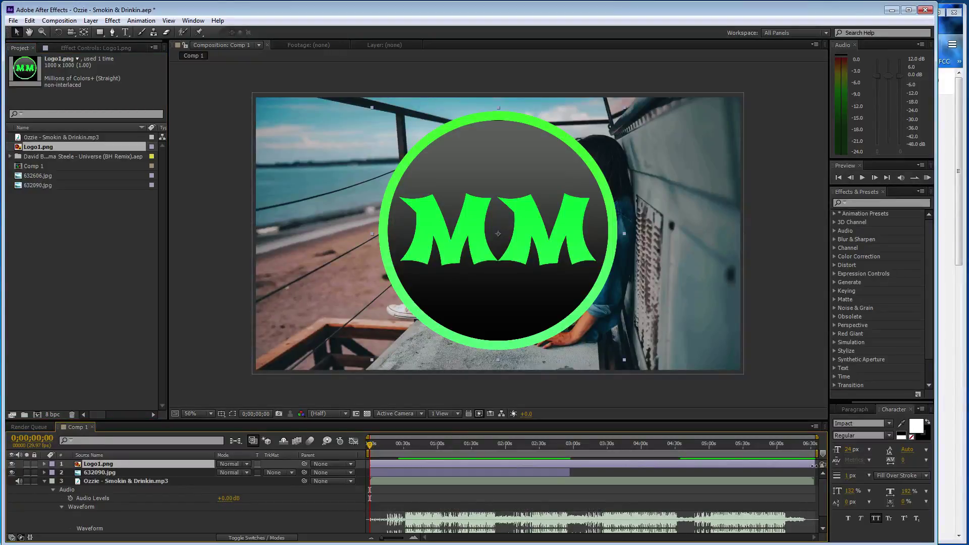
left_click_drag(814, 465, 586, 462)
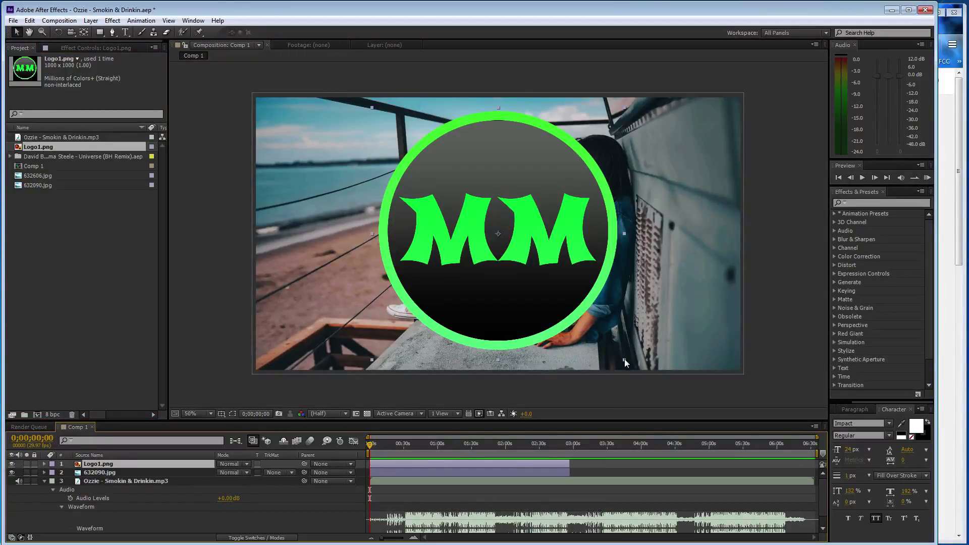
Step: Shrink the MM logo into a small bottom-right corner badge, save, and start a new solid
left_click_drag(625, 360, 512, 244)
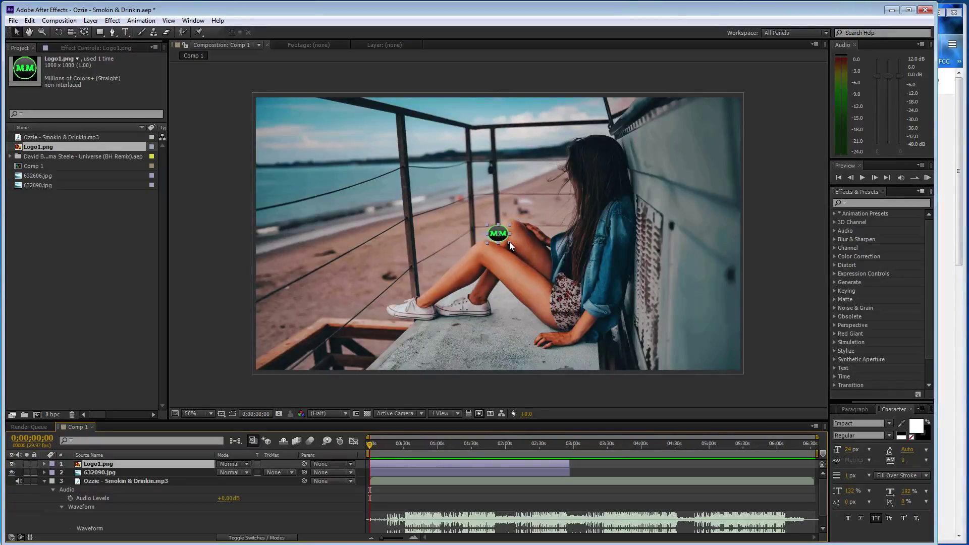
mouse_move(503, 238)
left_mouse_down()
mouse_move(726, 342)
mouse_move(725, 358)
mouse_move(717, 349)
left_mouse_up()
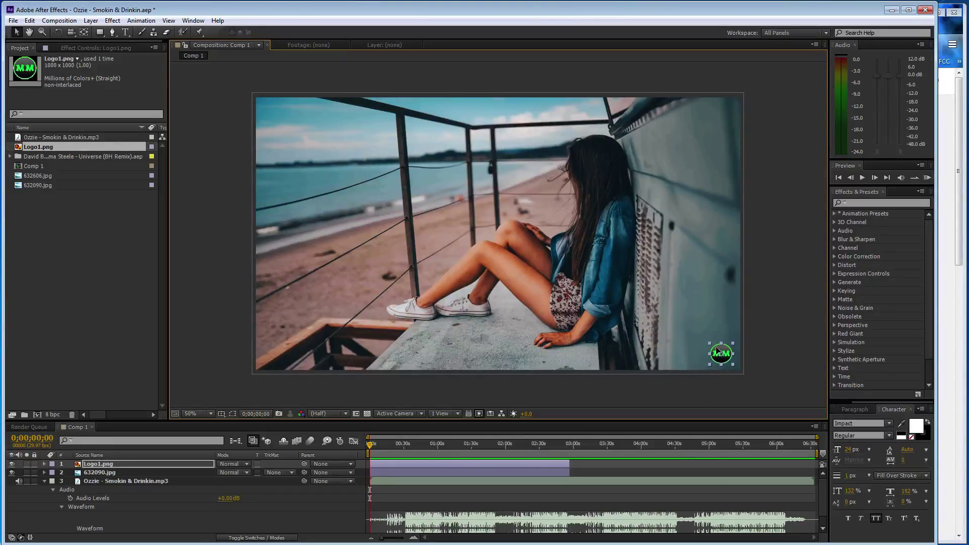
left_click(776, 337)
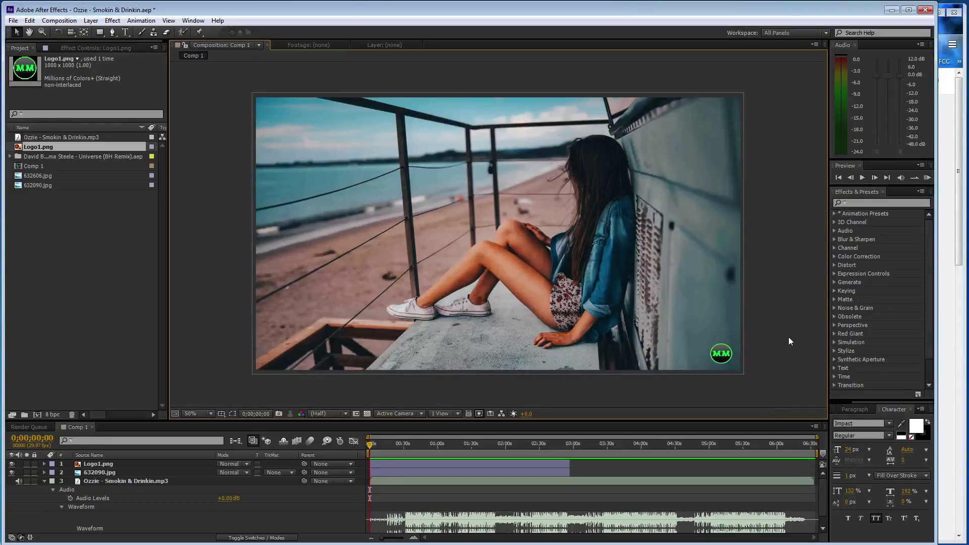
key("ctrl+s")
key("ctrl+y")
Step: Create the black solid named Eq and trim it to match the other layers
type("Eq")
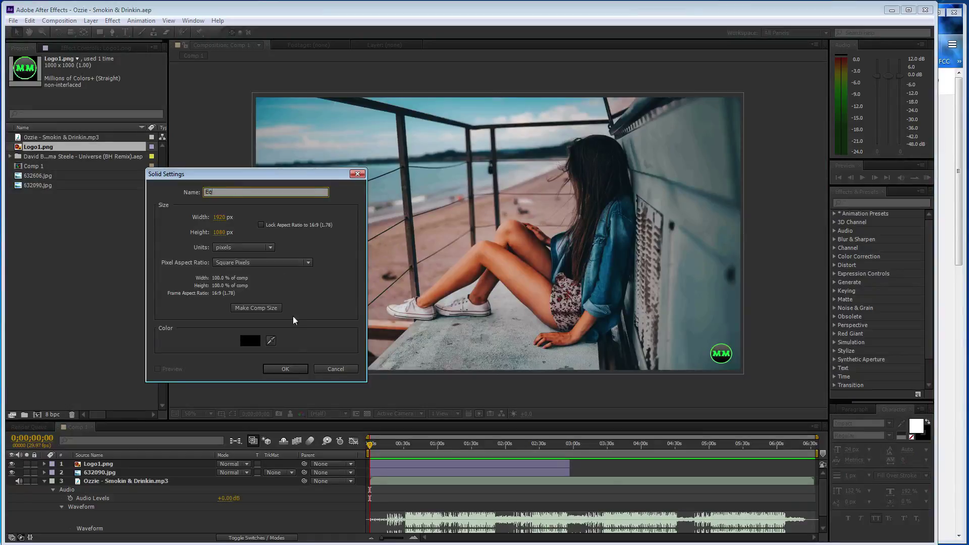
left_click(285, 369)
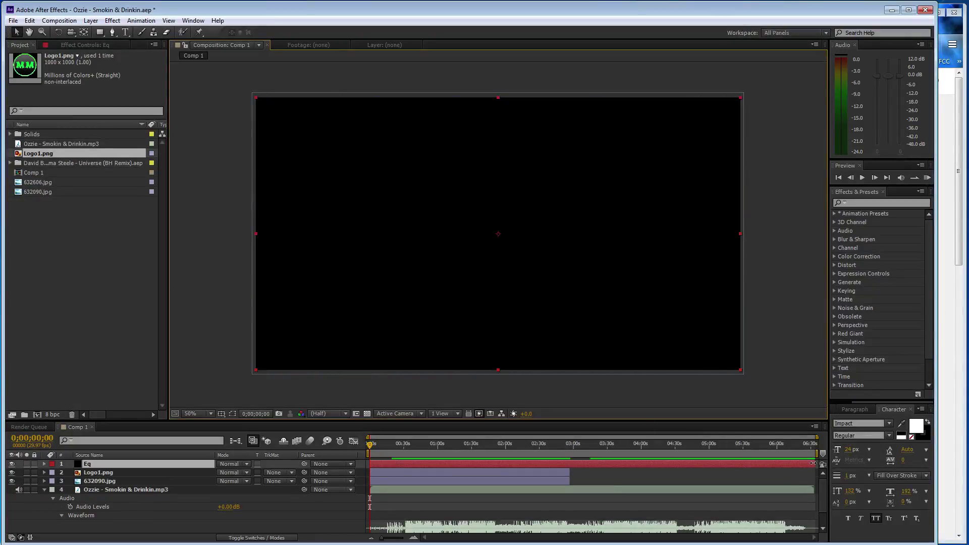
left_click_drag(813, 463, 667, 464)
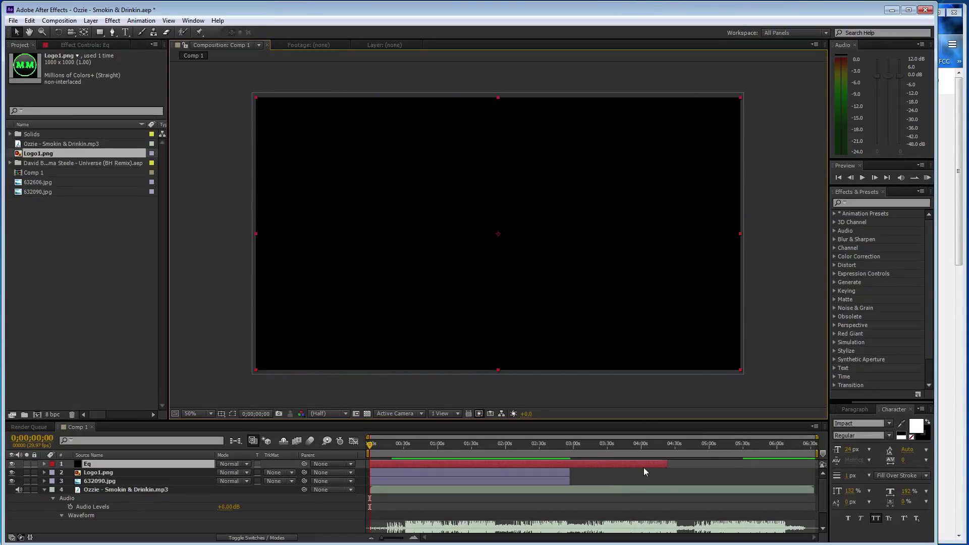
Step: Apply Audio Spectrum to Eq with the Ozzie - Smokin & Drinkin.mp3 layer as audio source
left_click(127, 21)
left_click(128, 21)
left_click(91, 21)
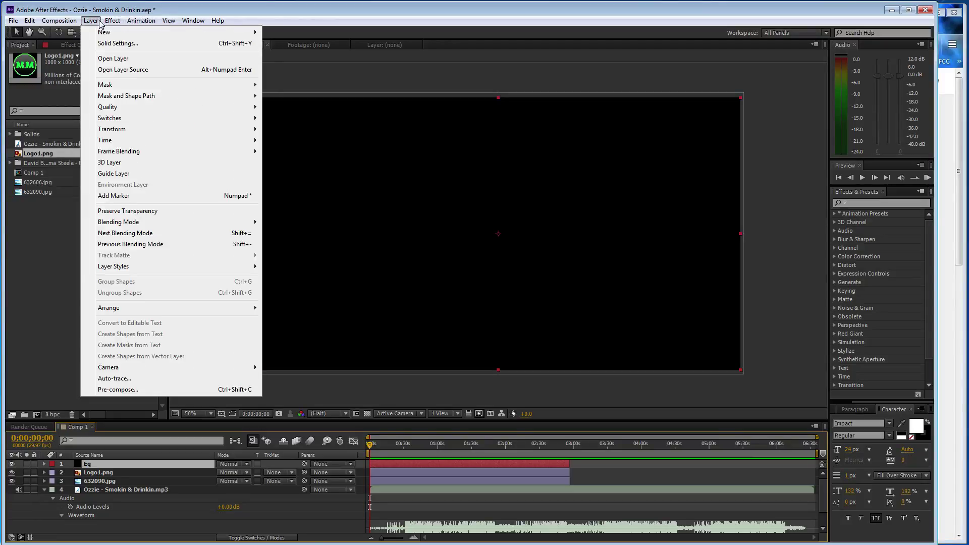
mouse_move(112, 20)
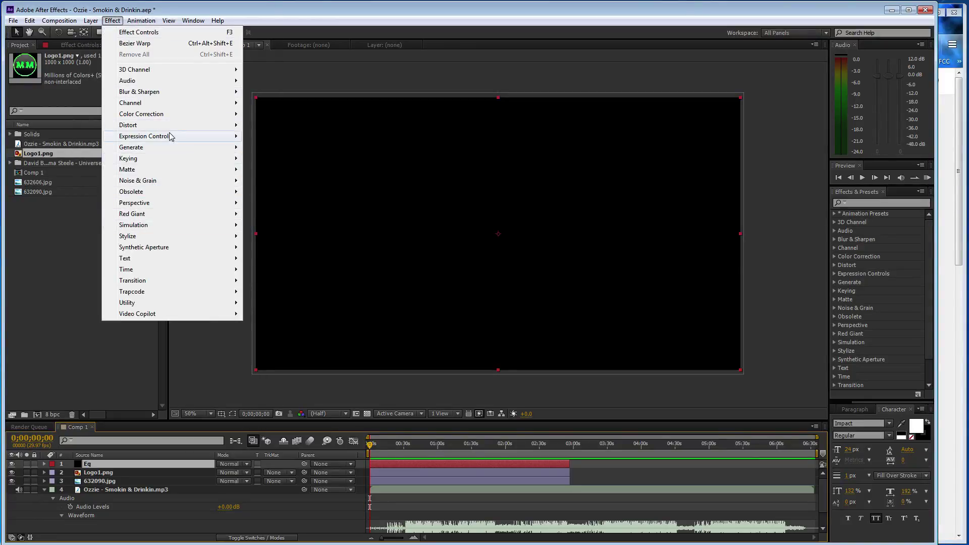
mouse_move(170, 149)
left_click(278, 170)
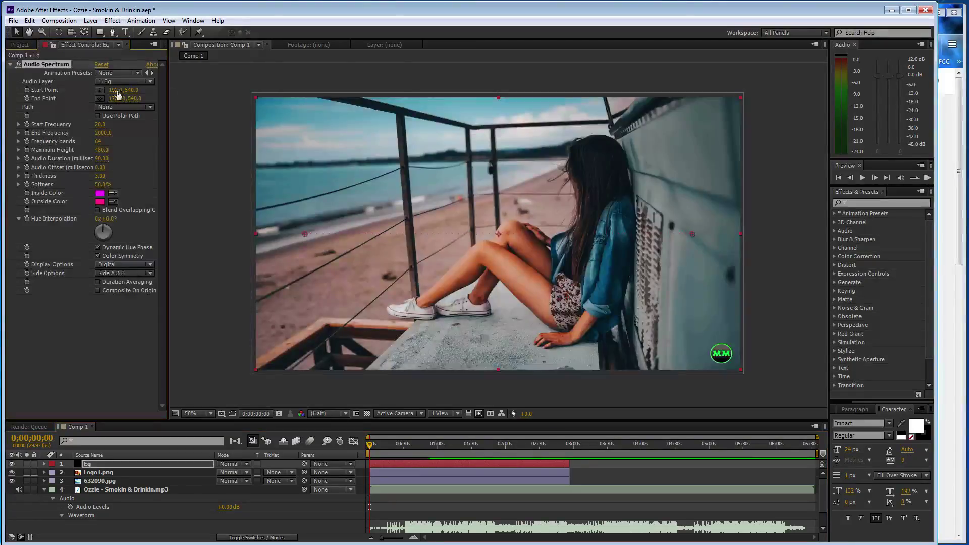
left_click(124, 81)
left_click(137, 141)
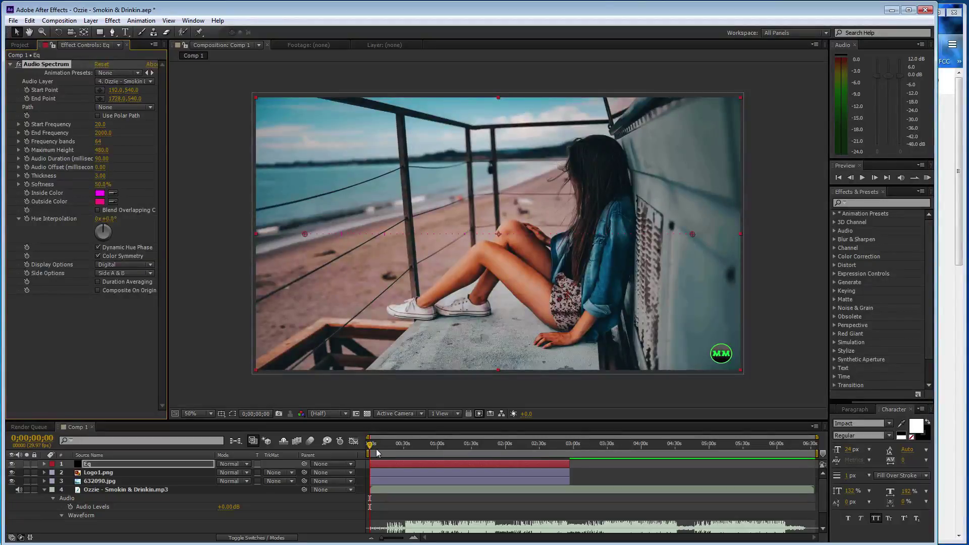
Step: Trace a Pen-tool mask on the Eq layer down the left railing post
left_click_drag(378, 445, 402, 444)
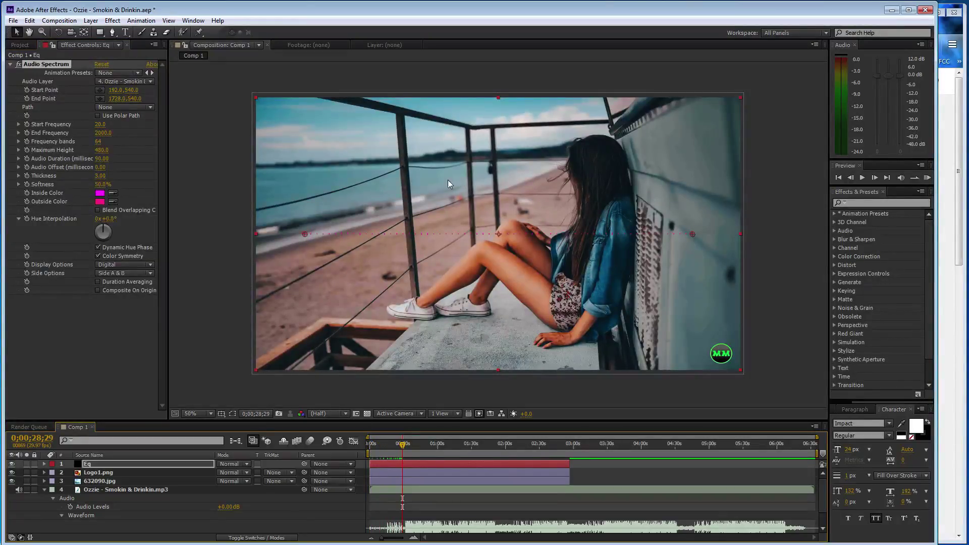
key("g")
left_click(396, 116)
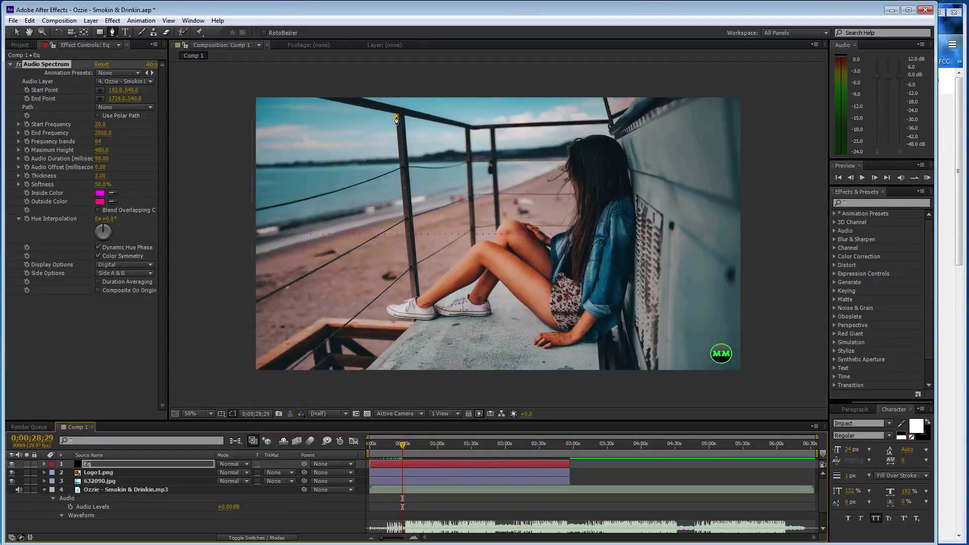
left_click(403, 219)
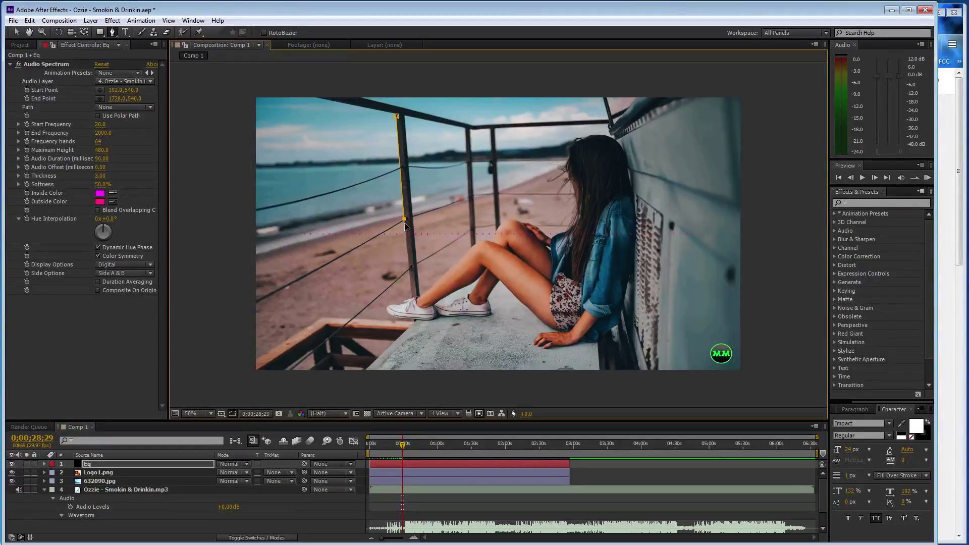
left_click(129, 464)
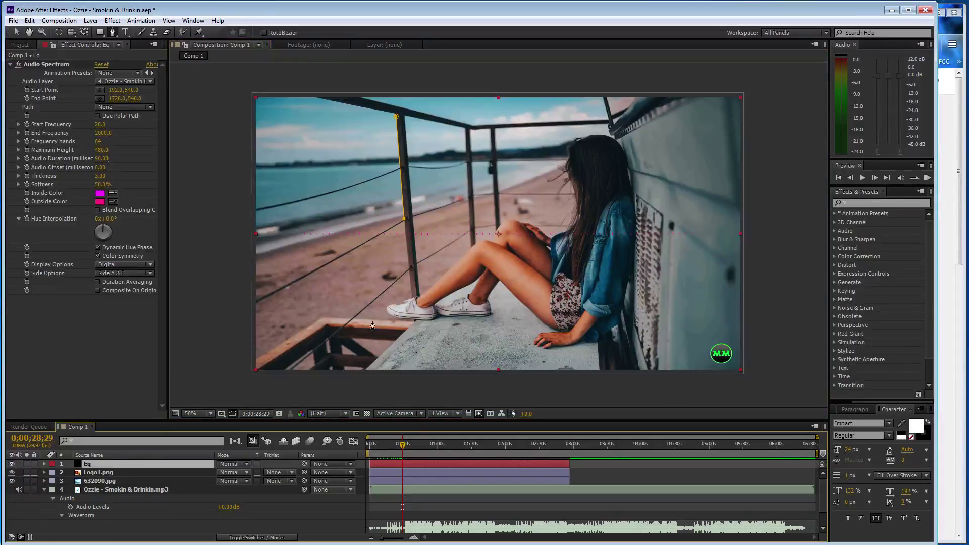
left_click(404, 227)
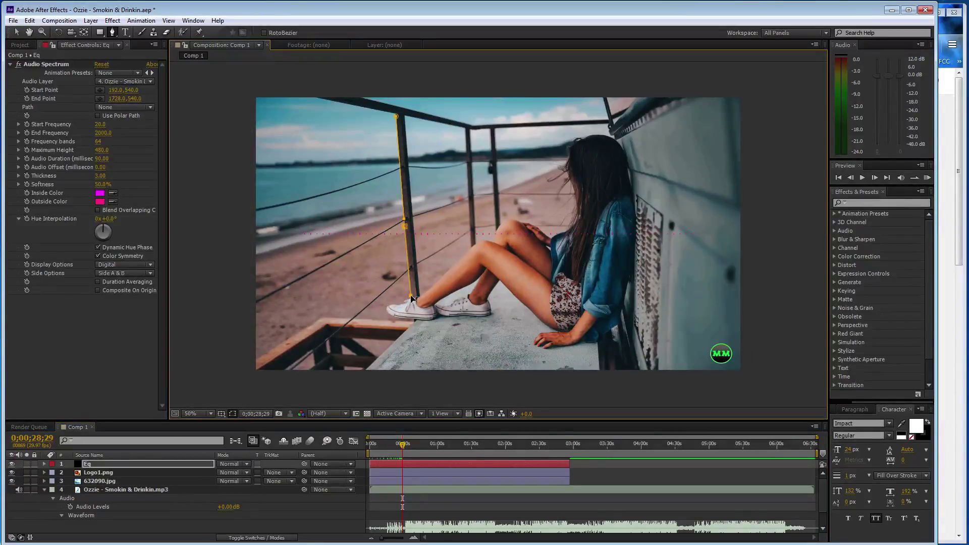
key("v")
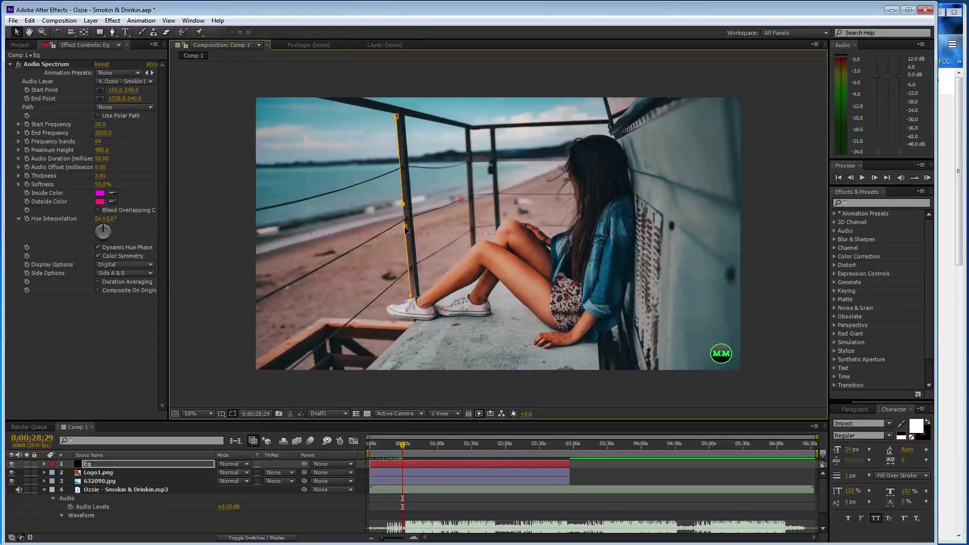
Step: Set the spectrum Path to Mask 1, adjust Start Frequency, and set Maximum Height to 800
left_click(116, 108)
left_click(124, 133)
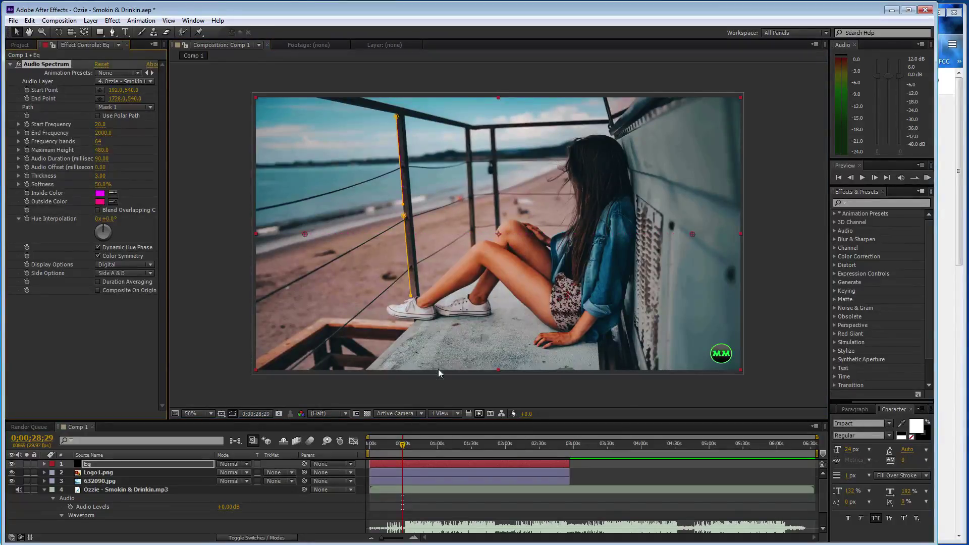
left_click_drag(404, 446, 429, 444)
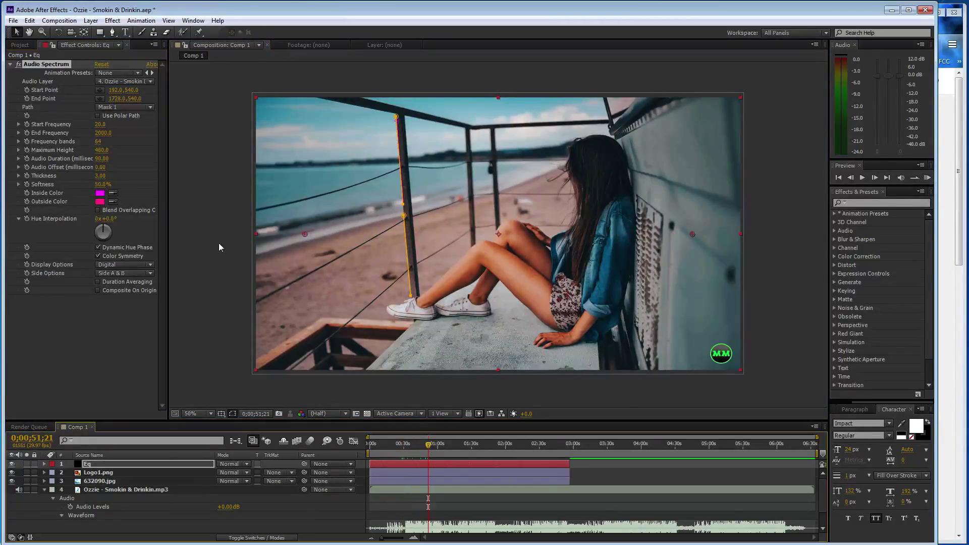
left_click(101, 125)
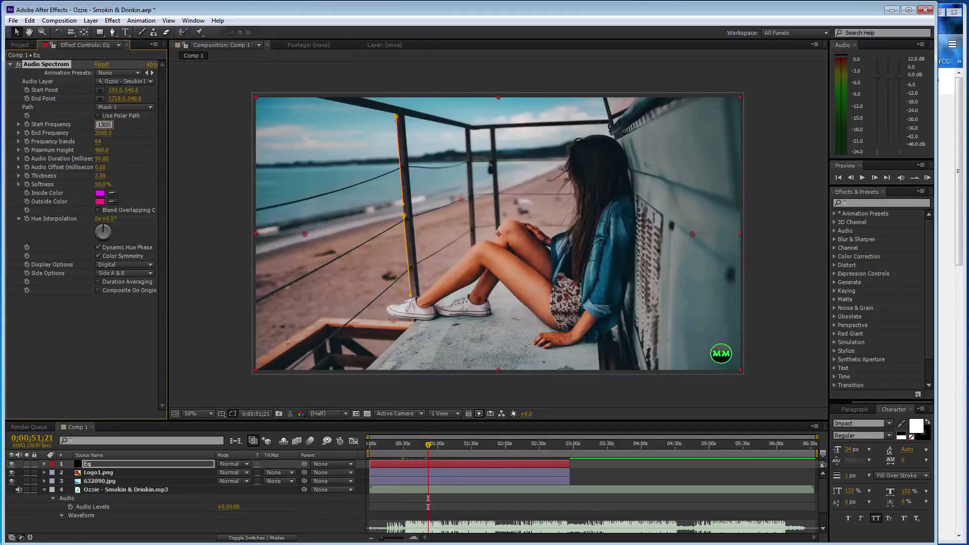
left_click(101, 151)
left_click_drag(429, 449, 441, 449)
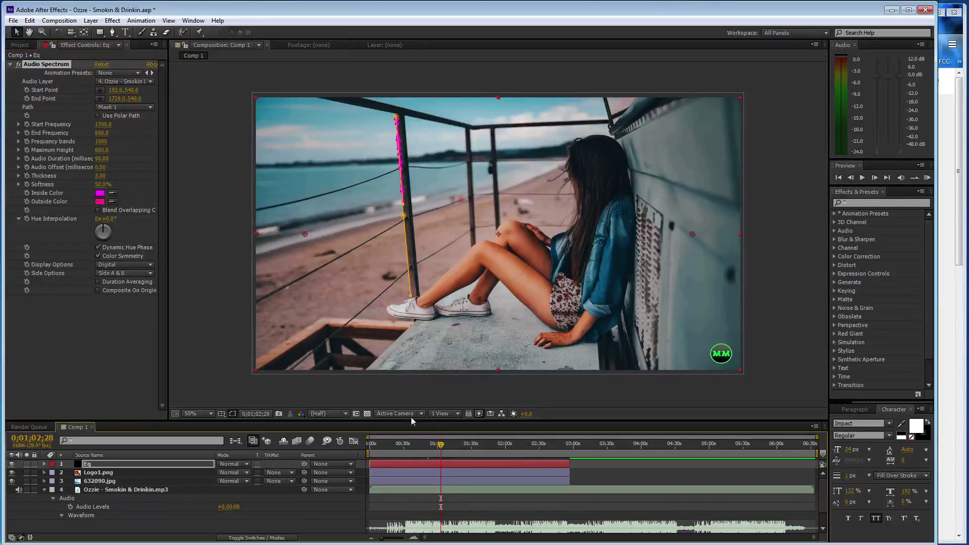
Step: Set Side Options to Side B and eyedrop a pale sky blue as Outside Color
left_click(137, 273)
left_click(140, 283)
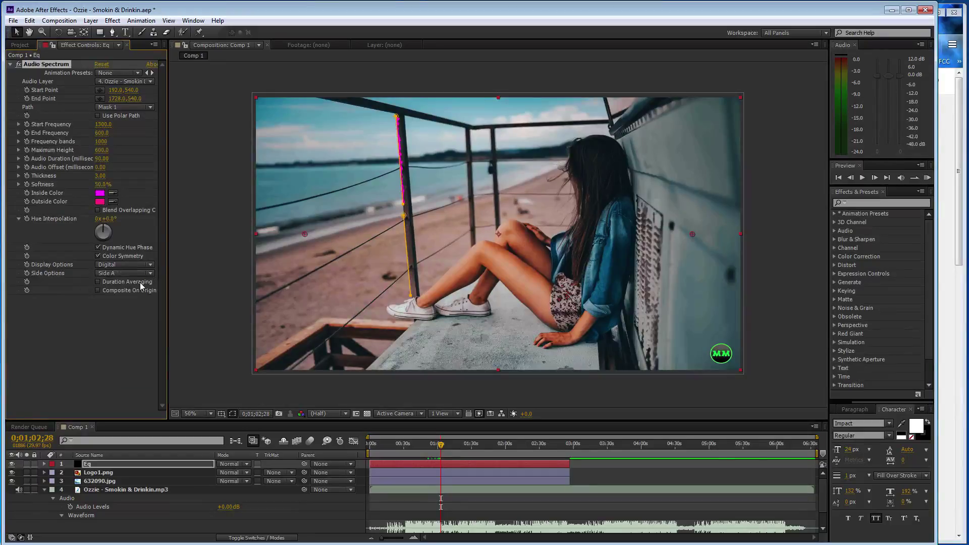
left_click(137, 271)
left_click(137, 291)
left_click(114, 202)
left_click(275, 134)
Step: Search 'glow', apply Stylize > Glow to the Eq layer, and set Glow Radius to 22
left_click(868, 204)
type("glow")
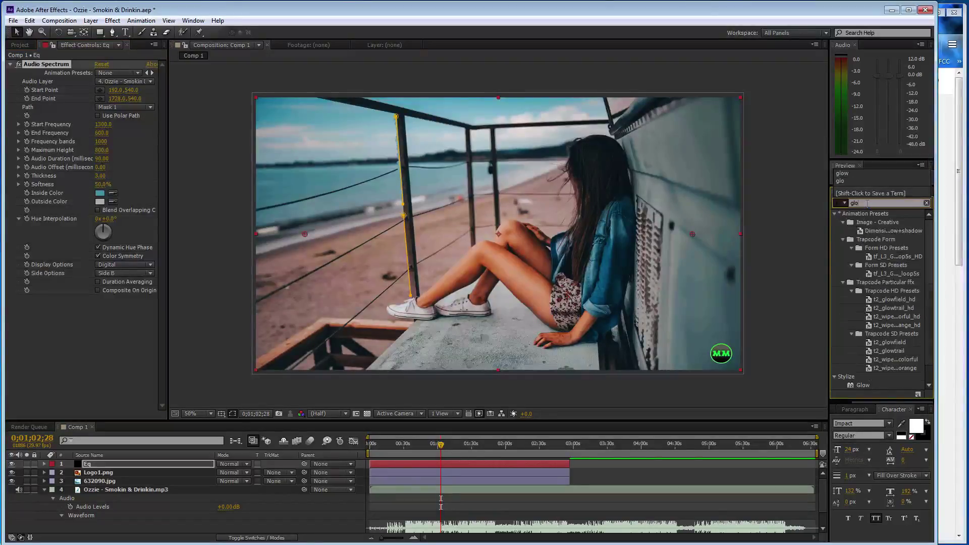
double_click(862, 386)
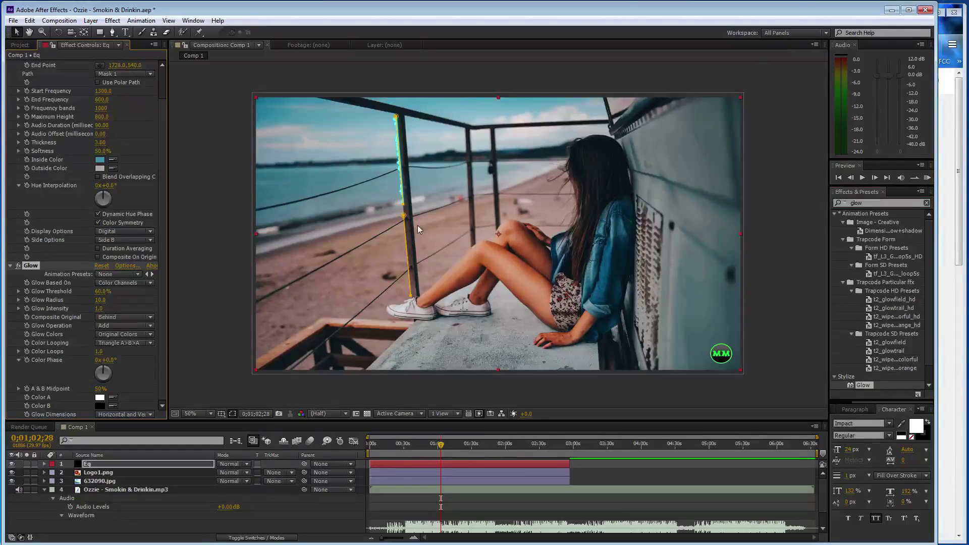
left_click_drag(105, 301, 106, 300)
scroll(112, 85, "up", 2)
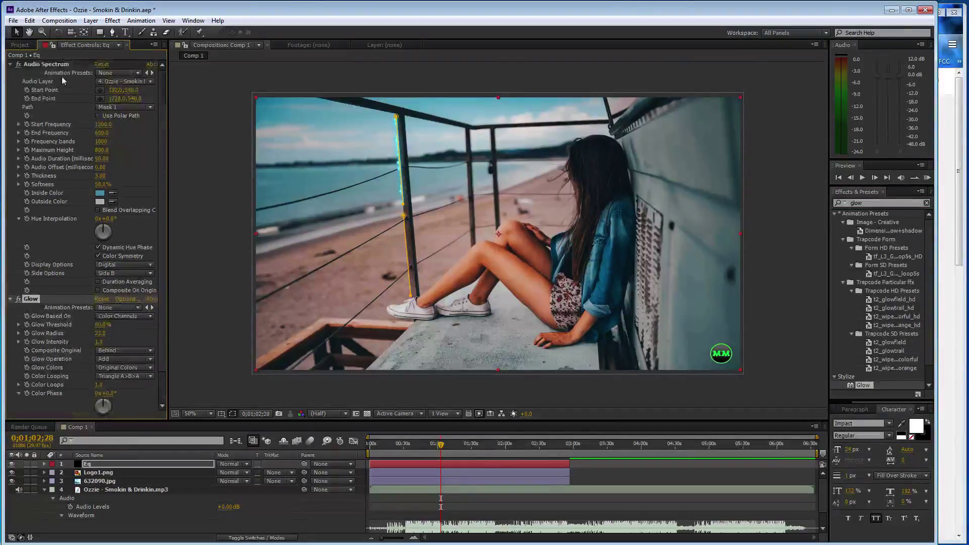
Step: Set Audio Spectrum 2's Path to Mask 2, Start Frequency 600 and End Frequency 1300
left_click(115, 108)
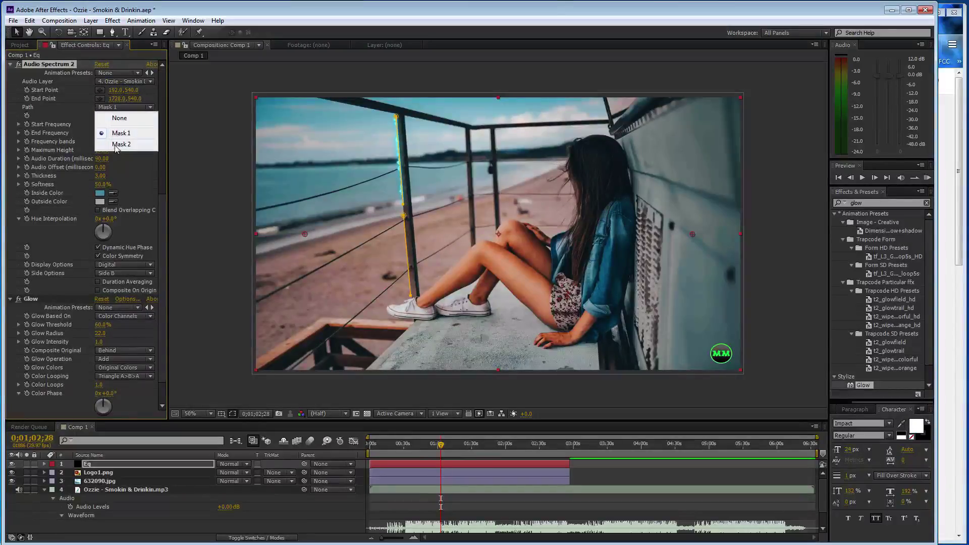
left_click(116, 146)
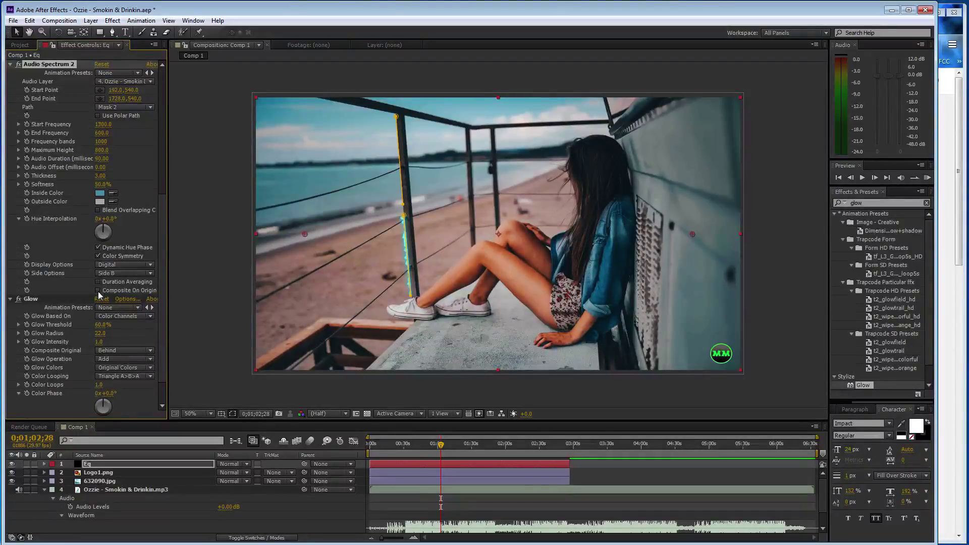
left_click(103, 124)
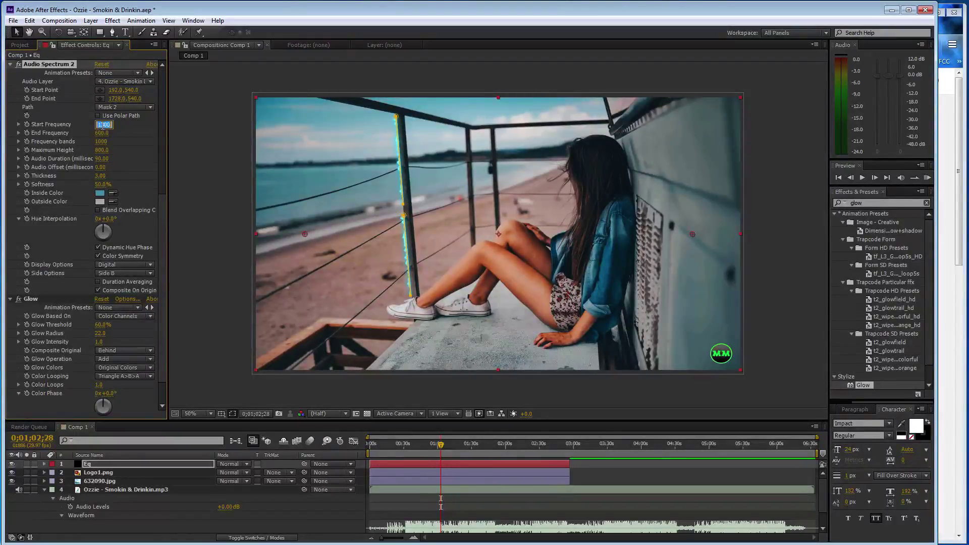
type("600")
left_click(103, 133)
type("1300")
key("Return")
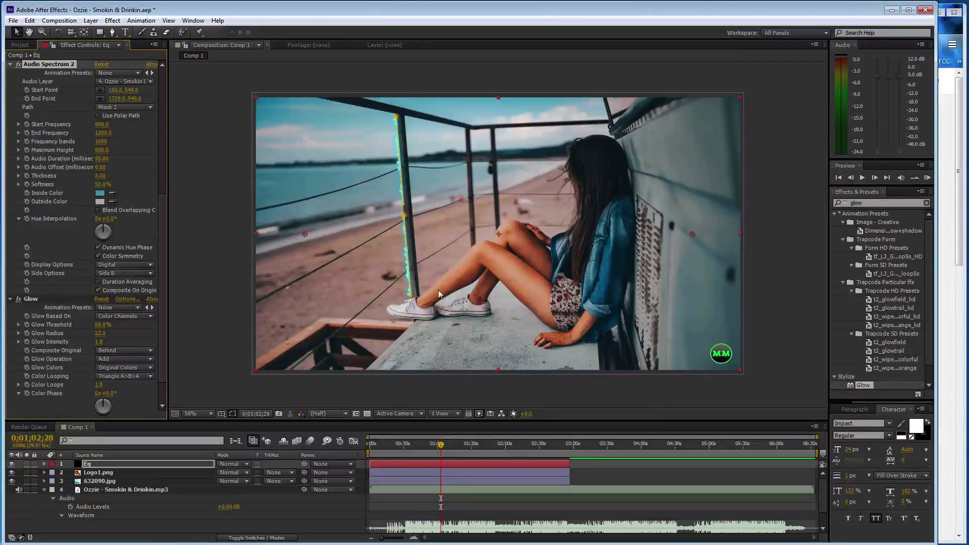
left_click_drag(447, 446, 475, 447)
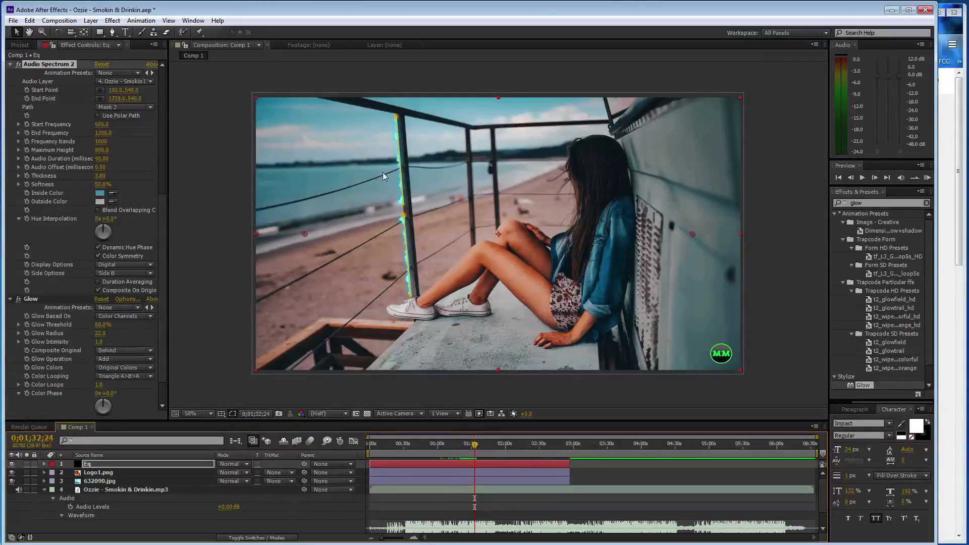
Step: At 200% zoom, drag the post's mask vertices so both paths meet midway, then zoom back out
key("period")
key("period")
key("period")
key("period")
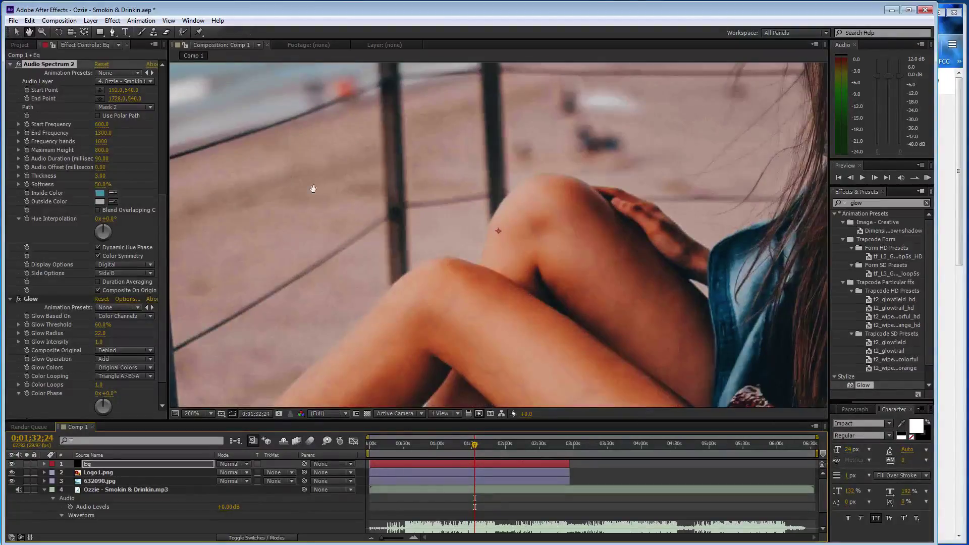
left_click_drag(314, 190, 577, 249)
left_click_drag(417, 231, 416, 190)
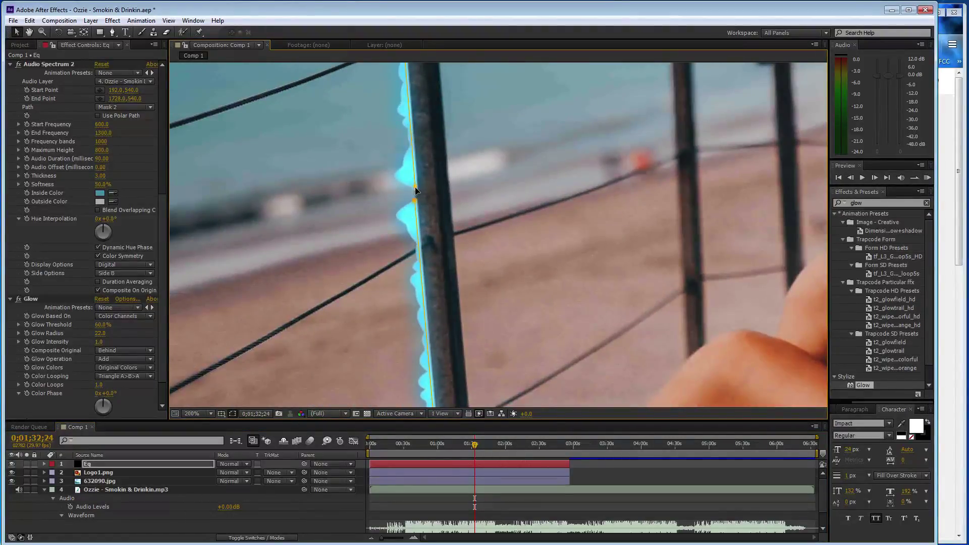
scroll(417, 191, "up", 2)
scroll(424, 192, "up", 1)
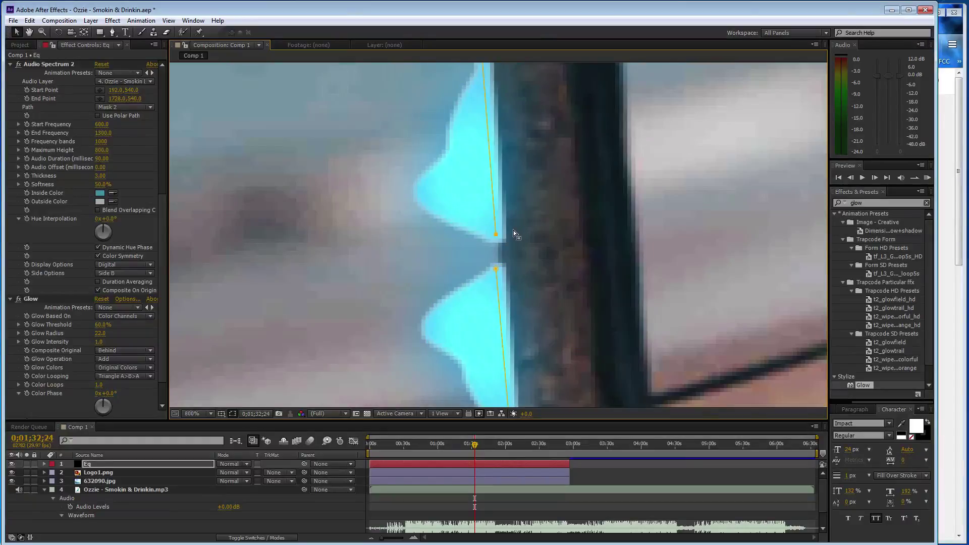
left_click_drag(497, 235, 496, 260)
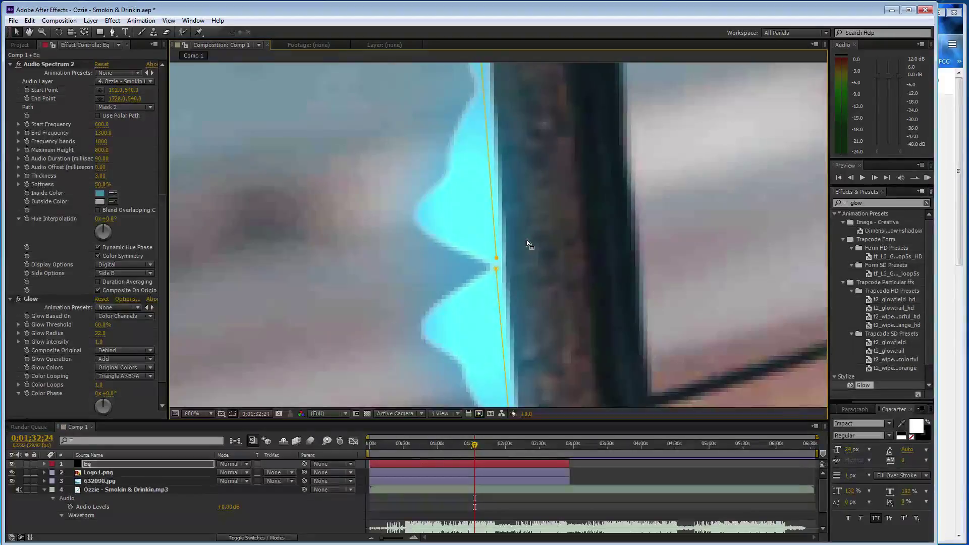
left_click_drag(497, 272, 498, 272)
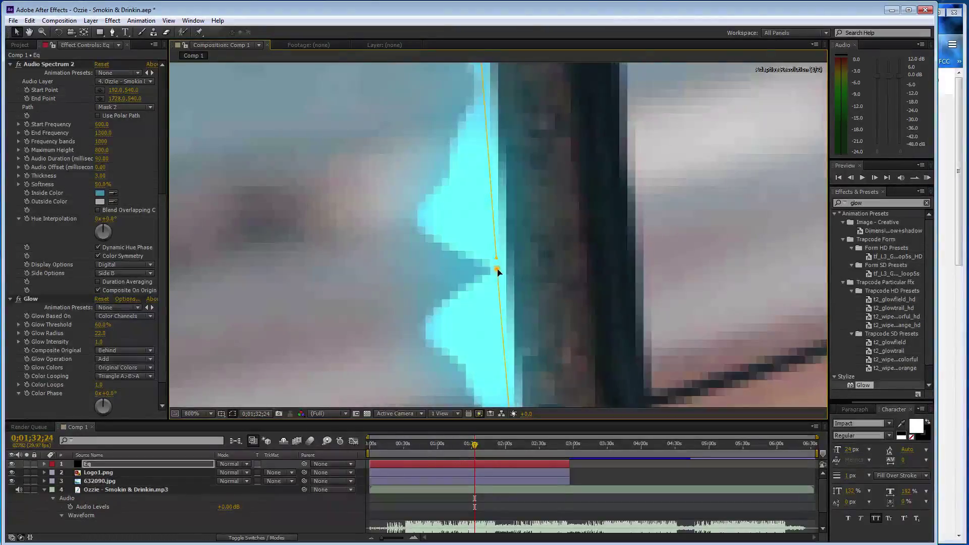
scroll(551, 237, "down", 1)
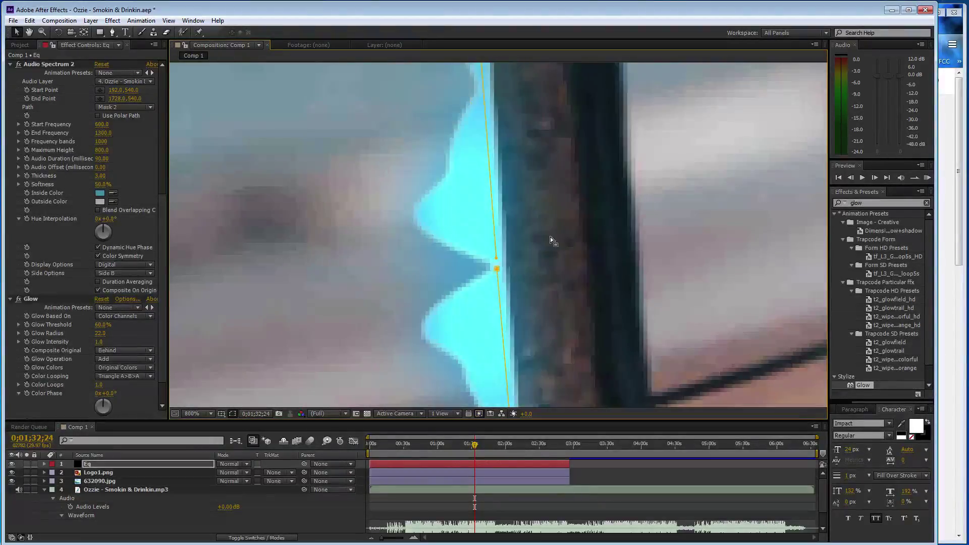
scroll(550, 237, "down", 4)
scroll(551, 238, "down", 3)
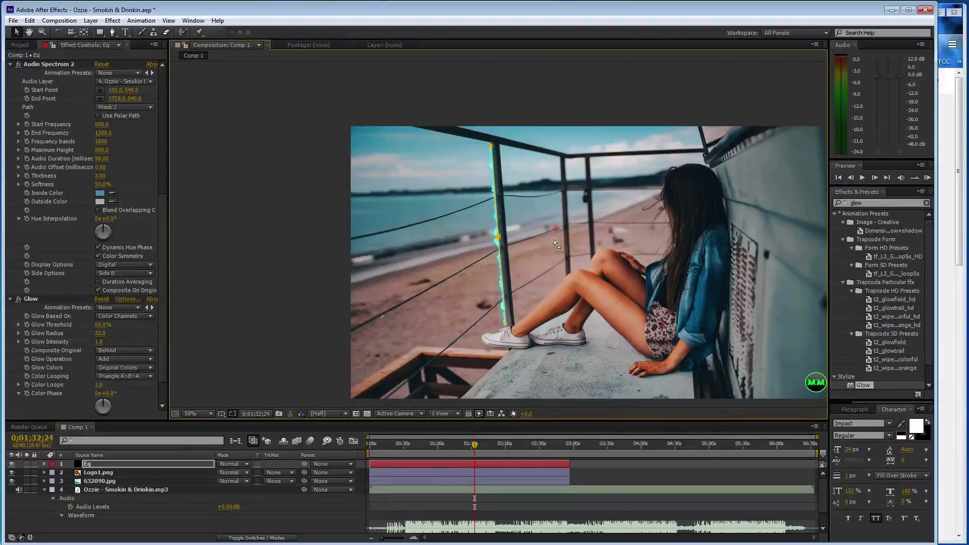
Step: Save the project and start the preview work area around 1:24 in the song
key("ctrl+s")
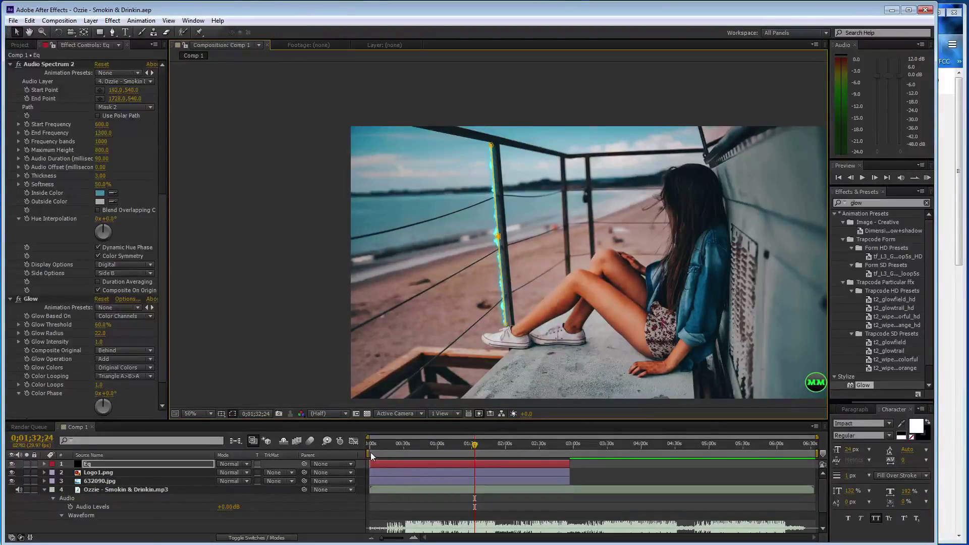
left_click_drag(371, 453, 461, 447)
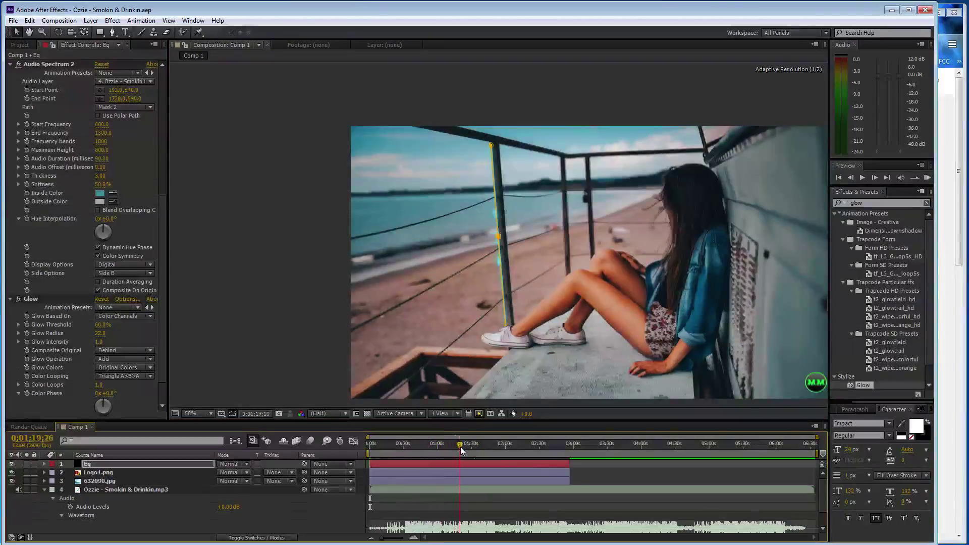
left_click_drag(461, 447, 465, 447)
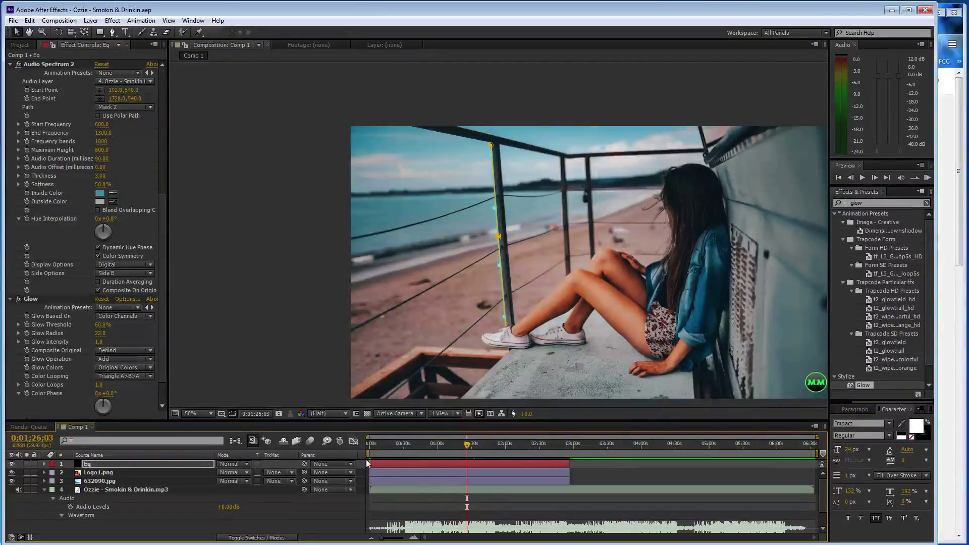
left_click_drag(371, 454, 461, 453)
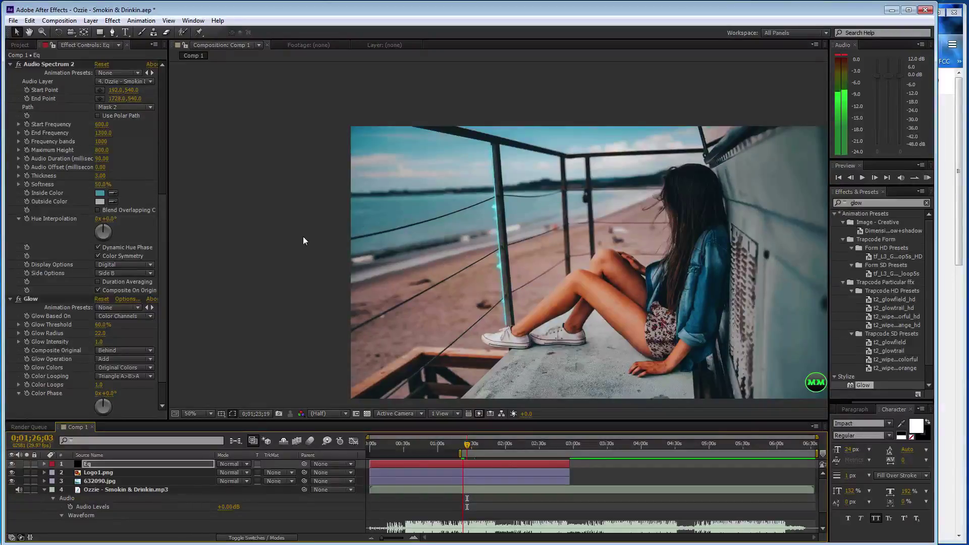
Step: Stop the preview, save the project again, and replay the composition preview
key("space")
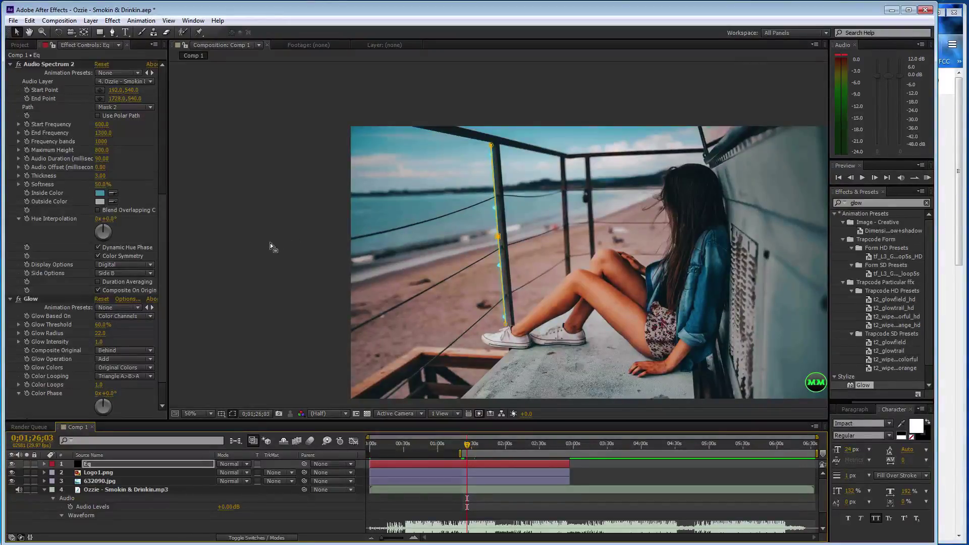
key("ctrl+s")
key("space")
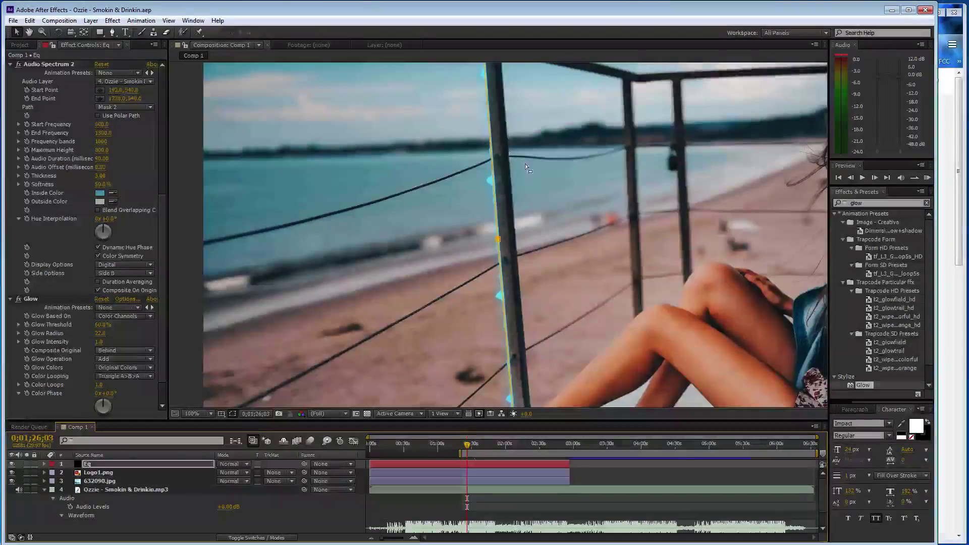
key("space")
Step: Trace a new Pen mask from the top of the pole's right edge down to its base
key("g")
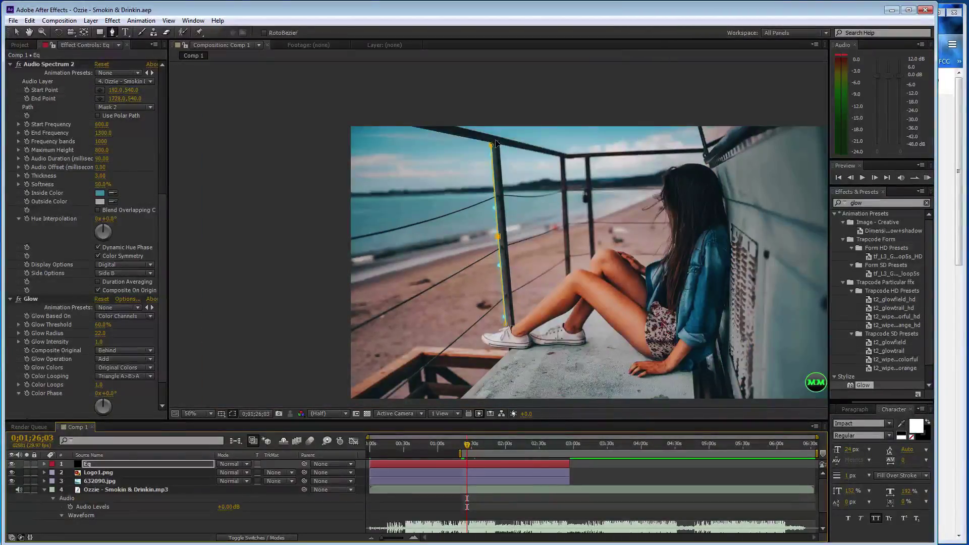
left_click(500, 145)
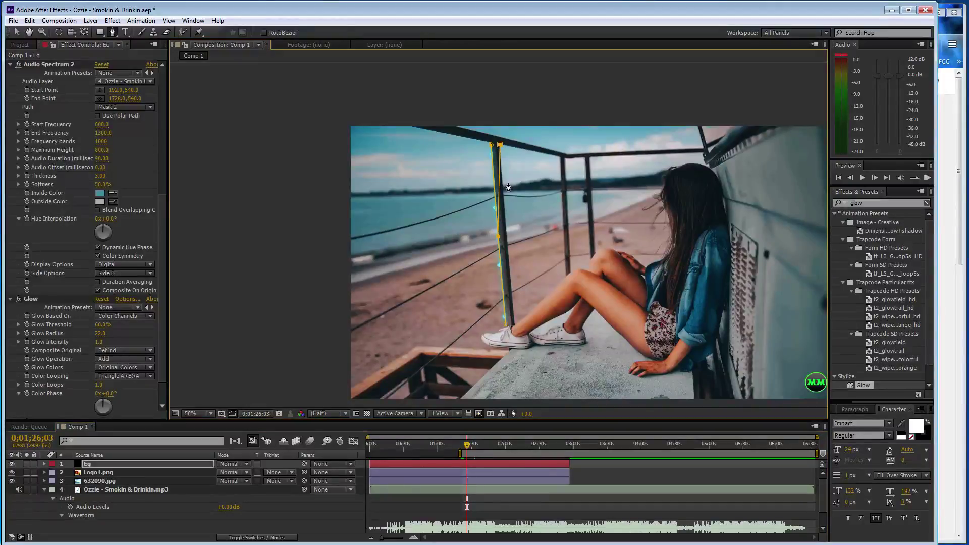
key("ctrl+z")
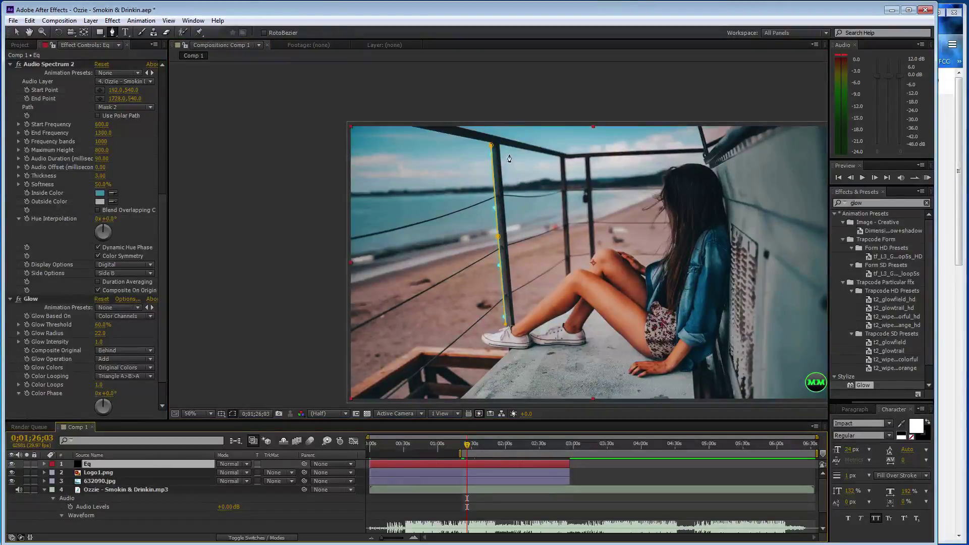
left_click(499, 146)
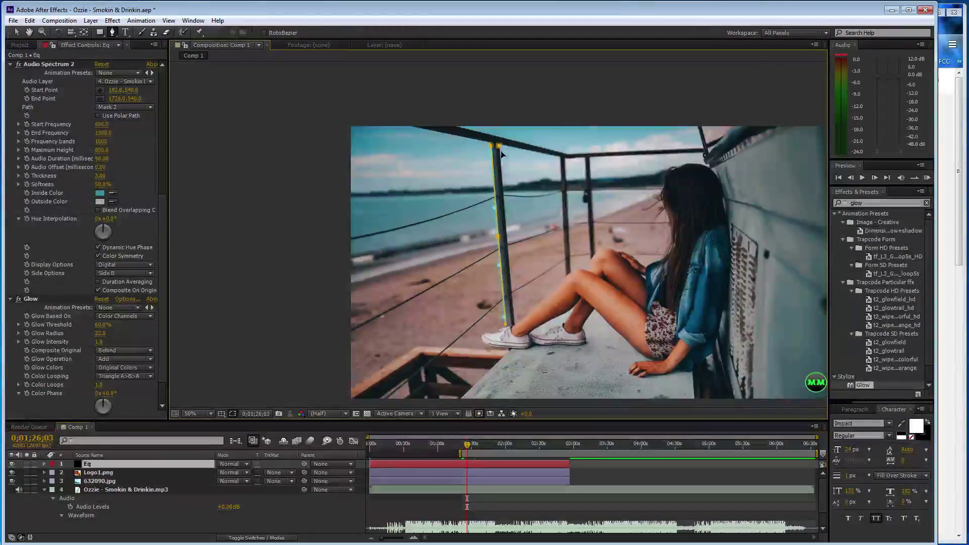
left_click(506, 235)
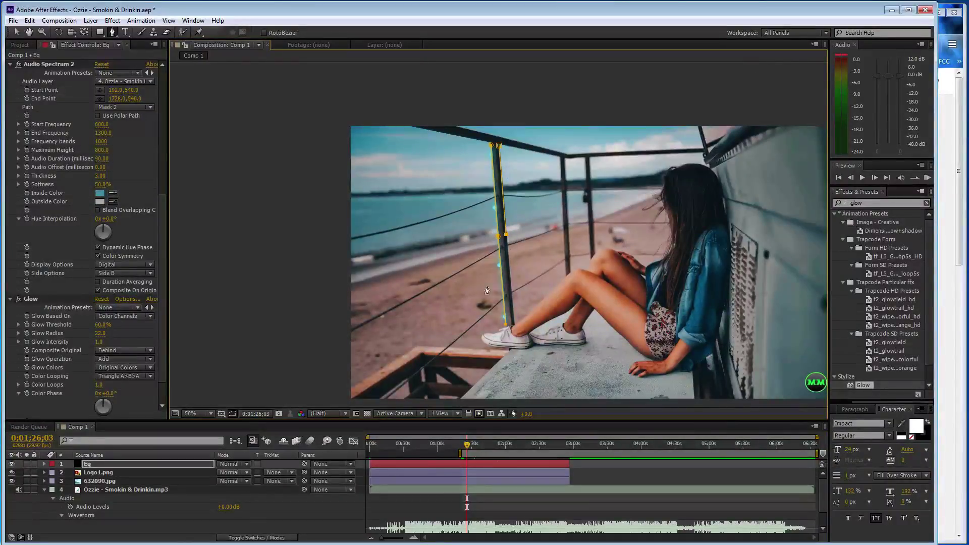
key("Return")
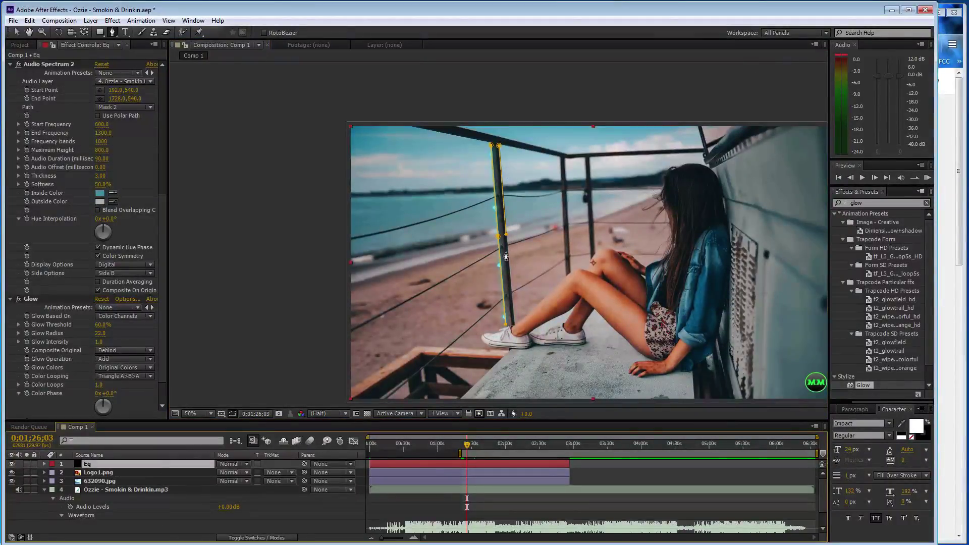
left_click(506, 242)
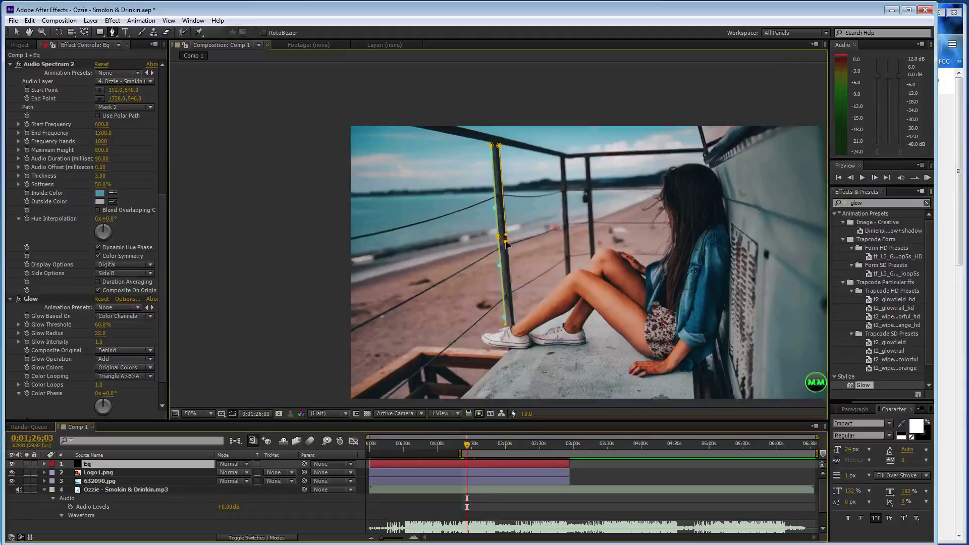
left_click(514, 324)
scroll(523, 250, "up", 2)
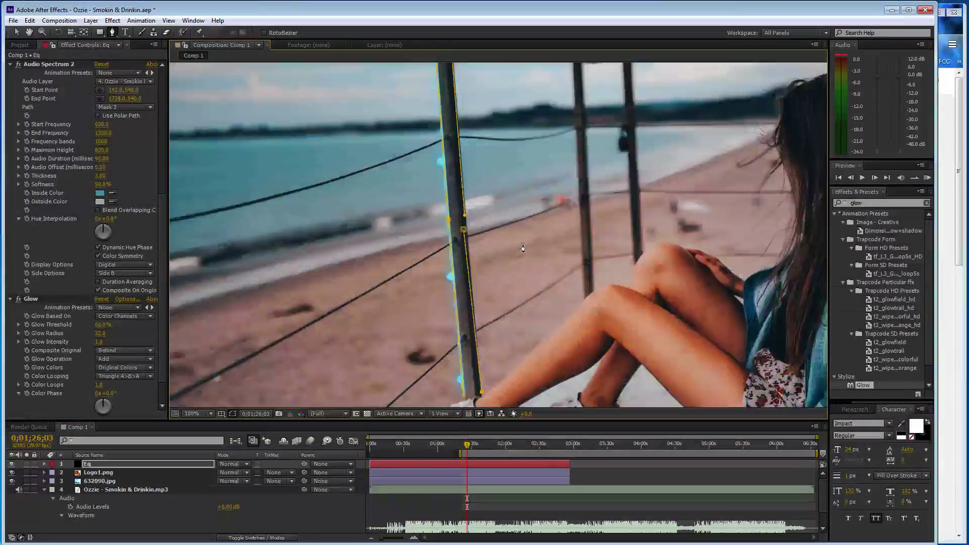
scroll(496, 221, "up", 2)
Step: Move a mask vertex to follow the pole's edge, zoom out, and bring Firefox forward
key("v")
left_click_drag(401, 222, 406, 205)
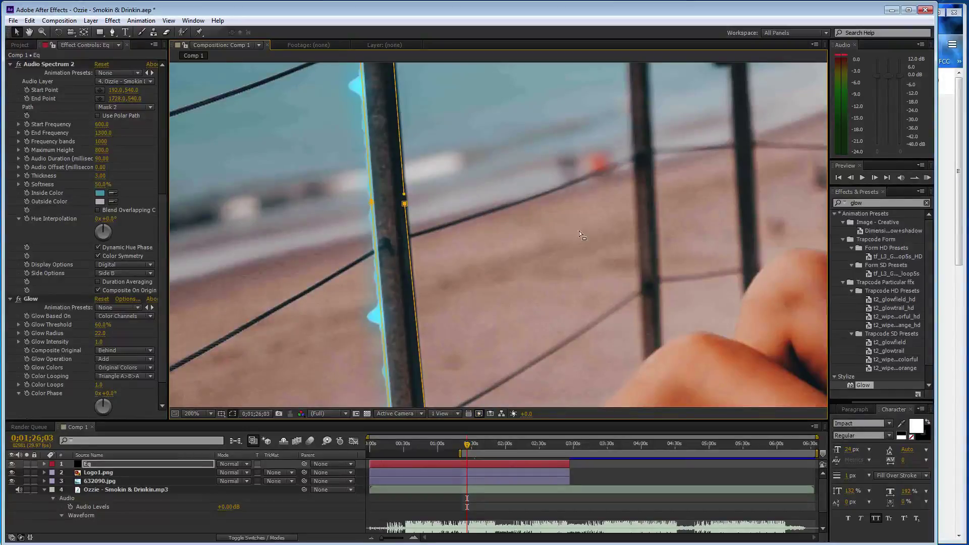
key("comma")
left_click(942, 213)
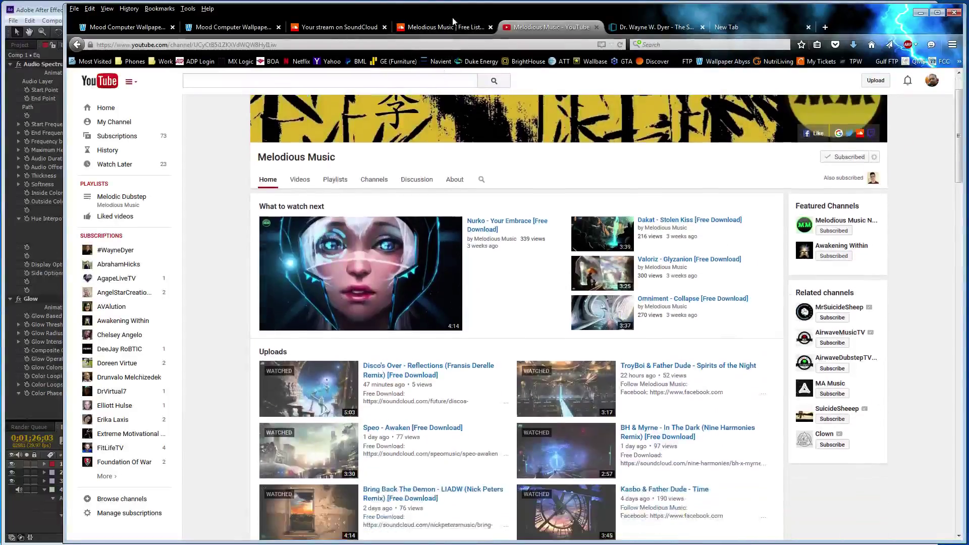
Step: Replay Smokin & Drinkin from the start on SoundCloud, then return to After Effects
left_click(428, 28)
left_click(288, 352)
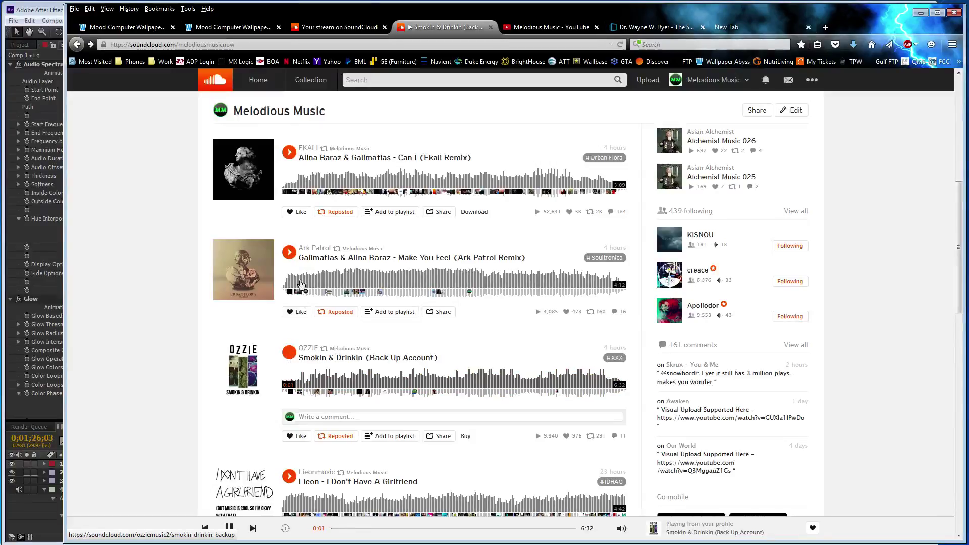
left_click(58, 11)
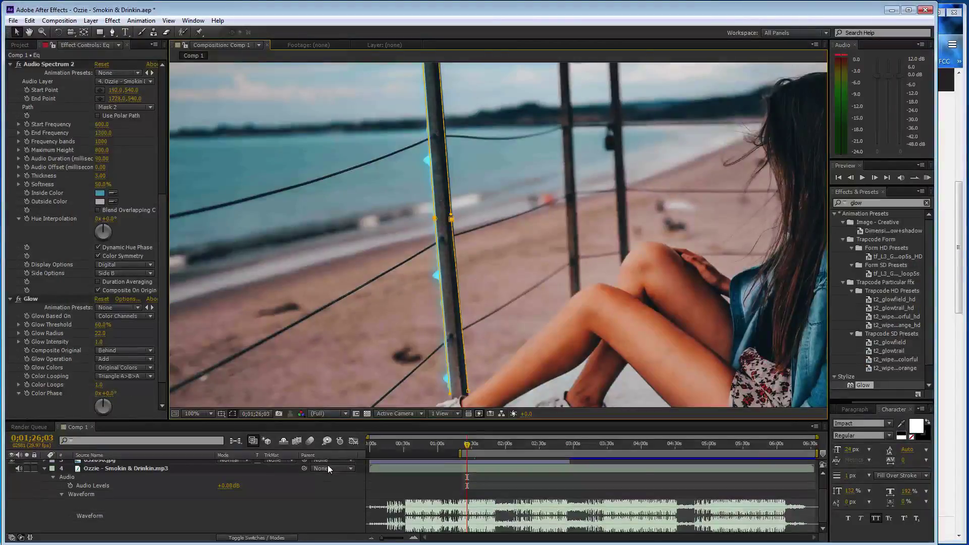
Step: Duplicate Audio Spectrum 2 onto Mask 3, Side A, with frequencies 0 to 600
scroll(343, 319, "down", 2)
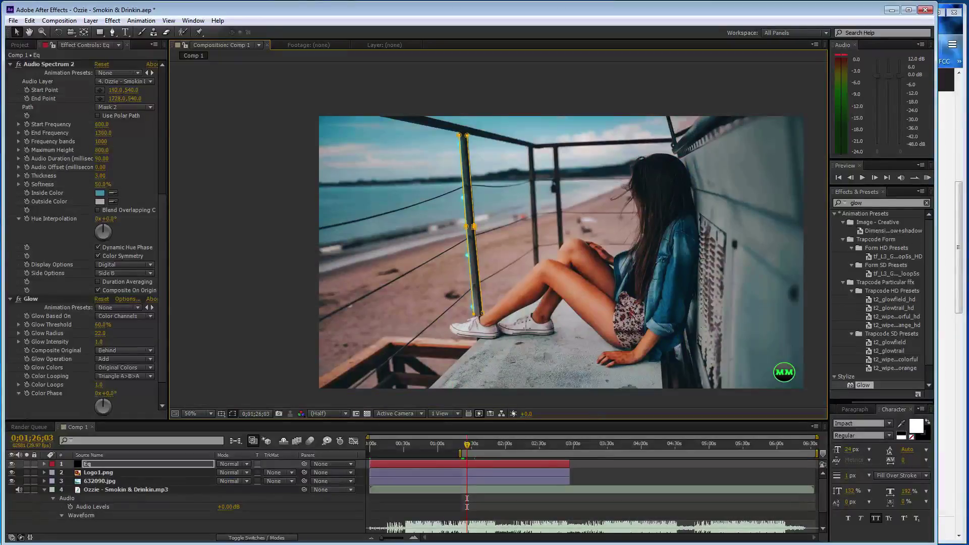
left_click(60, 65)
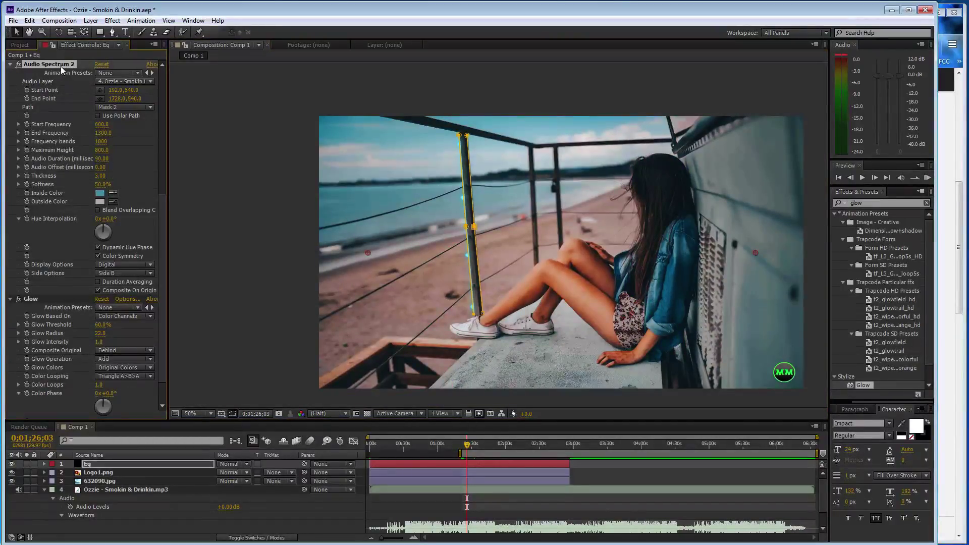
key("ctrl+d")
left_click(135, 107)
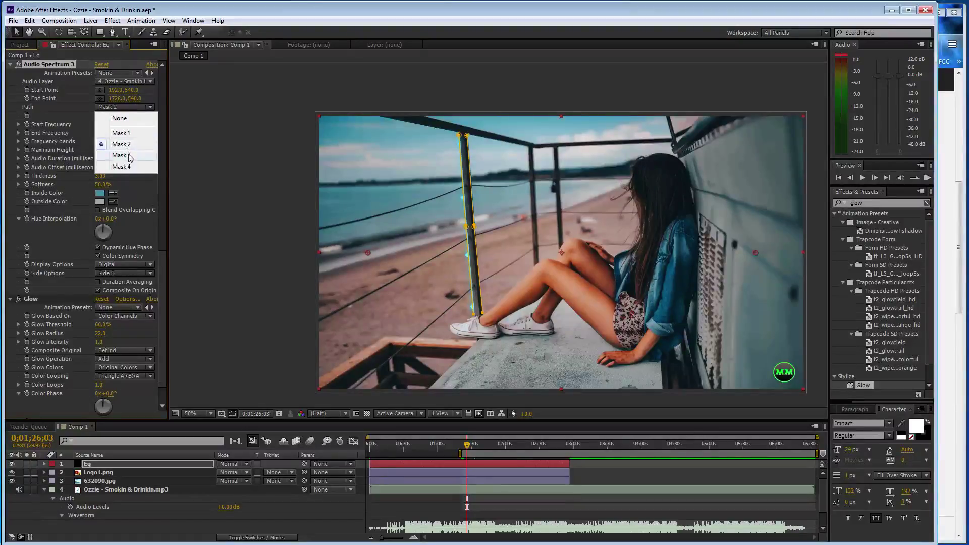
left_click(121, 155)
left_click(121, 273)
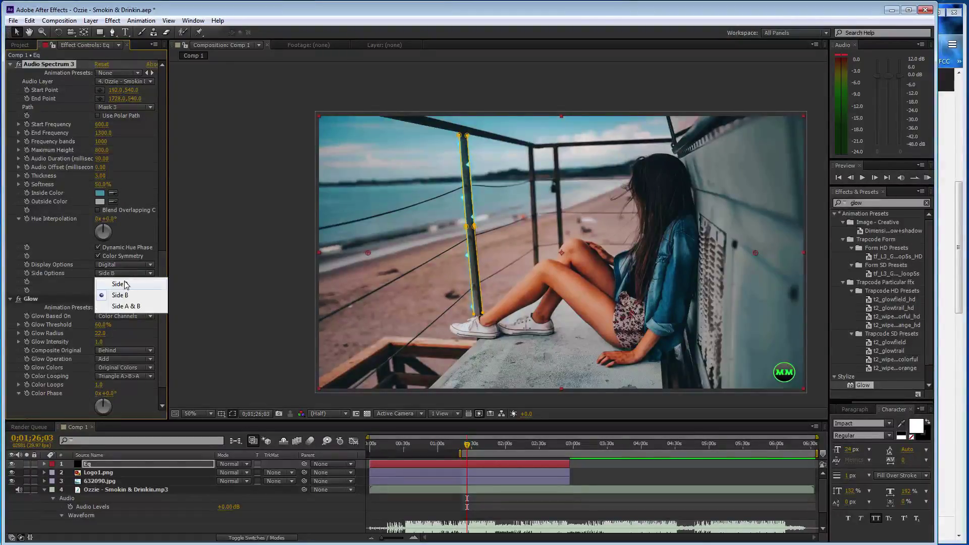
left_click(121, 284)
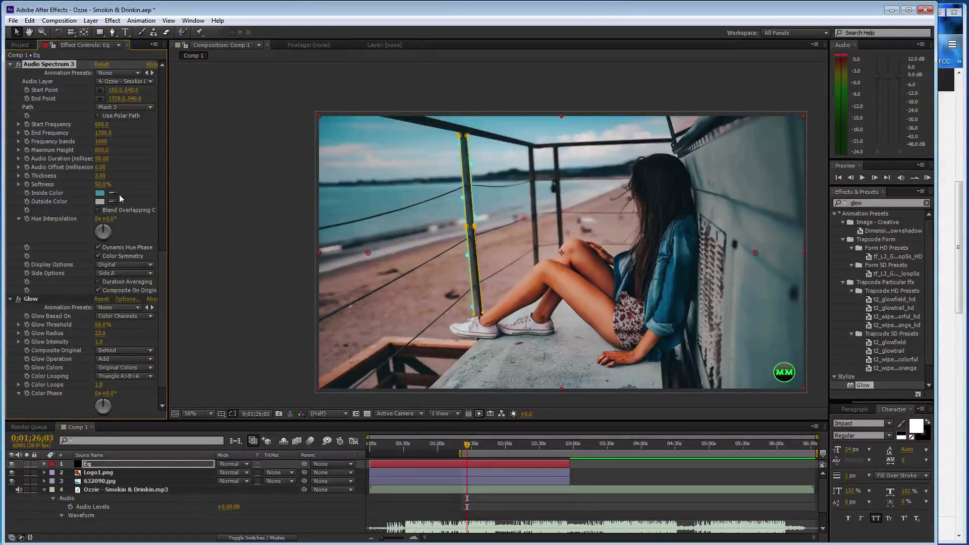
left_click(102, 123)
type("00")
key("Tab")
type("600")
key("Return")
Step: Duplicate the spectrum again onto Mask 4 with frequencies 600 to 1300
key("ctrl+d")
left_click(116, 108)
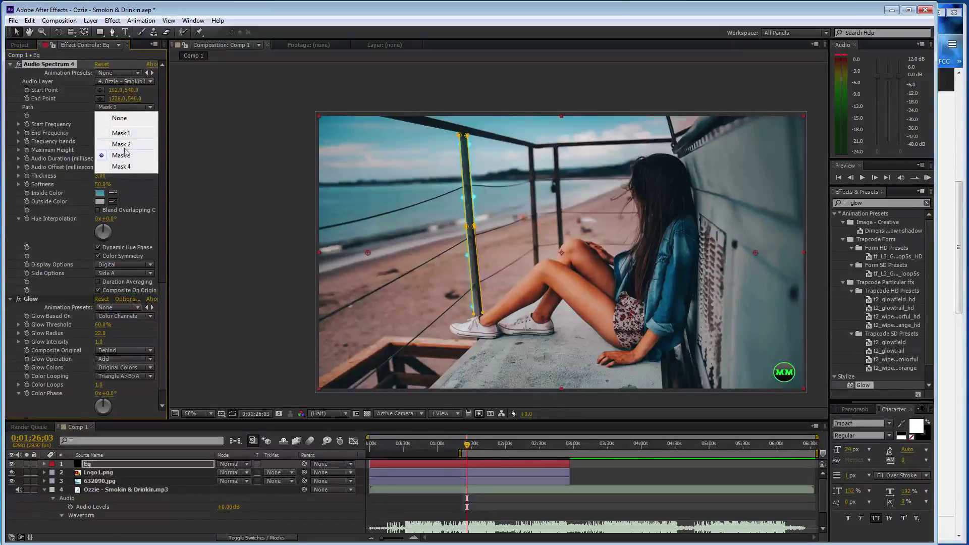
left_click(129, 172)
left_click(103, 124)
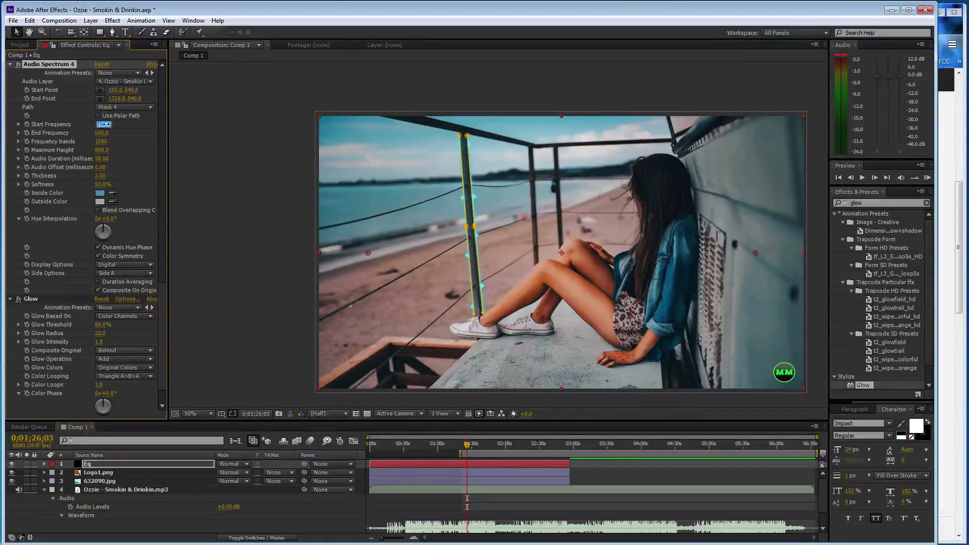
type("600")
key("Tab")
type("1300")
key("Return")
Step: Pan to the pole's glowing edges and move a mask point down to fit the pole
scroll(498, 235, "up", 2)
scroll(495, 235, "up", 2)
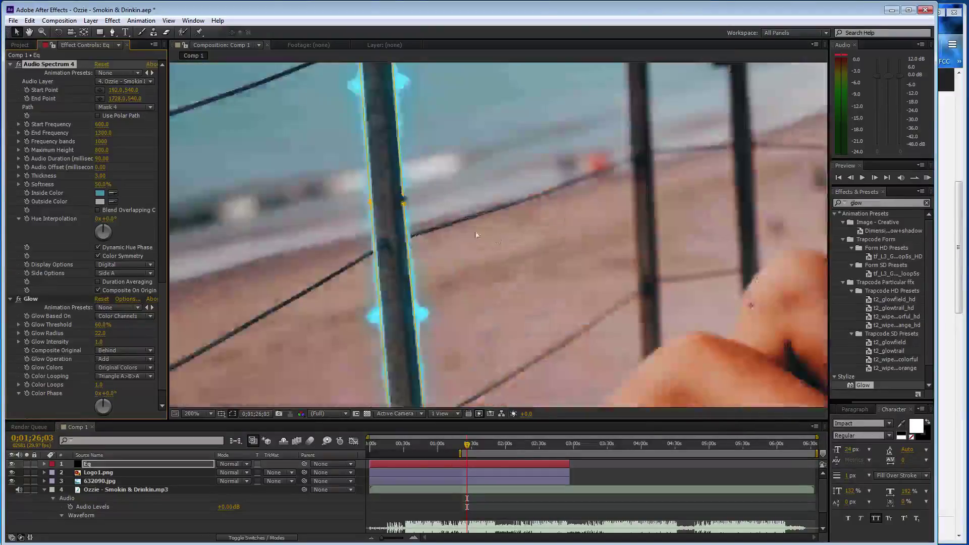
scroll(456, 229, "up", 2)
scroll(381, 210, "up", 2)
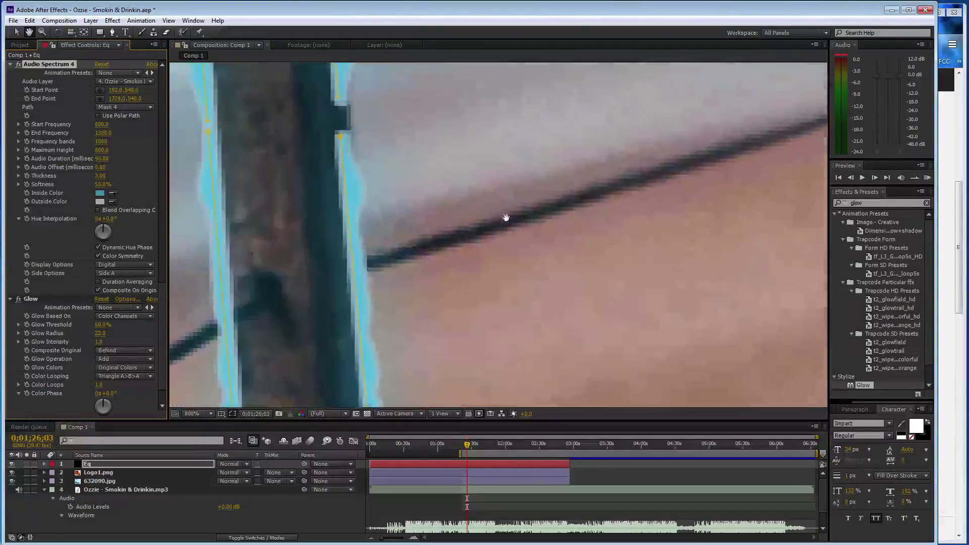
left_click_drag(267, 187, 576, 241)
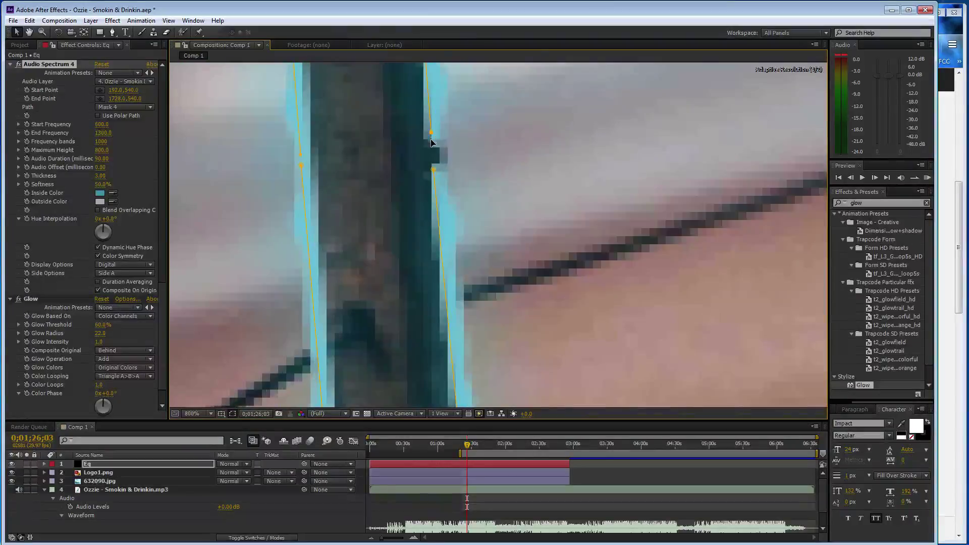
left_click_drag(431, 134, 432, 161)
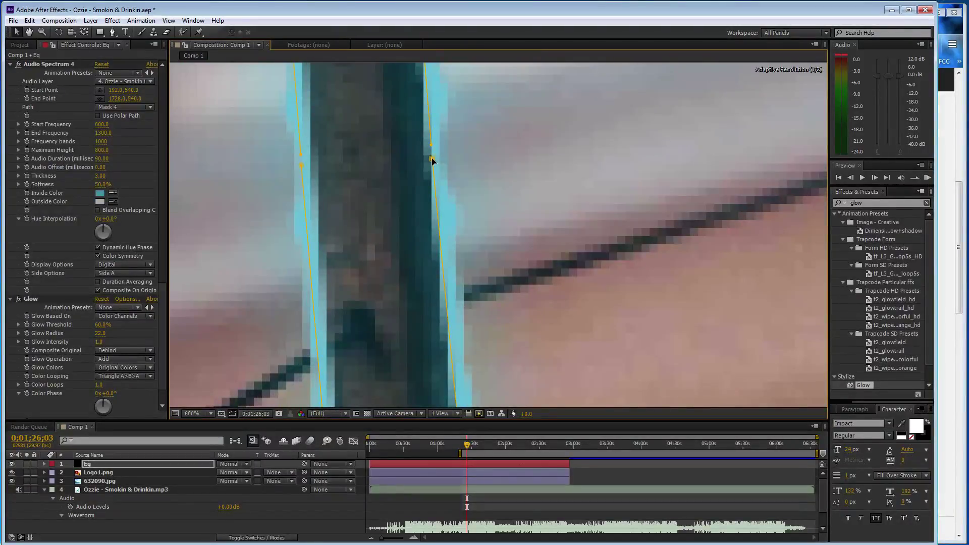
scroll(467, 164, "down", 4)
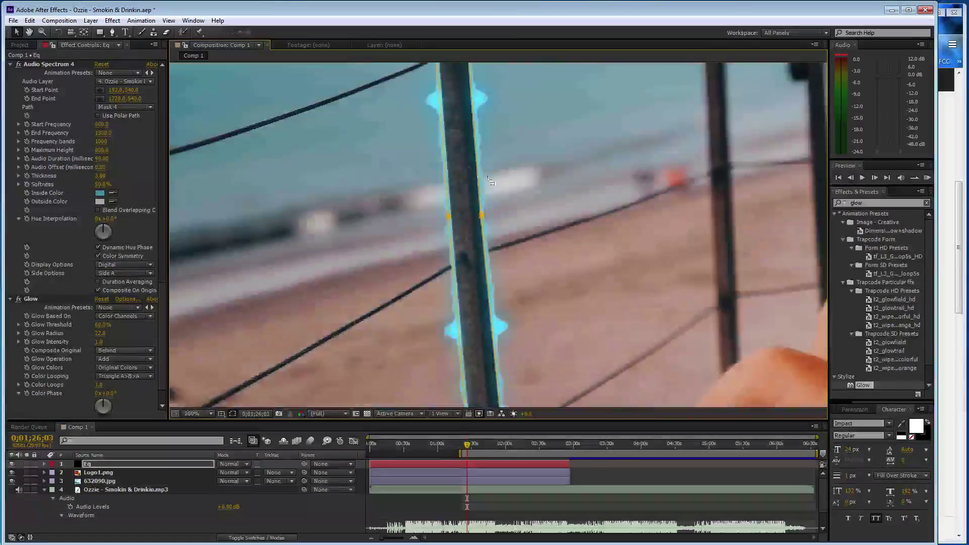
scroll(501, 185, "down", 4)
Step: Save the project and preview the glowing spectrum lines on the pole
key("ctrl+s")
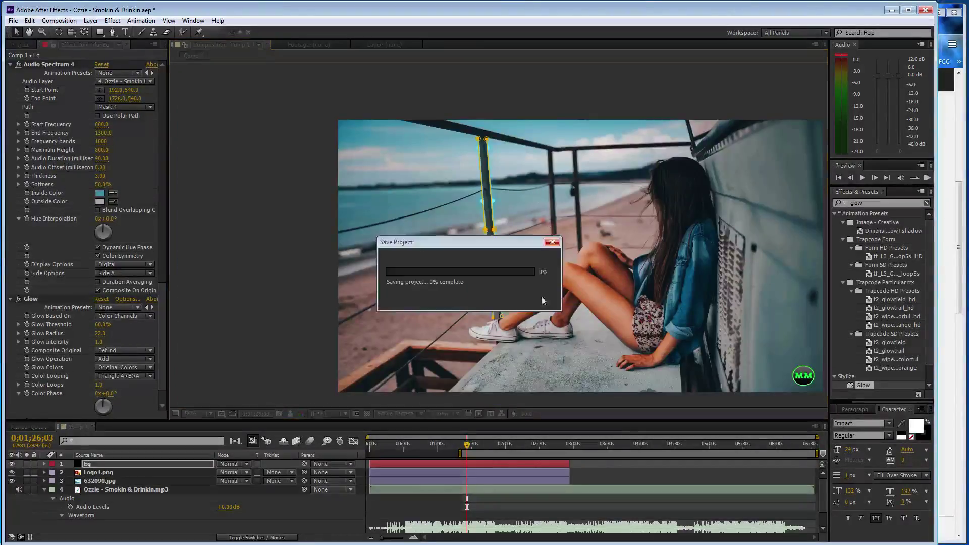
left_click(469, 414)
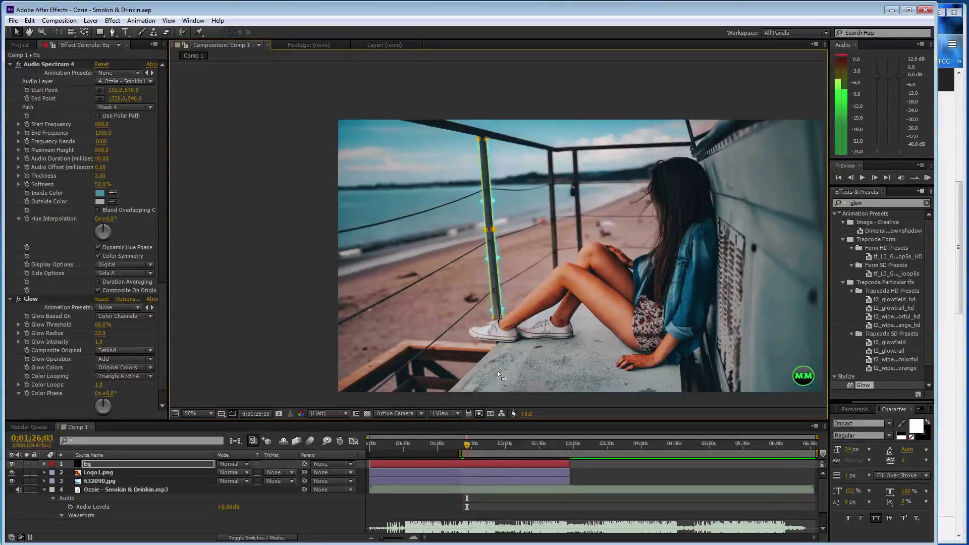
key("space")
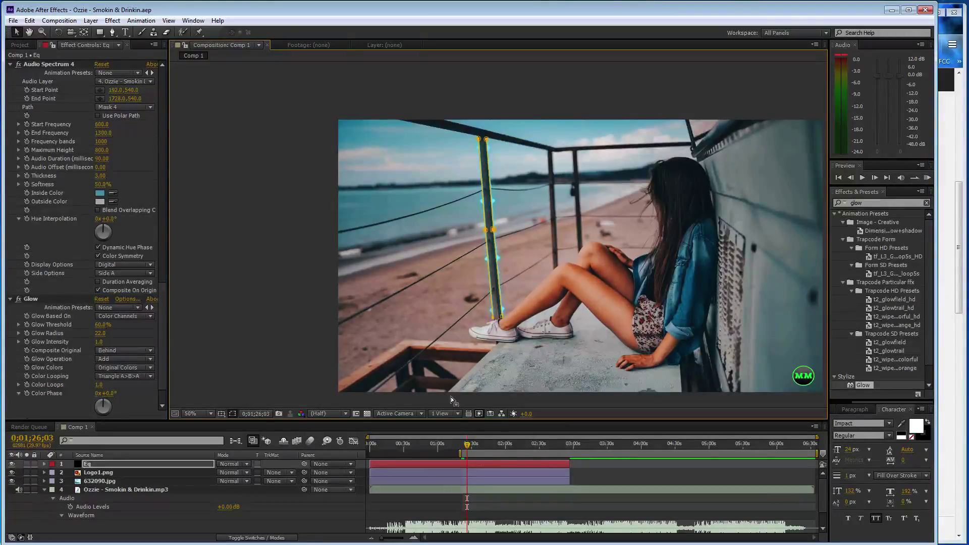
Step: Zoom in and pan to the pole's base beside the shoes
key("h")
key("period")
key("period")
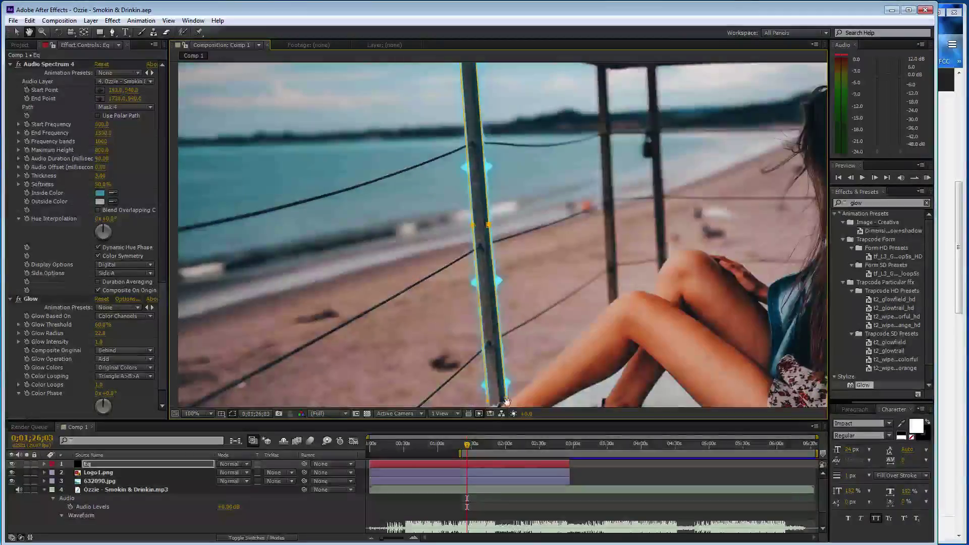
left_click_drag(506, 402, 507, 288)
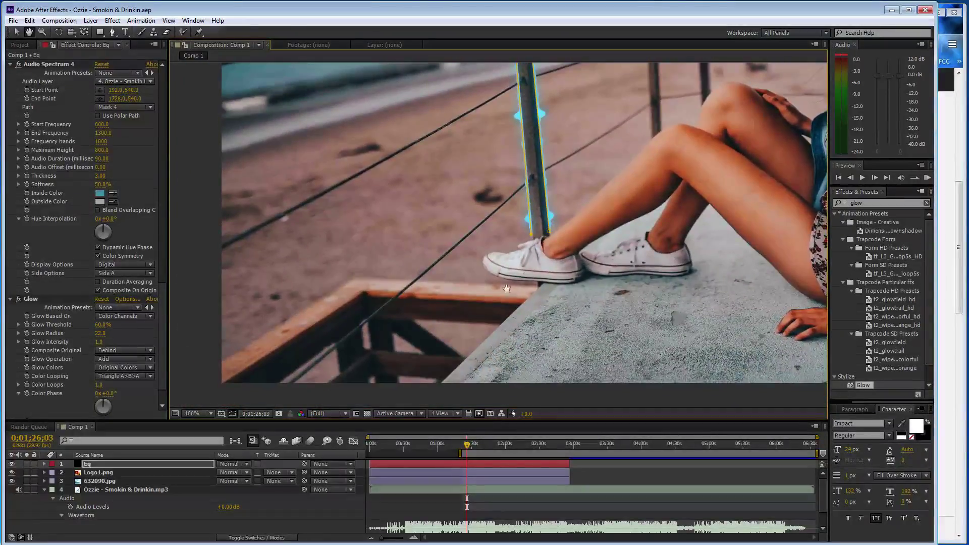
Step: On the Eq layer, trace a mask up the ledge edge toward the sneaker and nudge a vertex onto it
key("g")
left_click(442, 382)
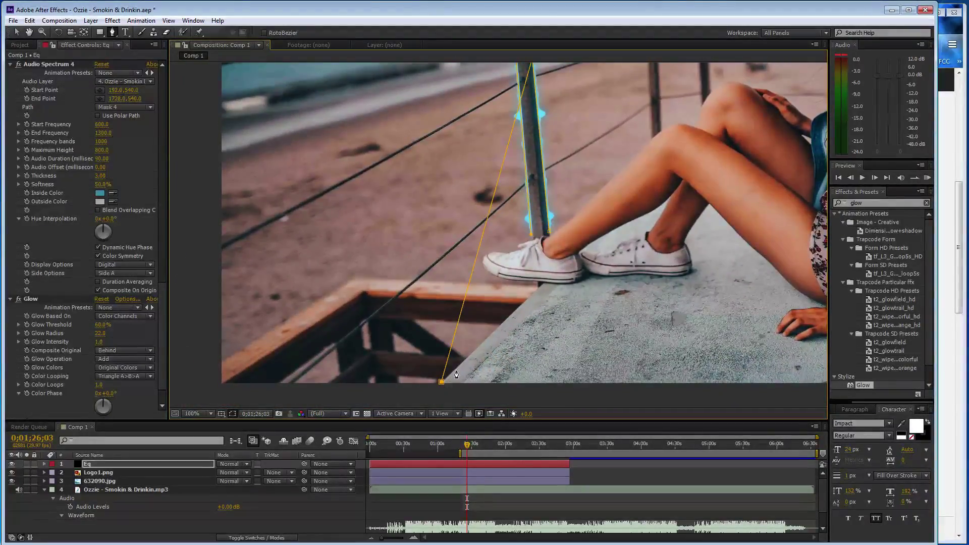
left_click(150, 464)
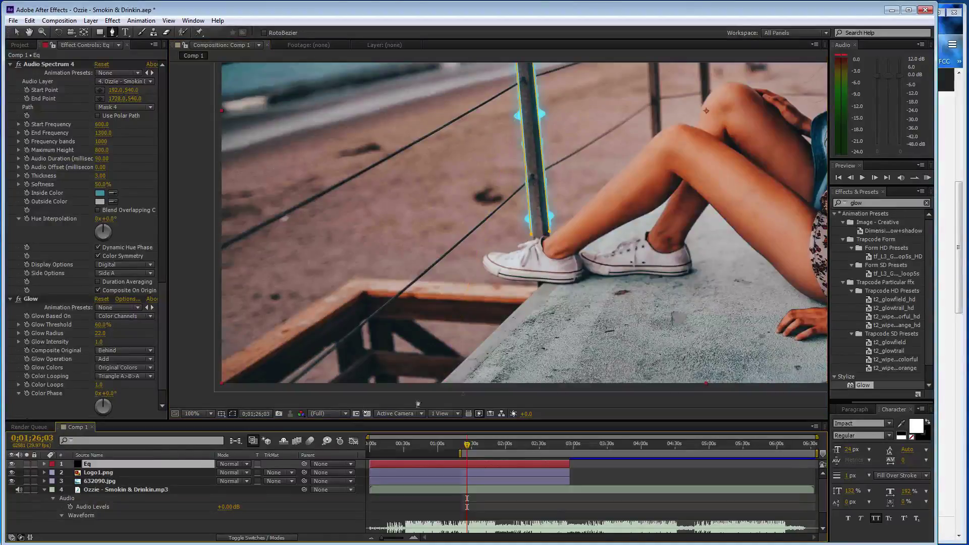
left_click(442, 382)
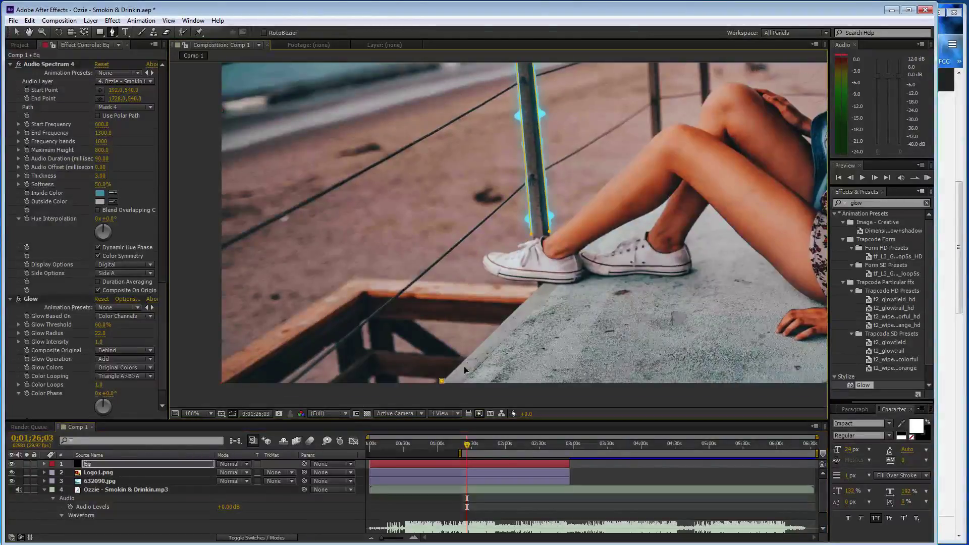
left_click(485, 341)
left_click(167, 465)
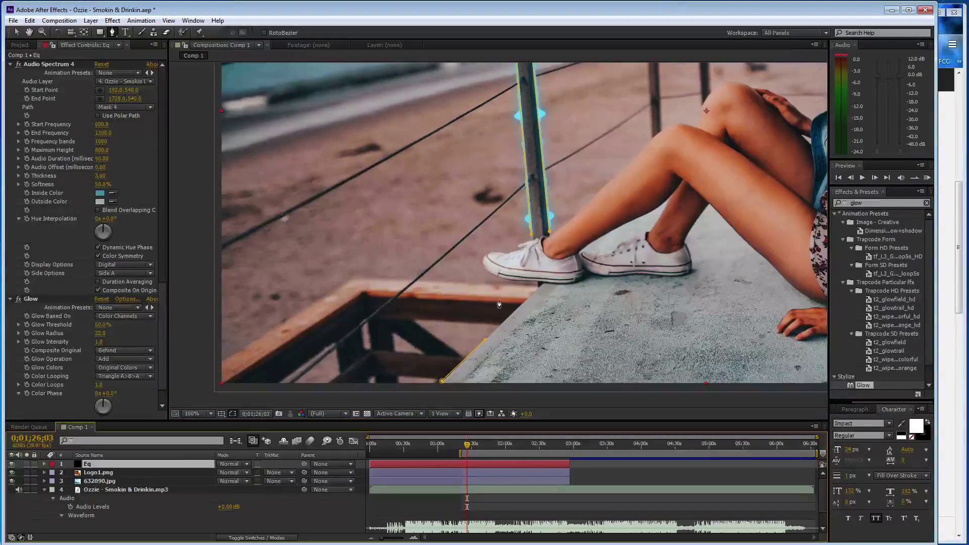
left_click(502, 323)
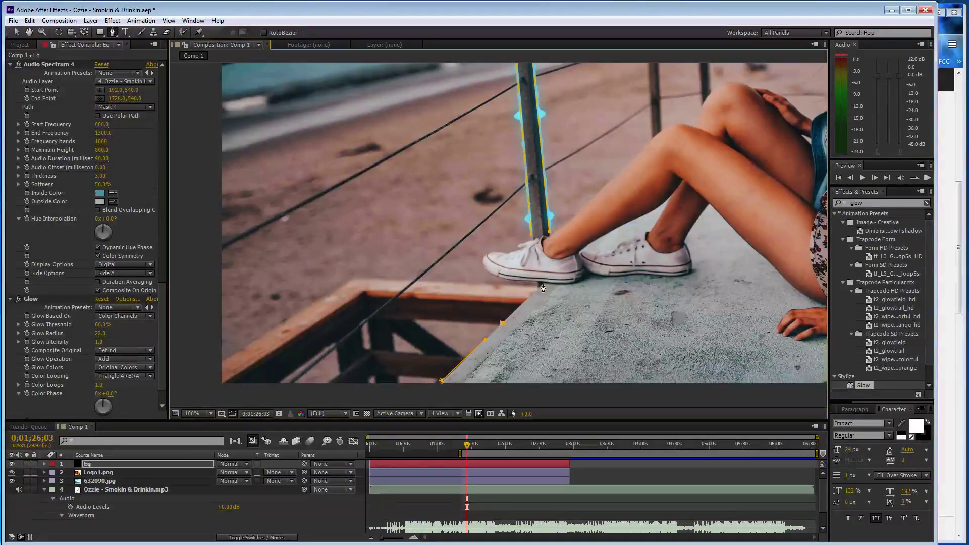
left_click(542, 285)
key("v")
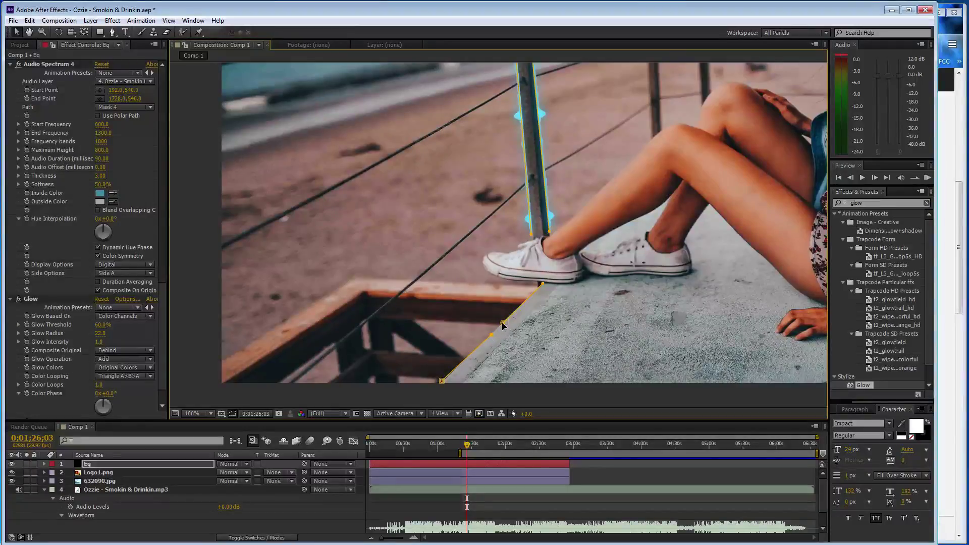
left_click_drag(502, 325, 499, 331)
Step: Duplicate Audio Spectrum 4 and attach the copy to Mask 5
scroll(50, 207, "up", 3)
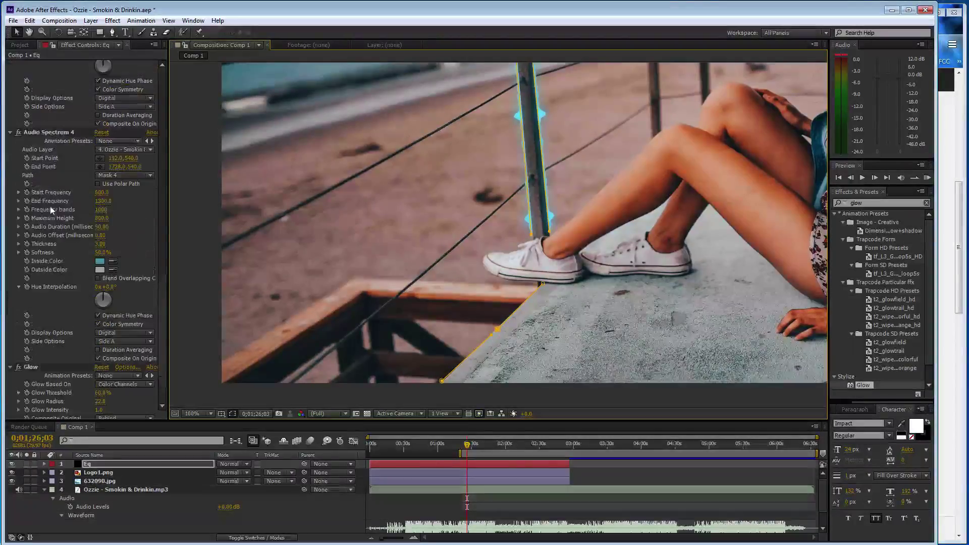
left_click(44, 132)
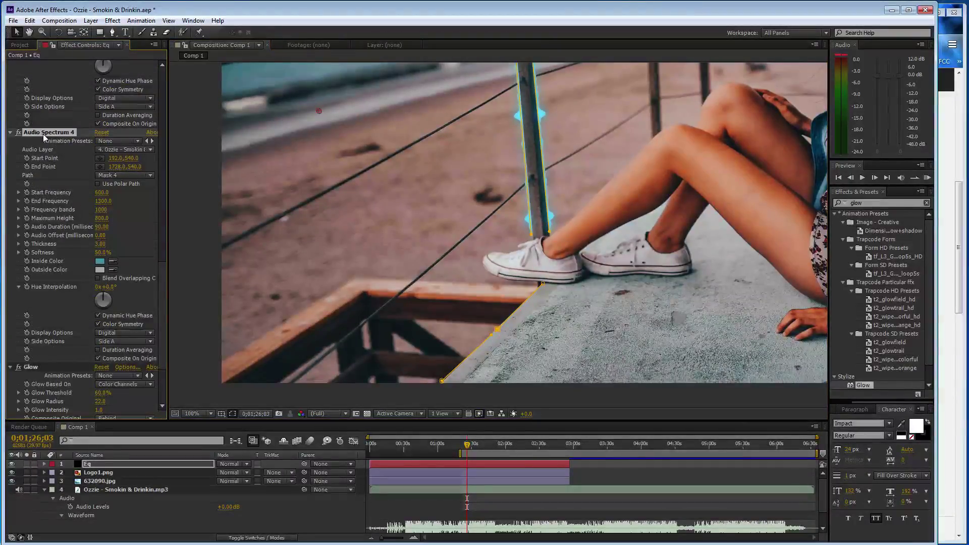
scroll(72, 153, "up", 4)
scroll(72, 156, "down", 4)
key("ctrl+d")
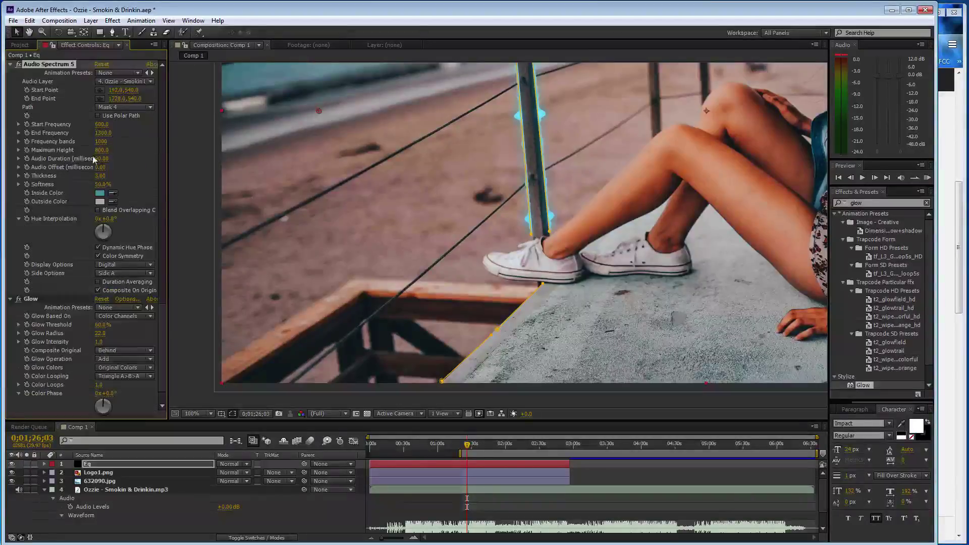
left_click(125, 108)
left_click(126, 178)
Step: Set its frequencies to 300–10 and lower Maximum Height to 300
left_click(101, 124)
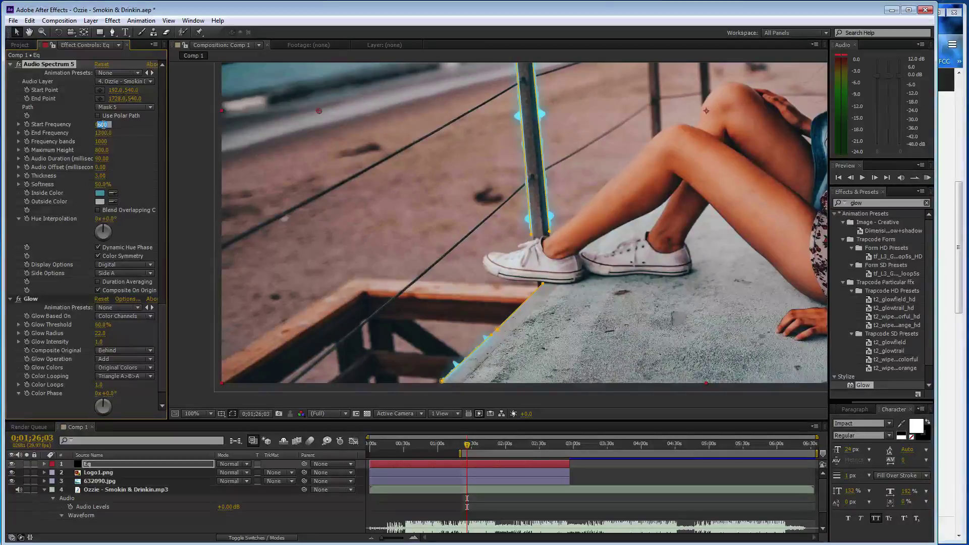
type("300")
key("Tab")
type("10")
key("Return")
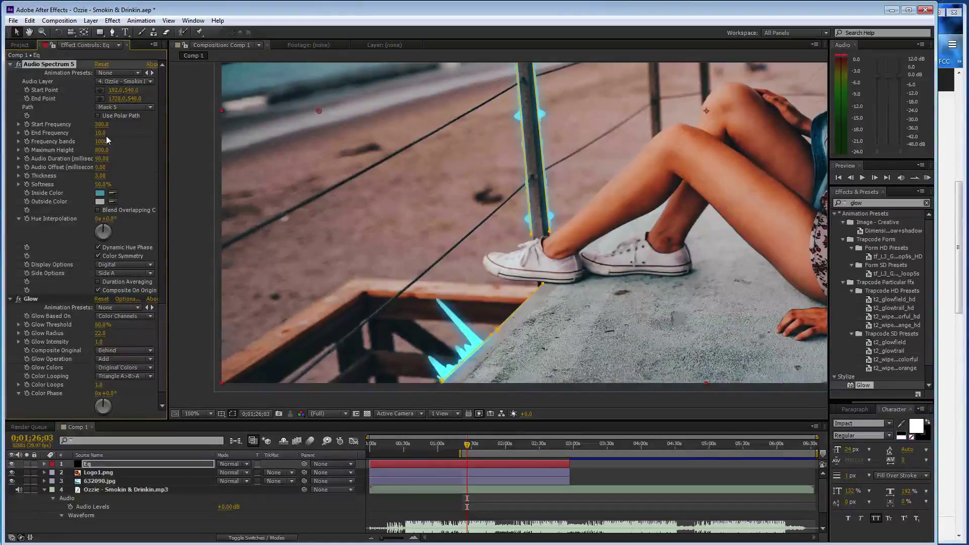
left_click_drag(99, 154, 106, 154)
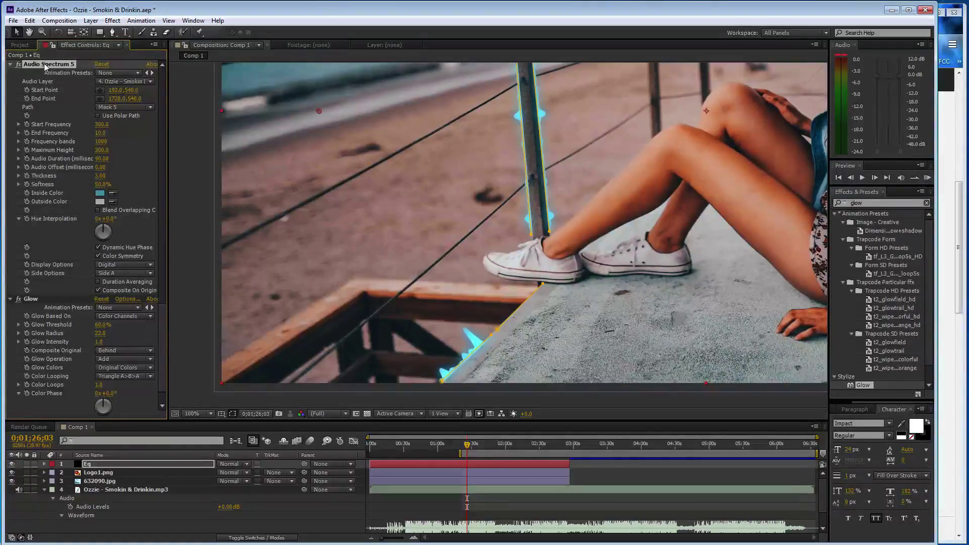
Step: Duplicate Audio Spectrum 5 onto Mask 6 with frequencies 10 to 300
key("ctrl+d")
left_click(126, 107)
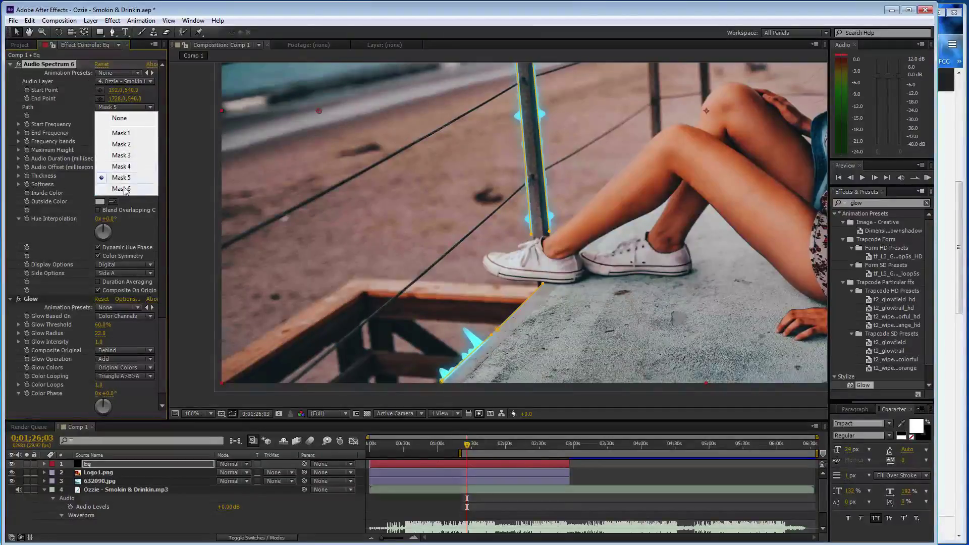
left_click(125, 189)
left_click(101, 124)
type("10")
key("Tab")
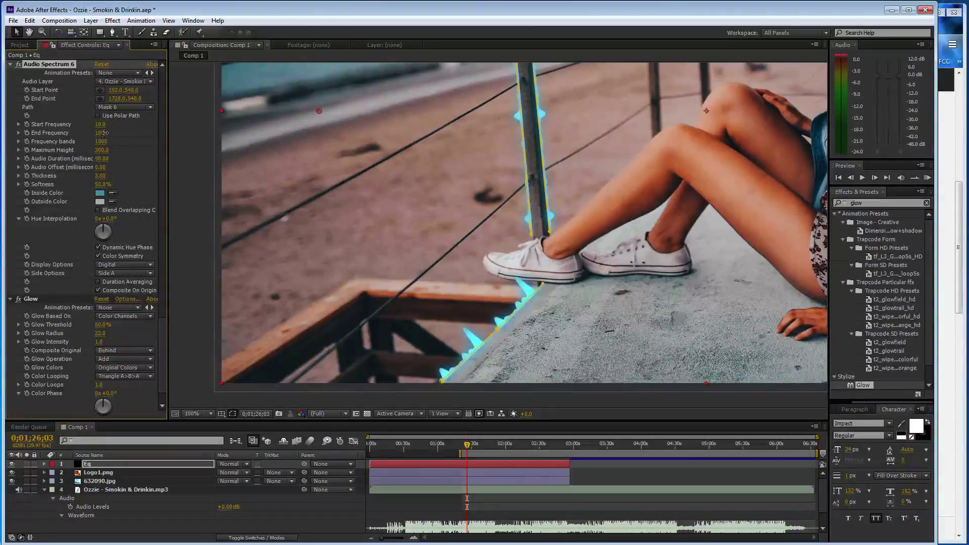
type("300")
key("Return")
Step: Zoom into the ledge path joint and drag mask vertices to close the gap
scroll(507, 331, "up", 2)
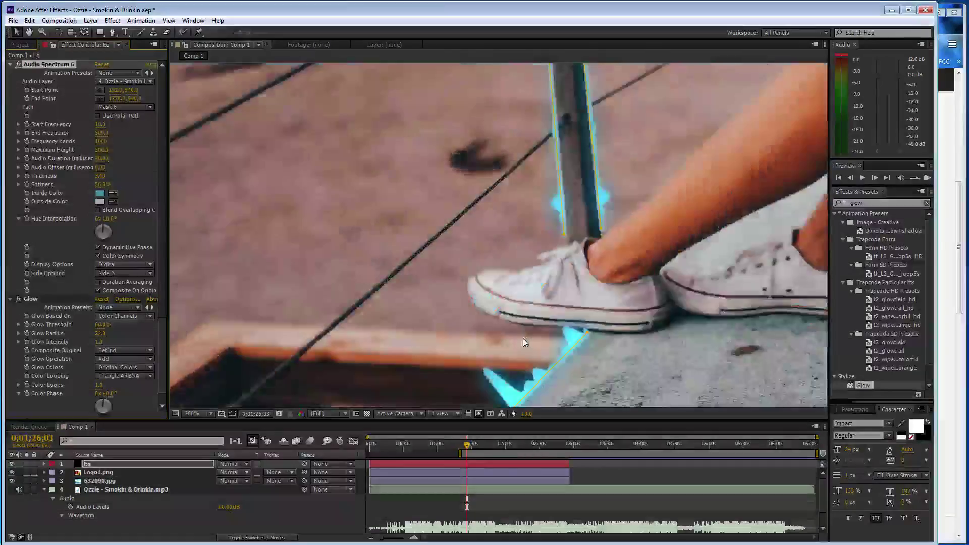
key("h")
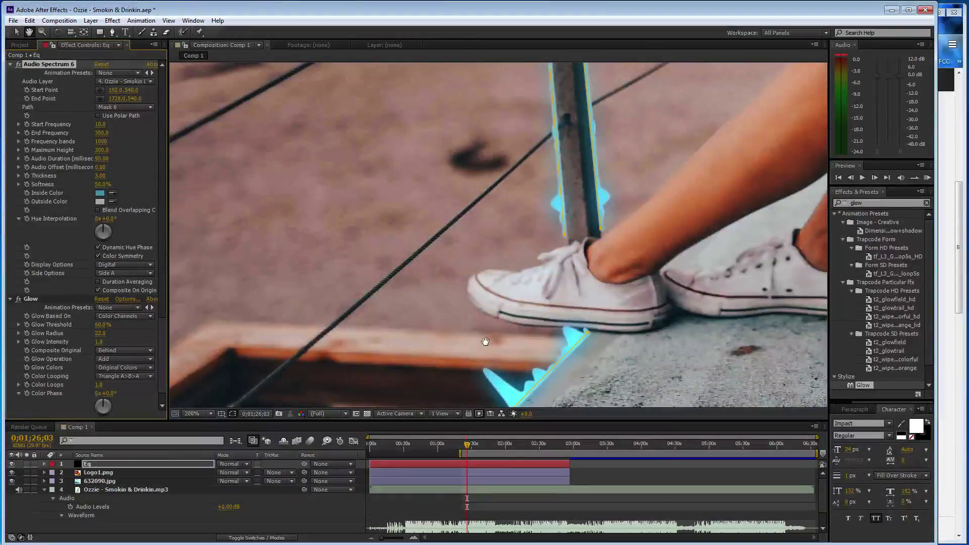
left_click_drag(486, 335, 528, 158)
scroll(539, 262, "up", 2)
key("v")
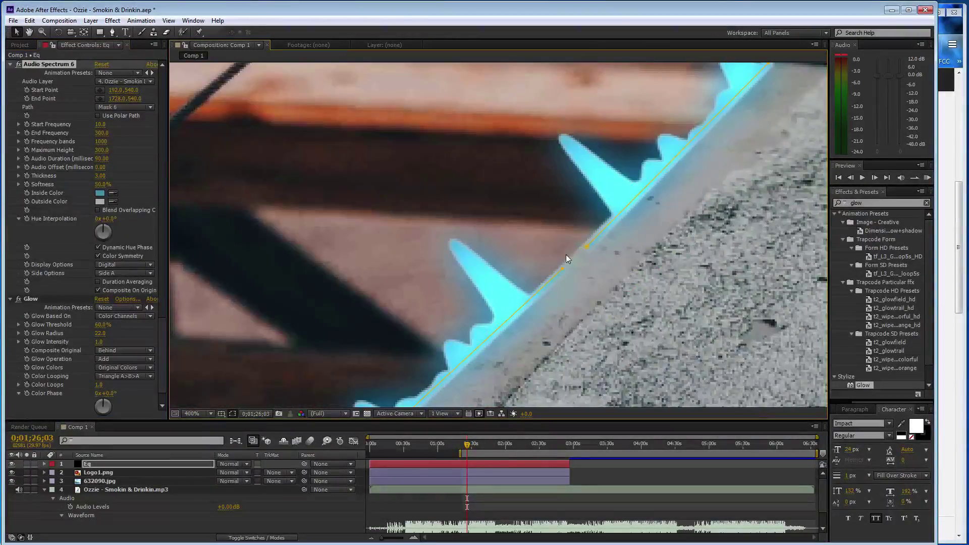
scroll(587, 268, "up", 2)
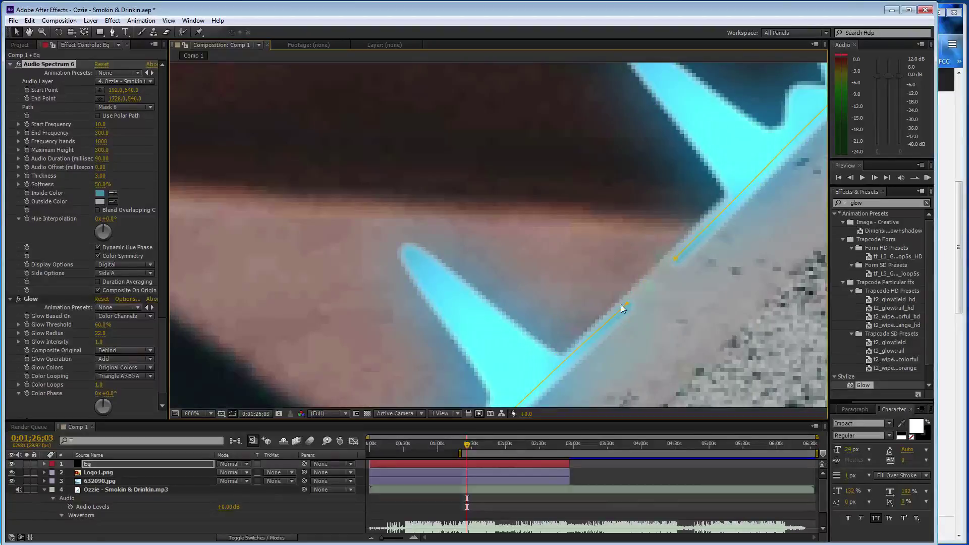
left_click_drag(626, 306, 632, 286)
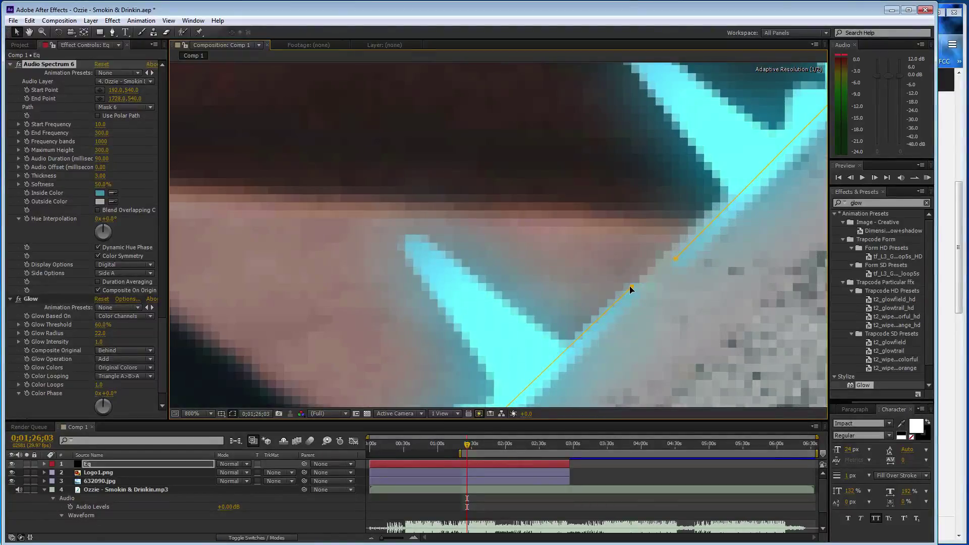
left_click_drag(677, 259, 647, 273)
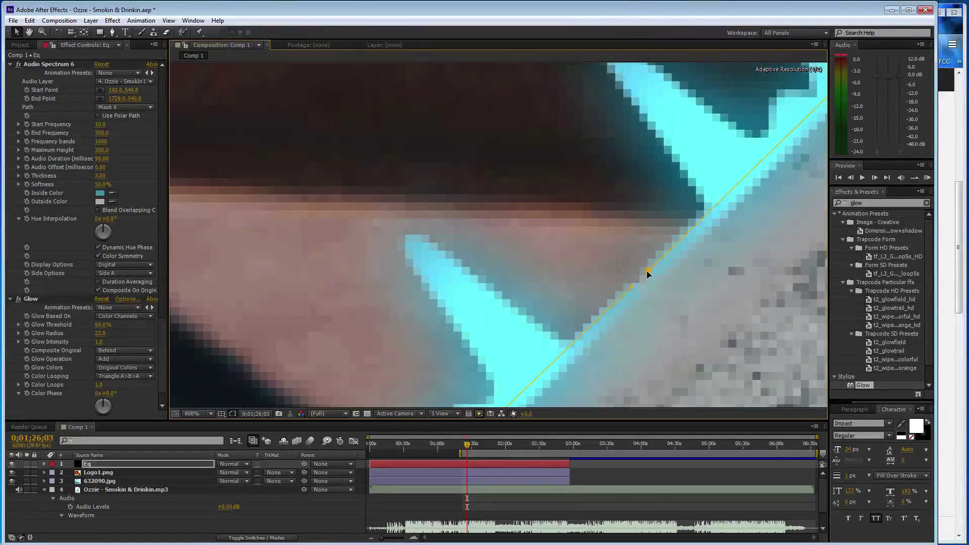
key("period")
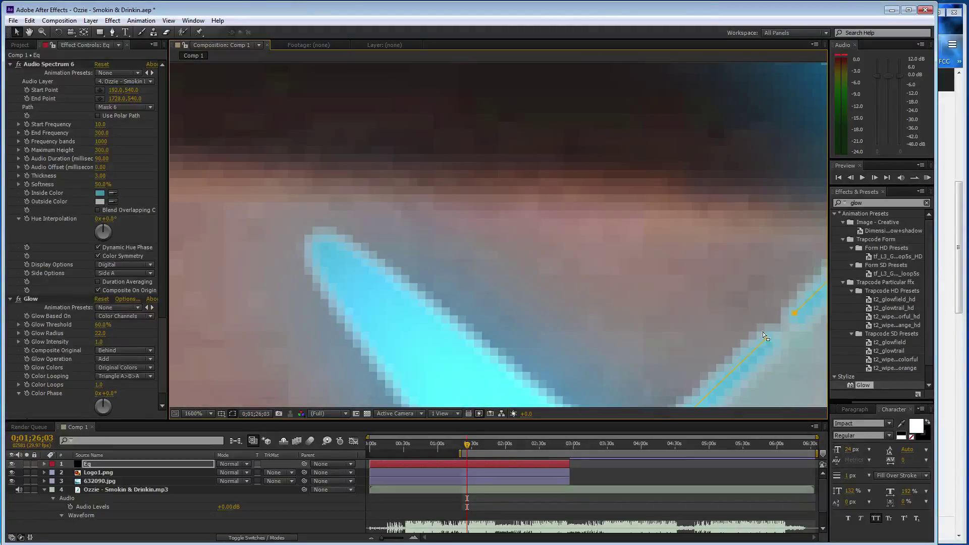
key("h")
mouse_move(751, 314)
left_mouse_down()
mouse_move(398, 303)
mouse_move(417, 310)
left_mouse_up()
key("v")
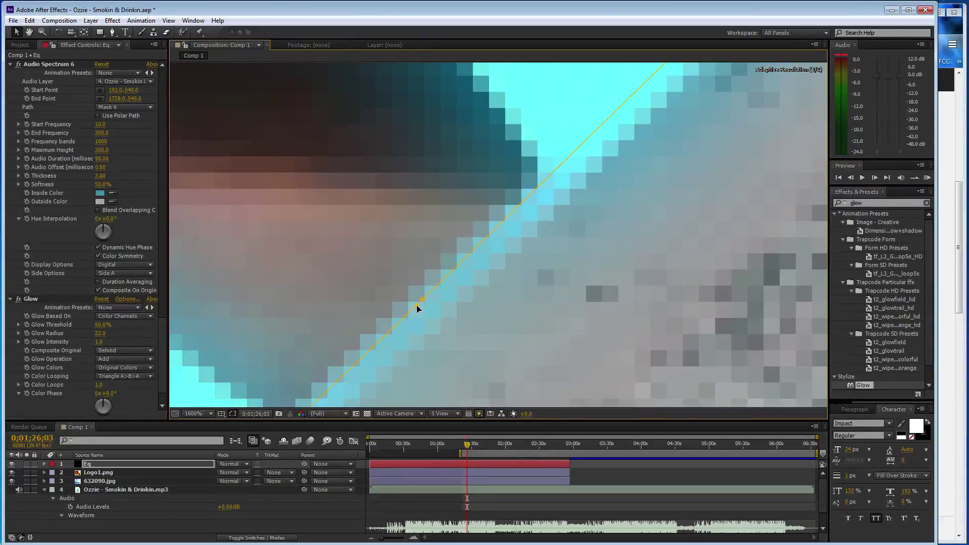
Step: Save the project and zoom back out to the whole frame
scroll(475, 298, "down", 1)
scroll(481, 306, "down", 2)
scroll(481, 306, "down", 1)
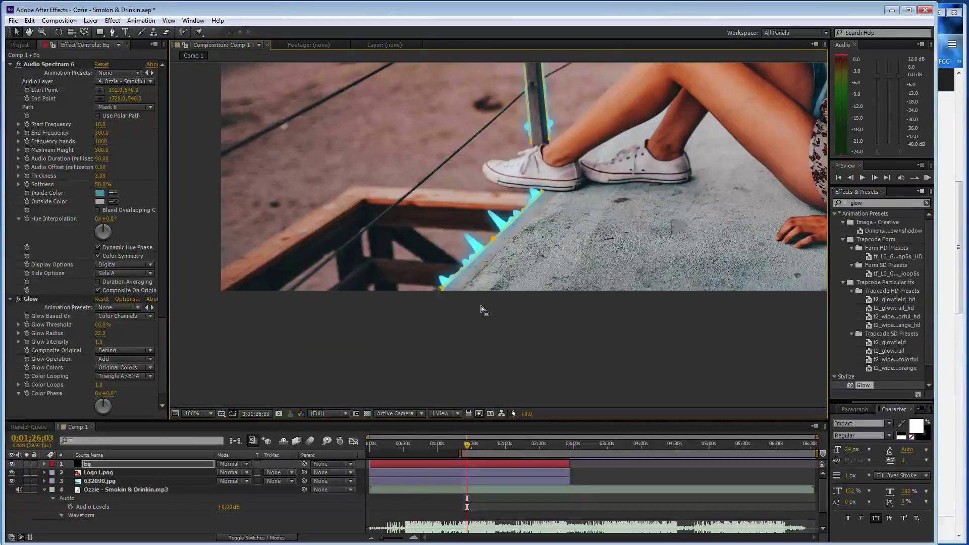
key("ctrl+s")
scroll(617, 271, "down", 1)
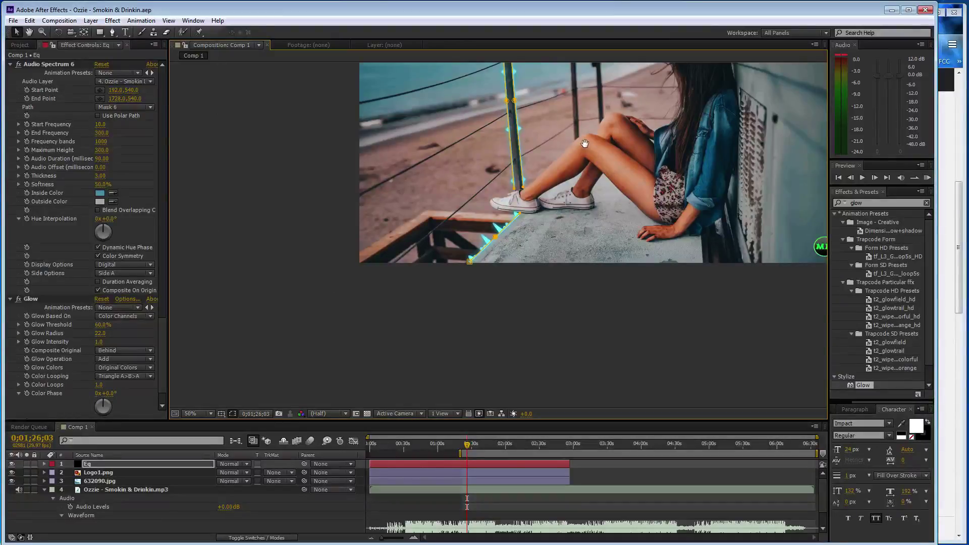
left_click_drag(585, 144, 490, 230)
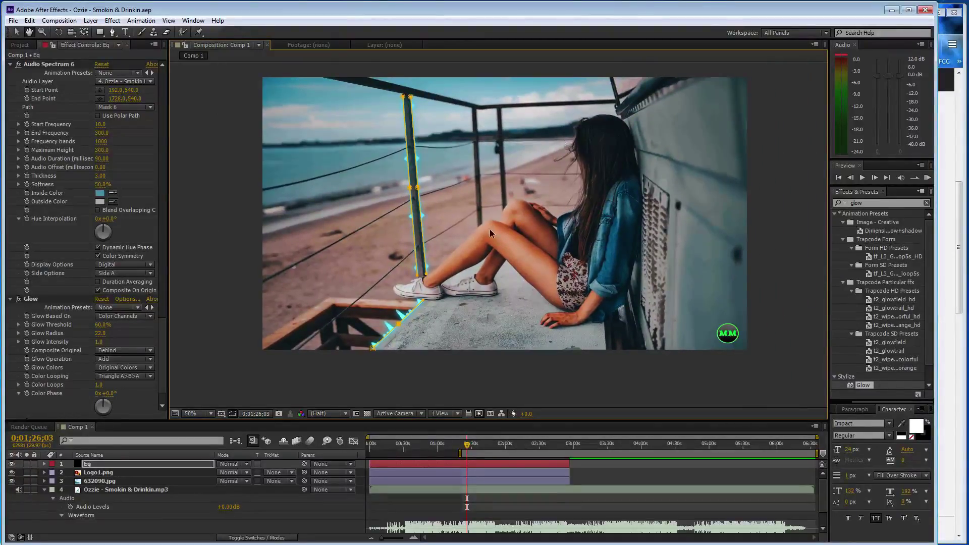
Step: Preview the animated spectrum with the music and bring After Effects back to the front
key("KP_0")
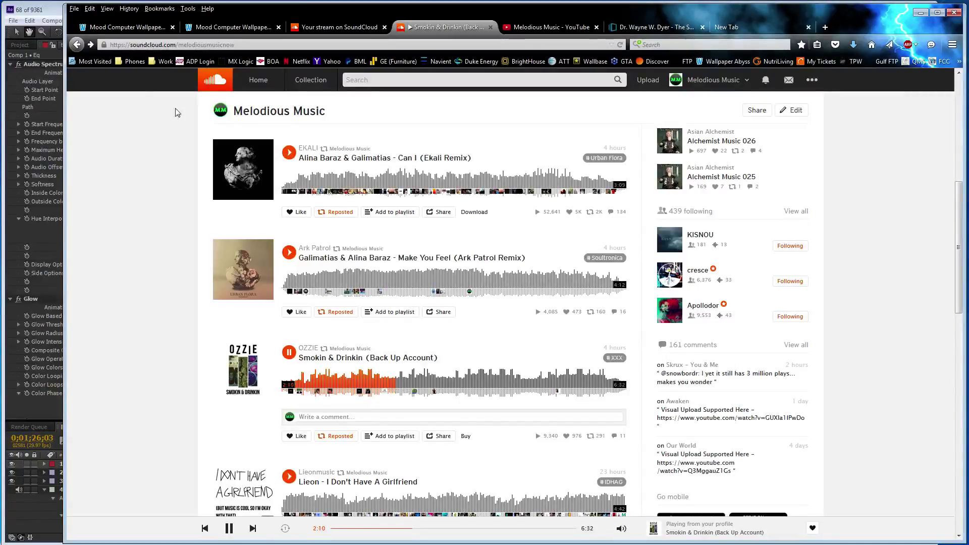
left_click(58, 9)
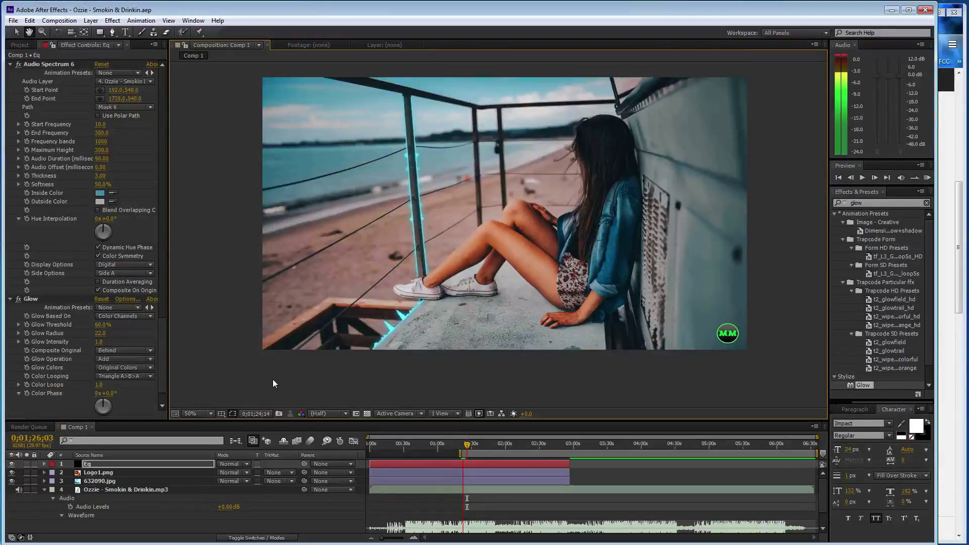
Step: Stop the preview and set Audio Spectrum 6's End and the Mask 5 spectrum's Start Frequency to 200
key("space")
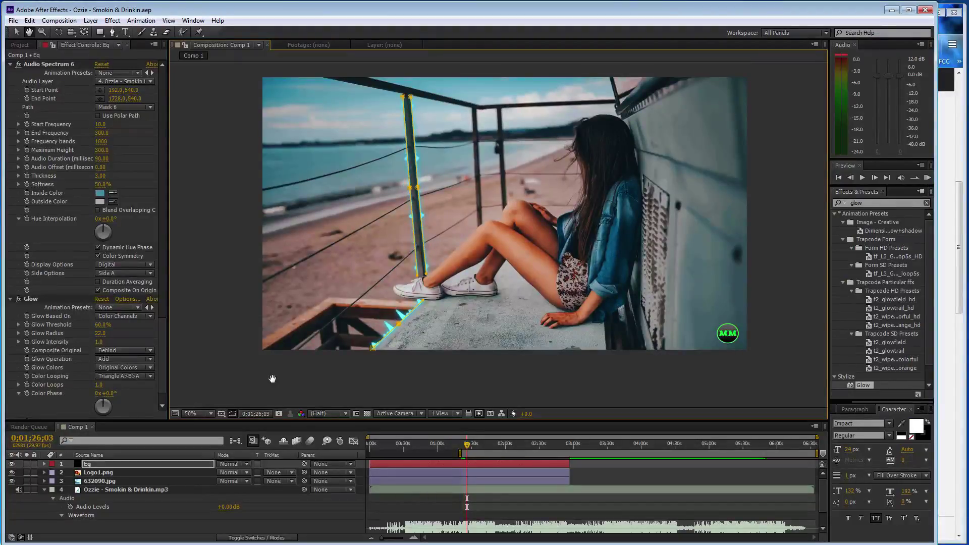
left_click(108, 131)
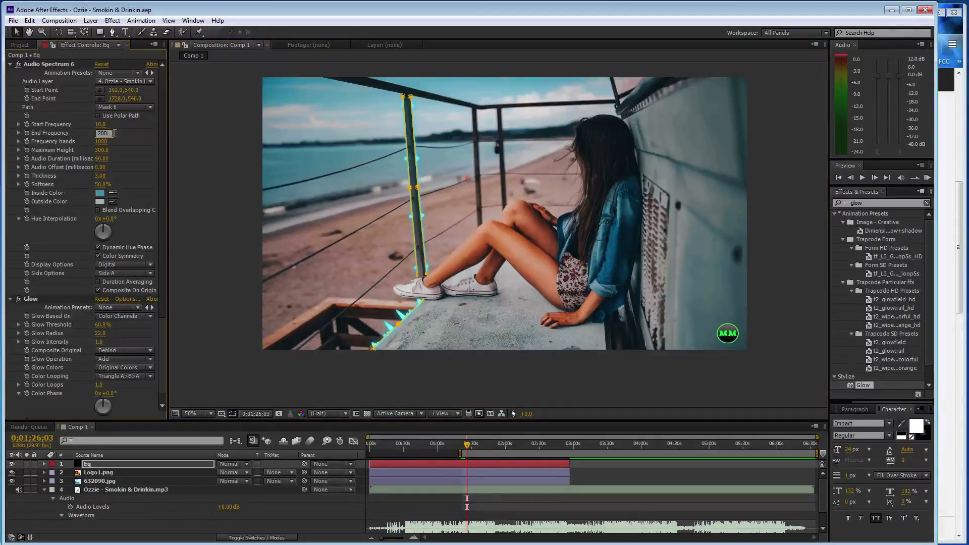
key("Return")
scroll(114, 132, "up", 3)
scroll(114, 132, "up", 2)
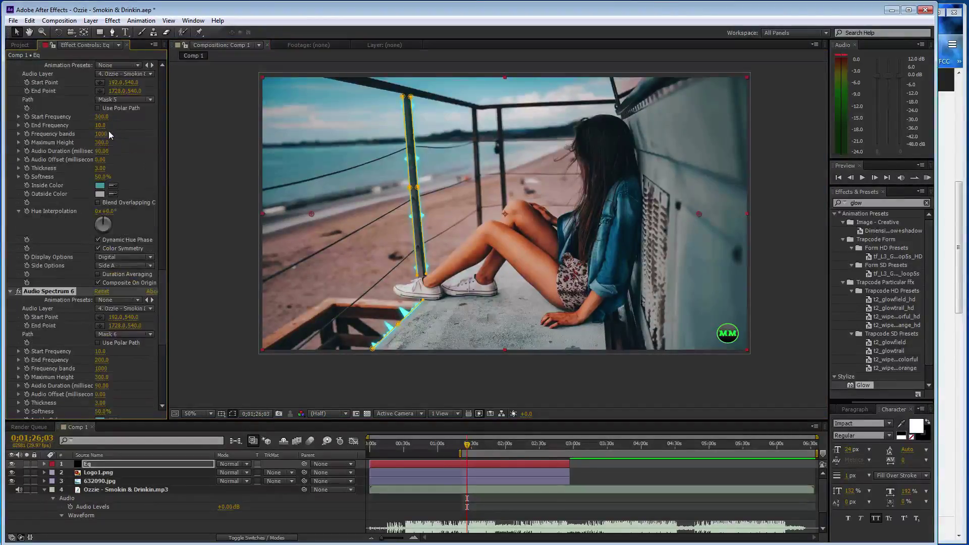
left_click(101, 117)
type("200")
Step: Set Maximum Height to 250 on both ledge spectra and save the project
left_click(102, 143)
type("250")
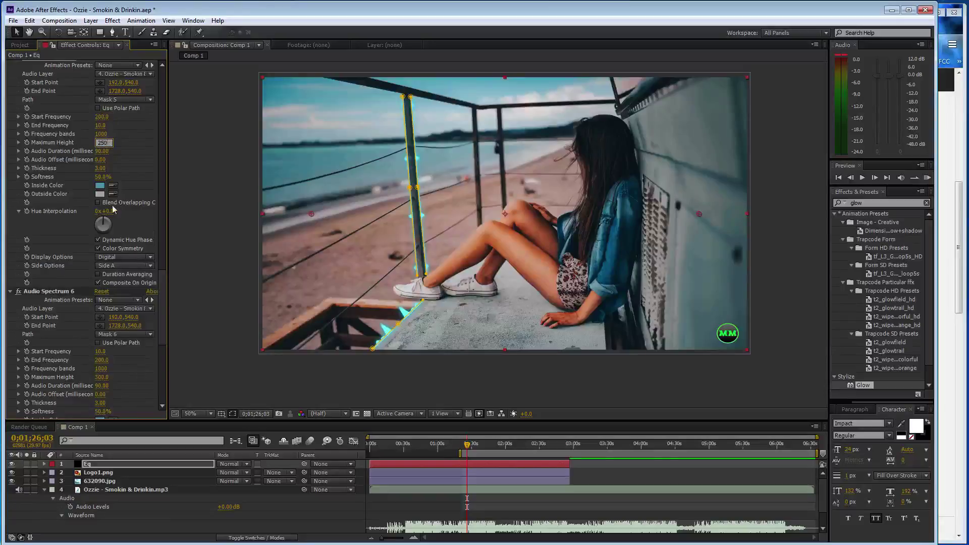
key("Return")
scroll(114, 208, "down", 3)
left_click(104, 286)
type("250")
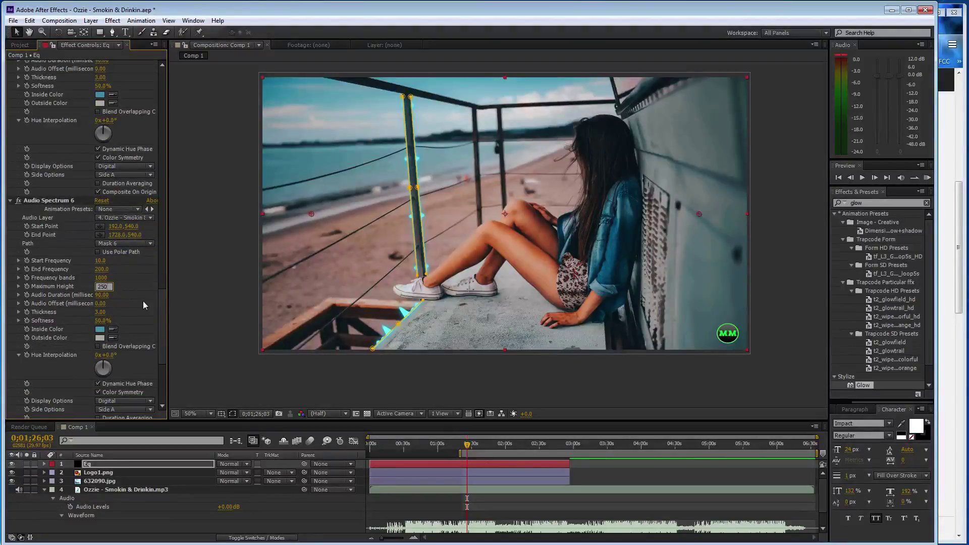
key("Return")
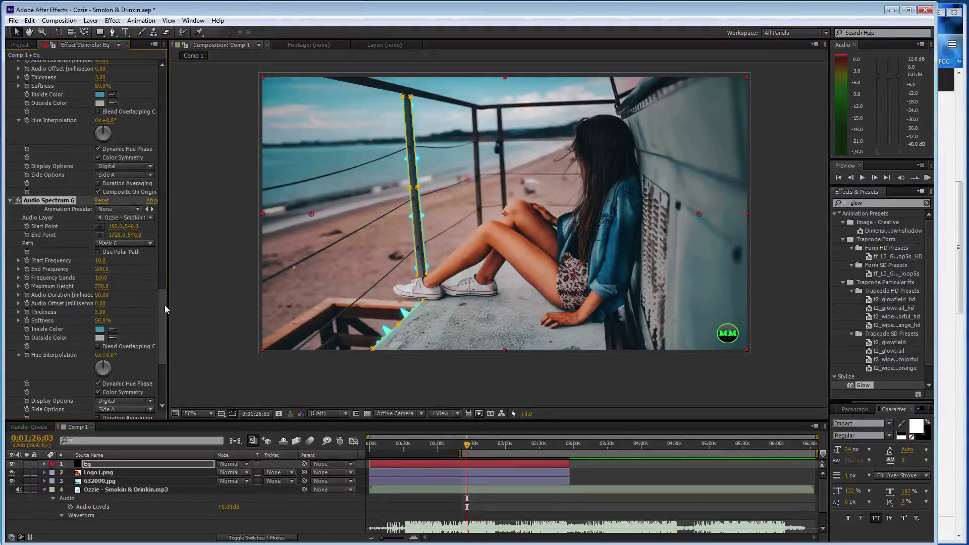
key("ctrl+s")
Step: Create a white full-frame solid named 'particles' on top of Comp 1
key("ctrl+y")
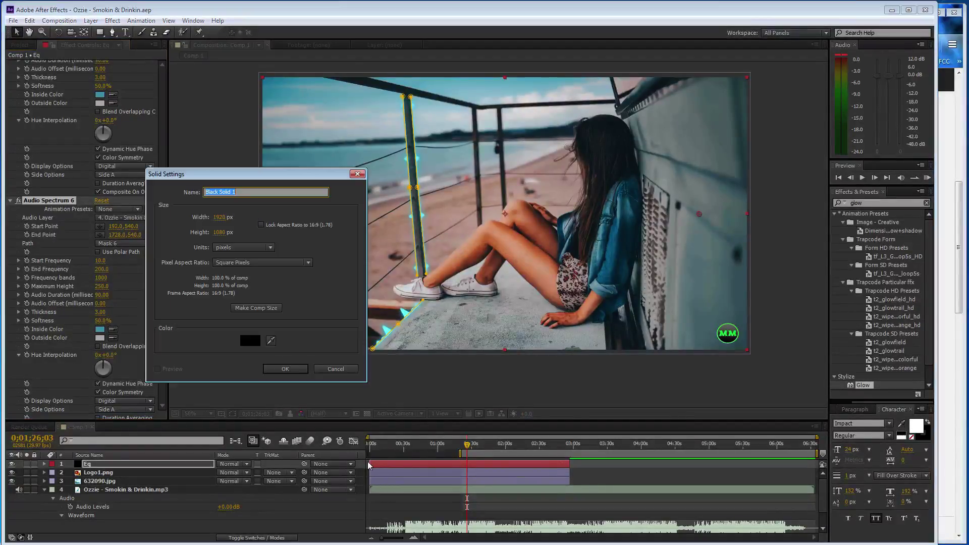
left_click(251, 341)
left_click_drag(114, 224, 11, 172)
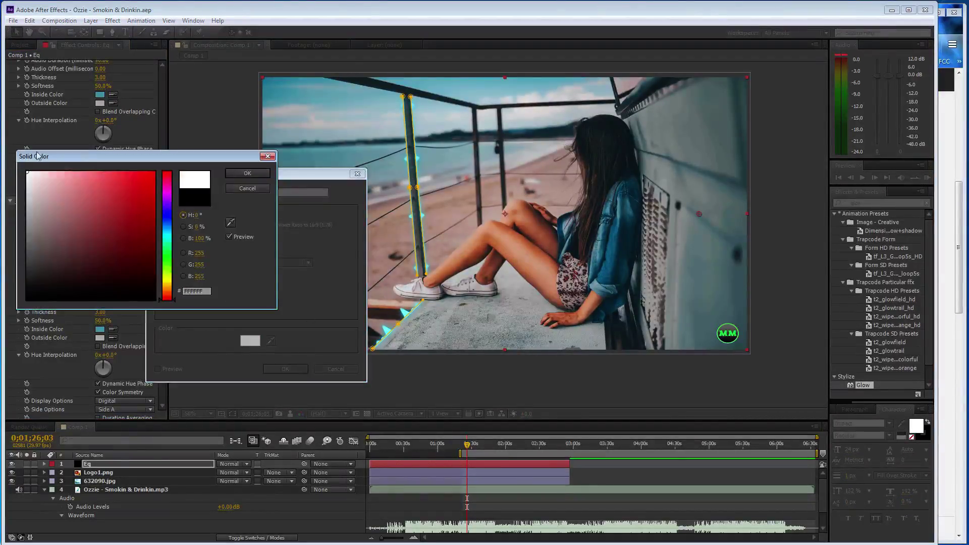
left_click(247, 173)
type("particl")
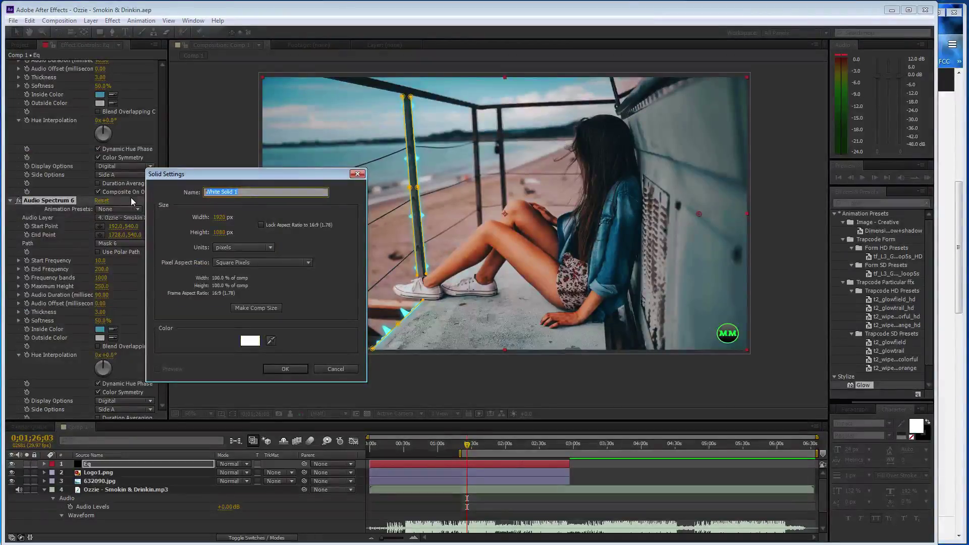
type("es")
key("Return")
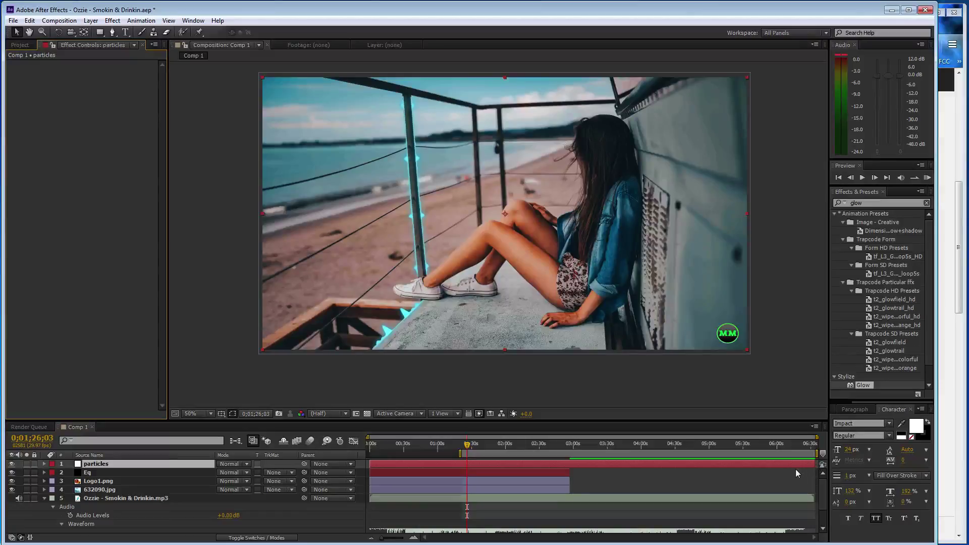
Step: Trim the particles layer to end near 3:00 and apply CC Snowfall at 100 opacity
left_click(44, 498)
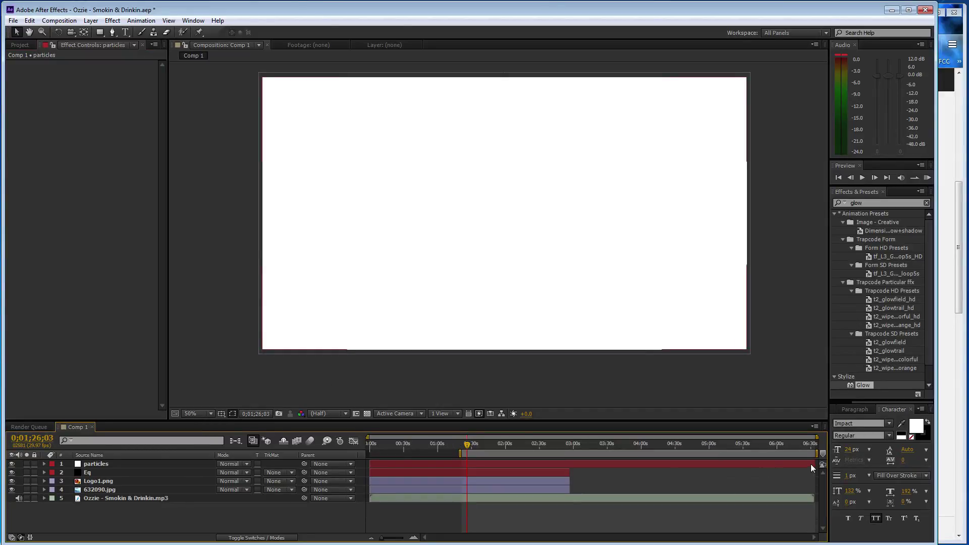
left_click_drag(816, 463, 570, 464)
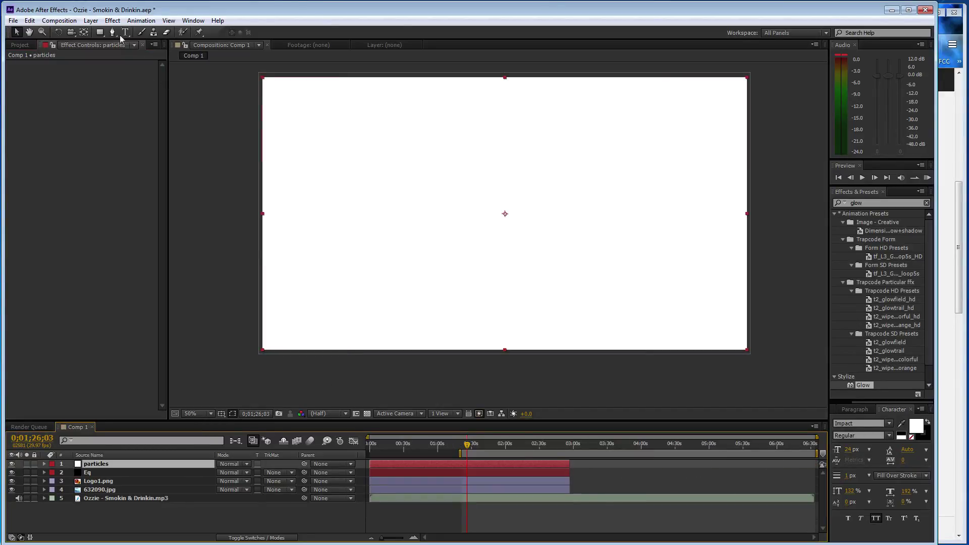
left_click(113, 21)
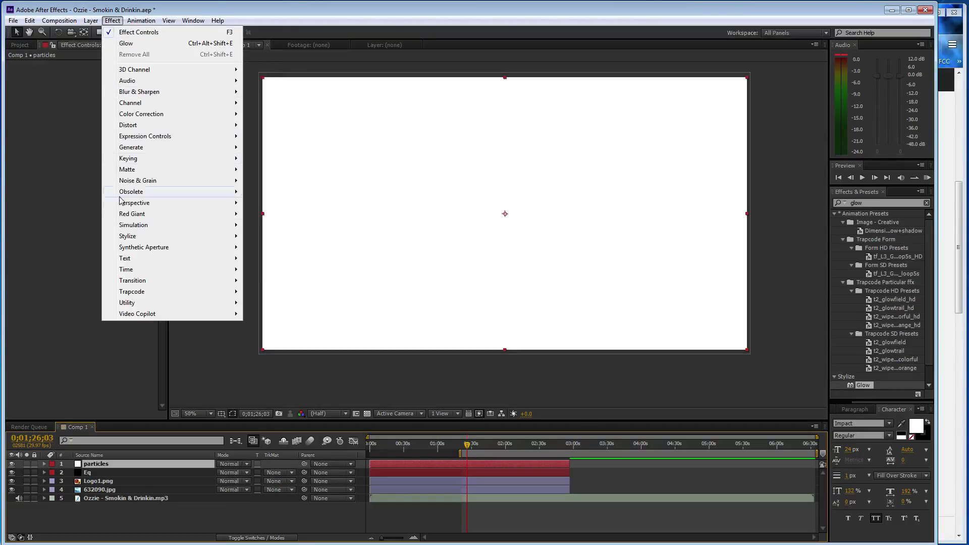
mouse_move(151, 225)
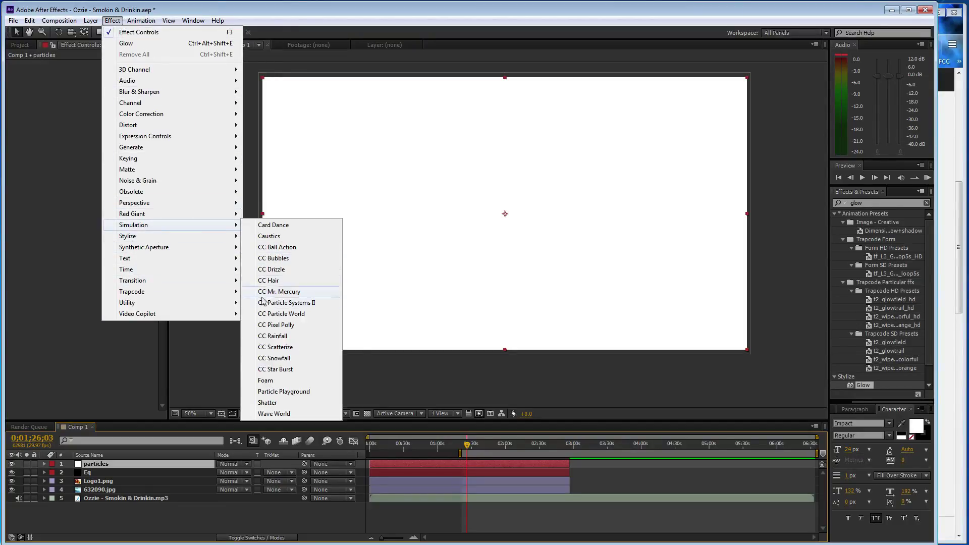
left_click(287, 358)
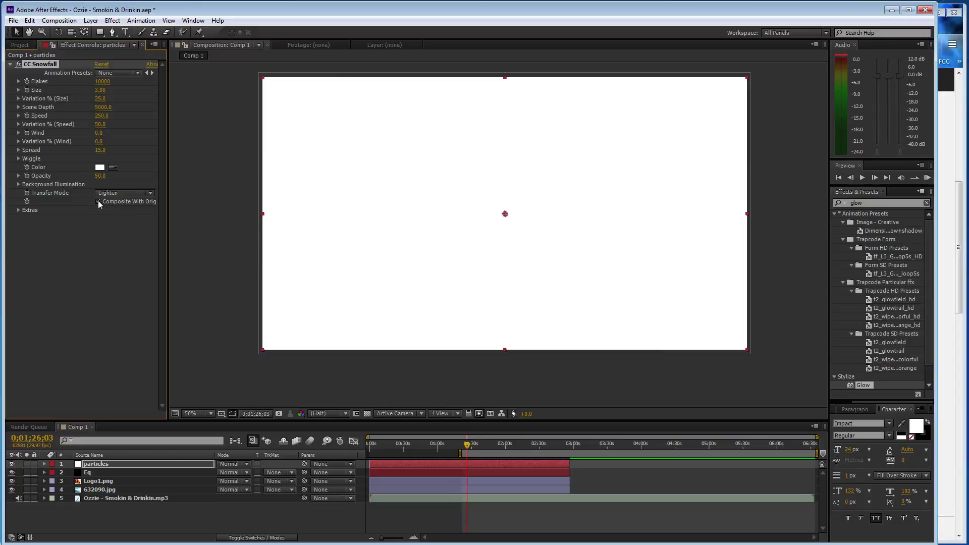
left_click_drag(100, 181, 121, 180)
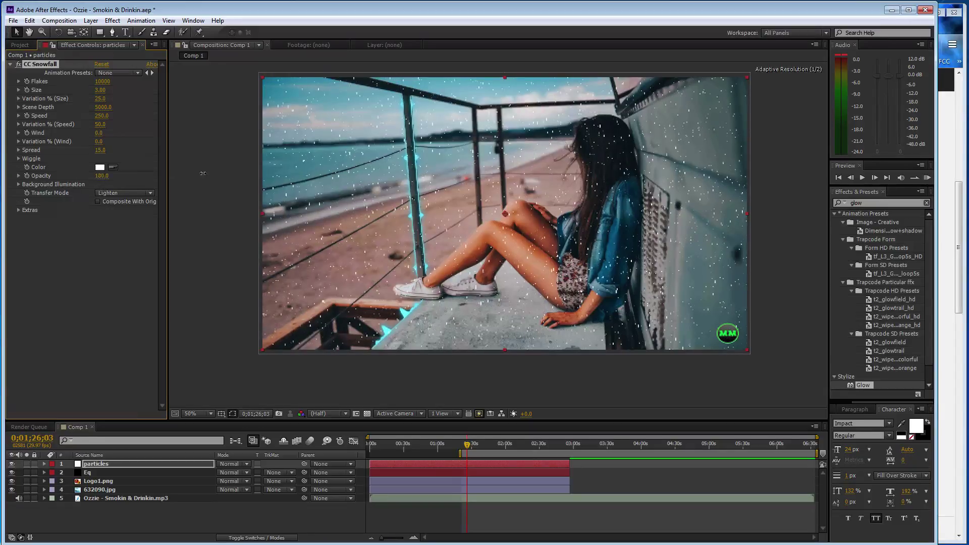
Step: Set CC Snowfall to 500 flakes, Scene Depth 10000, Speed 80, Wind -45, and expand Wiggle
left_click(102, 81)
type("500")
left_click(103, 107)
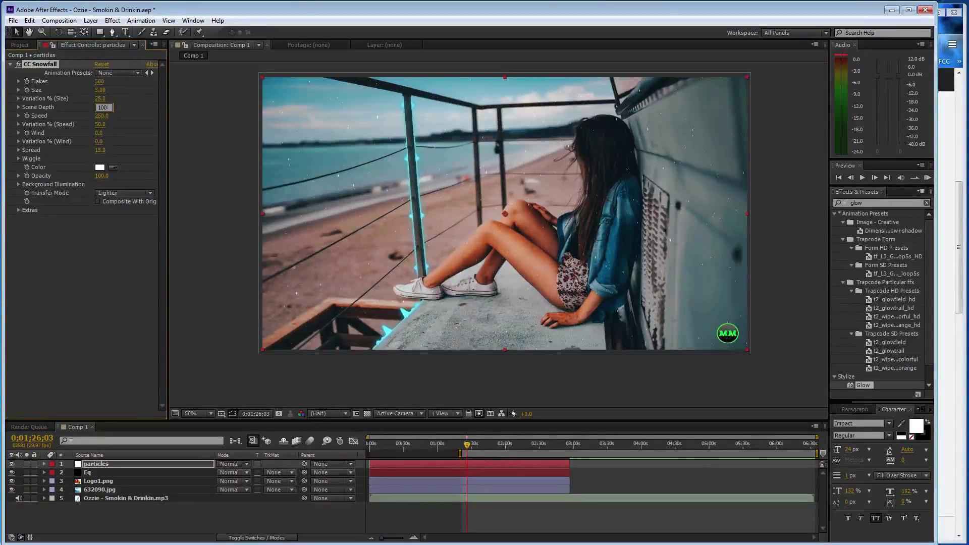
type("10000")
left_click(103, 116)
type("80")
key("Return")
left_click_drag(99, 133, 76, 135)
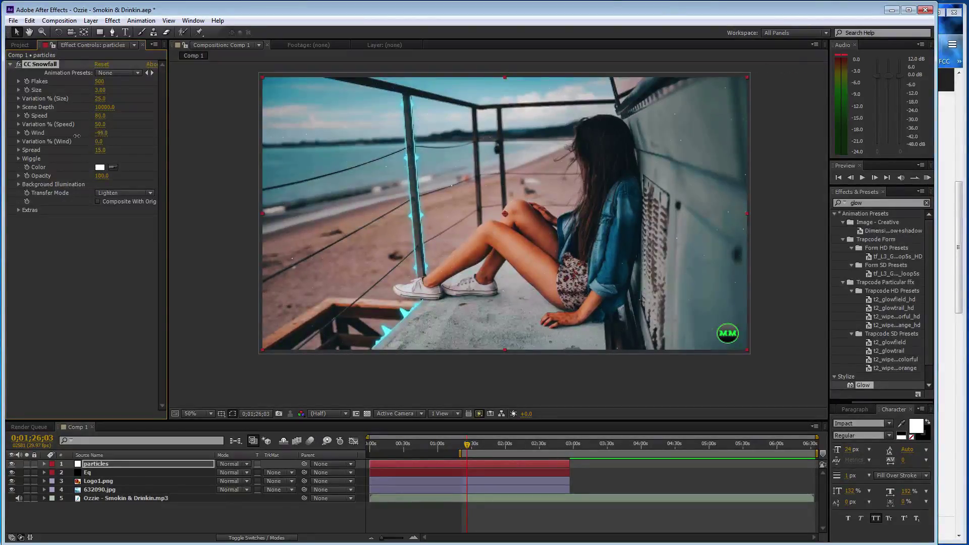
left_click(18, 159)
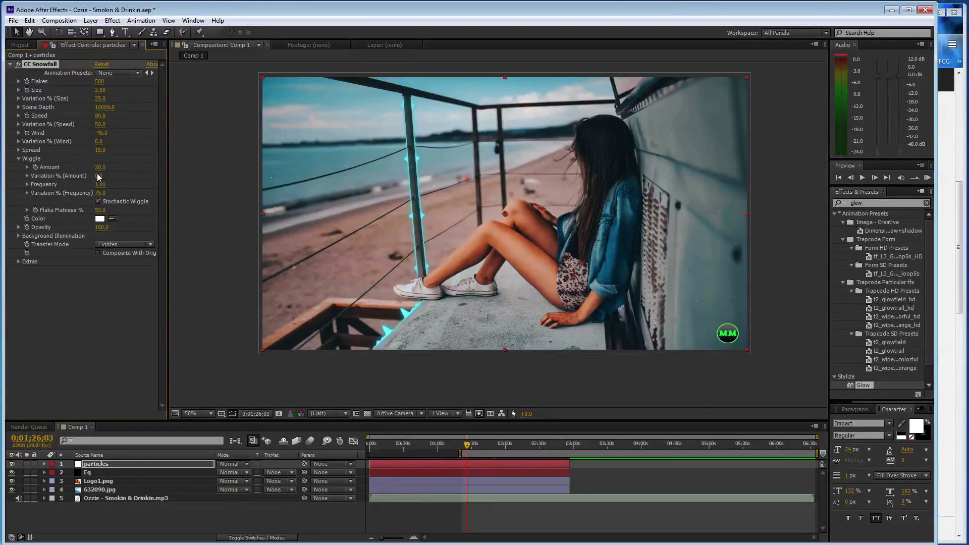
Step: Shift the particles layer left and add a Glow effect to it
left_click_drag(536, 220, 450, 215)
left_click_drag(385, 212, 350, 216)
mouse_move(865, 385)
left_mouse_down()
mouse_move(147, 302)
mouse_move(128, 380)
left_mouse_up()
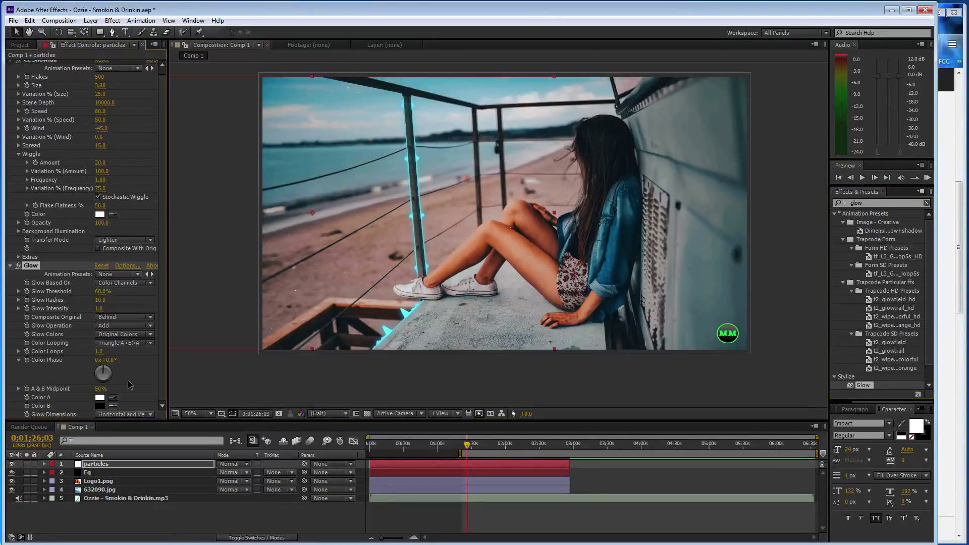
Step: Hide the Eq spectrum layer and add another Glow to the particles layer
left_click(12, 473)
left_click_drag(863, 383, 108, 461)
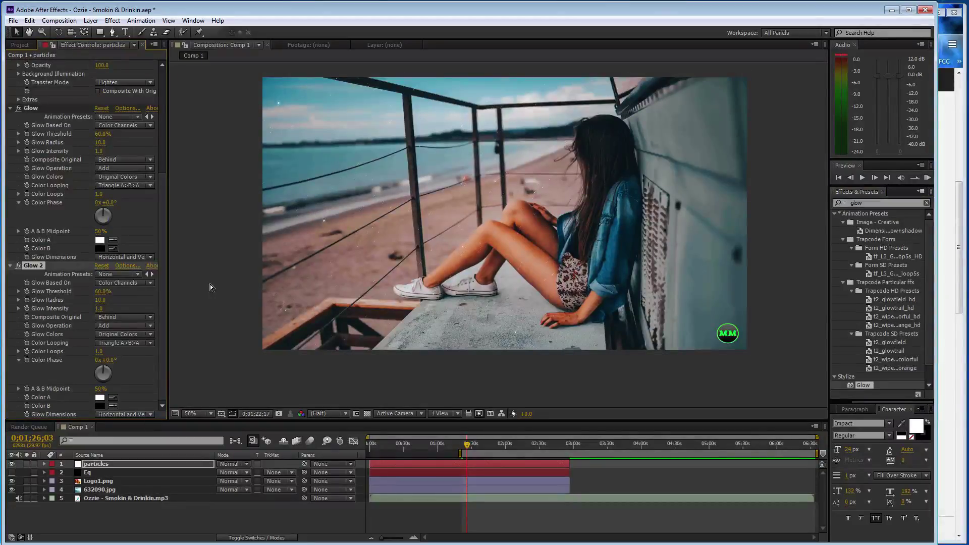
scroll(132, 208, "up", 3)
scroll(135, 208, "up", 3)
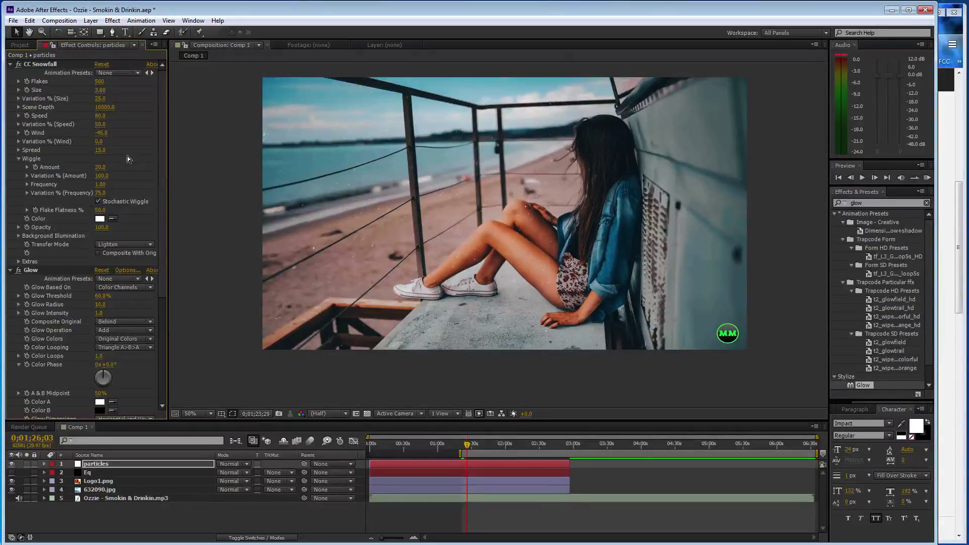
Step: Reduce the snowfall to 250 flakes, then check the track in SoundCloud
left_click(97, 81)
type("250")
key("Return")
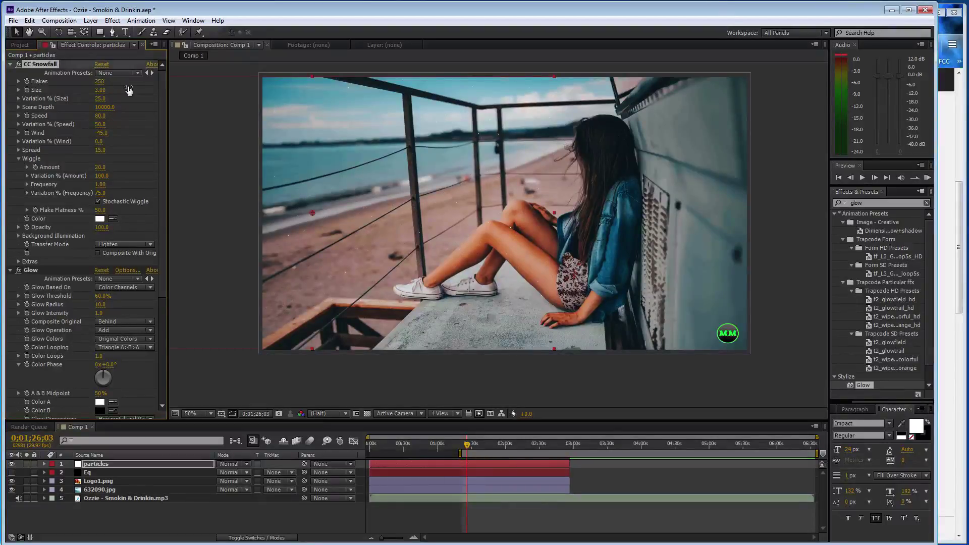
left_click(947, 209)
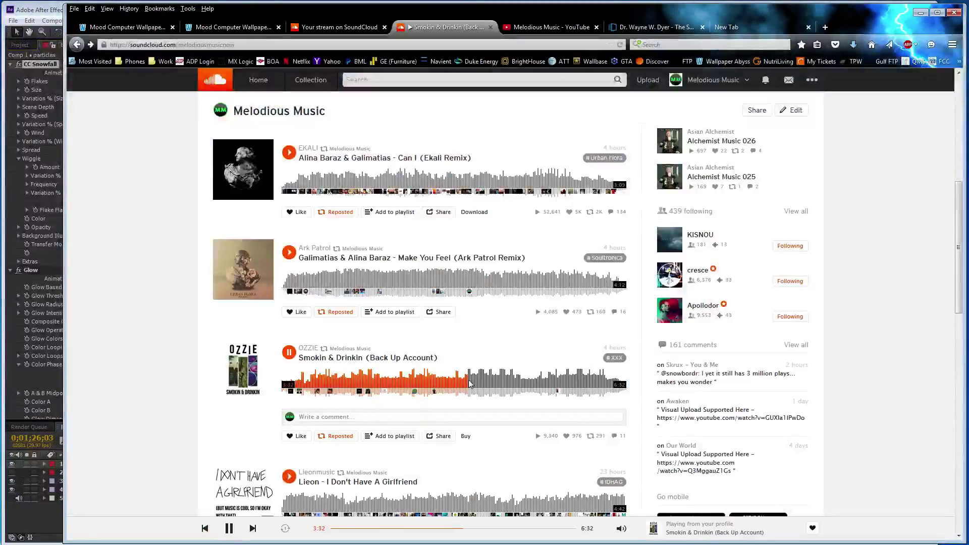
left_click(450, 386)
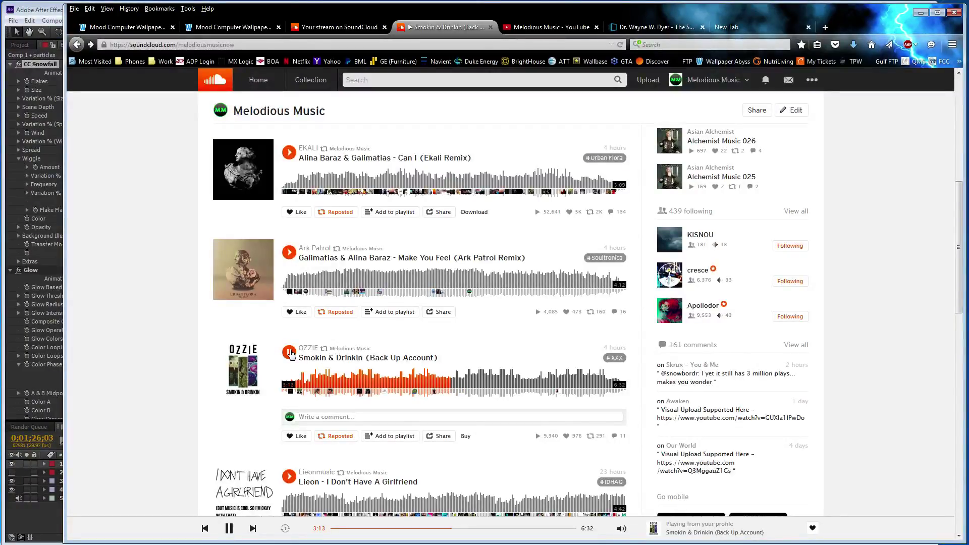
Step: Return to After Effects and briefly show, then hide, the audio waveform
left_click(46, 4)
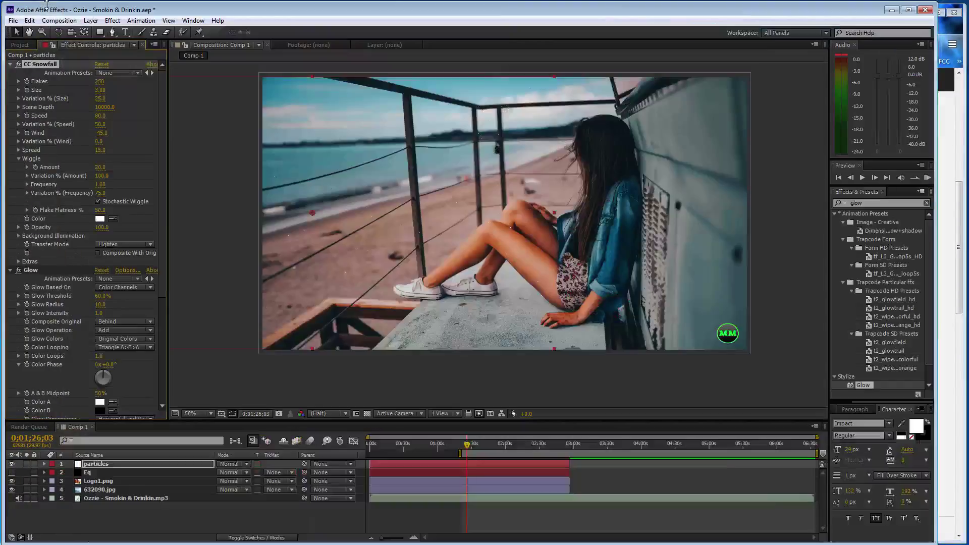
left_click(44, 498)
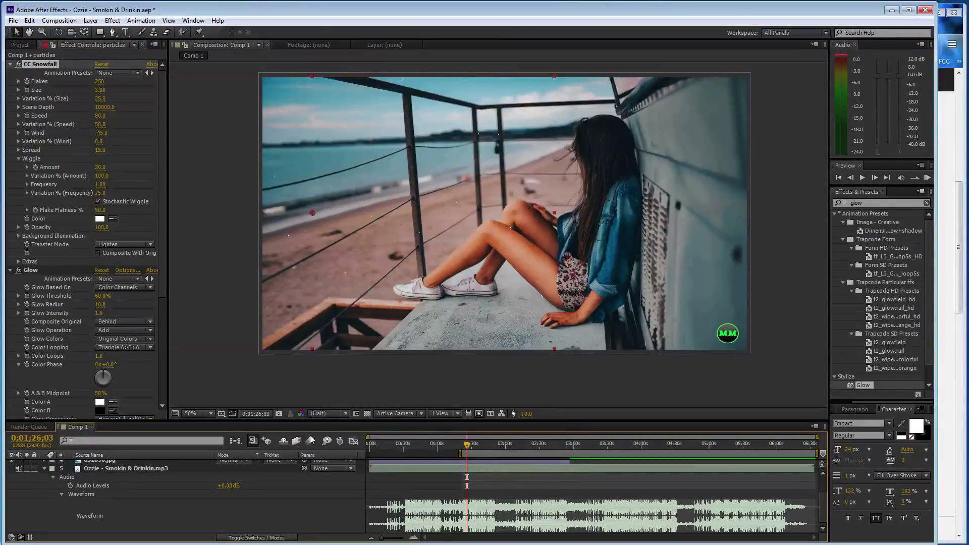
left_click(54, 477)
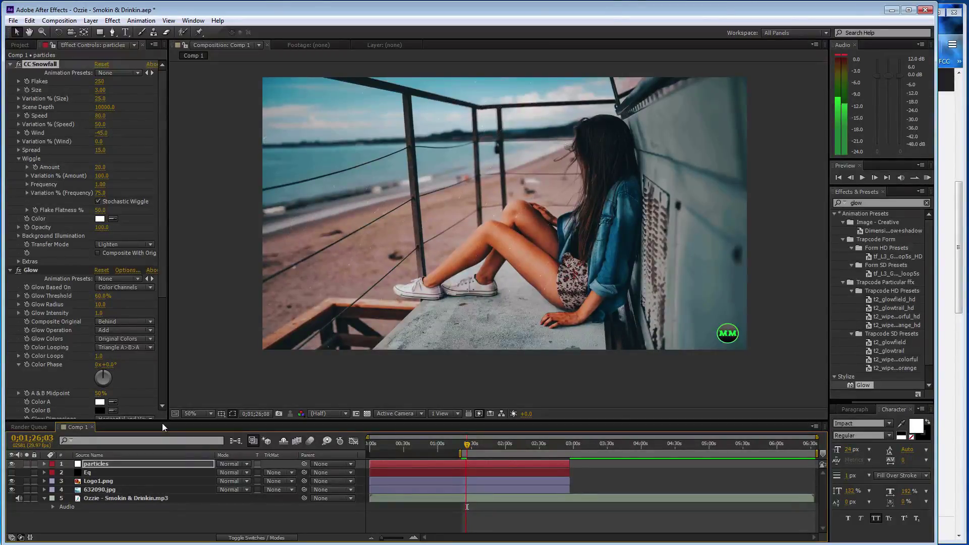
Step: Lower the CC Snowfall Speed from 80 to 70 and preview the composition
key("space")
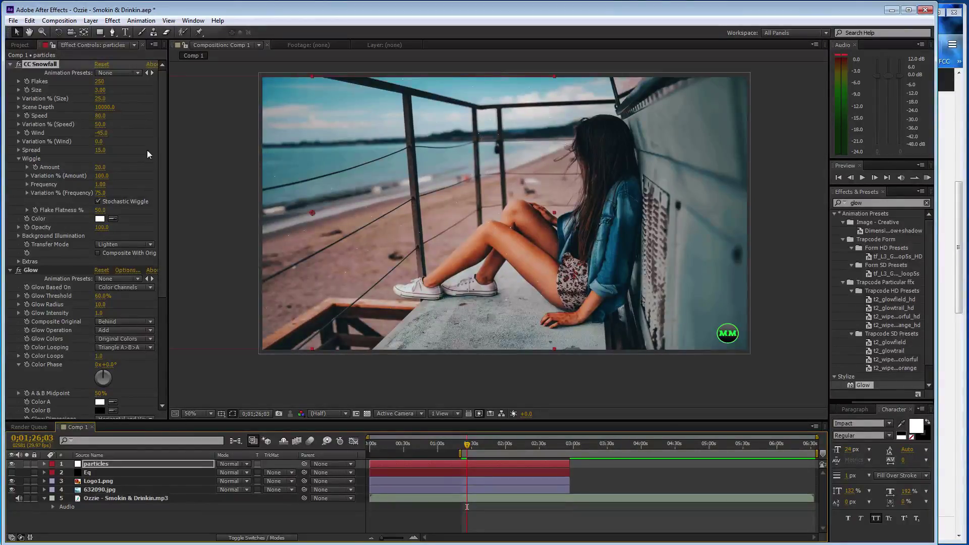
left_click(100, 115)
type("70")
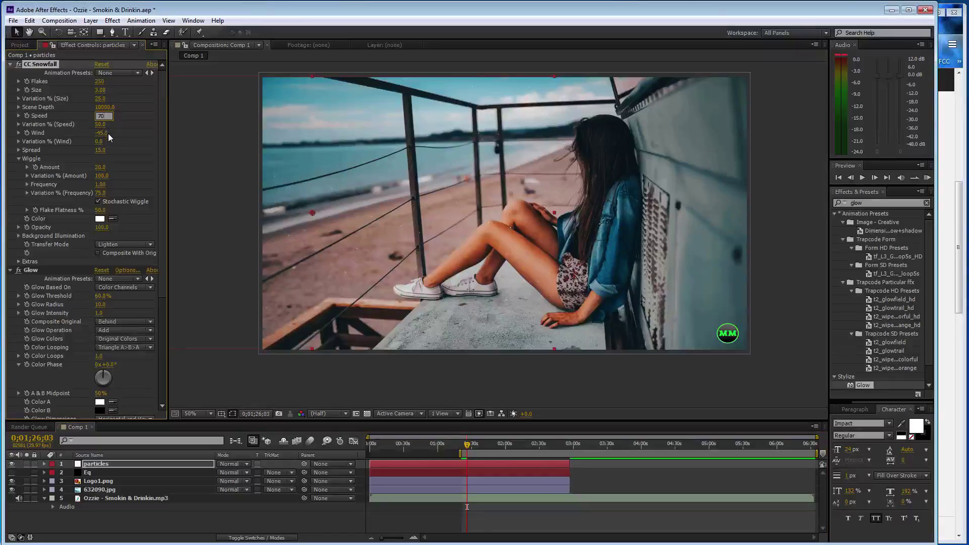
left_click(232, 385)
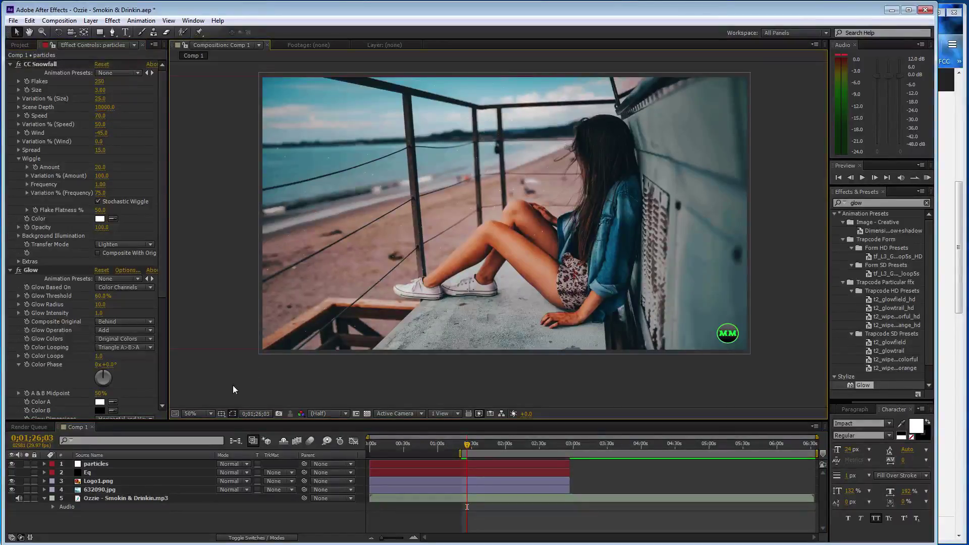
key("space")
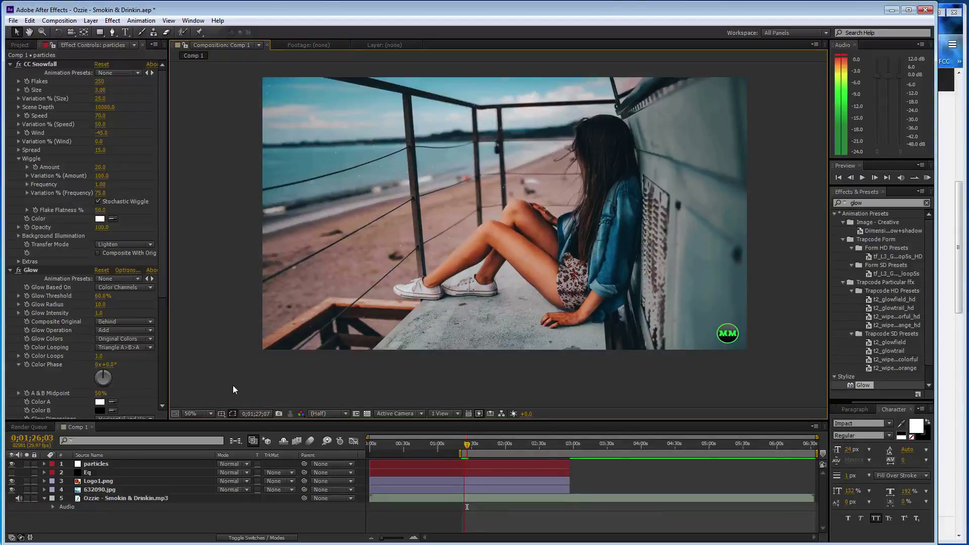
Step: Review playback around 2:48 and save the project
left_click(470, 448)
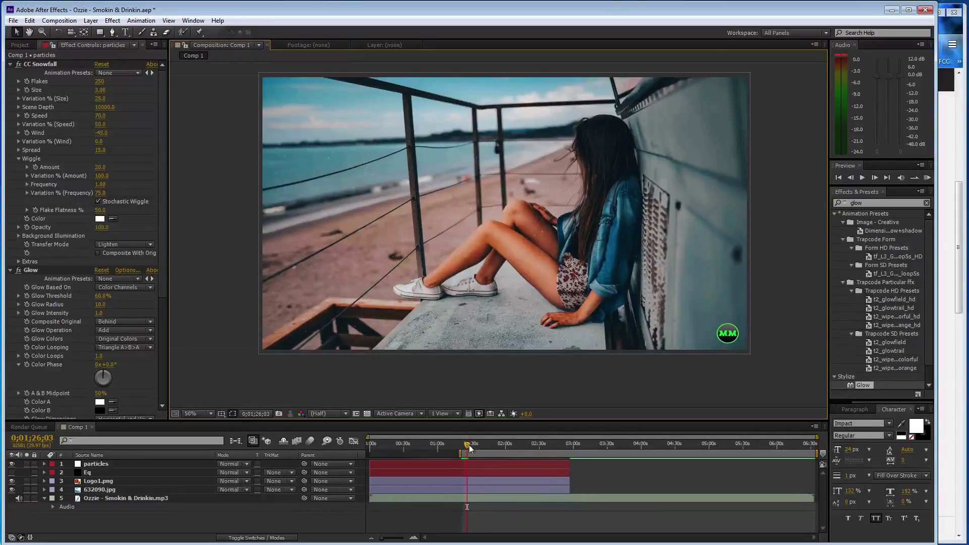
left_click_drag(470, 448, 560, 446)
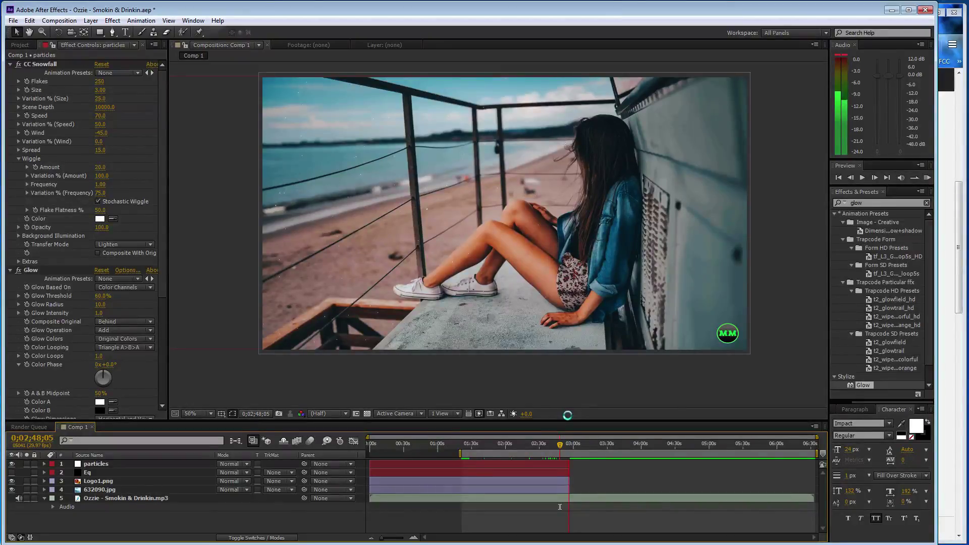
left_click(562, 446)
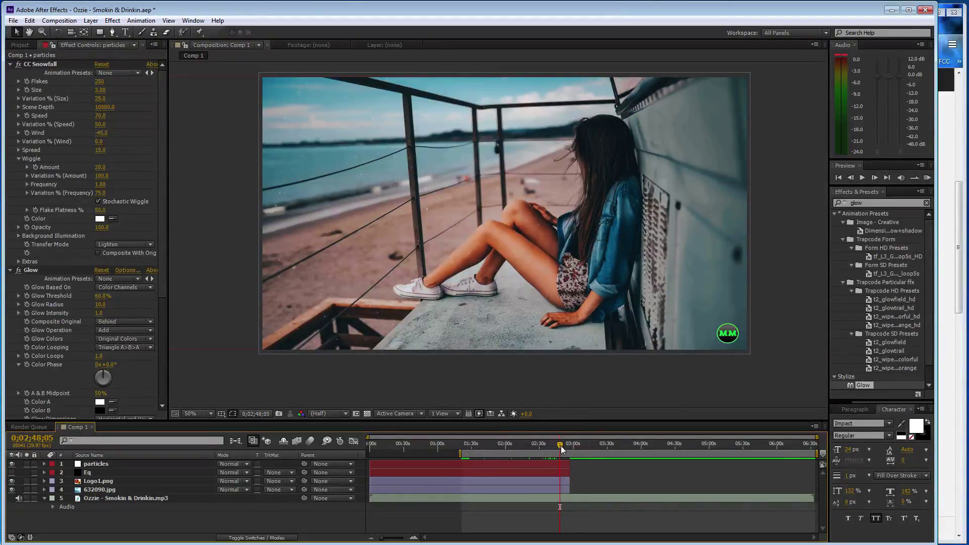
key("ctrl+s")
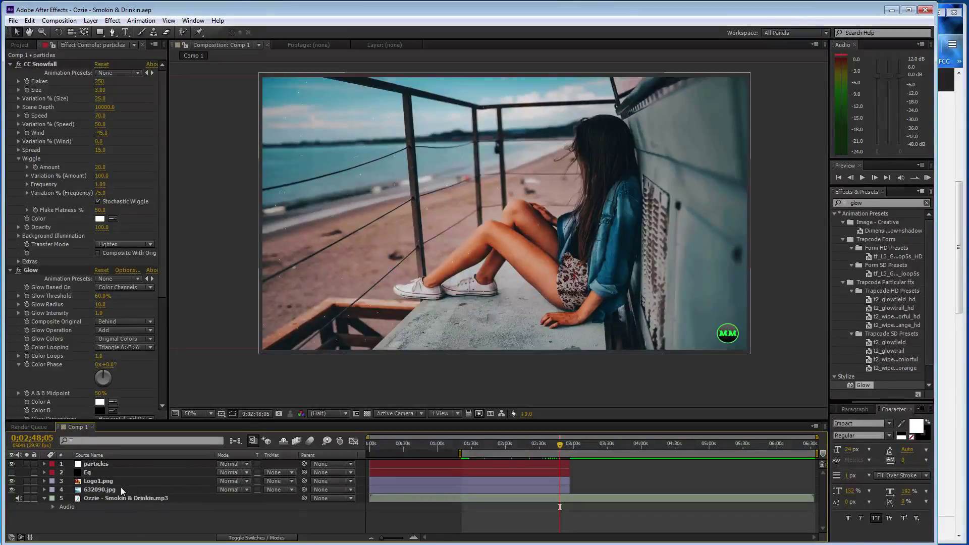
Step: Unhide the Eq layer, move to just before 3:00, and select all four visual layers
left_click(11, 473)
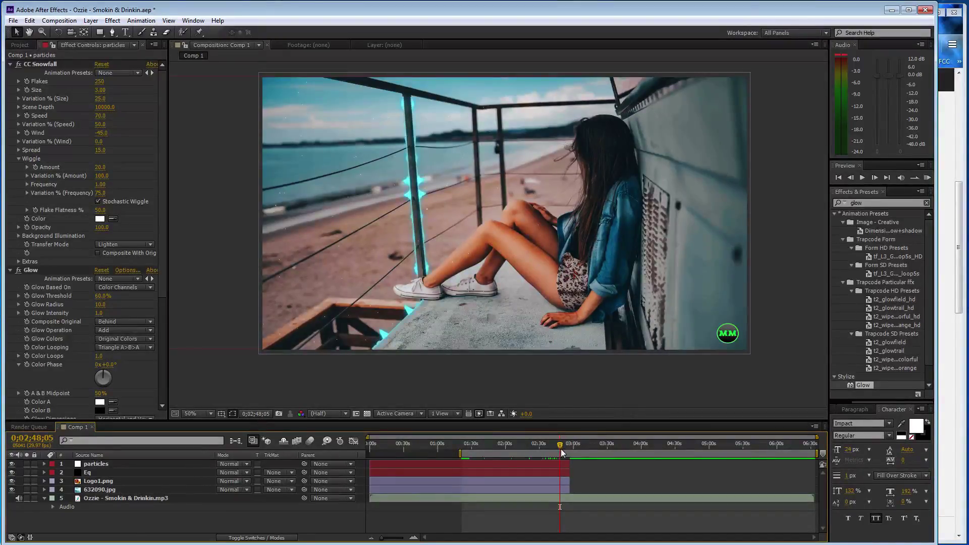
left_click_drag(560, 445, 573, 446)
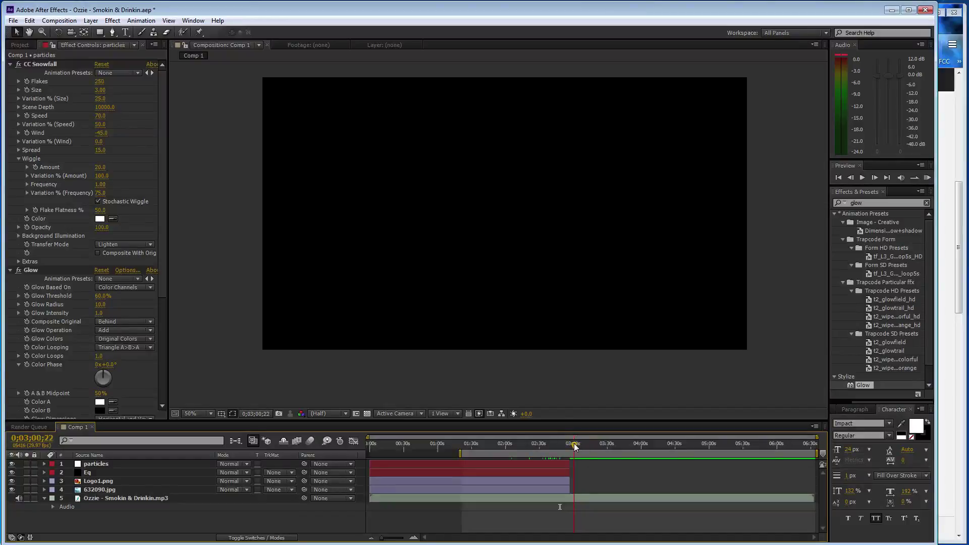
left_click(137, 490)
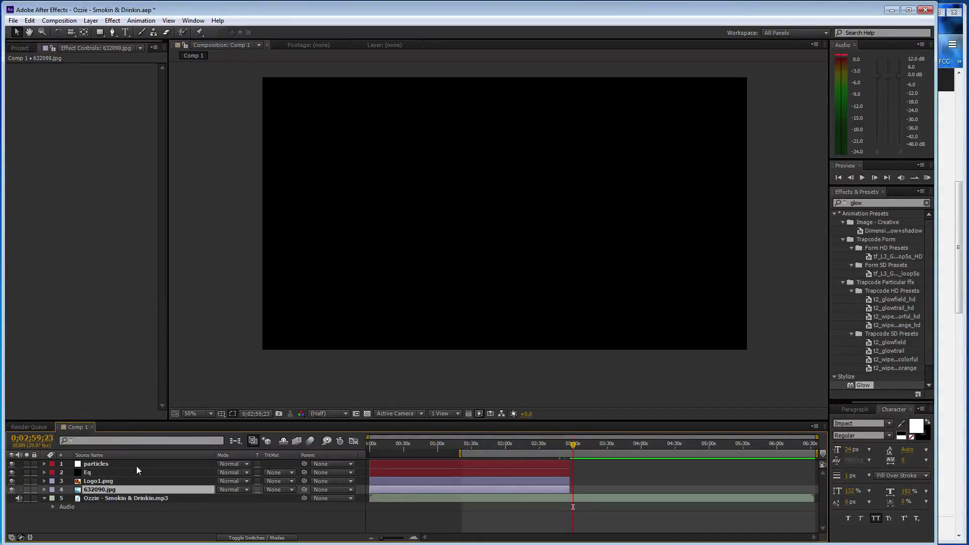
left_click(137, 466, "shift")
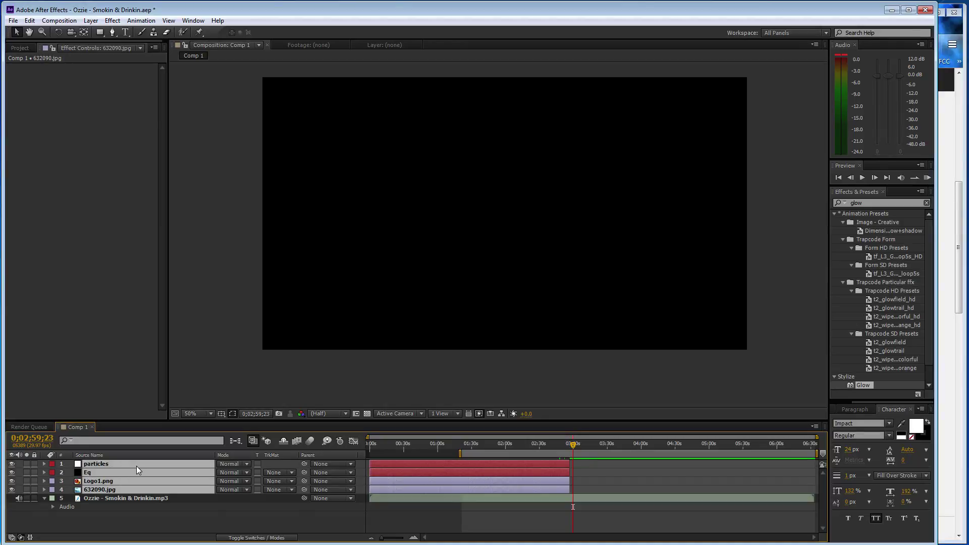
Step: Pre-compose the four selected layers into Pre-comp 3 and trim it to end near 2:57
left_click(572, 447)
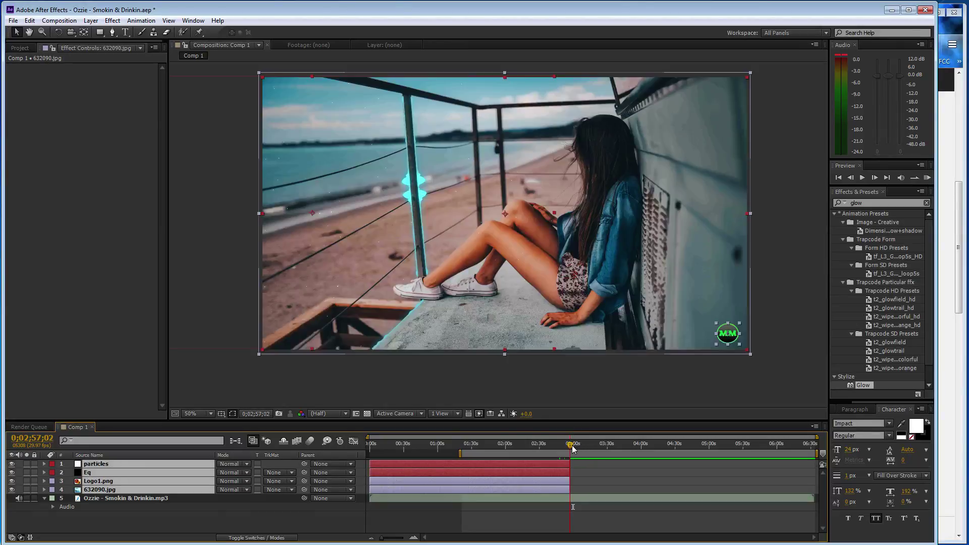
right_click(187, 469)
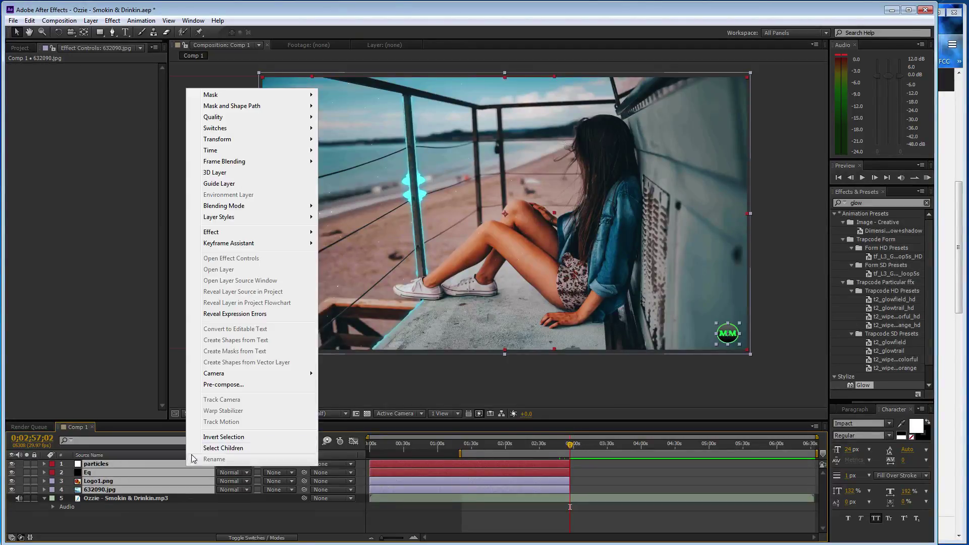
left_click(213, 386)
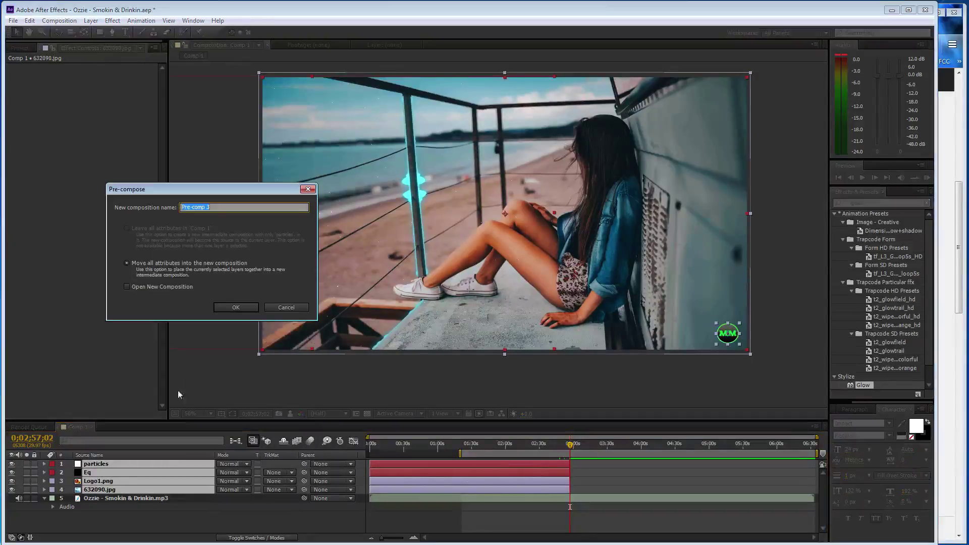
left_click(231, 309)
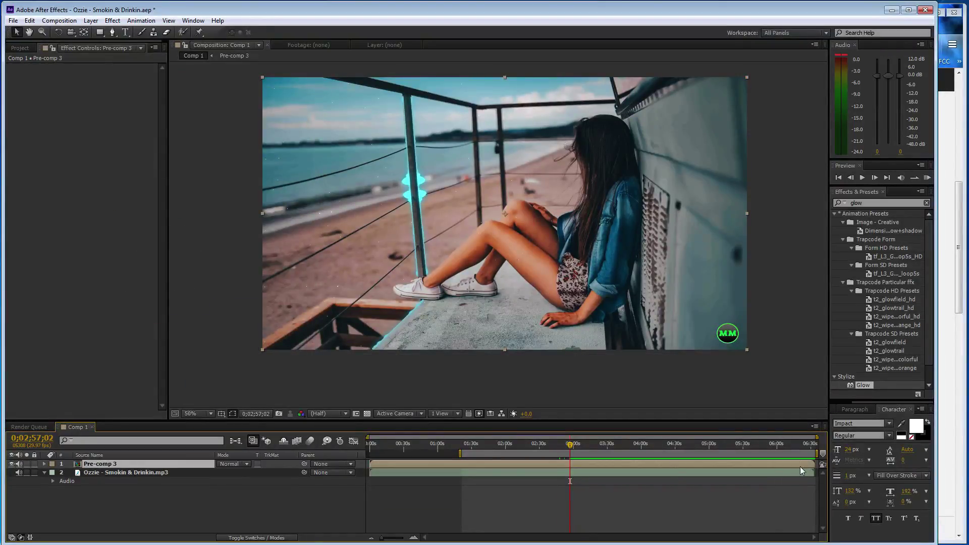
mouse_move(815, 464)
left_mouse_down()
mouse_move(569, 464)
mouse_move(574, 443)
left_mouse_up()
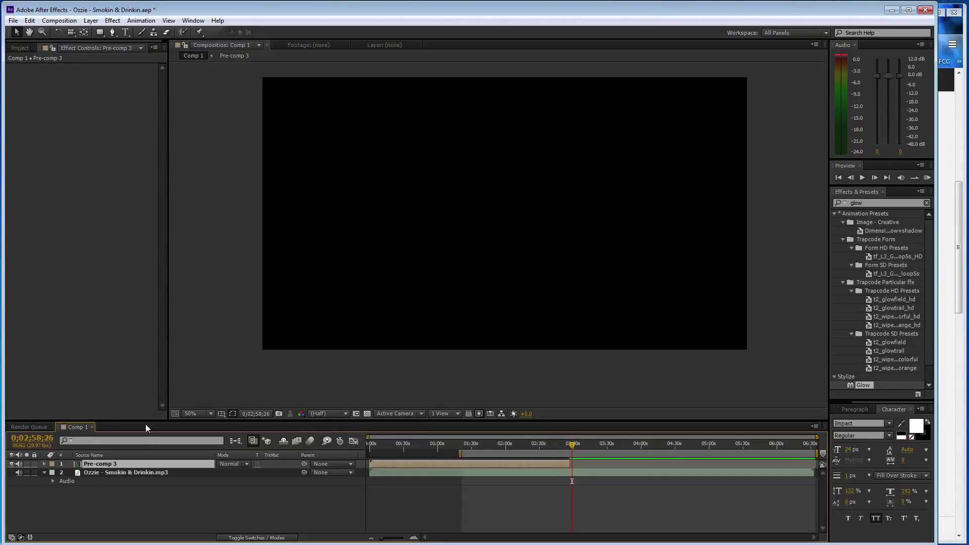
left_click(128, 517)
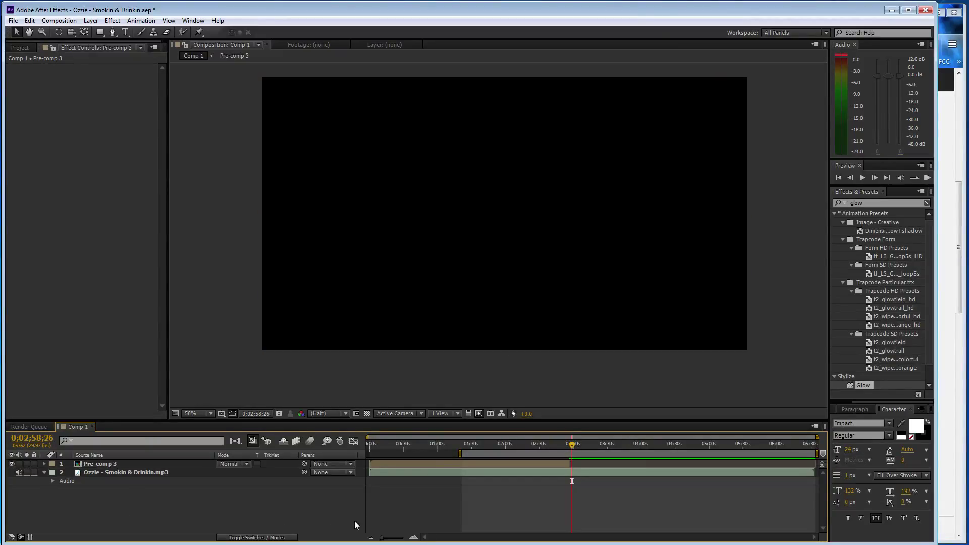
Step: Add 632606.jpg as Comp 1's top layer, scale it to fit, then open Pre-comp 3
left_click(19, 47)
left_click(60, 195)
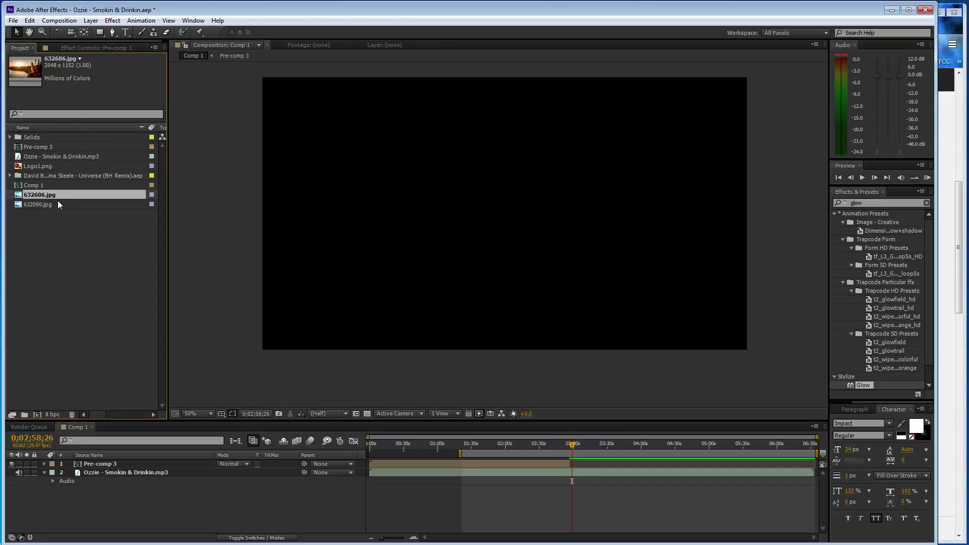
mouse_move(64, 197)
left_mouse_down()
mouse_move(365, 464)
mouse_move(573, 459)
left_mouse_up()
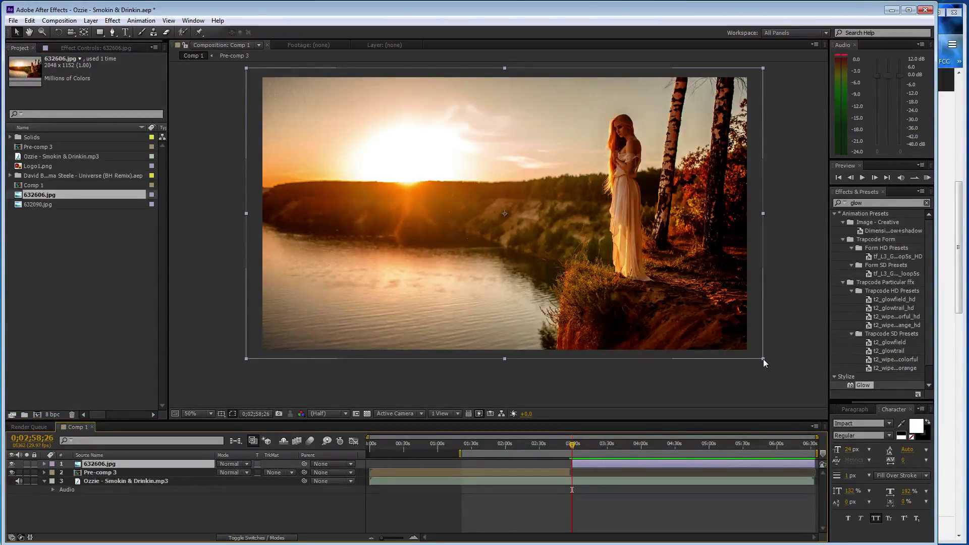
left_click_drag(763, 359, 753, 354)
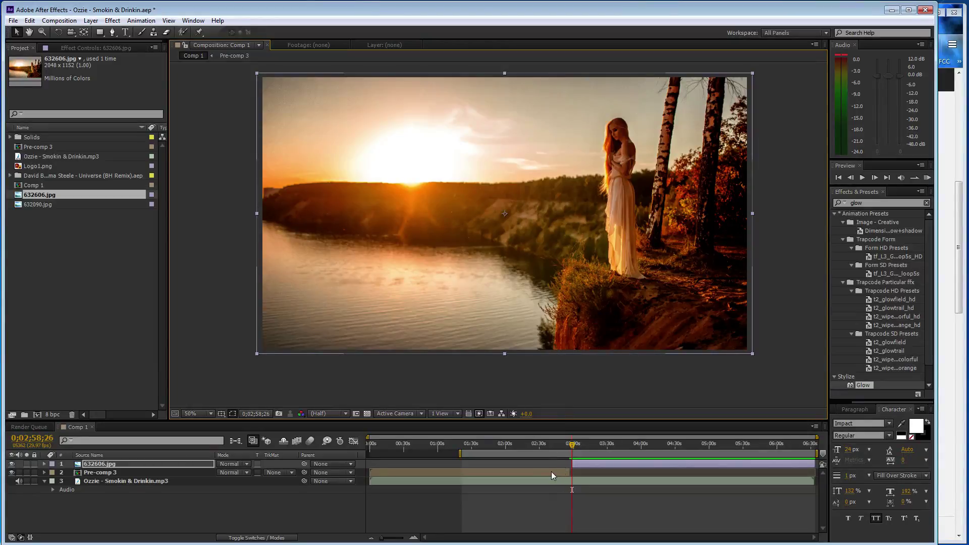
double_click(184, 473)
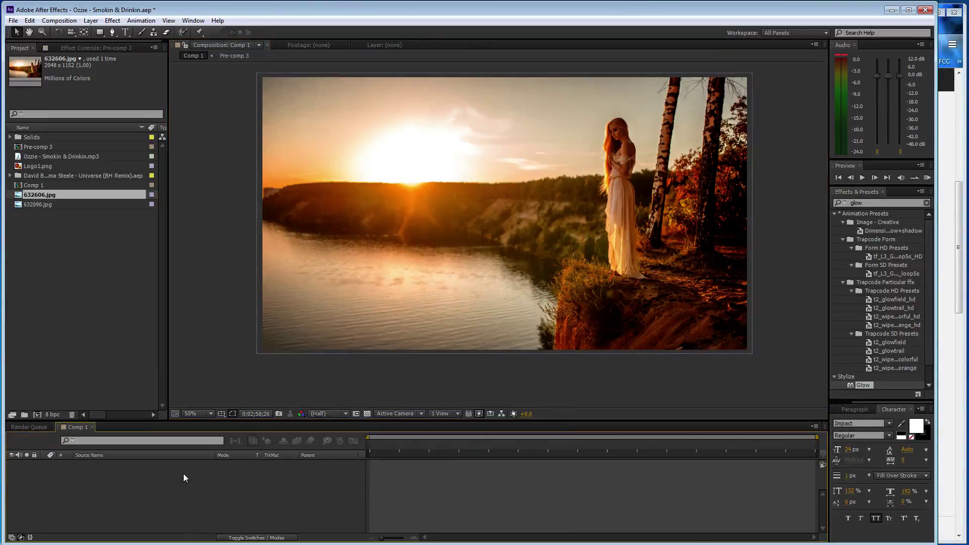
Step: Inside Pre-comp 3, shift the four layers to start at the playhead and extend them
left_click(208, 465)
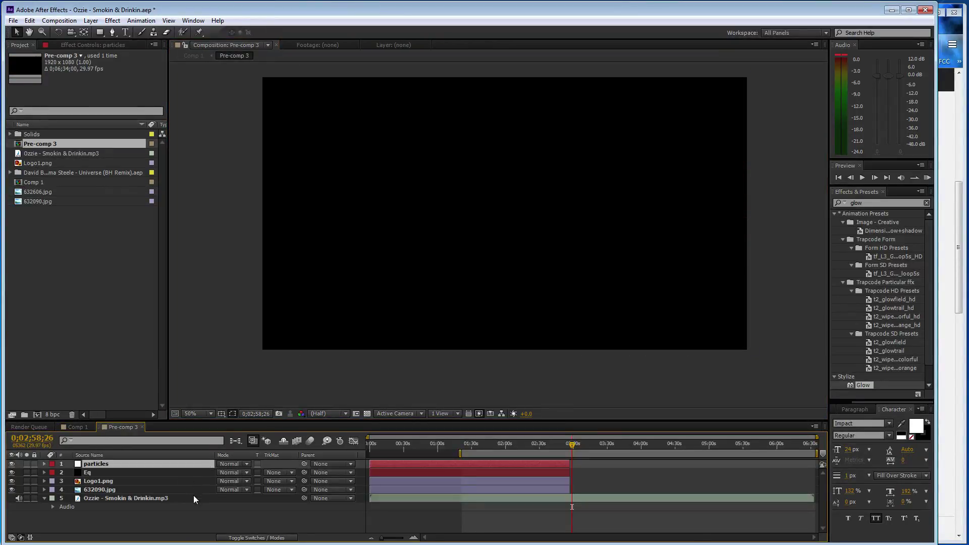
left_click(197, 492, "shift")
left_click_drag(411, 465, 615, 460)
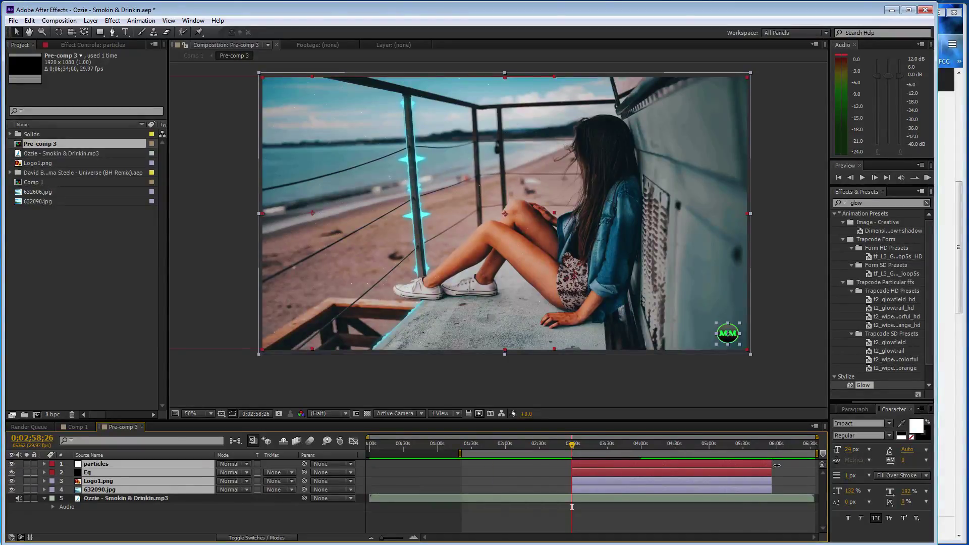
left_click_drag(772, 465, 817, 467)
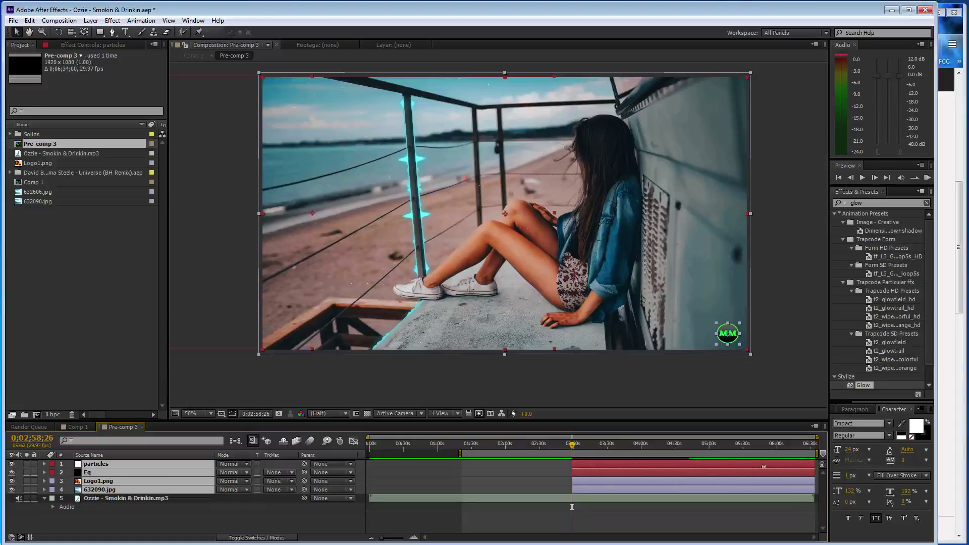
Step: In Comp 1, start Pre-comp 3 near 2:57 and run the sunset photo from 0 until then
left_click(76, 428)
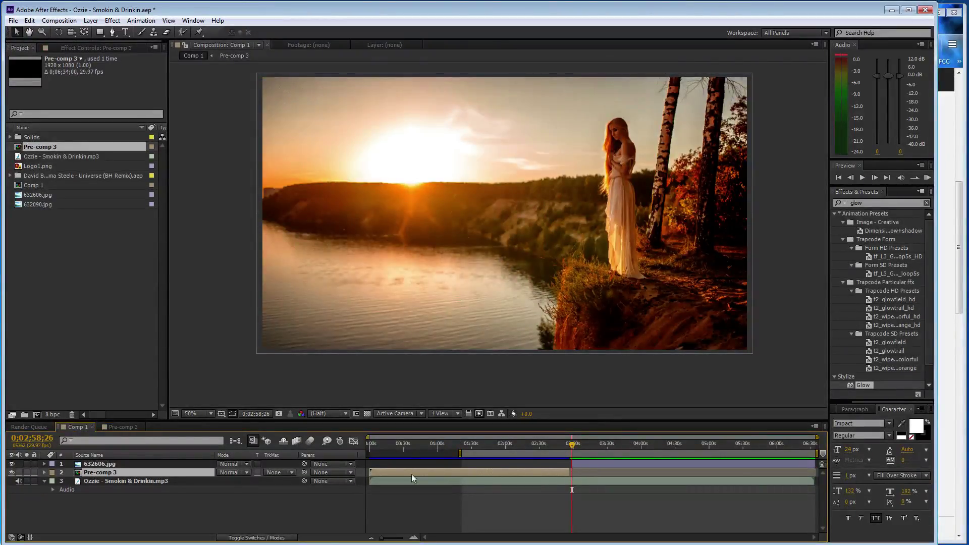
left_click_drag(370, 473, 564, 472)
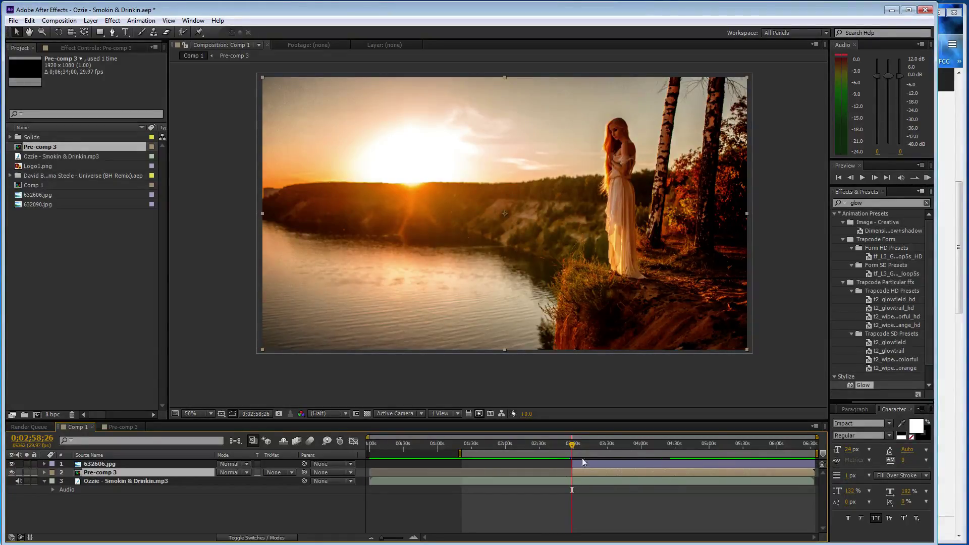
left_click(119, 428)
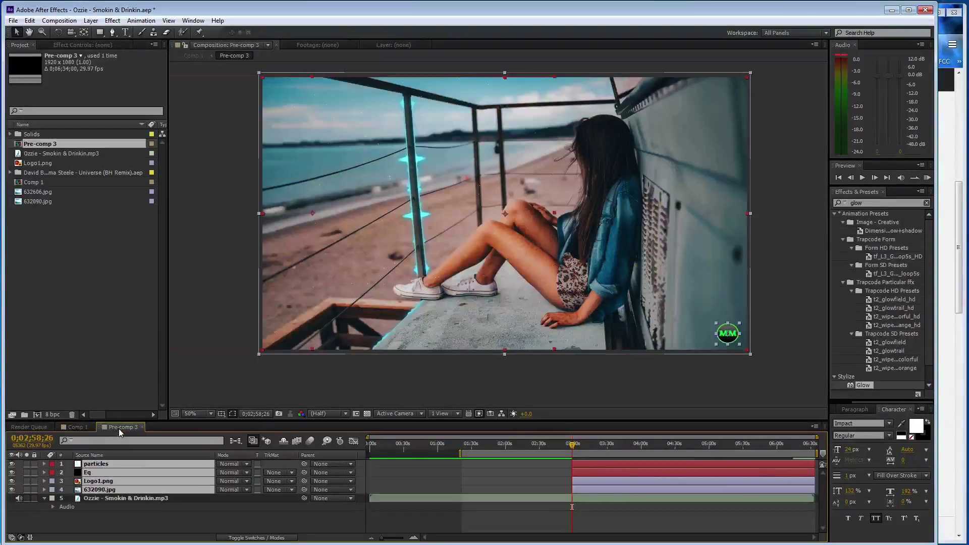
left_click(90, 429)
mouse_move(657, 461)
left_mouse_down()
mouse_move(459, 468)
mouse_move(485, 467)
left_mouse_up()
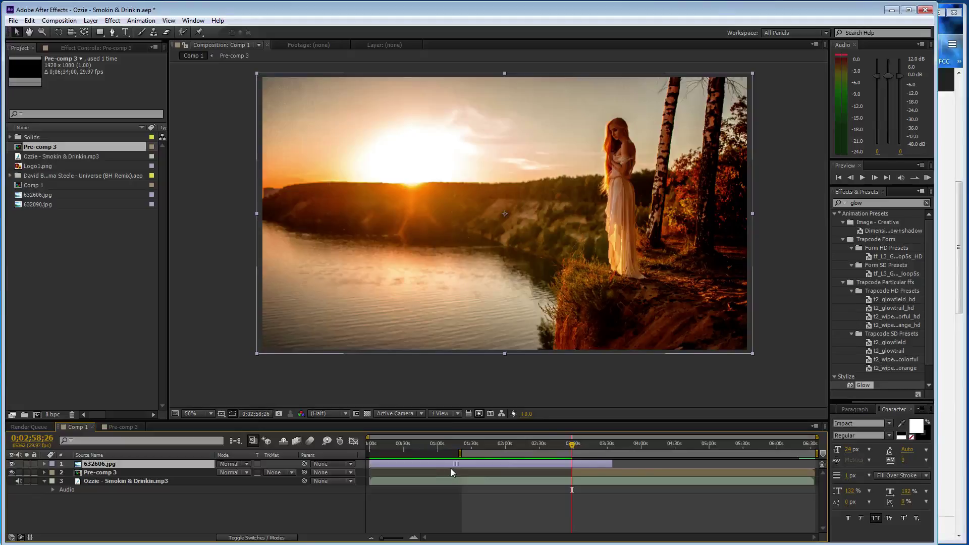
left_click_drag(614, 461, 572, 464)
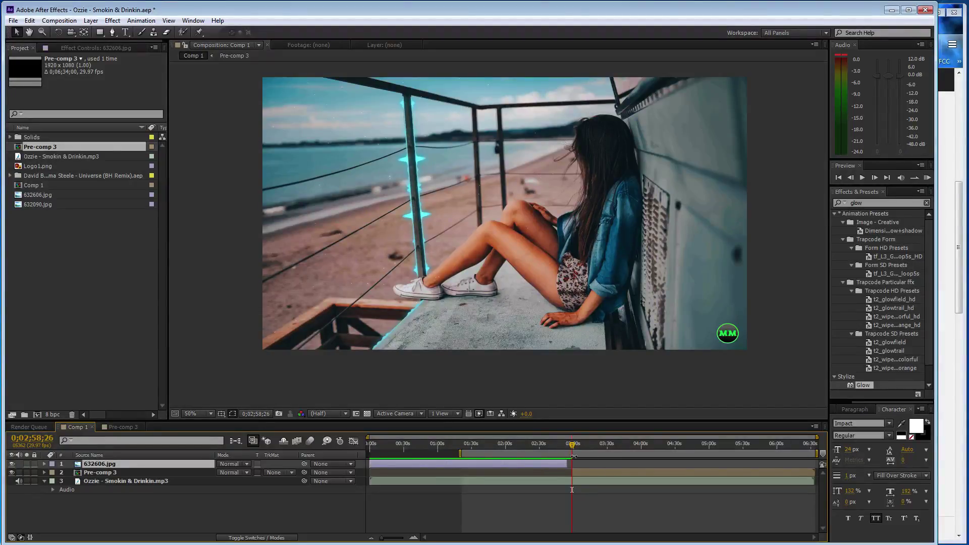
left_click_drag(574, 456, 568, 449)
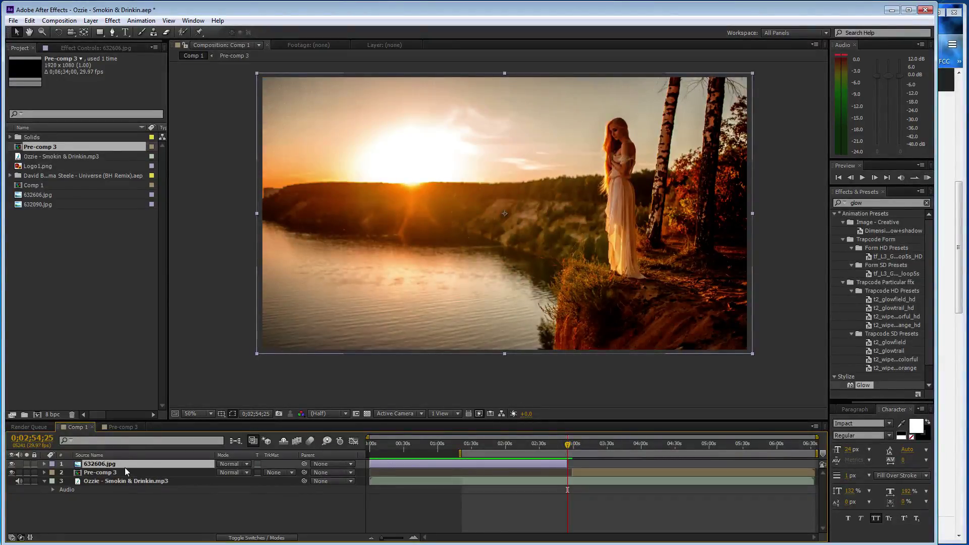
Step: Duplicate the sunset photo layer and begin a Pen mask along the lake's far shoreline
key("ctrl+d")
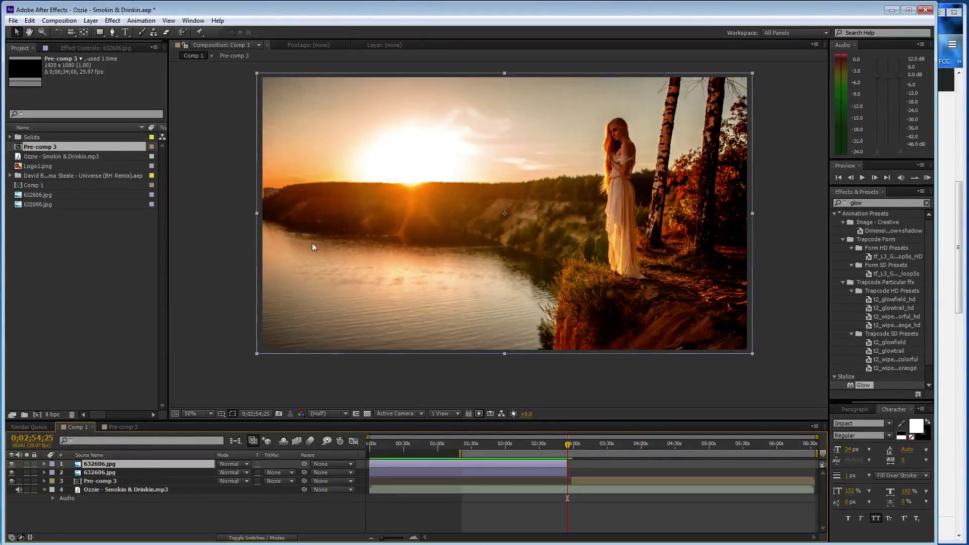
key("g")
left_click(252, 224)
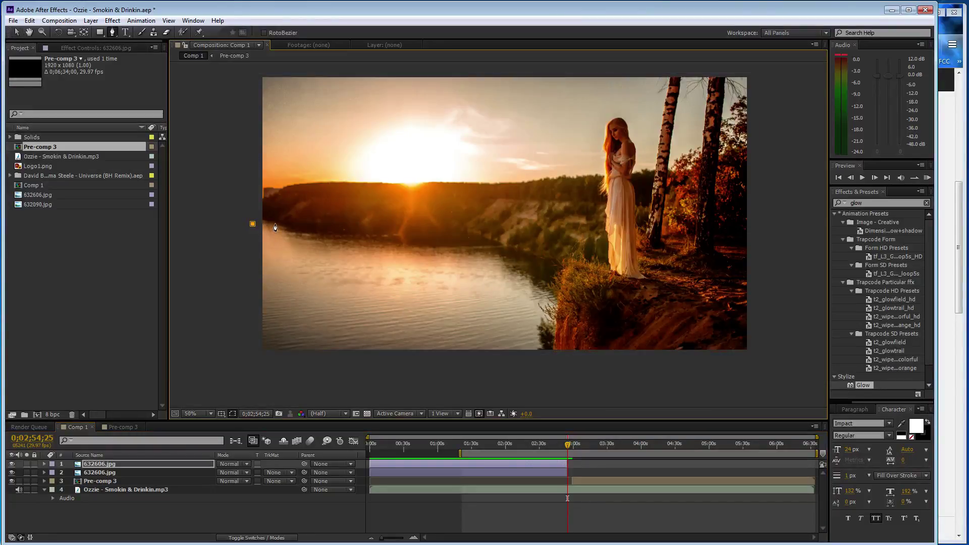
left_click(272, 225)
left_click(287, 230)
left_click(313, 237)
left_click(357, 234)
left_click(386, 230)
left_click(416, 228)
Step: Continue the mask down the cliff edge and along the bottom, closing it around the lake
left_click(446, 227)
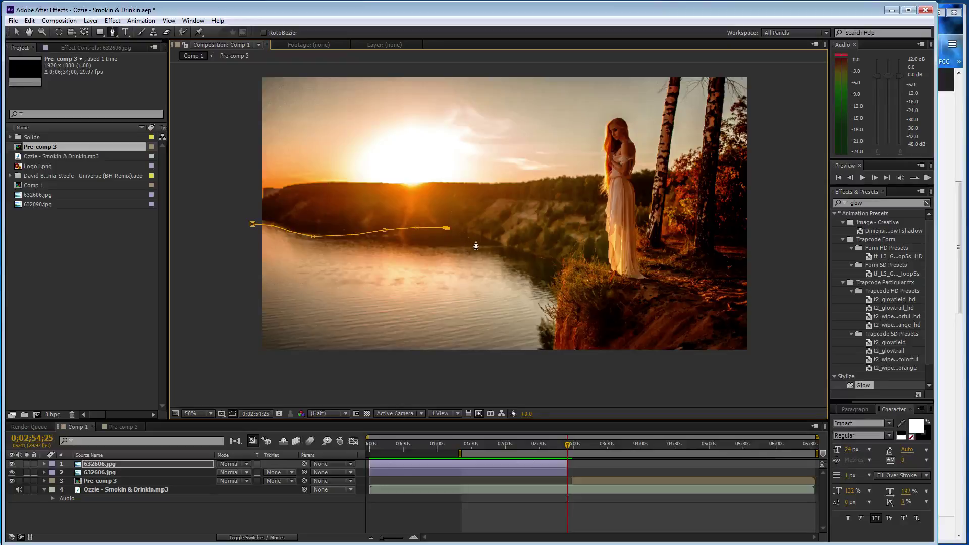
left_click(478, 243)
left_click(509, 252)
left_click(539, 267)
left_click(548, 276)
left_click(540, 294)
left_click(531, 358)
left_click(263, 360)
left_click(253, 225)
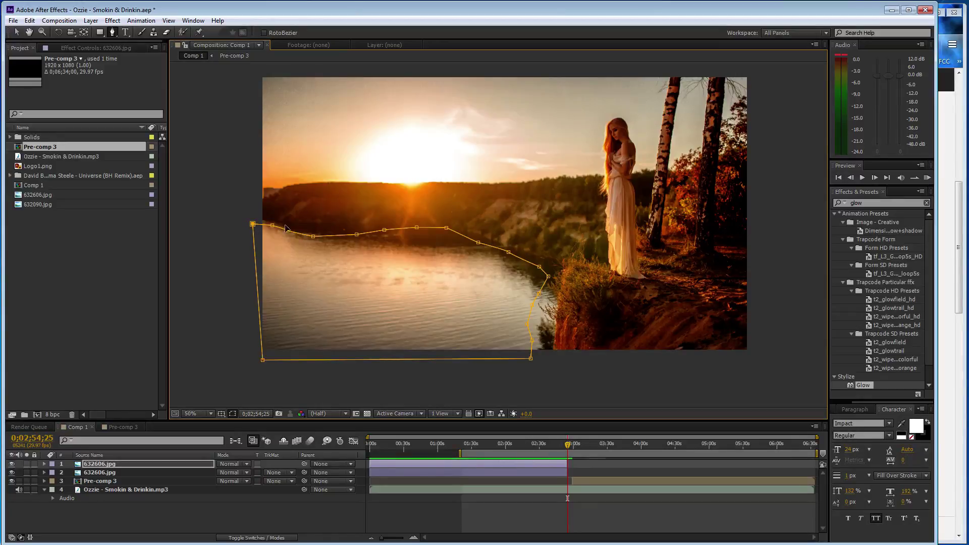
left_click(876, 203)
Step: Apply Turbulent Displace to the masked lake water layer and reduce its Size
type("tur")
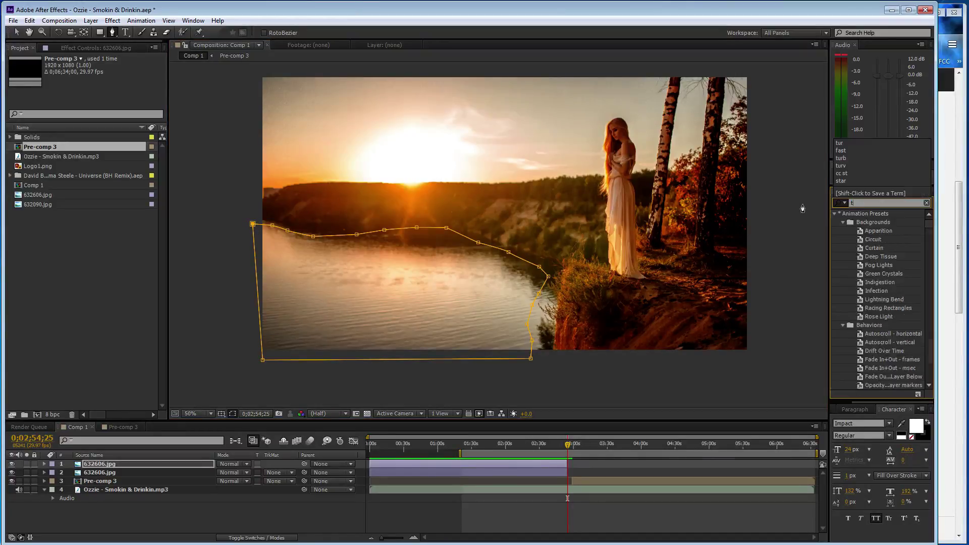
left_click_drag(883, 299, 457, 323)
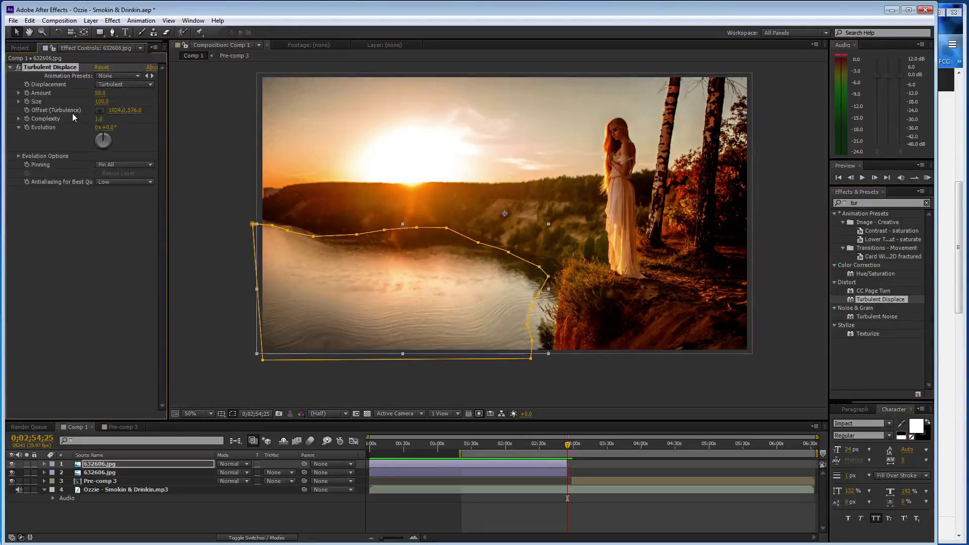
left_click_drag(101, 101, 62, 105)
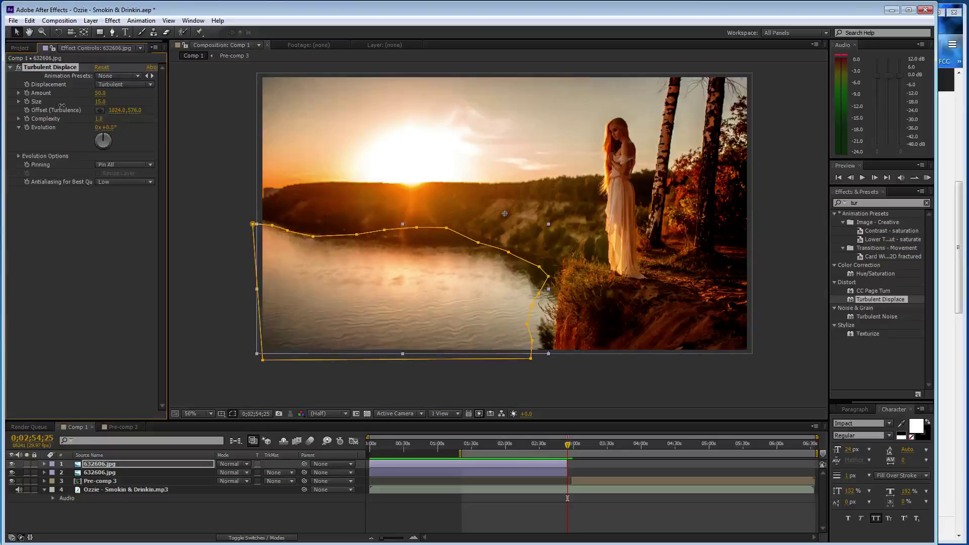
Step: Reshape the lake mask points, set Amount 38 and Size 33, then bring SoundCloud forward
left_click(533, 325)
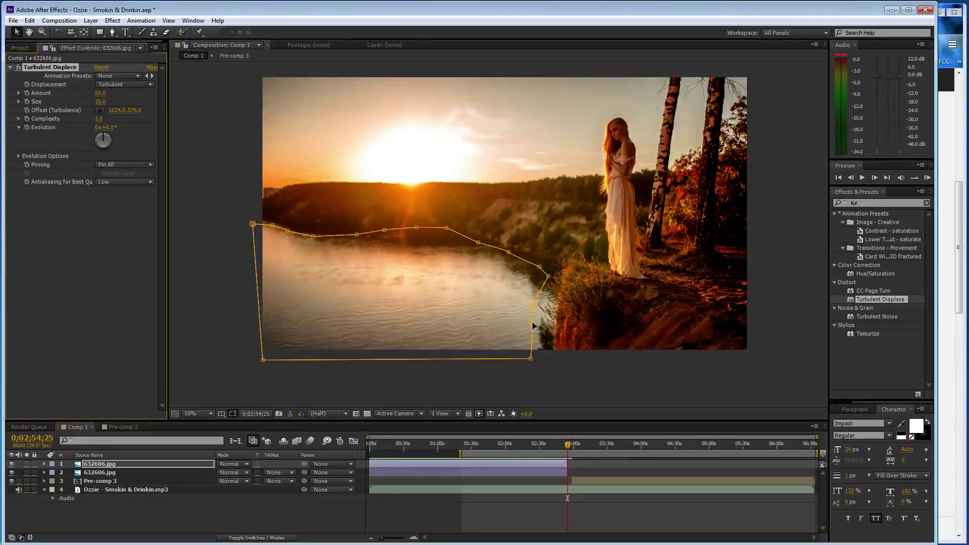
left_click(534, 323)
left_click_drag(101, 93, 110, 103)
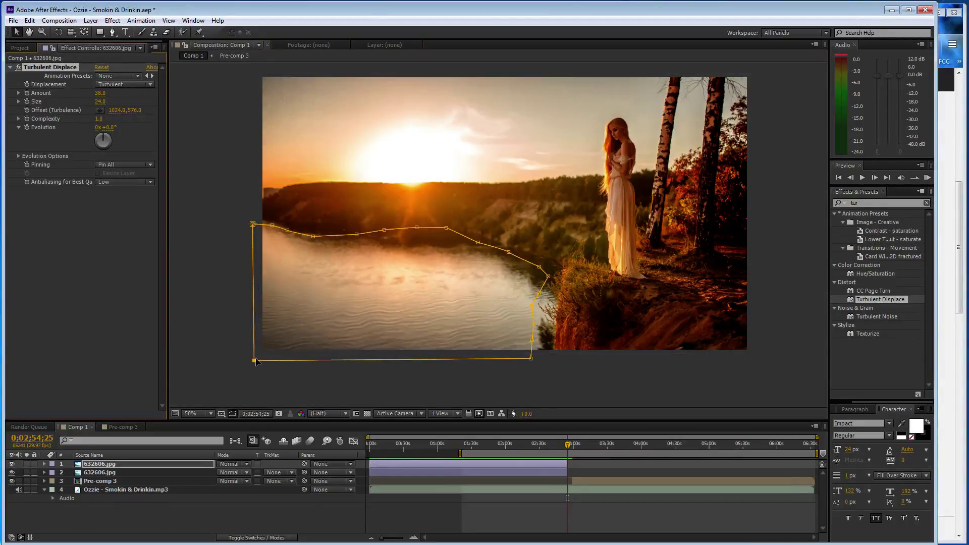
left_click_drag(263, 360, 255, 354)
left_click_drag(100, 101, 106, 101)
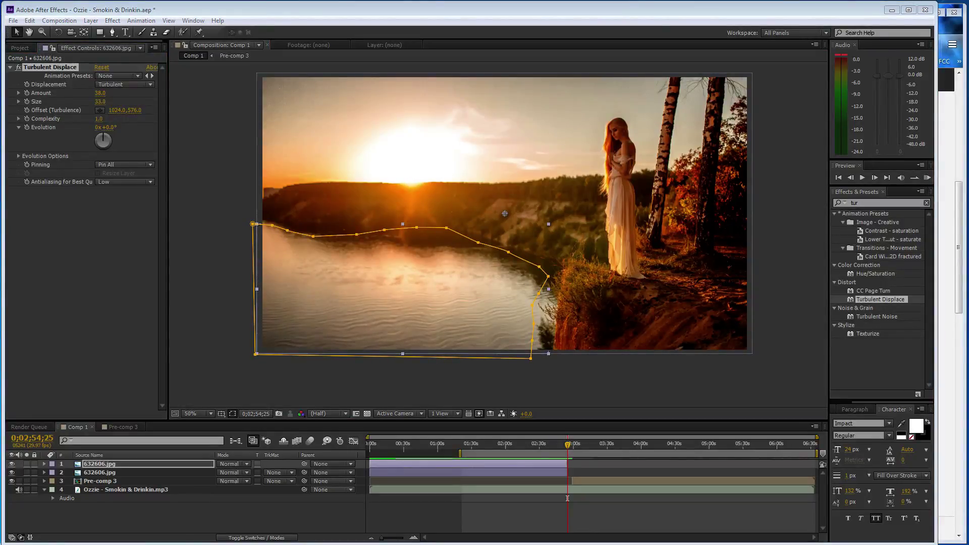
left_click(946, 219)
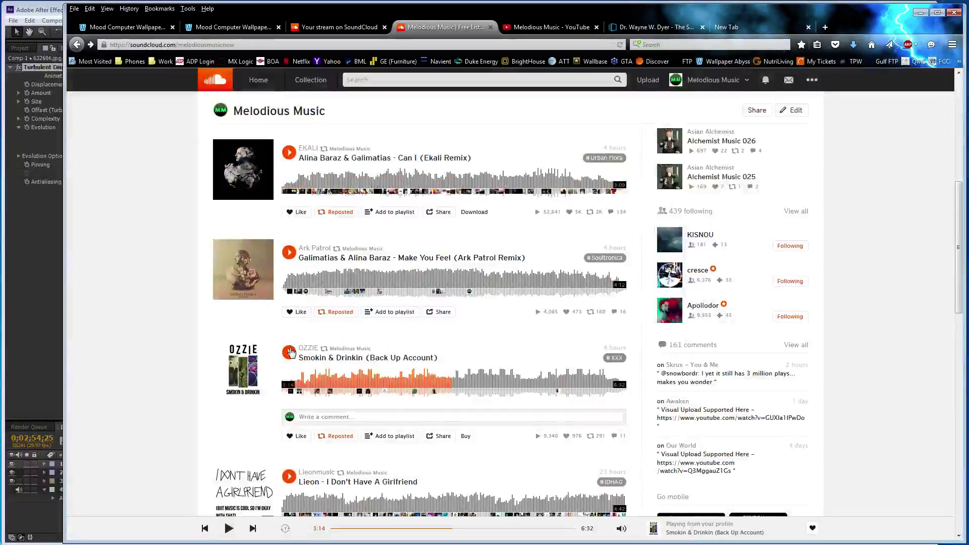
Step: Play the Smokin & Drinkin track in SoundCloud and return to the After Effects project
left_click(290, 352)
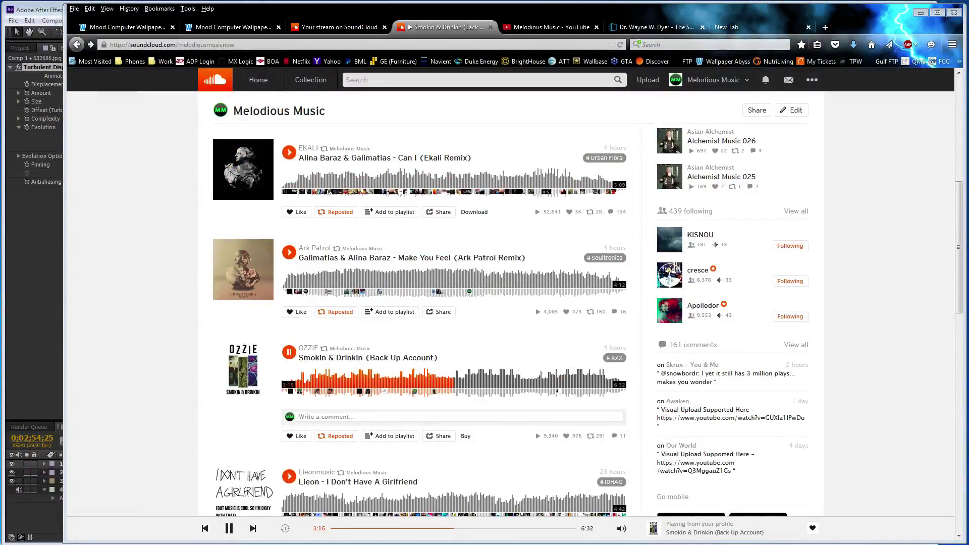
left_click(38, 335)
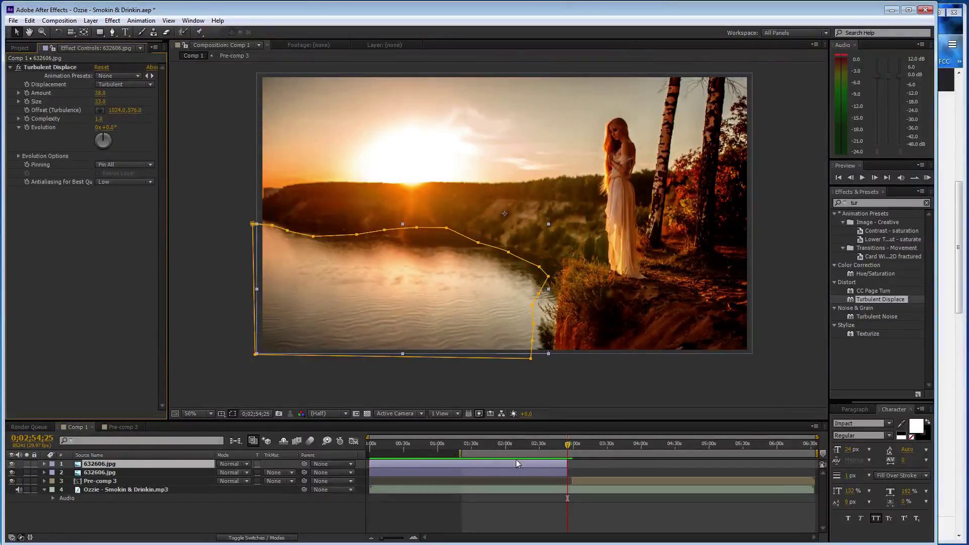
Step: Give Evolution the expression effect("Turbulent Displace")("Evolution")*(time*6)
left_click(257, 372)
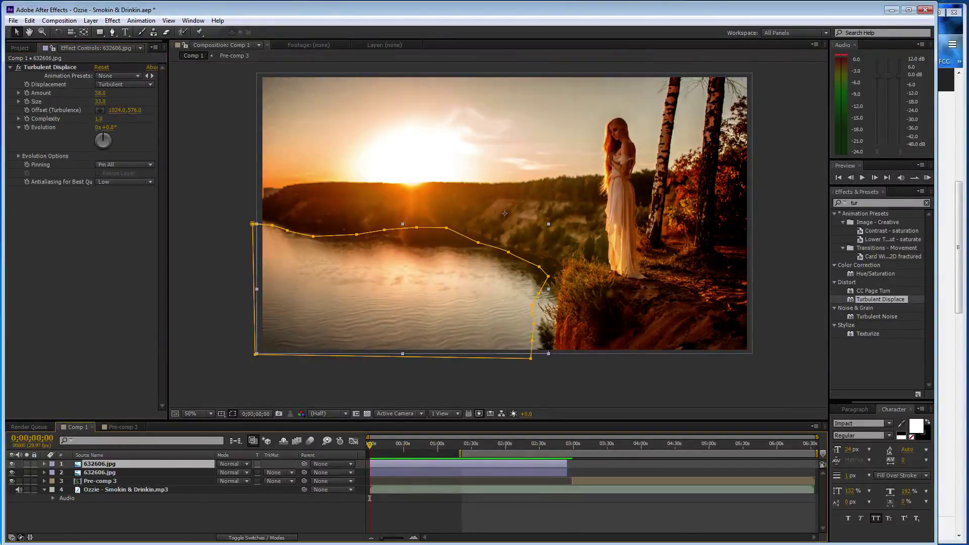
left_click(27, 128, "alt")
type("effect(\"Turbulent Displace\")(\"Evolution\")*(time*6)")
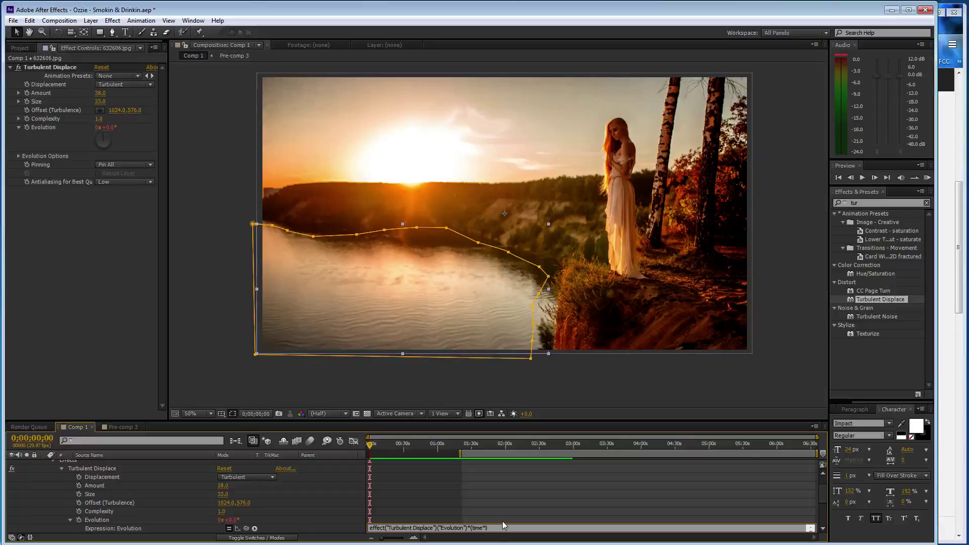
type("10")
left_click(115, 139)
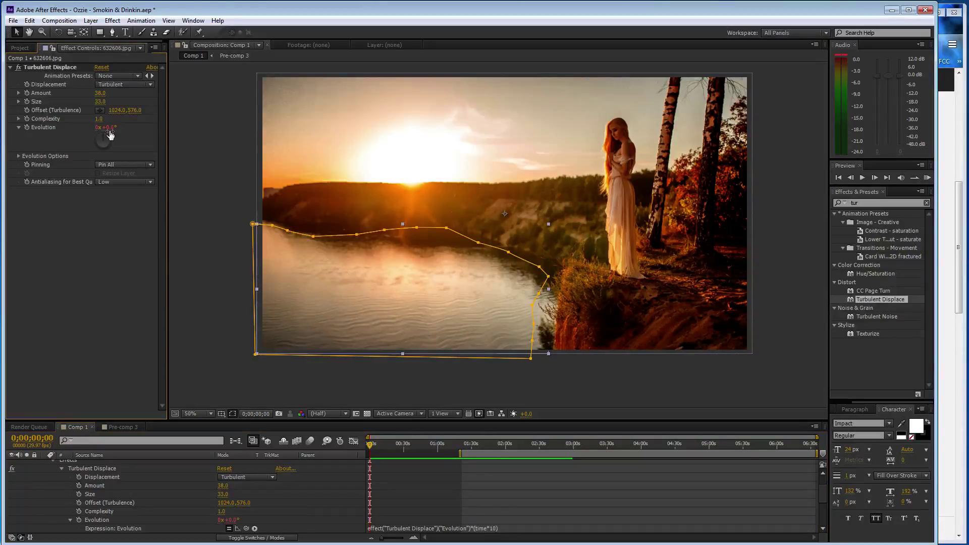
left_click(110, 128)
key("Return")
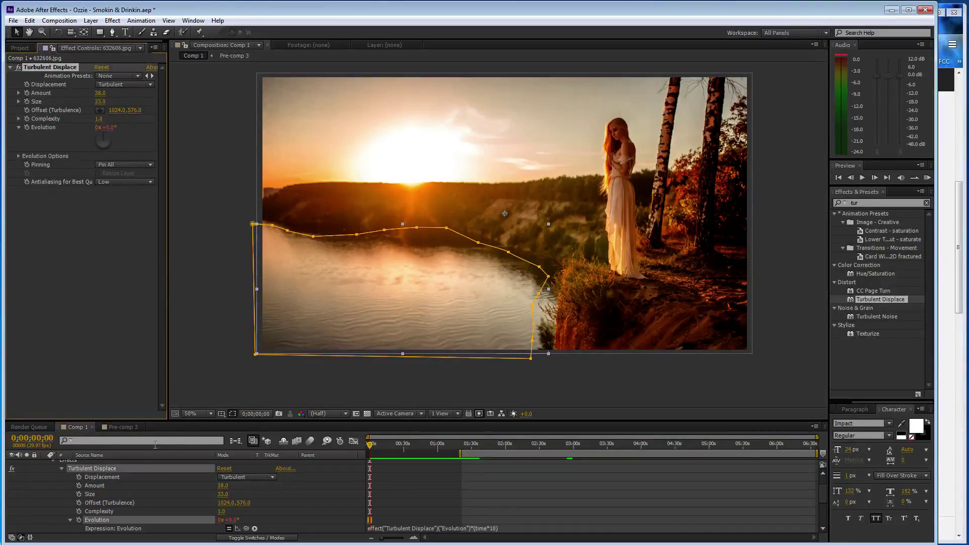
Step: Preview the rippling water, lower the Turbulent Displace Size to 15, and preview again
scroll(66, 475, "up", 2)
left_click(45, 465)
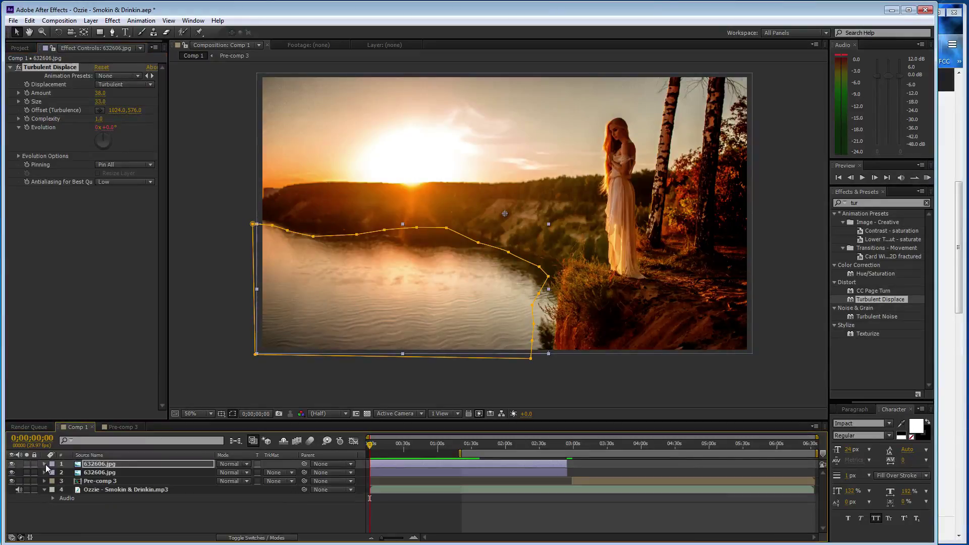
left_click_drag(372, 445, 432, 444)
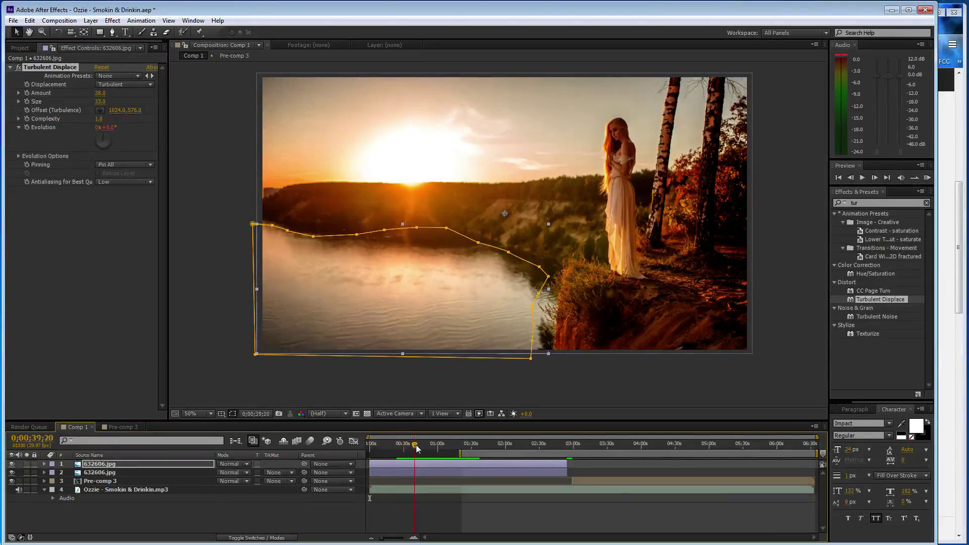
left_click(235, 370)
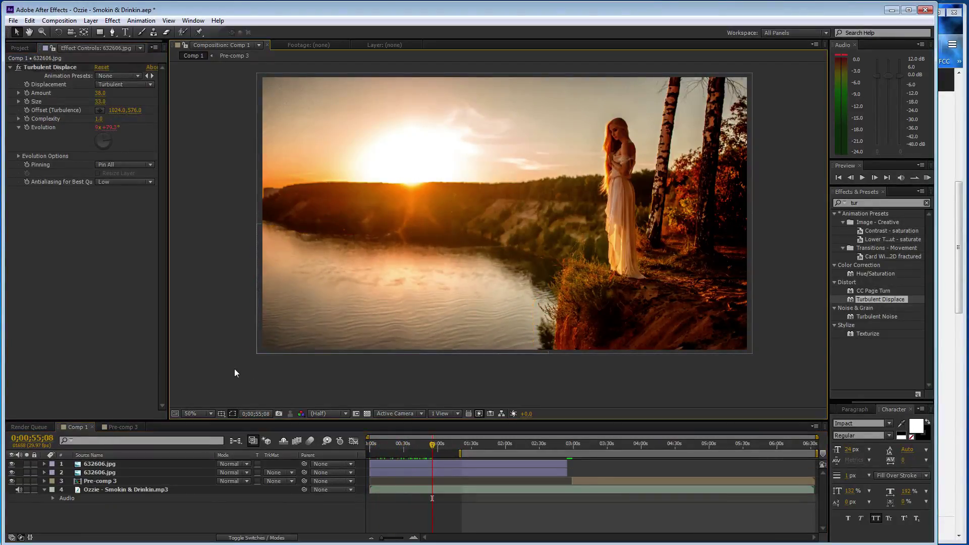
key("space")
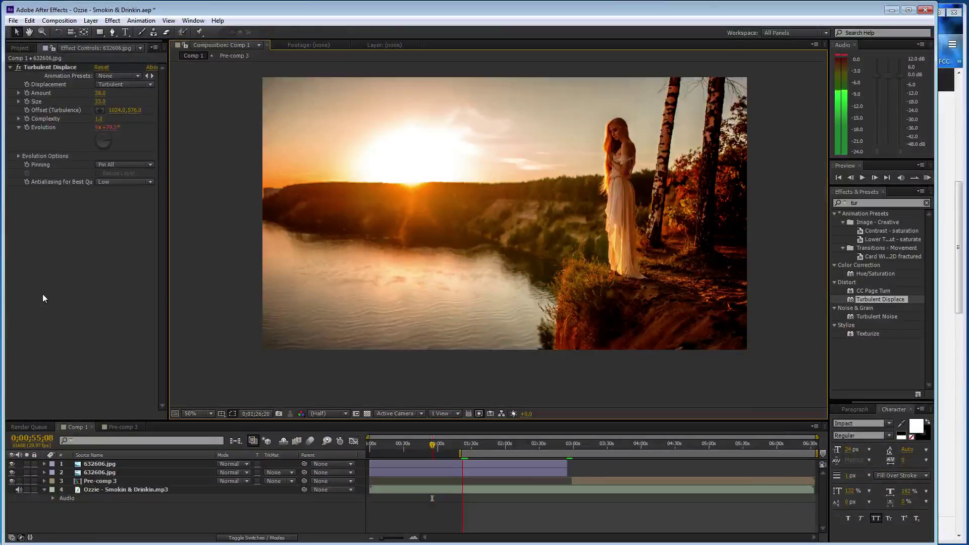
left_click_drag(100, 102, 98, 101)
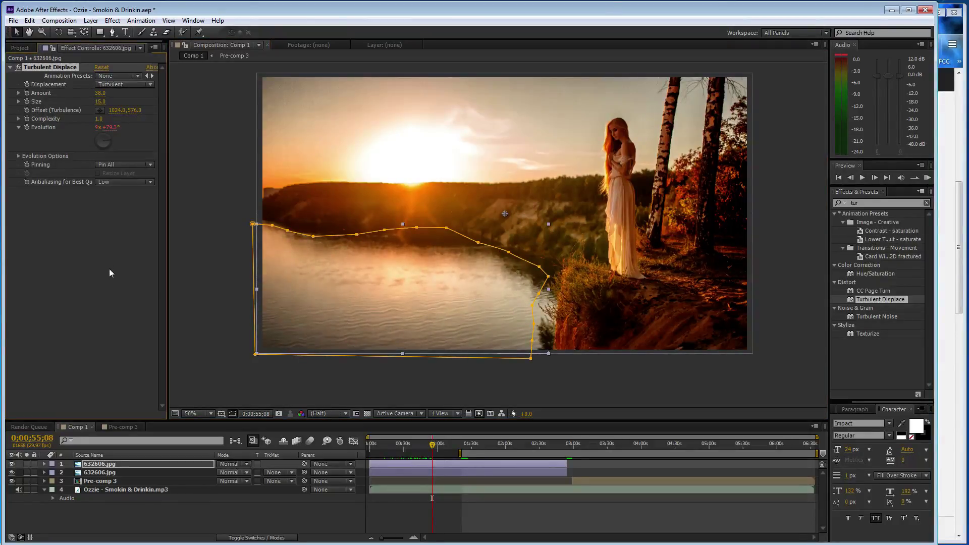
key("KP_0")
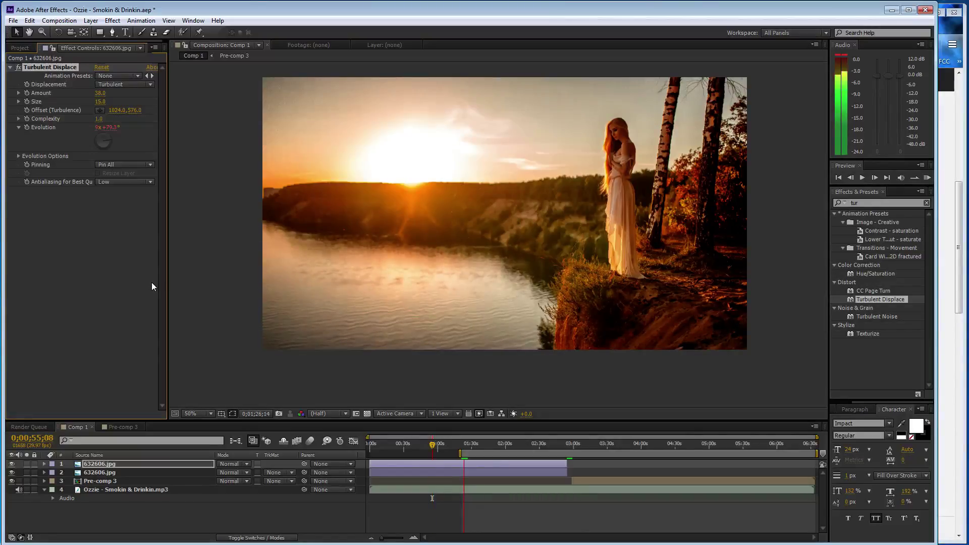
key("space")
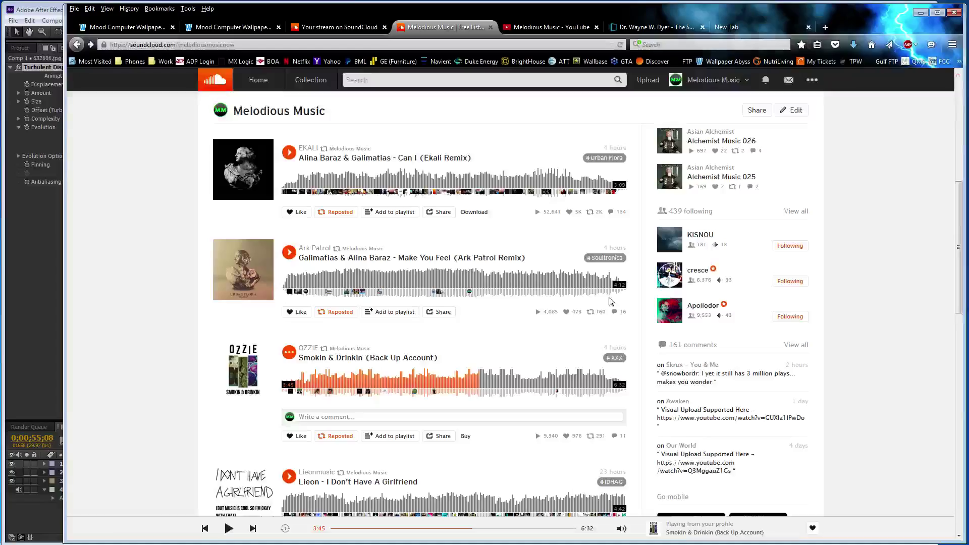
Step: Restart the Smokin & Drinkin track from the beginning on SoundCloud
key("alt+Tab")
left_click(295, 376)
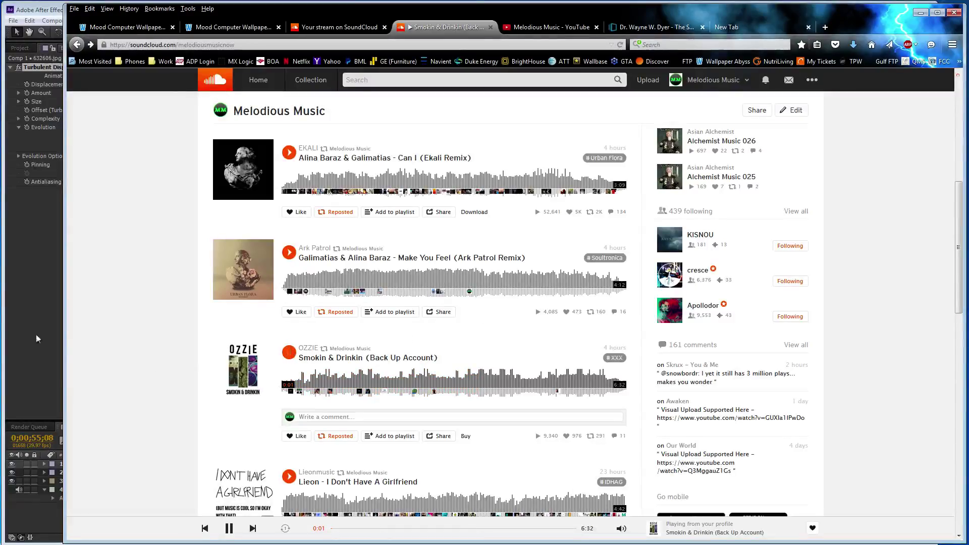
key("alt+Tab")
Step: Create a black solid named Eq and trim it to end with the image layers
left_click(155, 511)
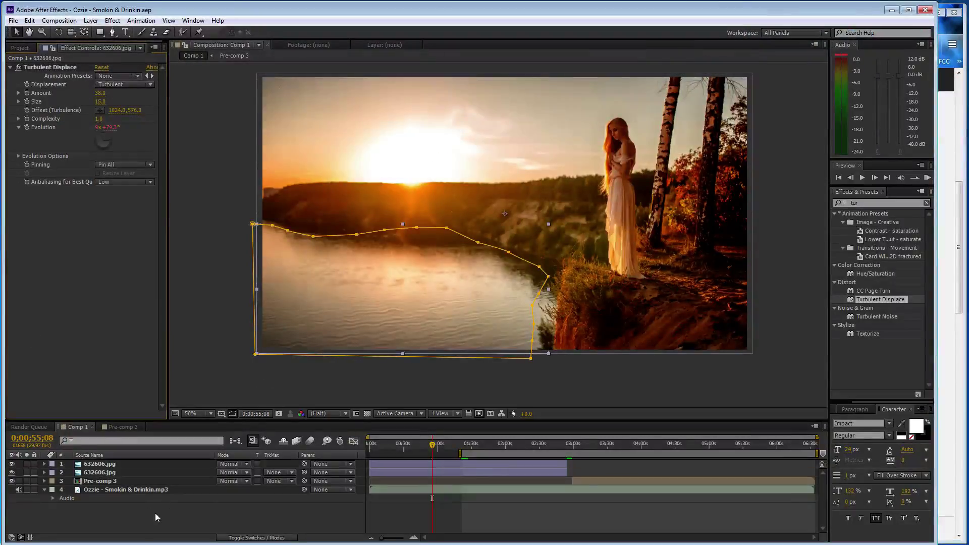
key("ctrl+y")
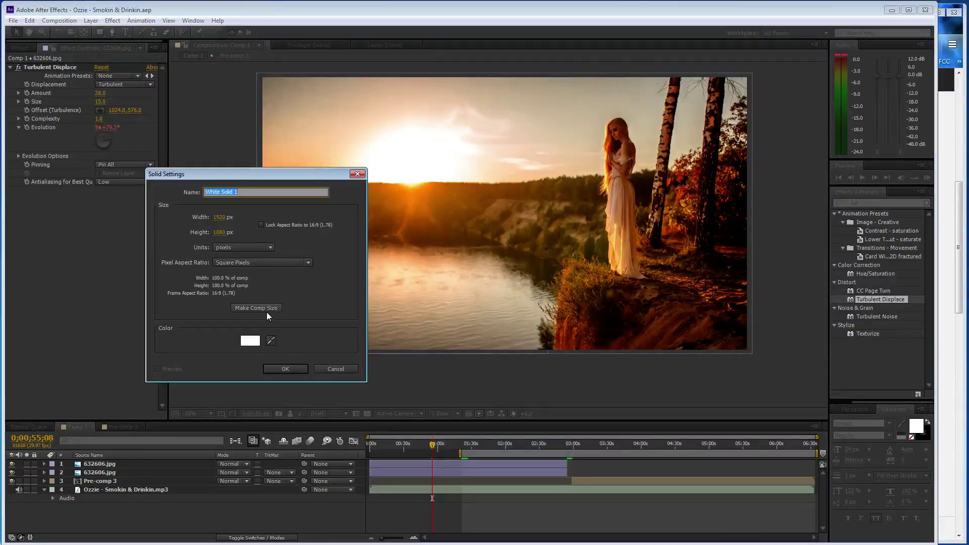
type("Eq")
left_click(250, 341)
left_click(28, 299)
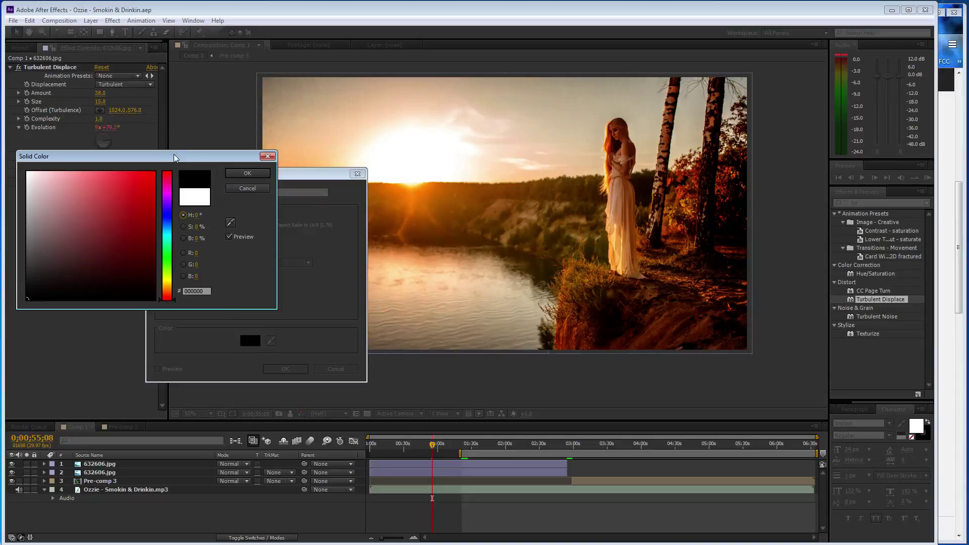
left_click(250, 174)
left_click(283, 369)
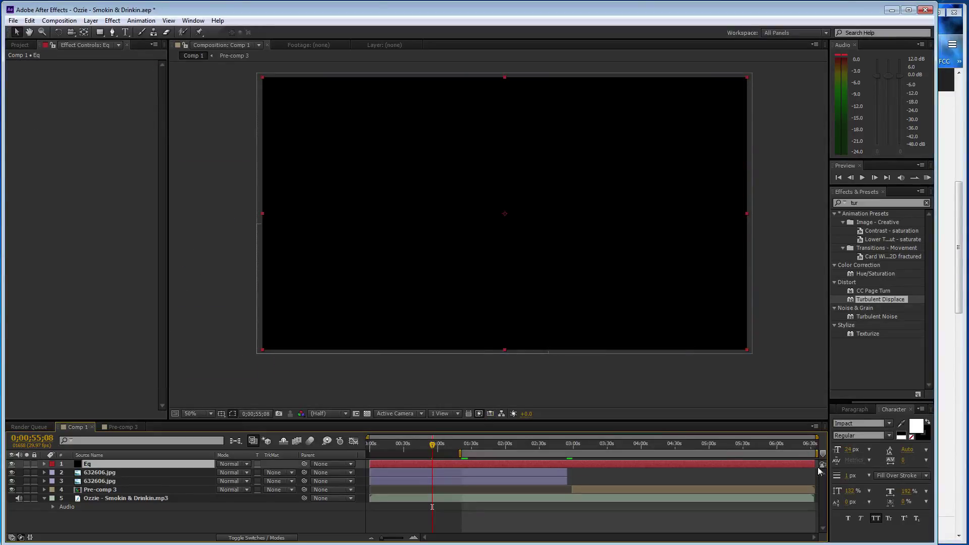
left_click_drag(815, 465, 567, 465)
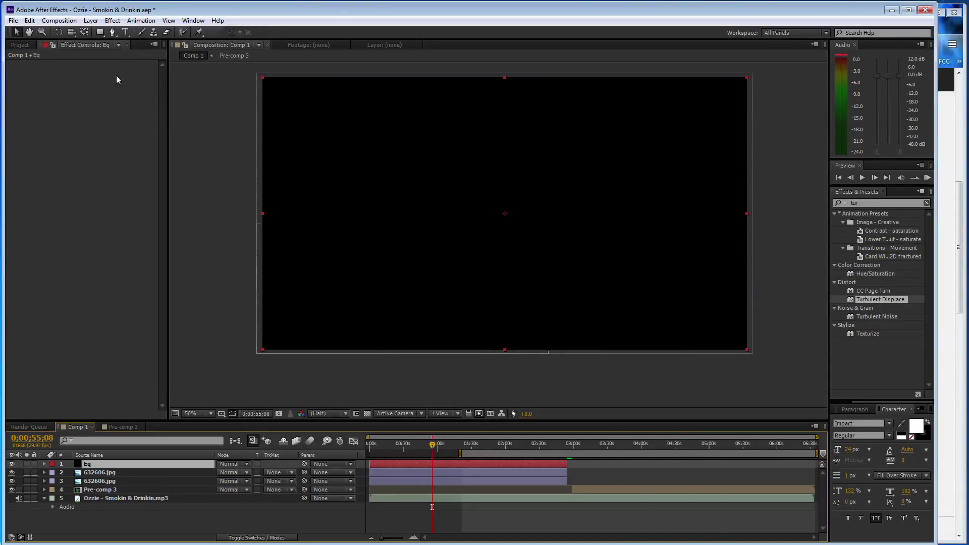
Step: Apply Audio Spectrum to Eq with Ozzie - Smokin & Drinkin.mp3 as audio layer, framing the birches at 100%
left_click(112, 21)
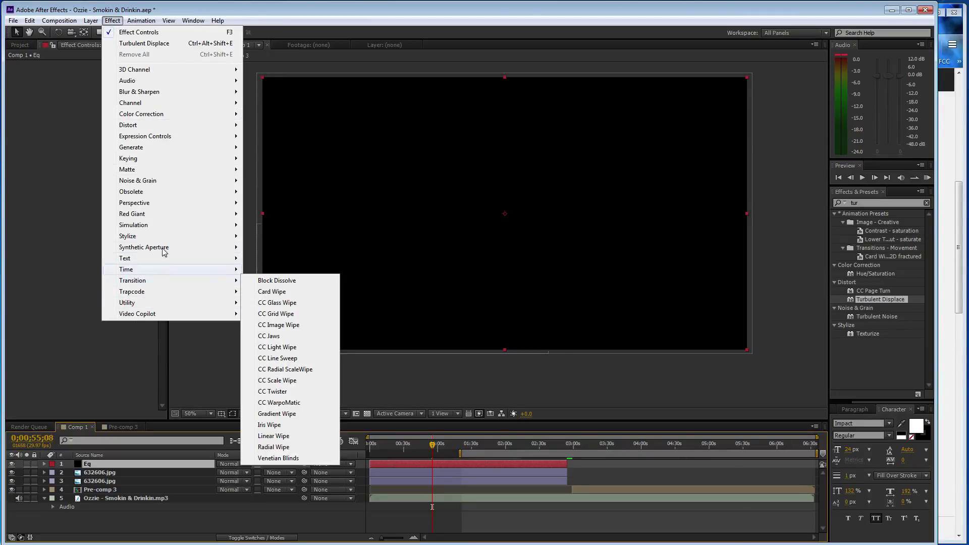
mouse_move(162, 147)
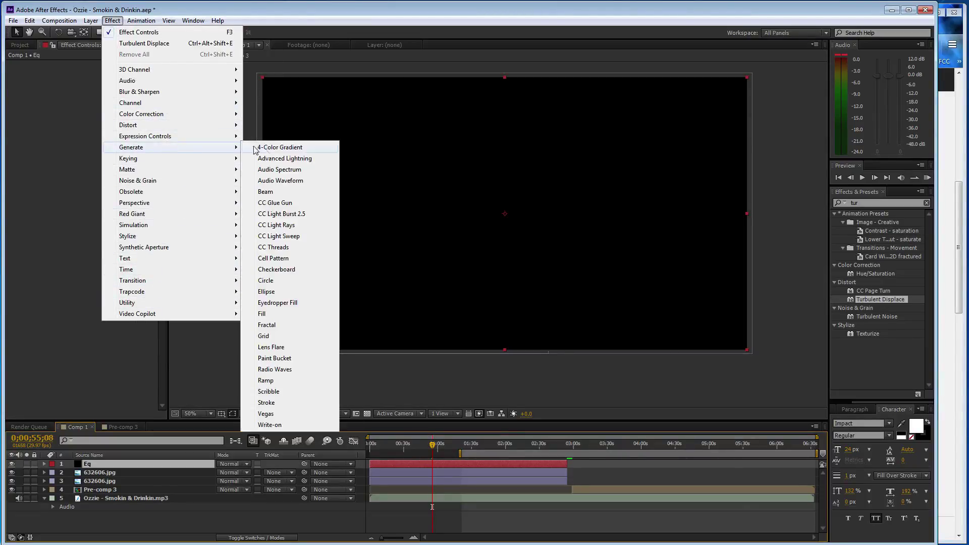
left_click(281, 171)
left_click(124, 81)
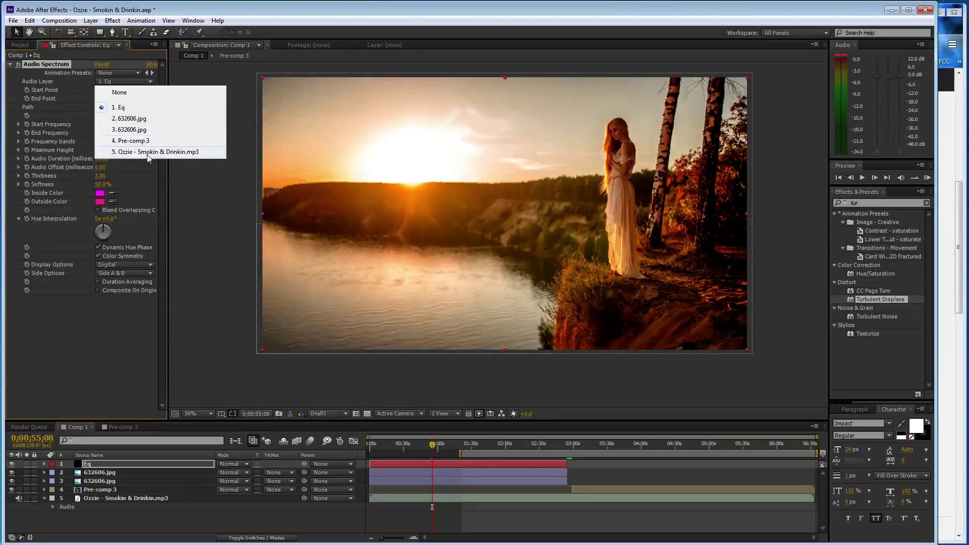
left_click(141, 156)
scroll(710, 173, "up", 1)
key("h")
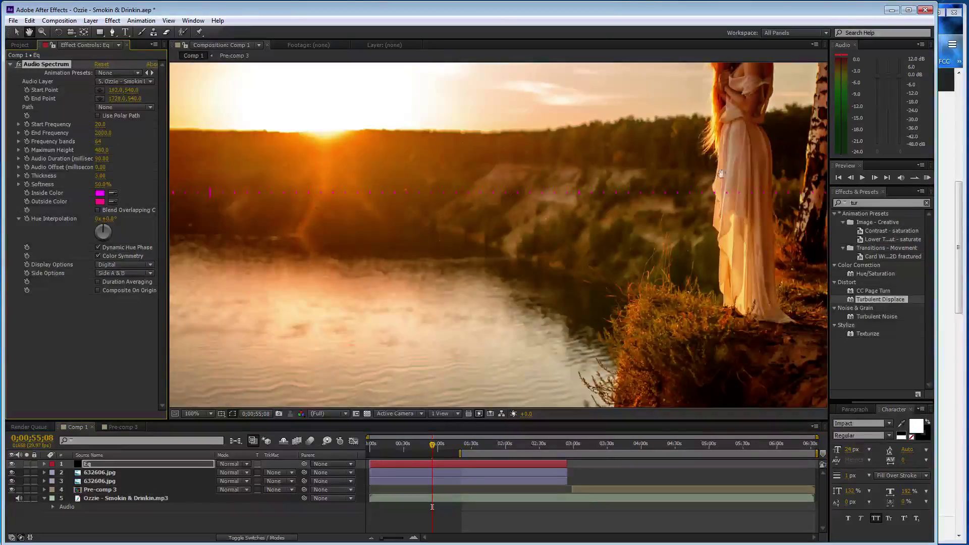
mouse_move(756, 202)
left_mouse_down()
mouse_move(493, 249)
mouse_move(385, 306)
left_mouse_up()
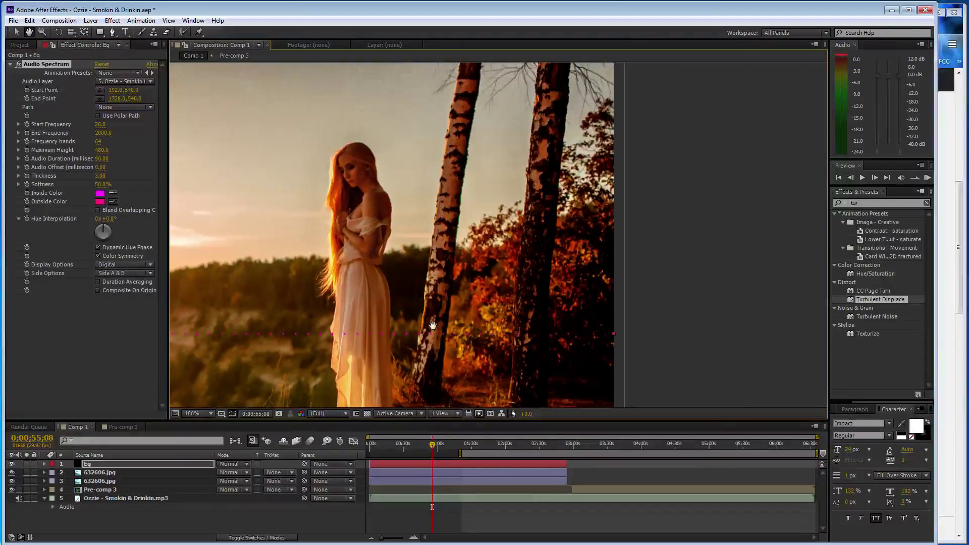
Step: Trace a curved Pen mask up the birch trunk's edge from base to top
key("g")
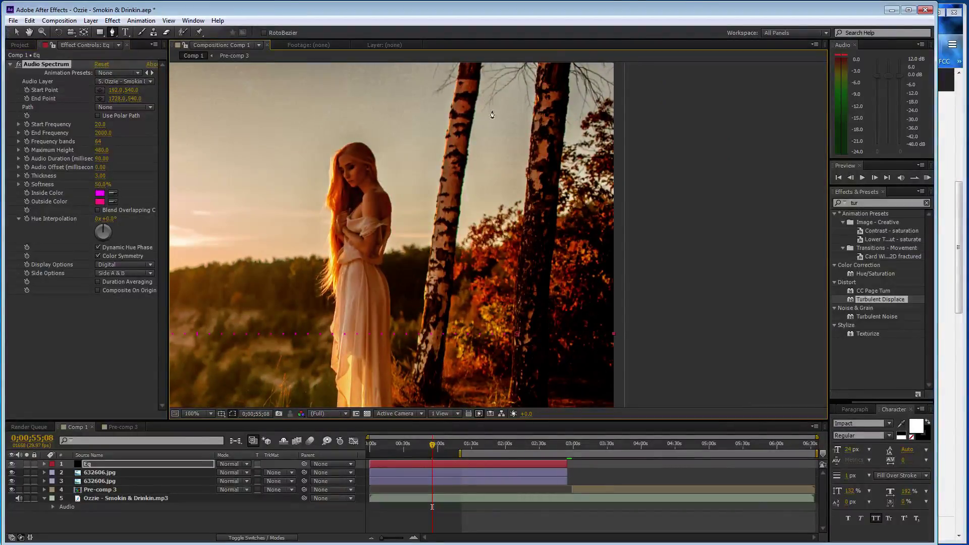
left_click(442, 380)
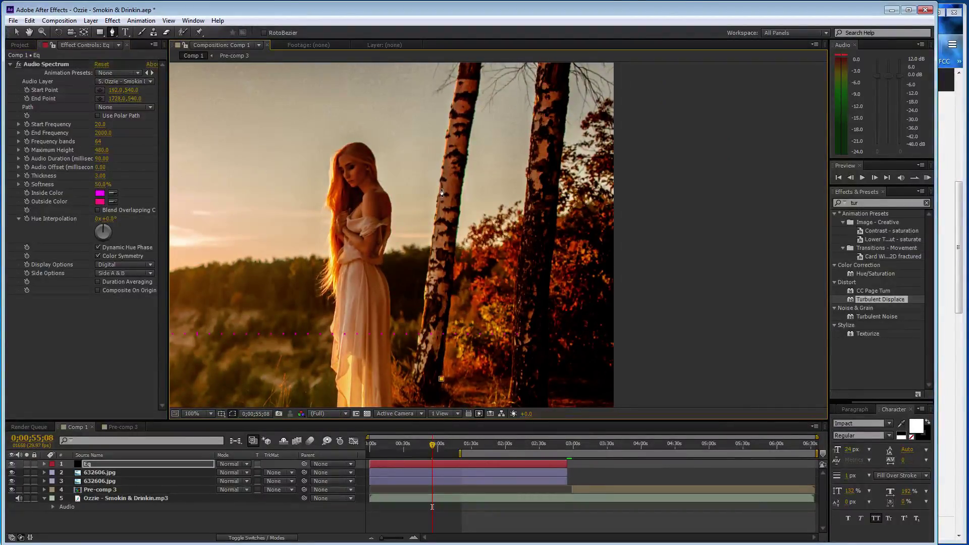
left_click(480, 84)
left_click_drag(480, 85, 487, 76)
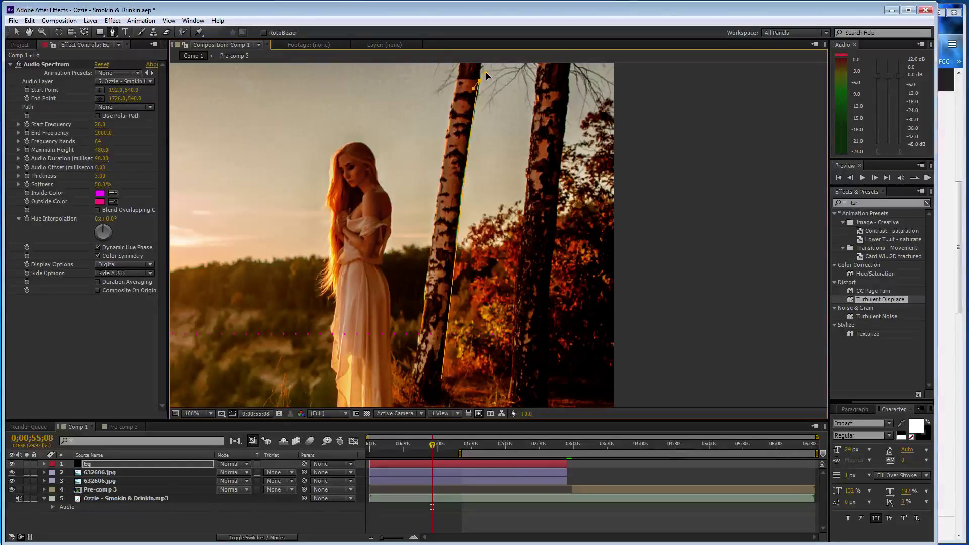
left_click_drag(486, 74, 487, 75)
left_click(121, 108)
Step: Set the Audio Spectrum Path to Mask 1 and draw on Side B only
left_click(126, 132)
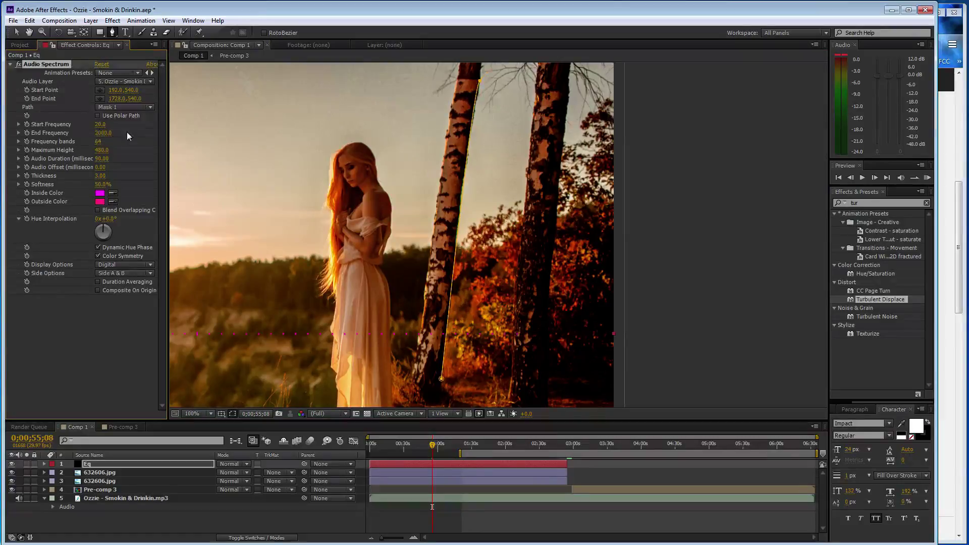
left_click(121, 274)
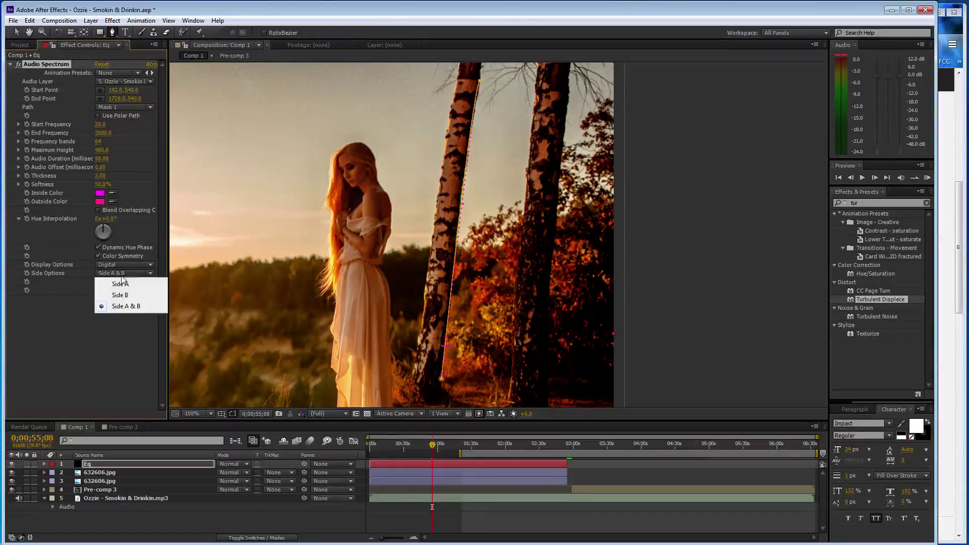
left_click(123, 293)
Step: Set frequencies 600 to 1500, 15 frequency bands, and a new Maximum Height
left_click(101, 124)
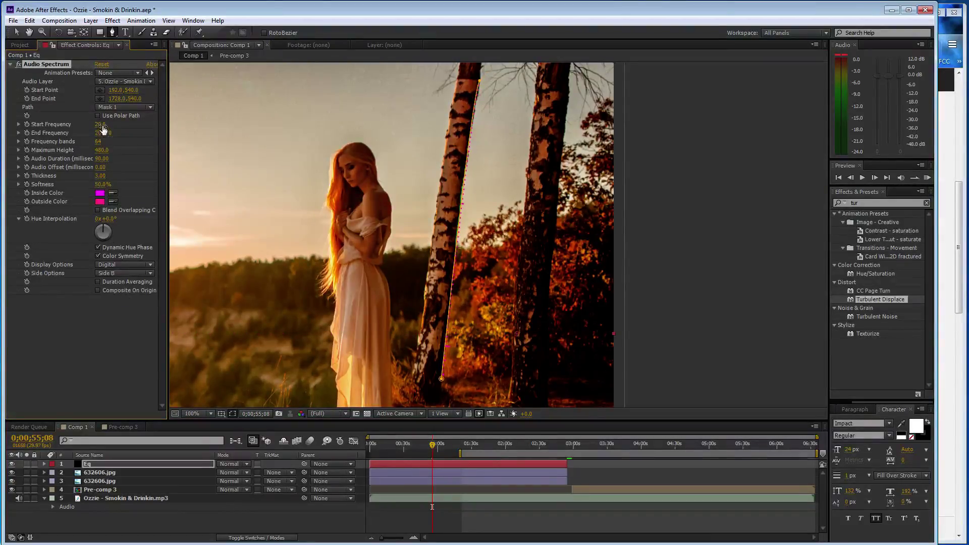
type("600")
left_click(103, 132)
type("1500")
key("Tab")
type("15")
key("Tab")
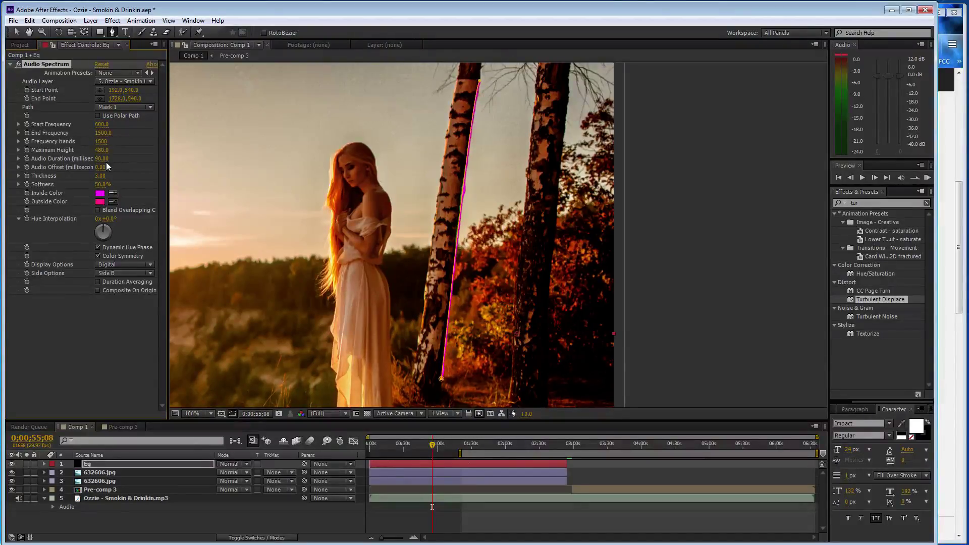
type("6326")
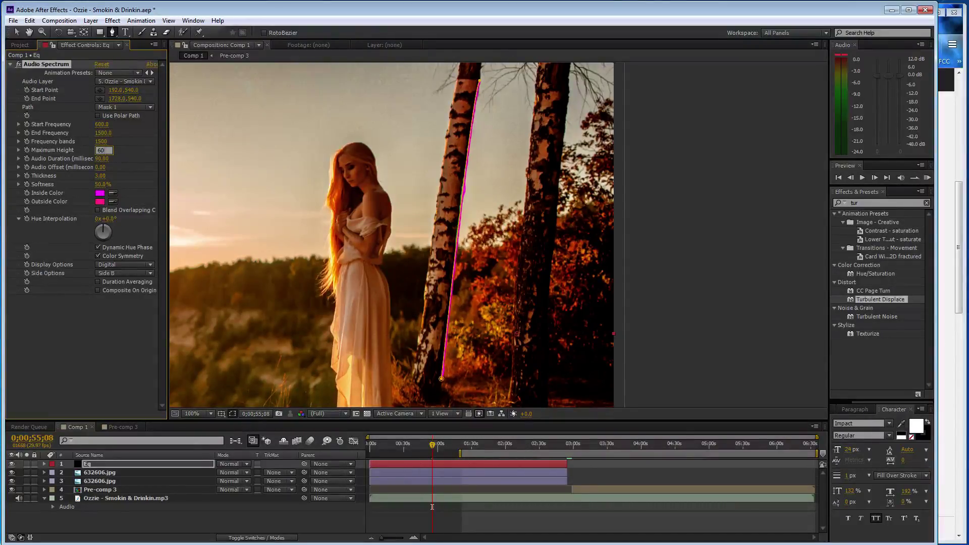
type("0")
key("Return")
left_click(436, 444)
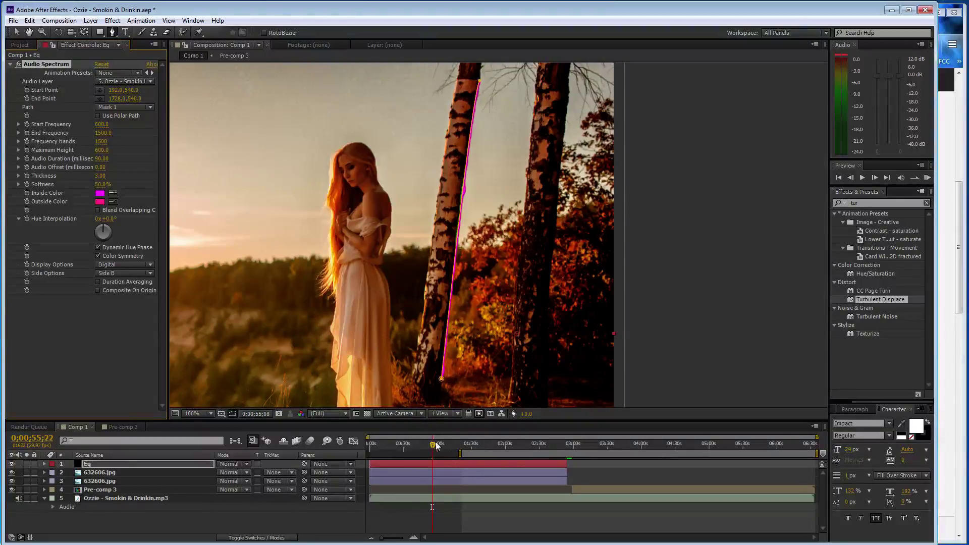
Step: At 0;01;32;24, bend the top mask vertex's handle so the path hugs the trunk edge
left_click_drag(437, 445, 474, 444)
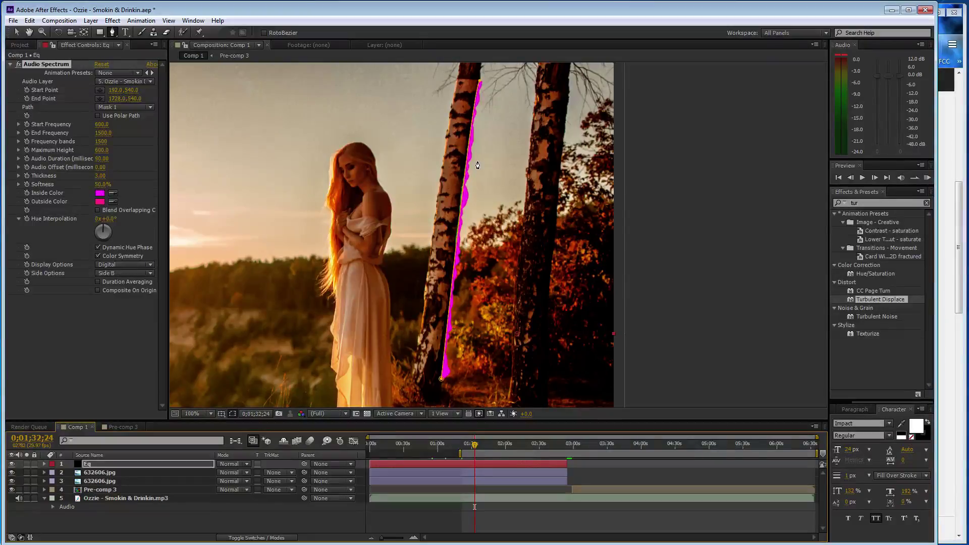
key("v")
left_click(480, 81)
mouse_move(497, 70)
left_mouse_down()
mouse_move(504, 77)
mouse_move(480, 90)
left_mouse_up()
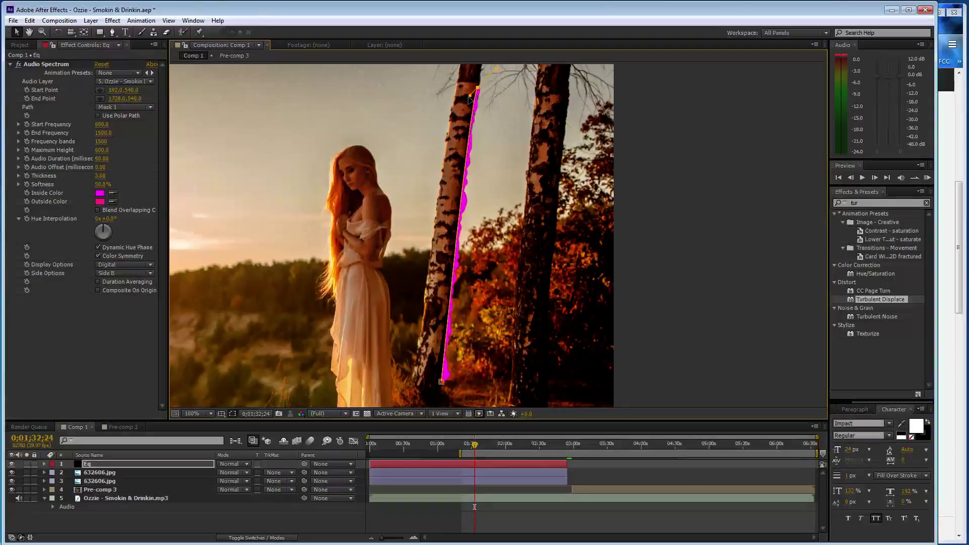
mouse_move(474, 95)
left_mouse_down()
mouse_move(465, 103)
mouse_move(481, 93)
left_mouse_up()
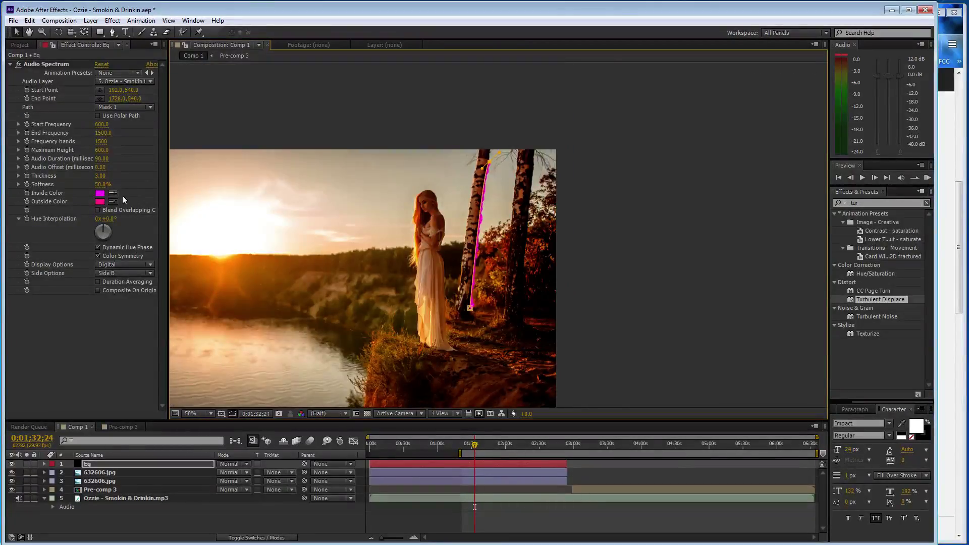
Step: Sample pale yellow from the sky for the inside colour and set the outside colour to white
left_click(218, 254)
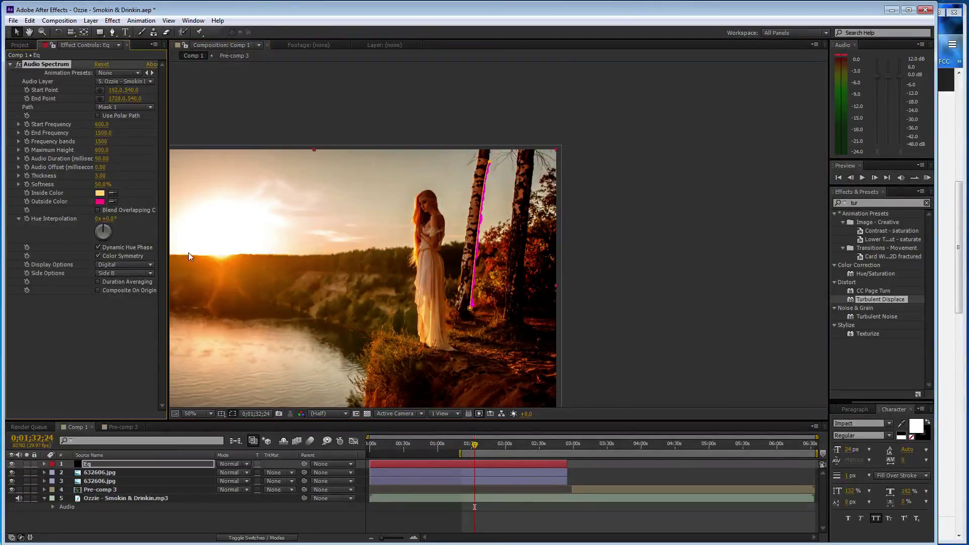
left_click(101, 192)
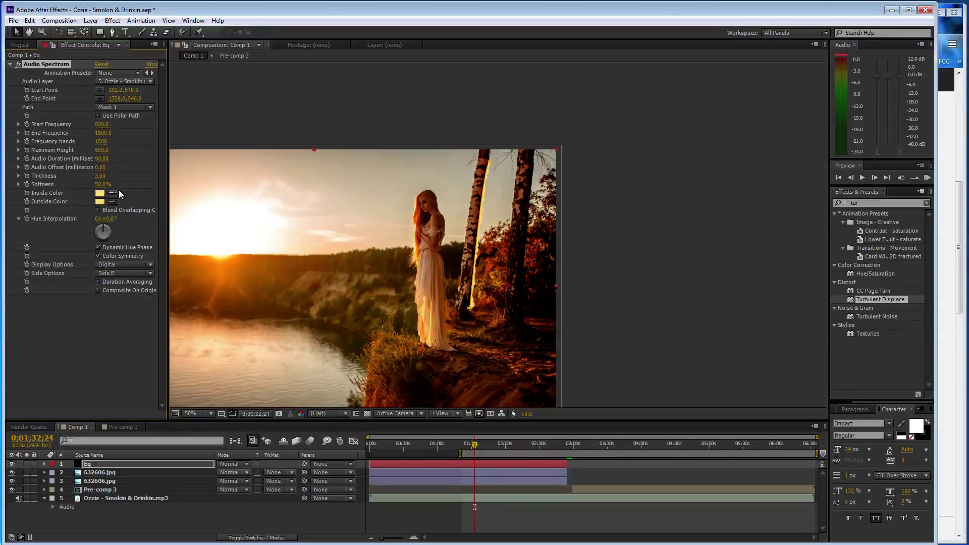
left_click(101, 201)
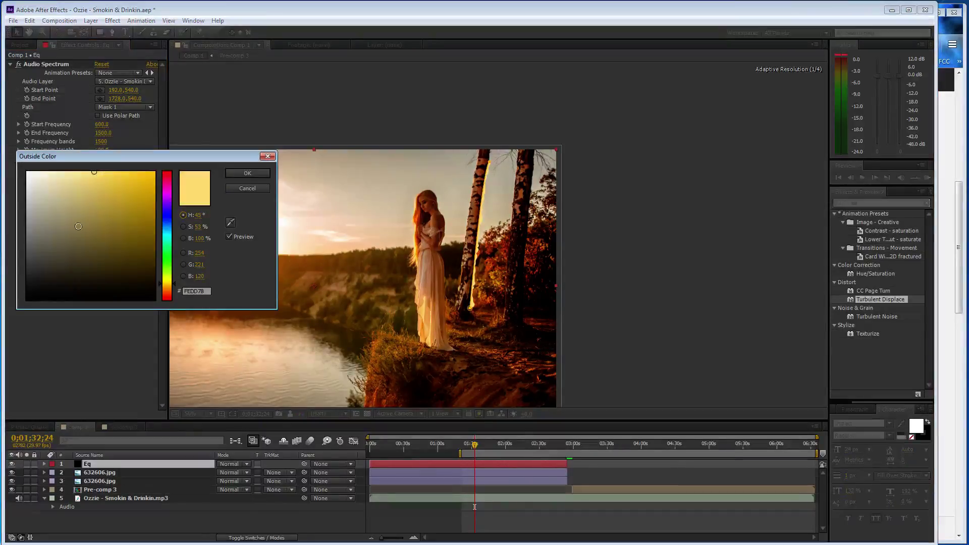
left_click(249, 176)
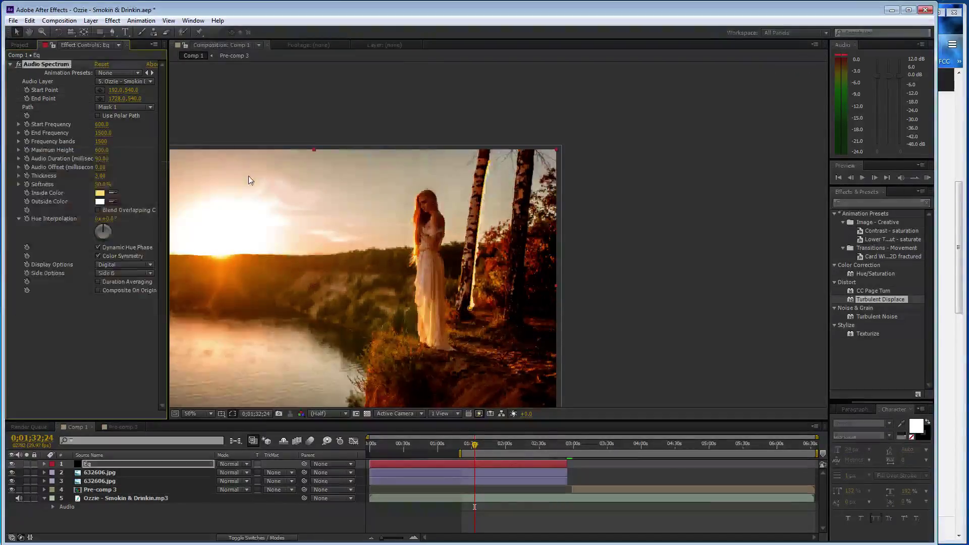
left_click(858, 203)
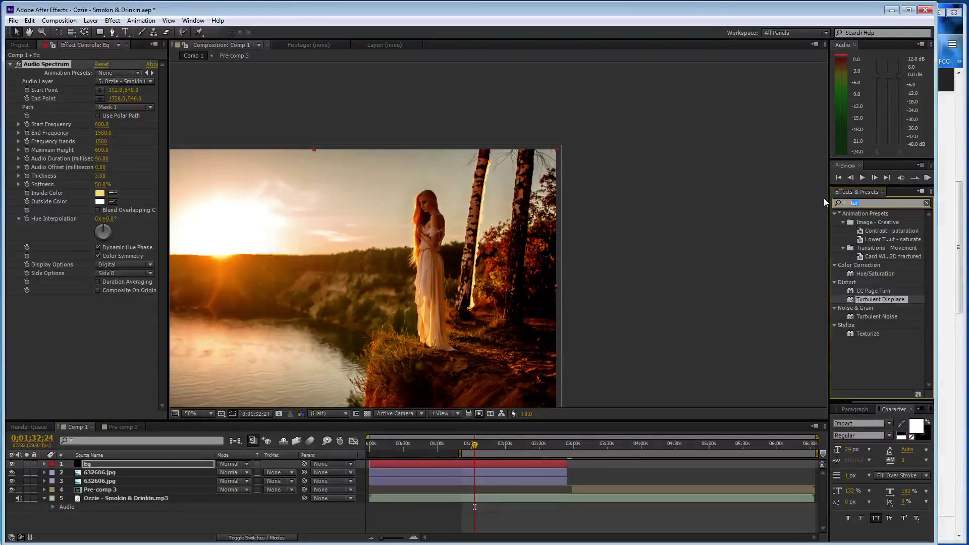
Step: Apply Glow to the Eq spectrum layer and copy the inside yellow into the outside colour
type("glow")
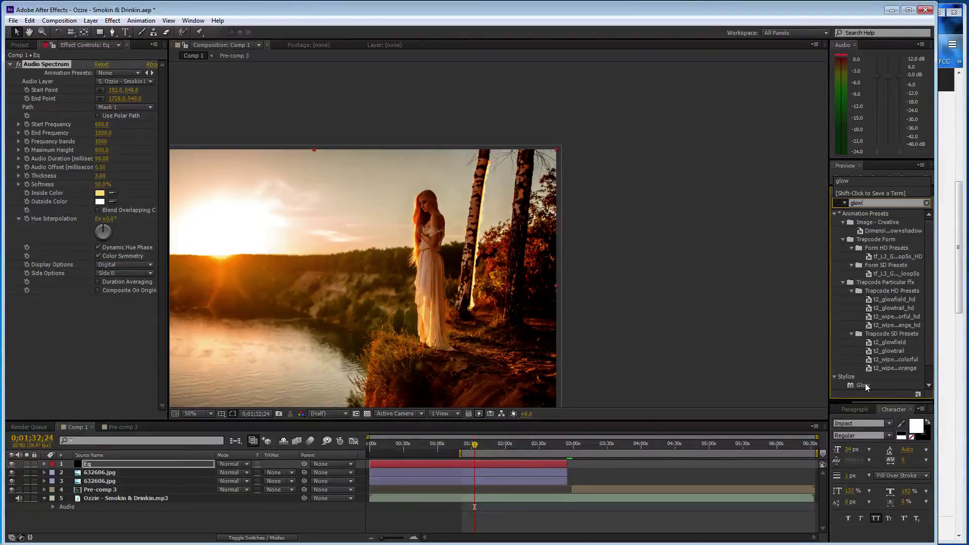
double_click(864, 385)
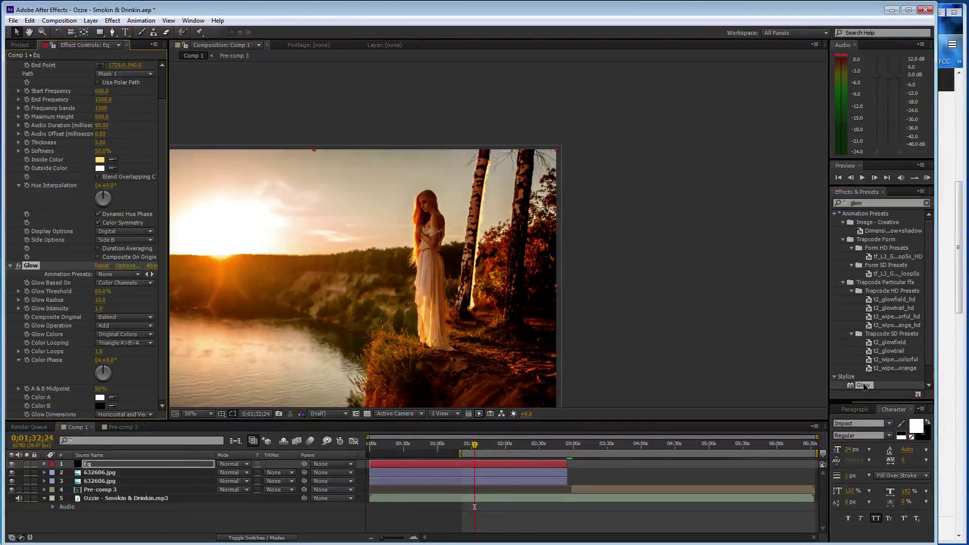
left_click(113, 169)
left_click(101, 163)
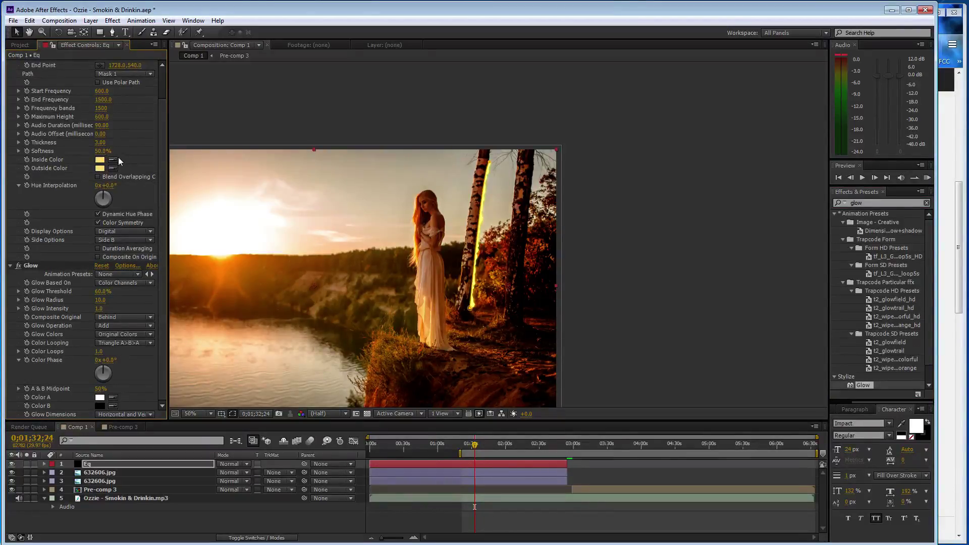
Step: Make both spectrum colours orange FFA800 and raise the Glow Radius to 27
left_click(113, 160)
left_click(221, 252)
left_click(100, 160)
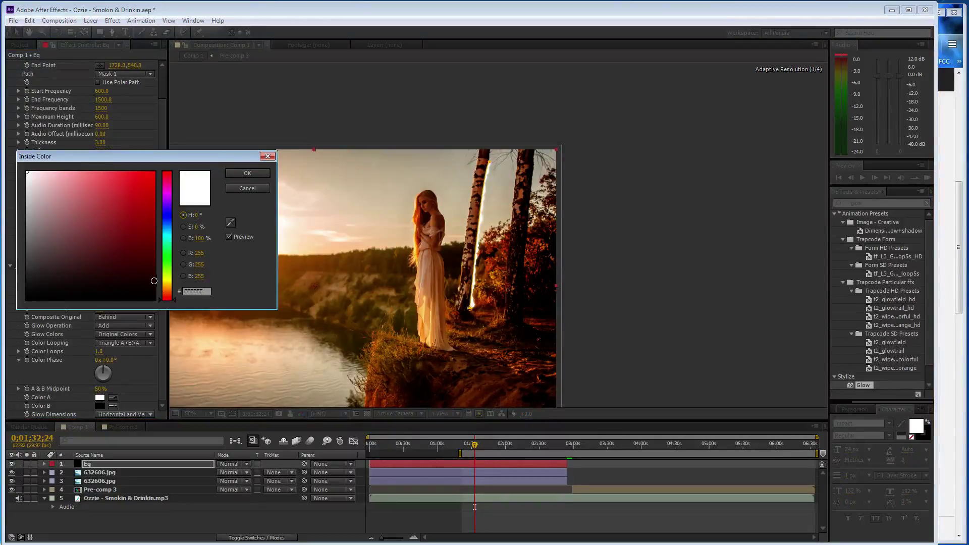
left_click(168, 287)
left_click(154, 172)
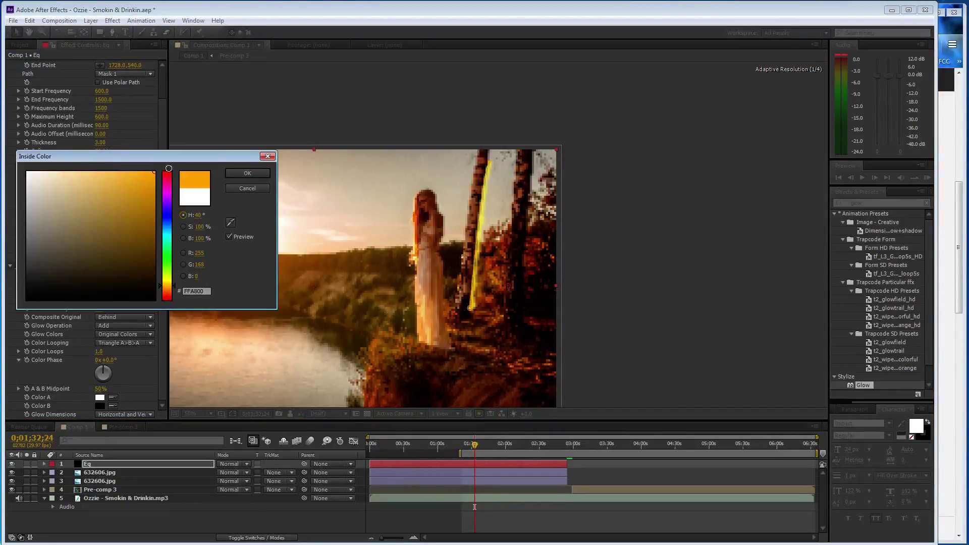
left_click(248, 174)
left_click(113, 168)
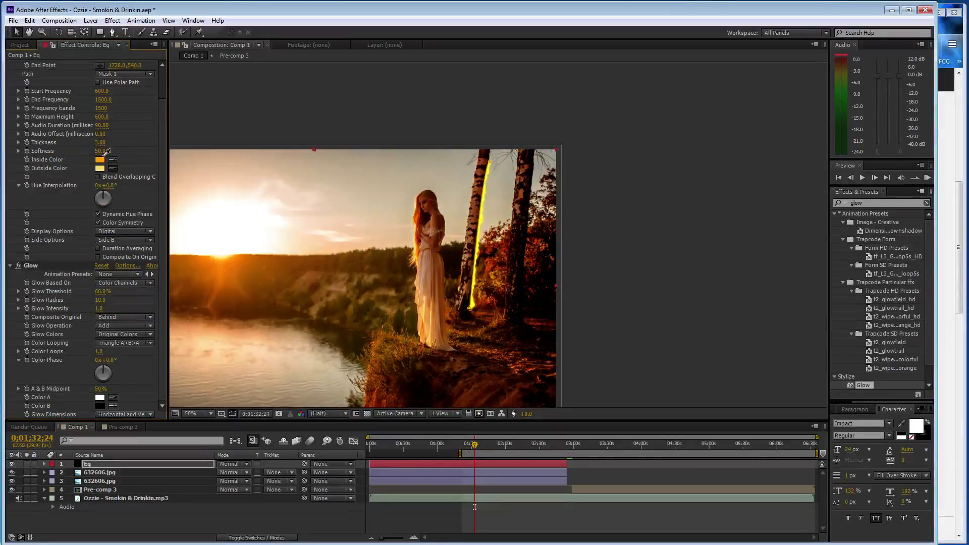
left_click(100, 159)
left_click_drag(100, 300, 107, 292)
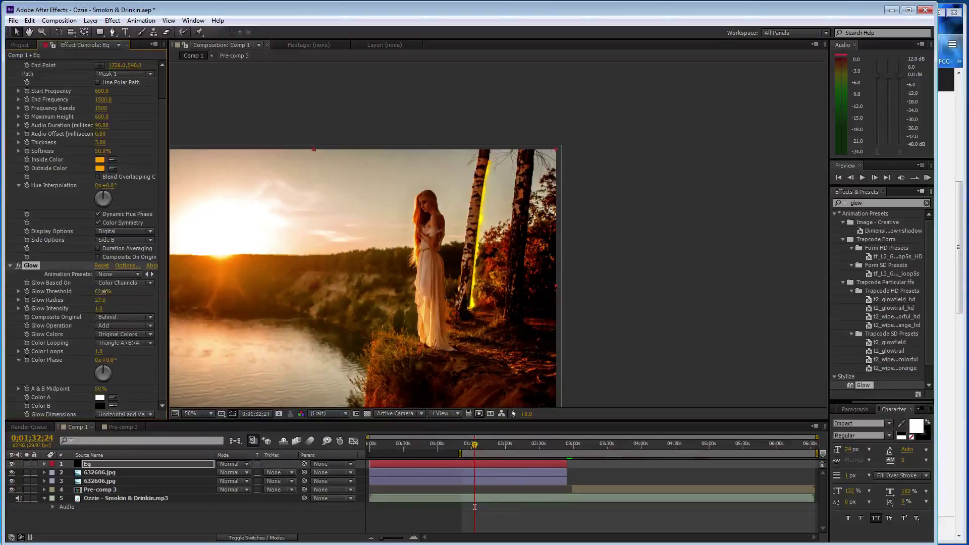
Step: Draw a second curved Pen mask from the trunk's lower-left edge up to its top
scroll(502, 240, "up", 2)
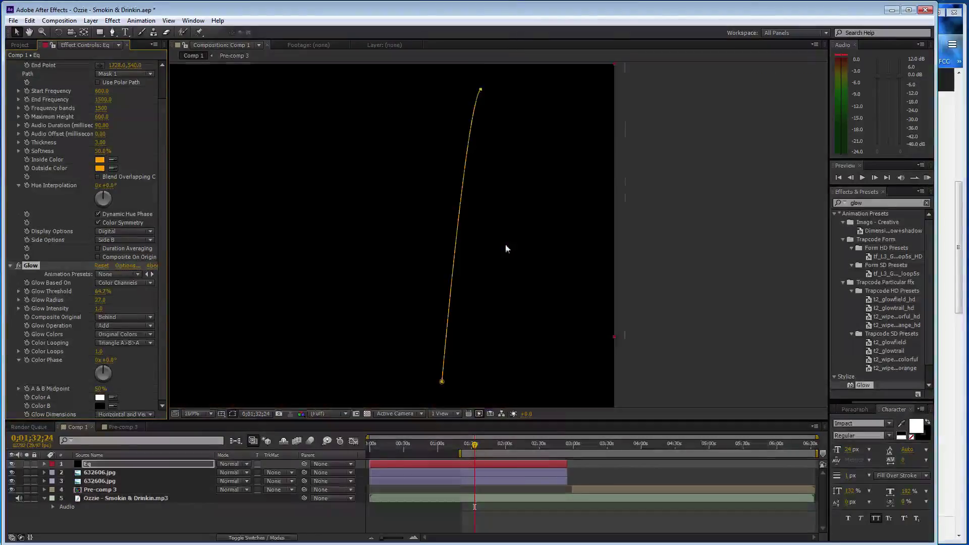
key("g")
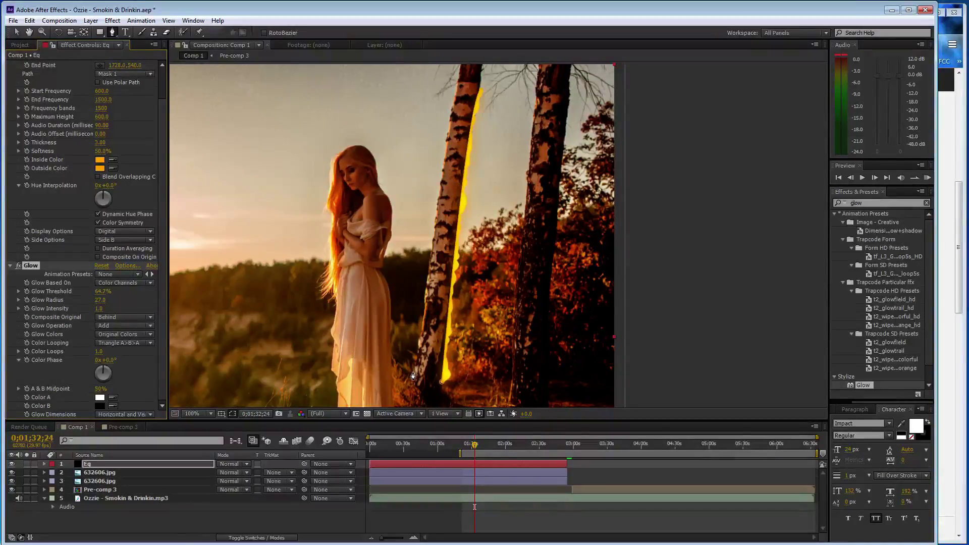
left_click(412, 373)
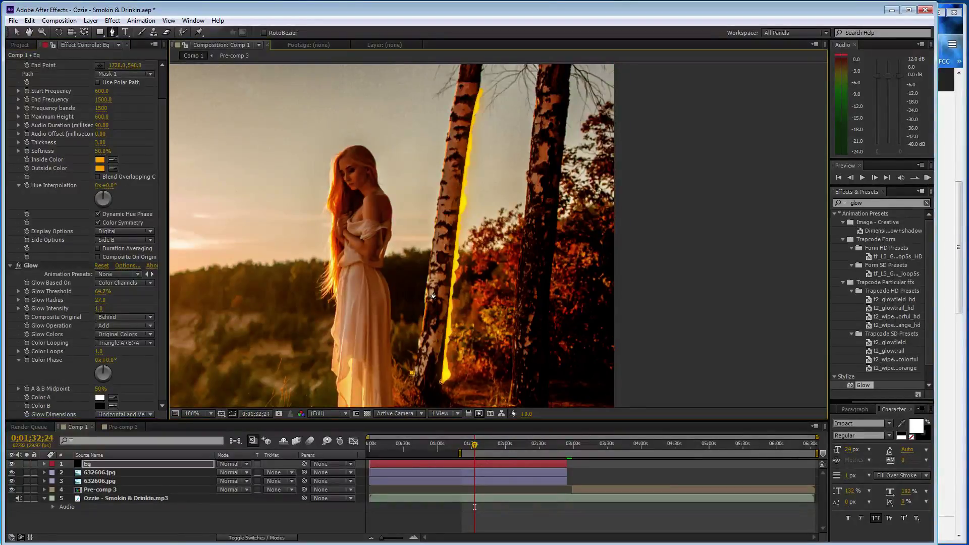
left_click(457, 91)
mouse_move(458, 89)
left_mouse_down()
mouse_move(465, 59)
mouse_move(461, 68)
left_mouse_up()
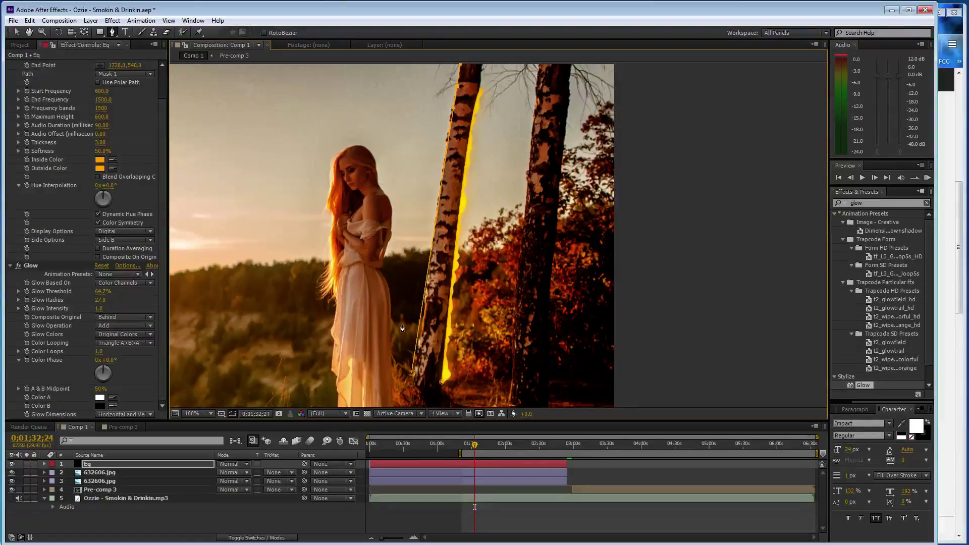
key("v")
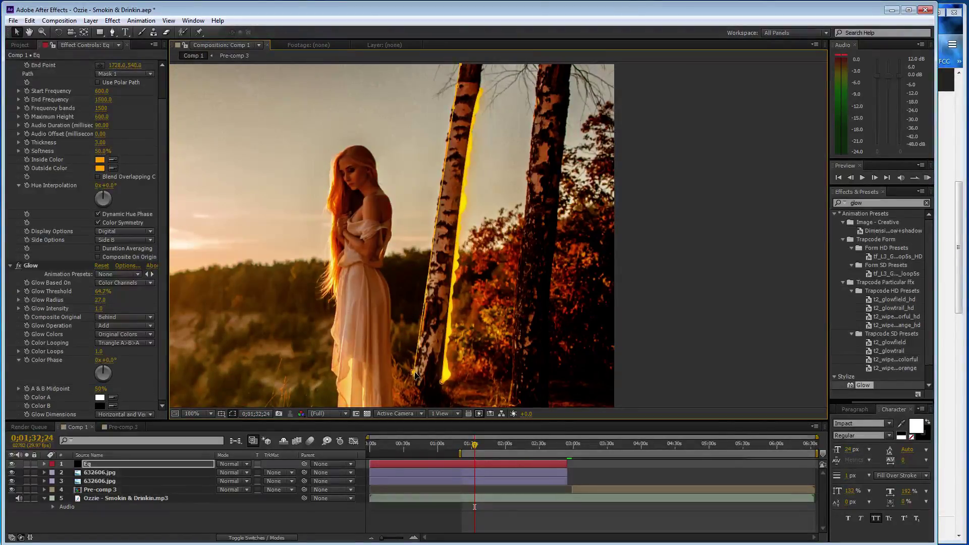
scroll(44, 166, "up", 2)
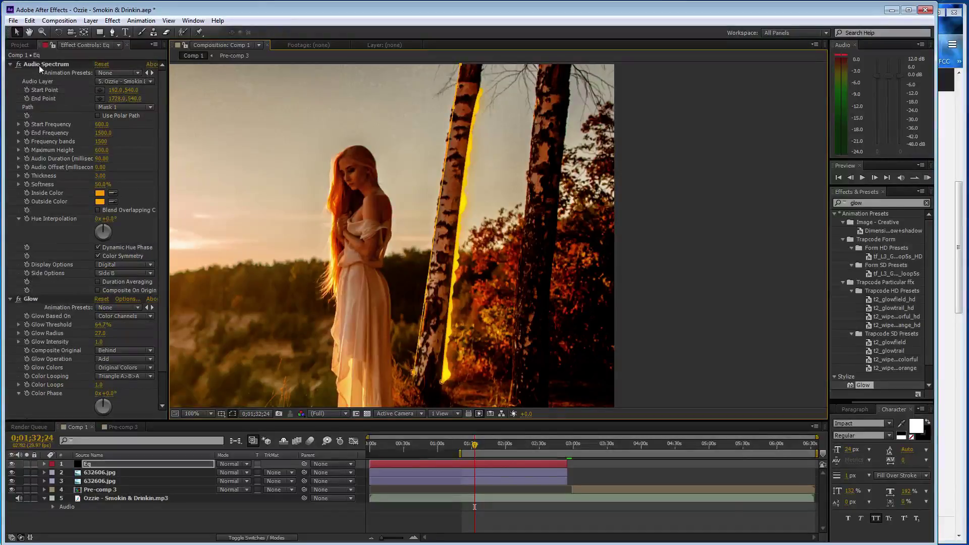
Step: Duplicate the Audio Spectrum and set the copy's Path to Mask 2, Side A only
left_click(39, 65)
key("ctrl+d")
left_click(132, 107)
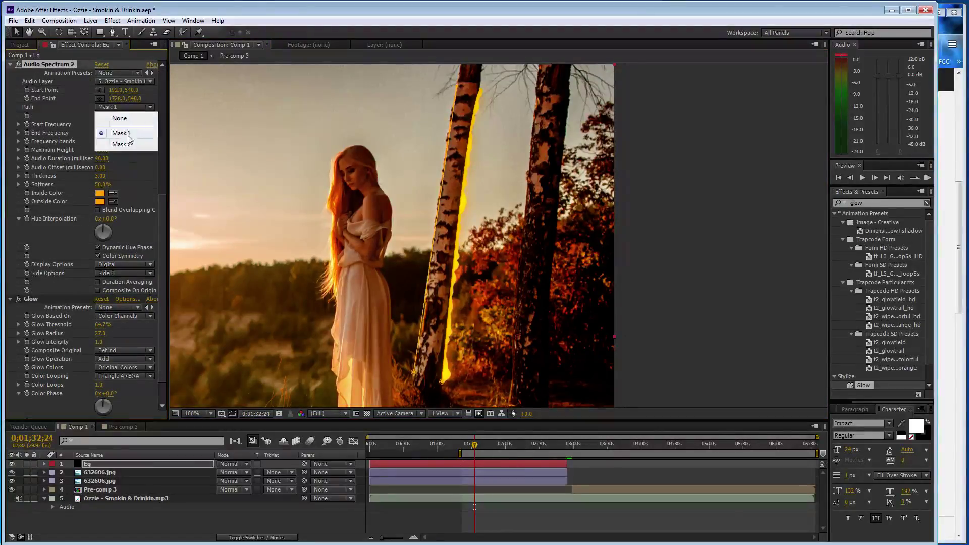
left_click(127, 143)
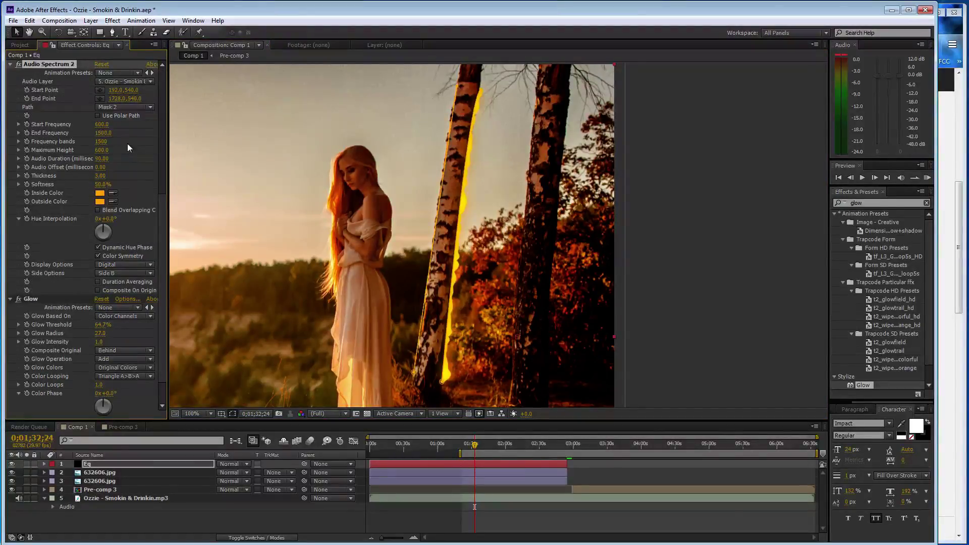
left_click(120, 273)
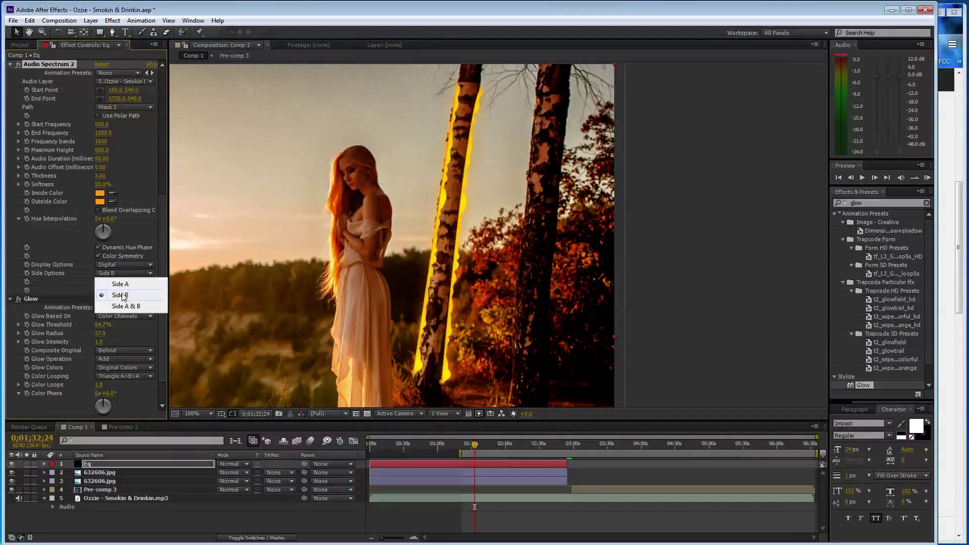
left_click(121, 284)
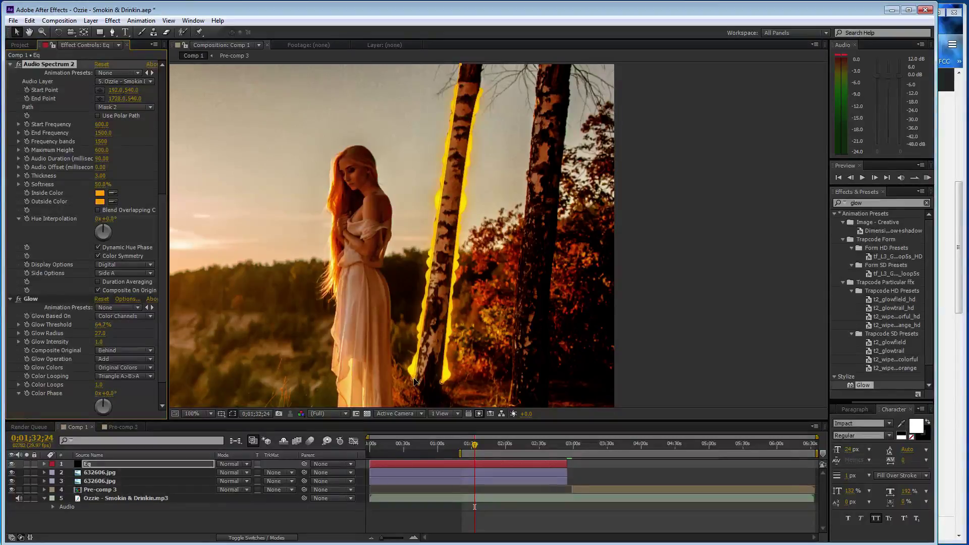
Step: Nudge the upper-left mask point onto the trunk edge and view at 100%
scroll(470, 346, "down", 2)
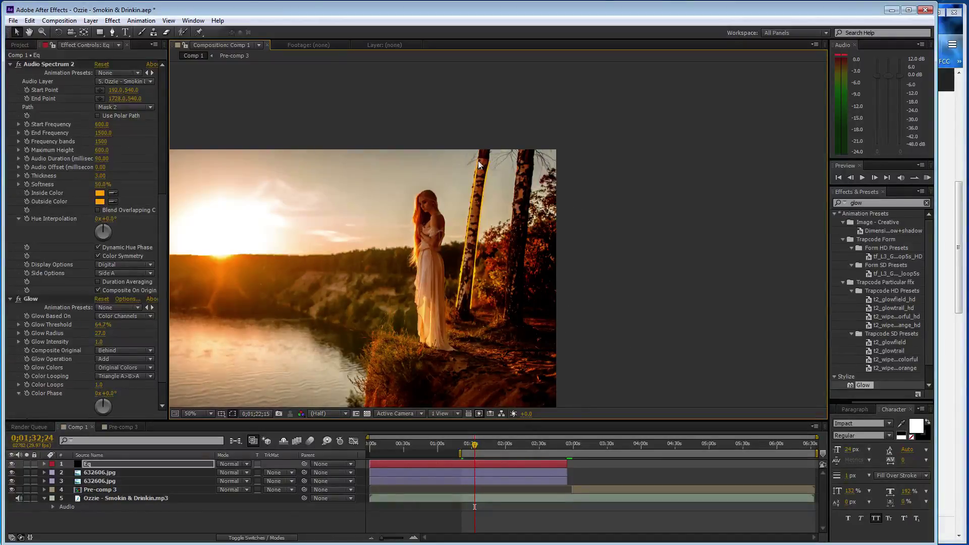
left_click_drag(480, 164, 478, 165)
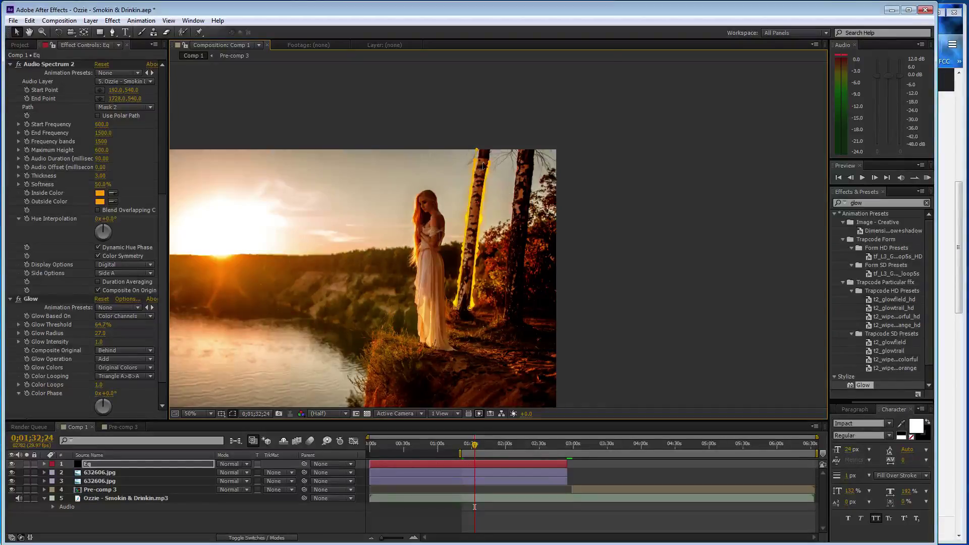
key("slash")
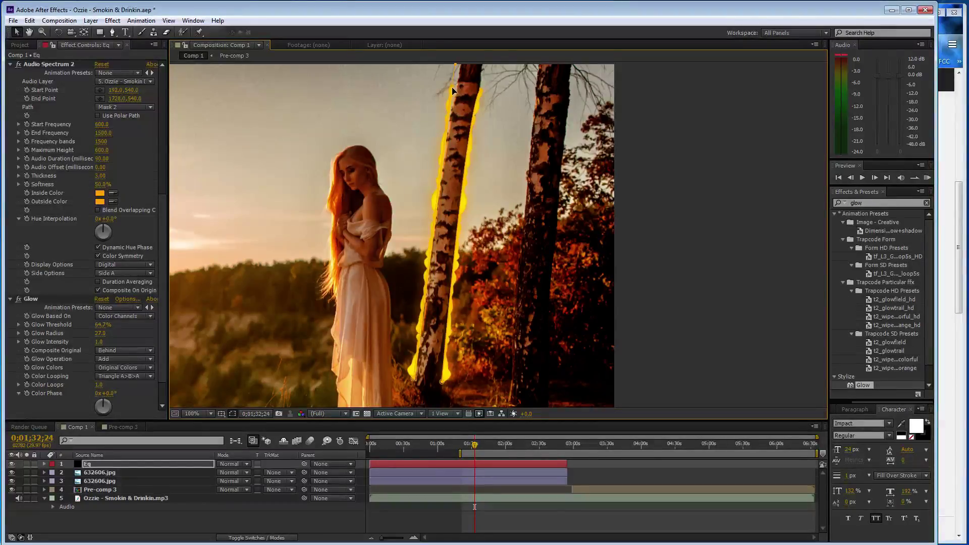
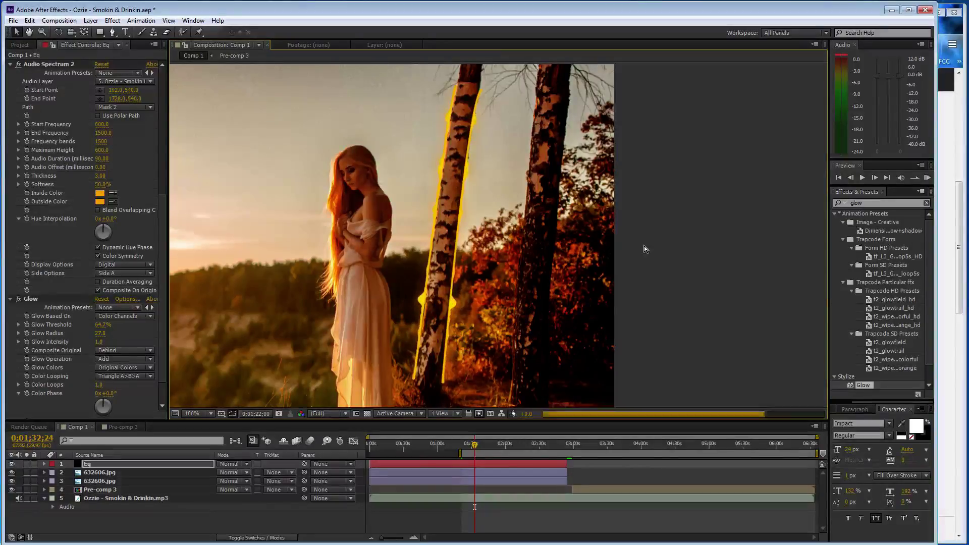
Step: Preview the music visualizer with the upper 632606.jpg photo layer hidden
key("space")
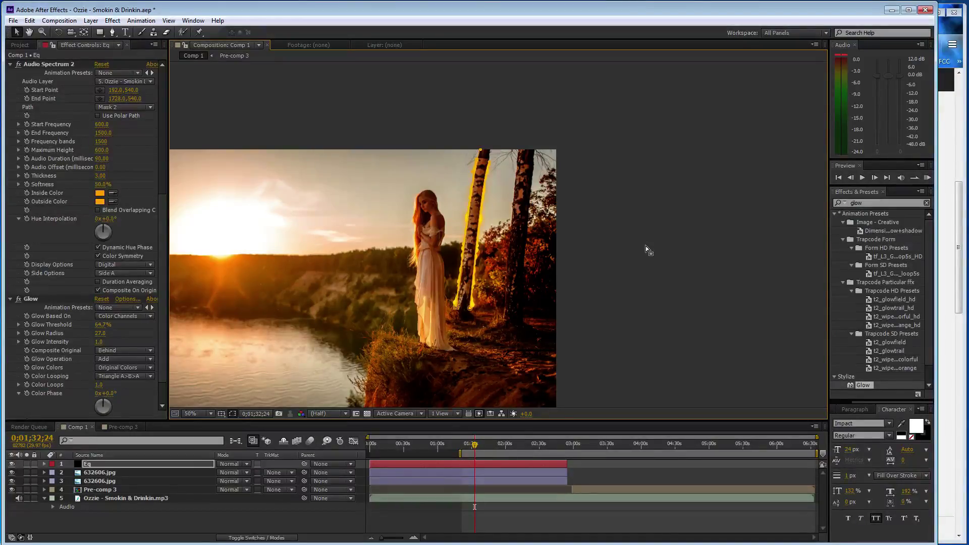
key("space")
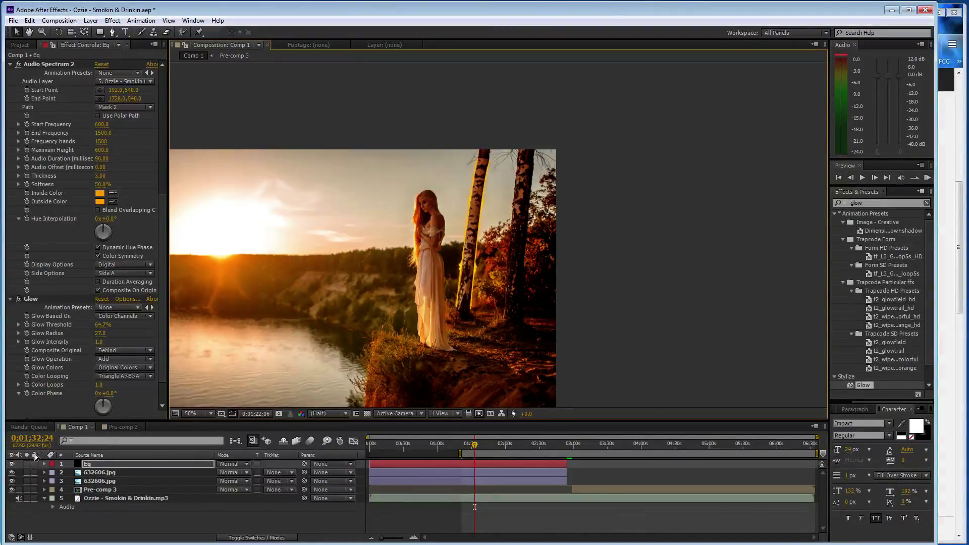
left_click(12, 473)
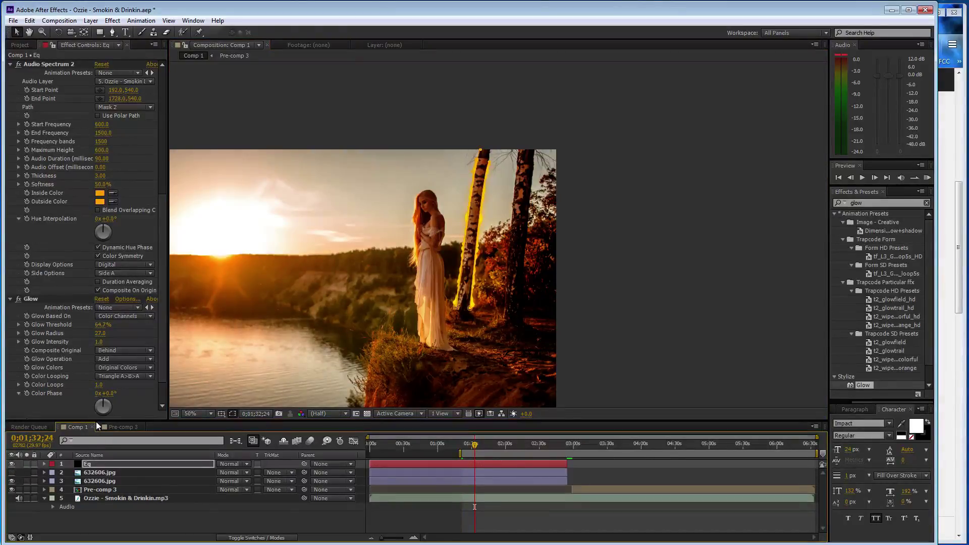
key("space")
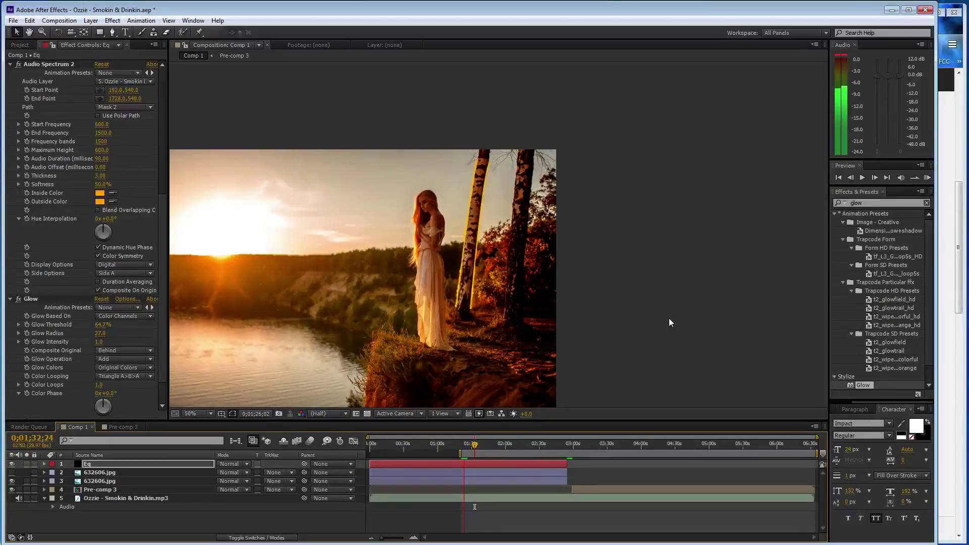
Step: Save the project and zoom the view to 100% on the tree trunks
key("space")
key("ctrl+s")
key("slash")
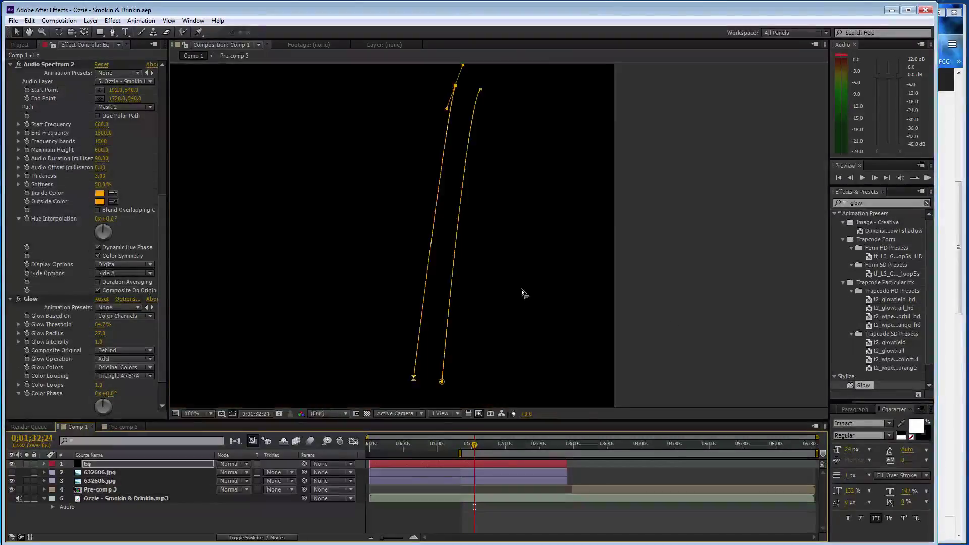
key("h")
left_click_drag(540, 288, 463, 203)
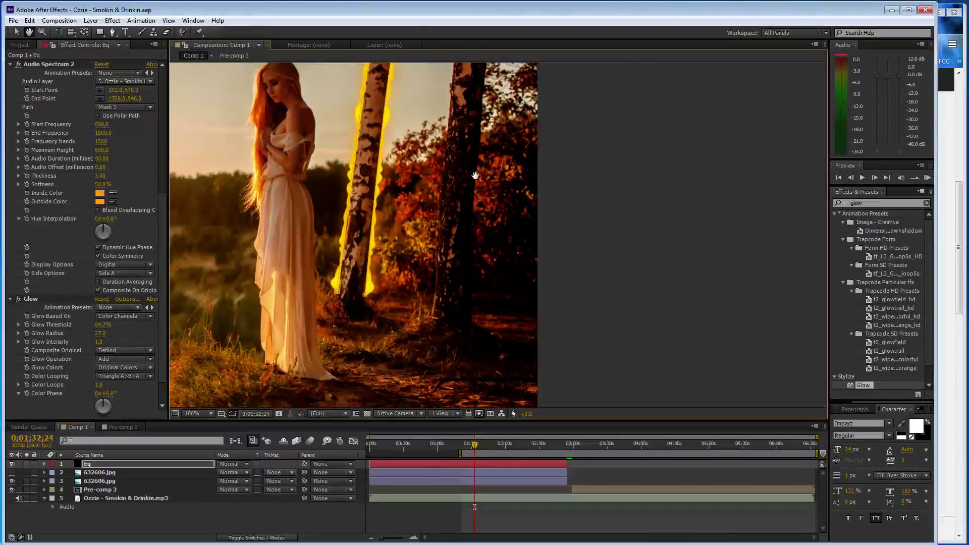
Step: Draw a curved two-point mask up the right tree trunk on the Eq layer
key("g")
left_click(480, 145)
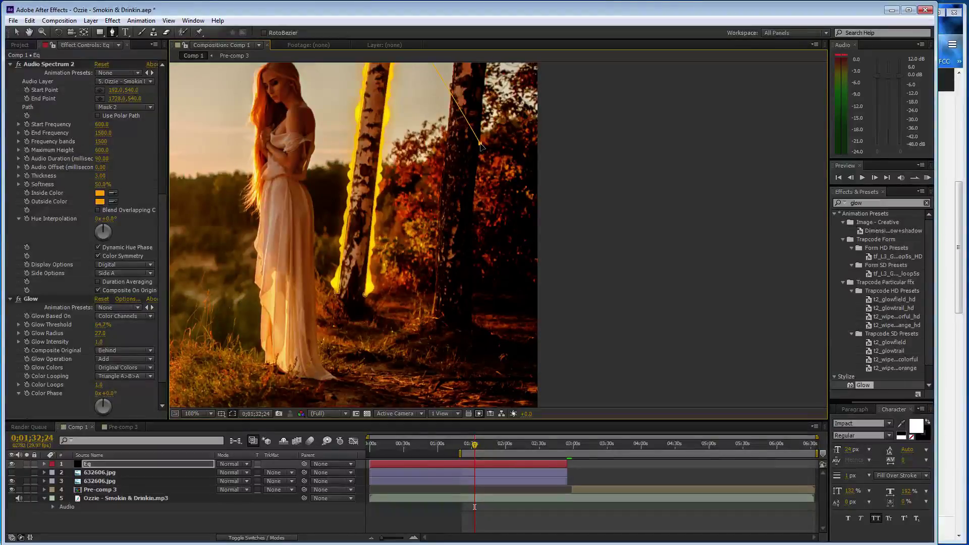
key("ctrl+z")
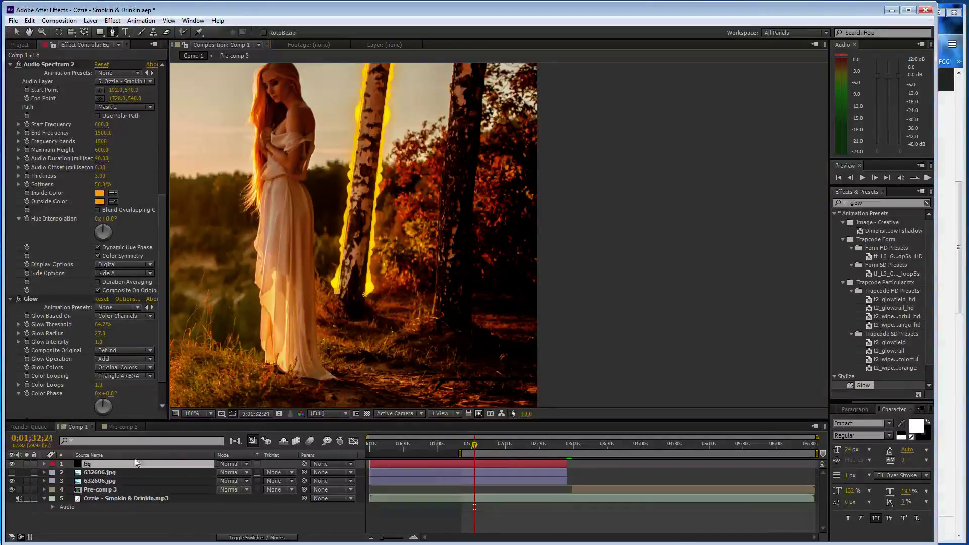
left_click(471, 321)
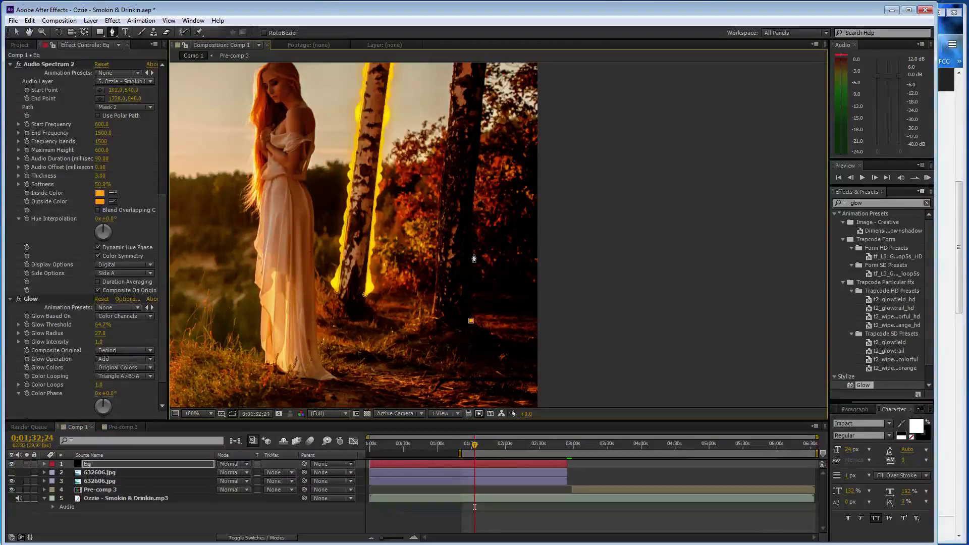
left_click(476, 164)
left_click_drag(477, 166, 482, 162)
Step: Duplicate Audio Spectrum 2 and set the copy to follow Mask 3 on Side B
left_click(48, 64)
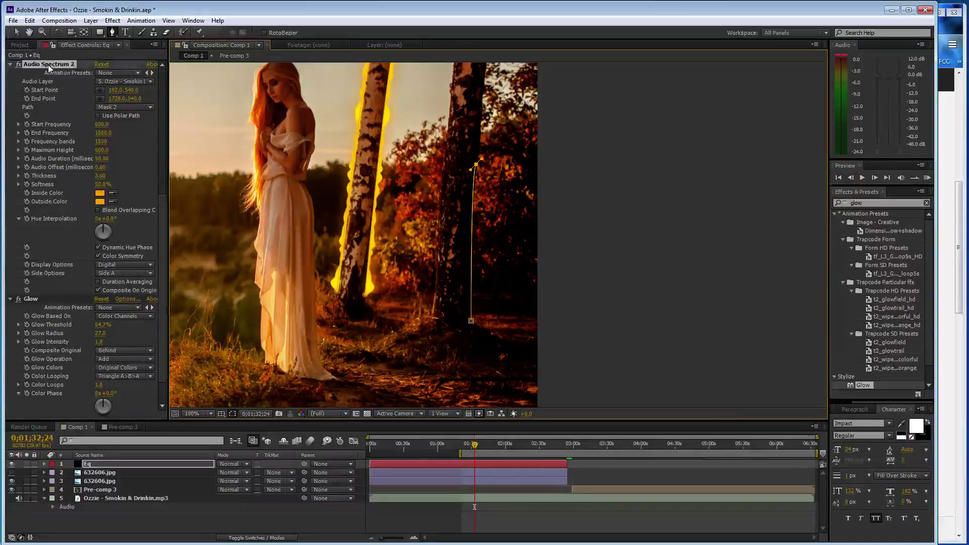
key("ctrl+d")
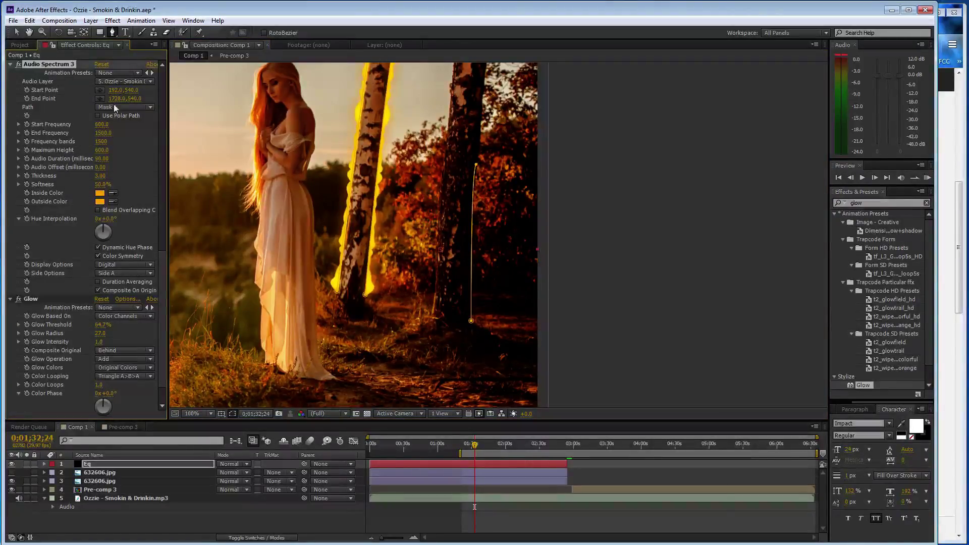
left_click(114, 106)
left_click(128, 154)
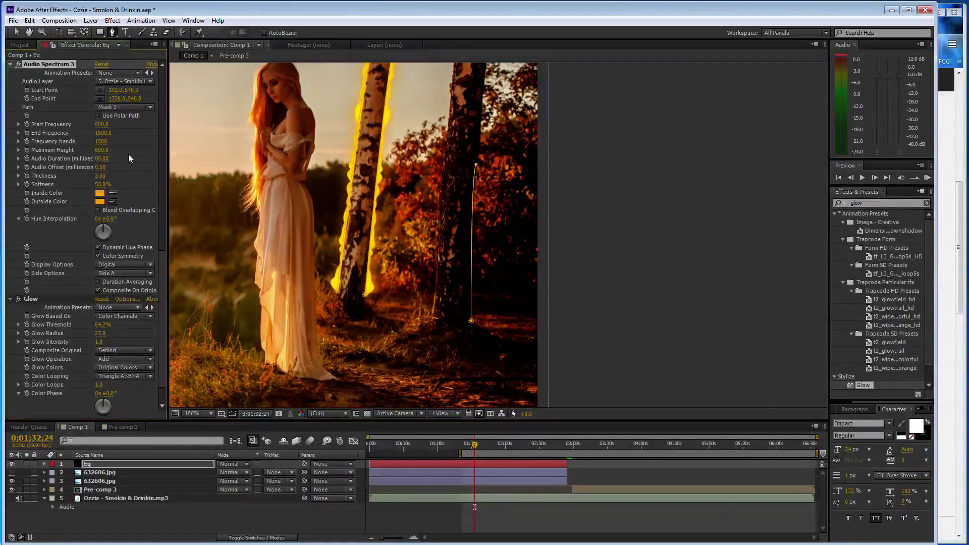
left_click(124, 273)
left_click(131, 296)
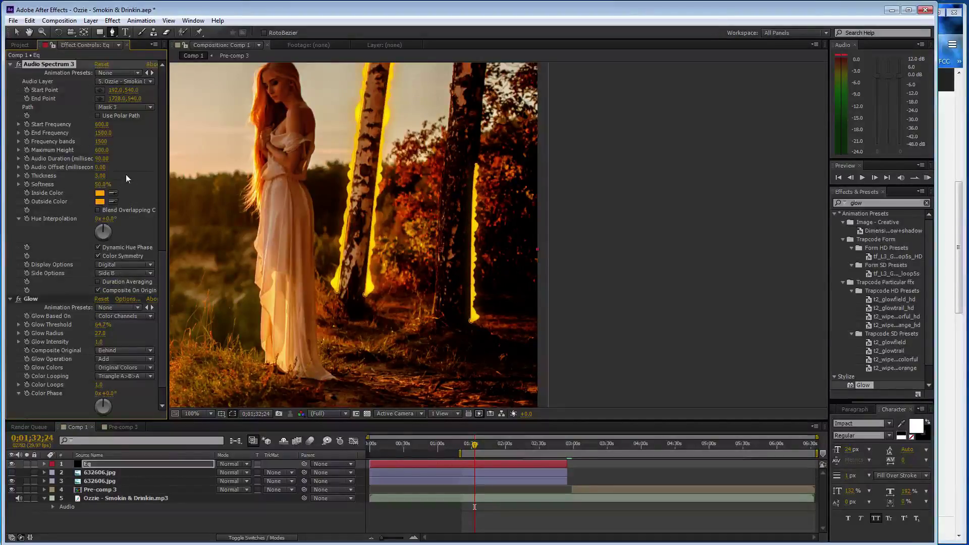
Step: Set its frequencies to 10–500 and Maximum Height to 300
left_click(101, 125)
type("10")
left_click(104, 133)
type("500")
key("Return")
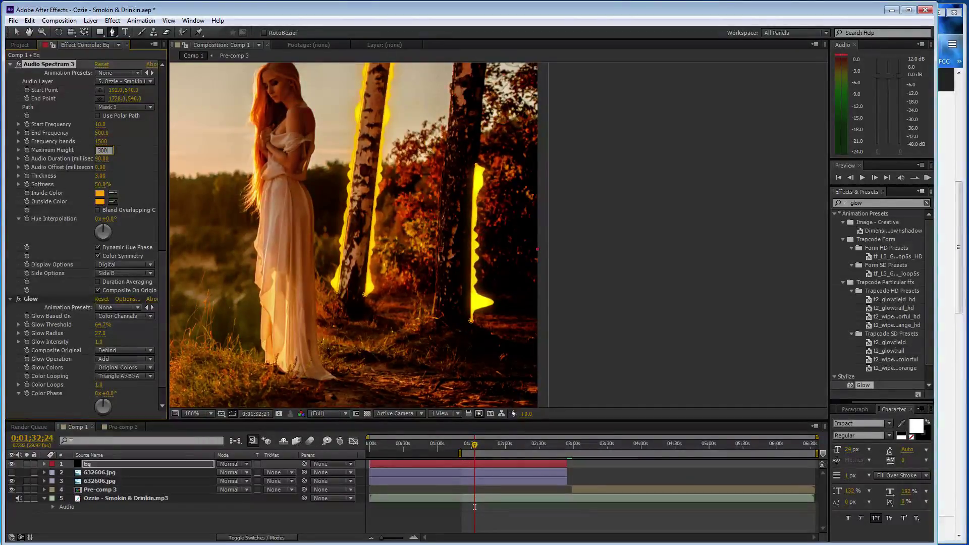
left_click_drag(101, 150, 103, 151)
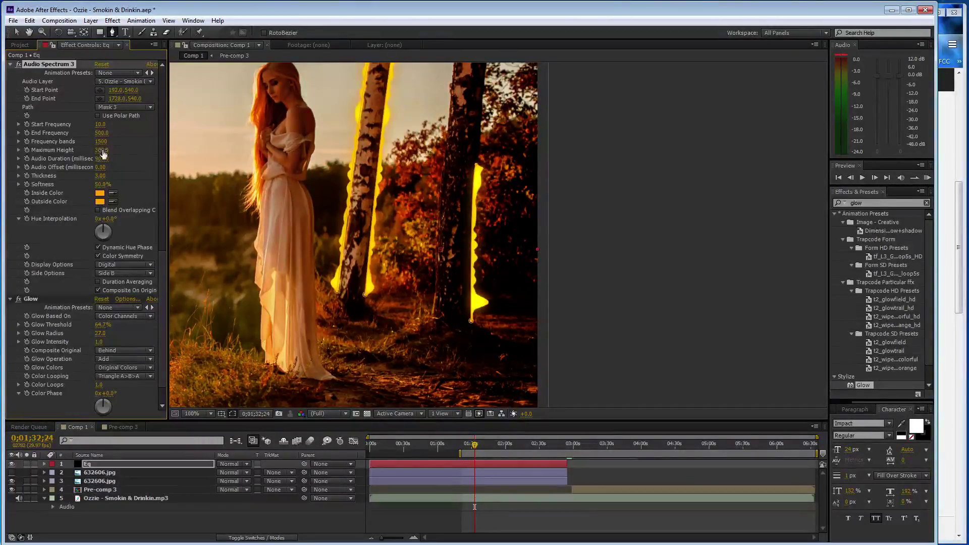
Step: Draw another curved two-point mask up a second tree trunk
left_click(431, 315)
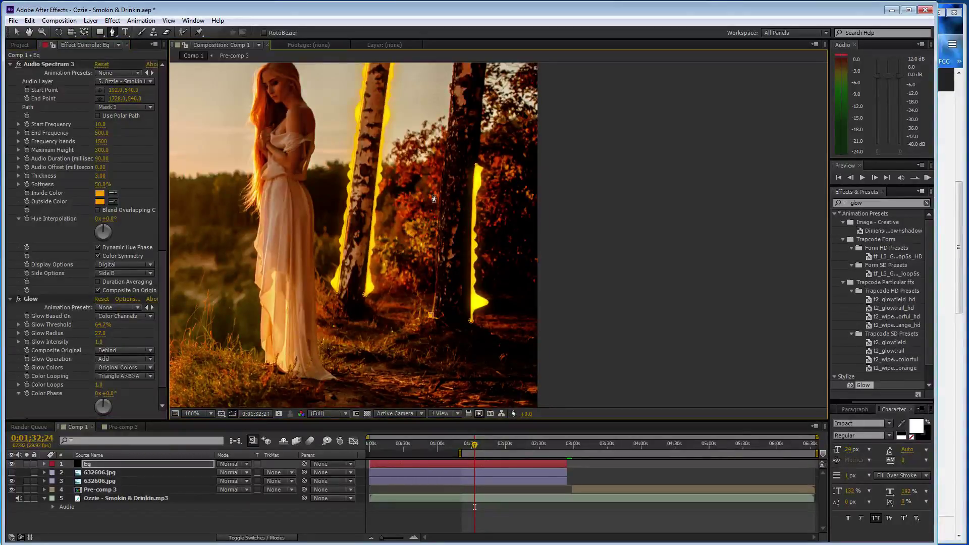
left_click(443, 164)
left_click_drag(444, 166, 445, 142)
key("v")
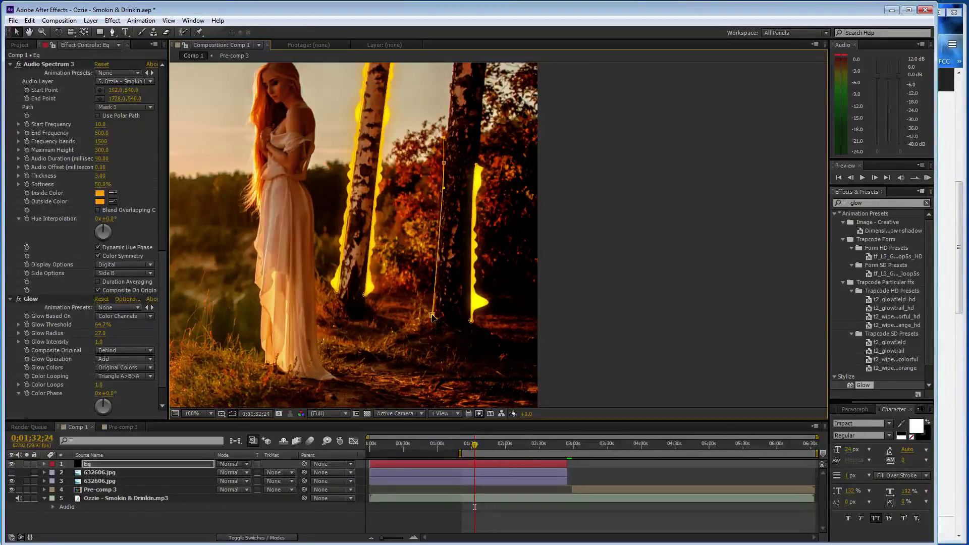
Step: Duplicate Audio Spectrum 3 into Audio Spectrum 4 following Mask 4 on Side A
left_click(54, 63)
key("ctrl+d")
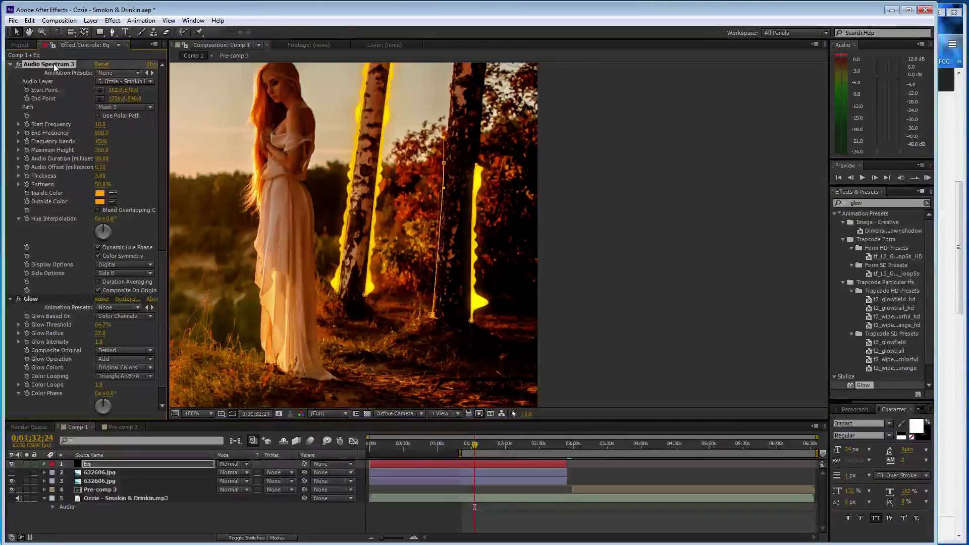
left_click(133, 109)
left_click(140, 168)
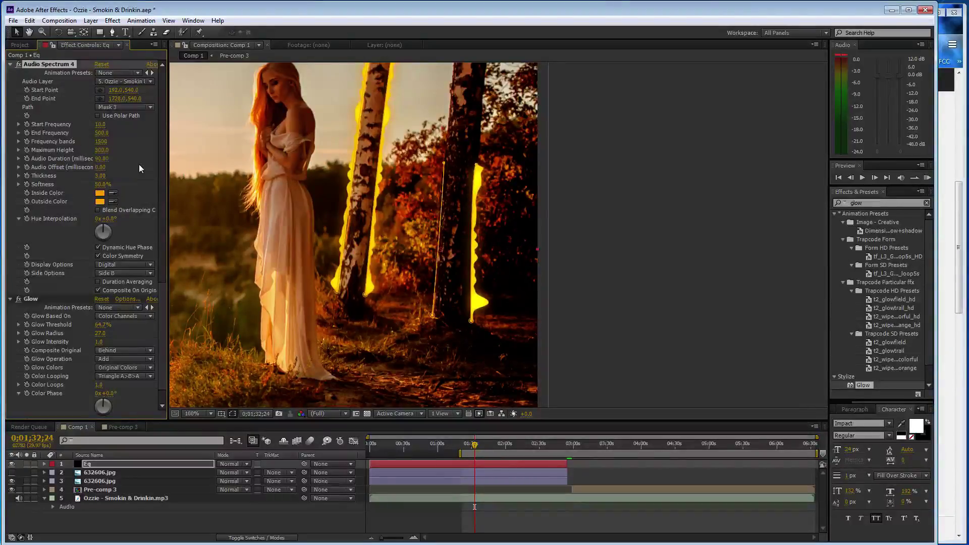
left_click(117, 273)
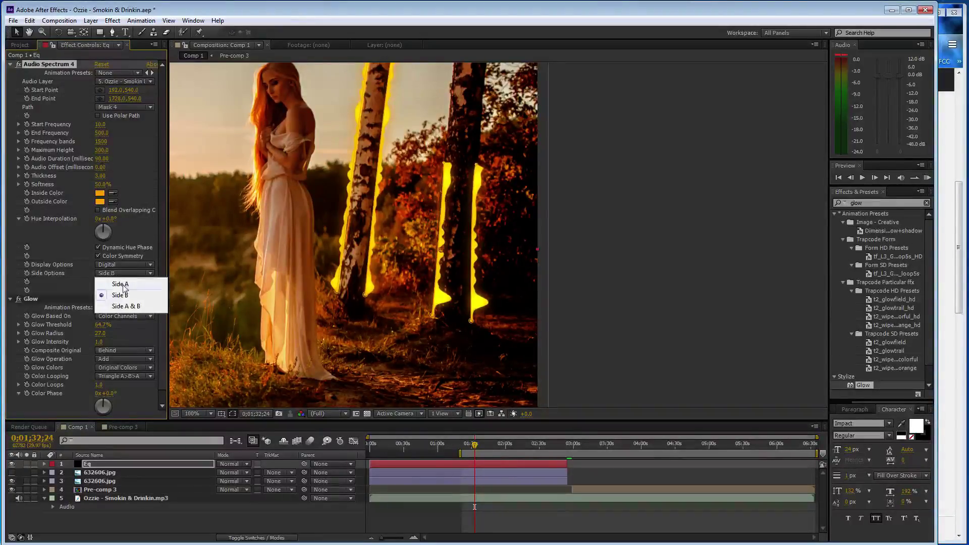
left_click(113, 282)
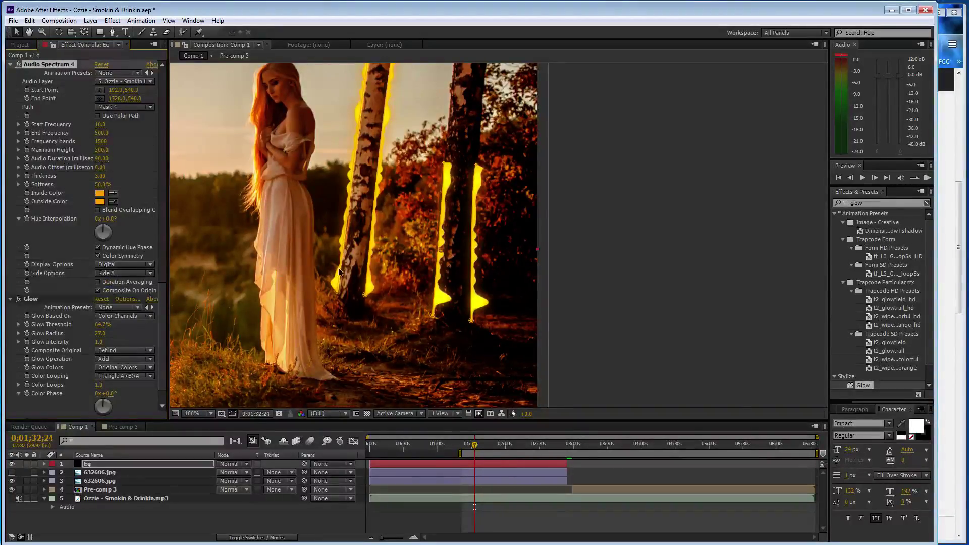
Step: Save the project and preview the new spectrum bars
left_click(433, 319)
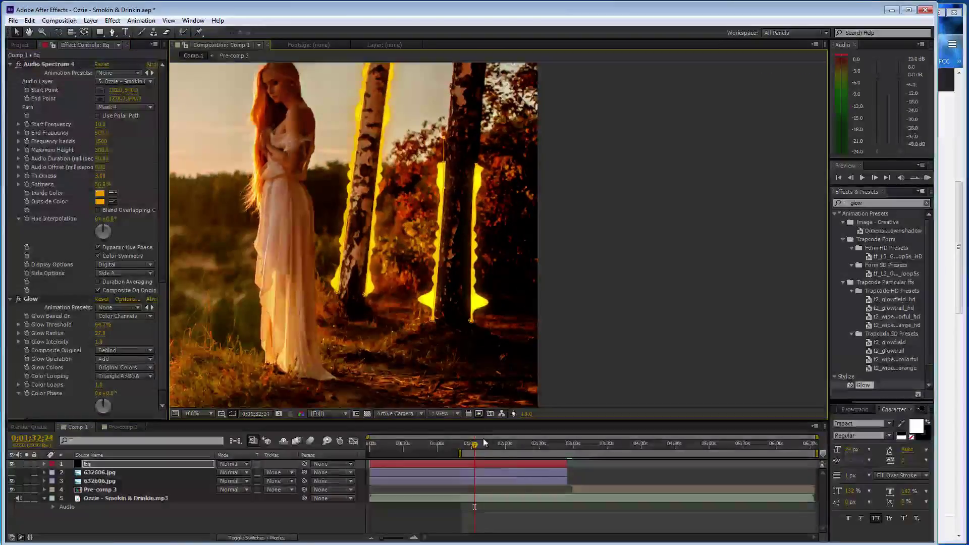
scroll(500, 372, "down", 2)
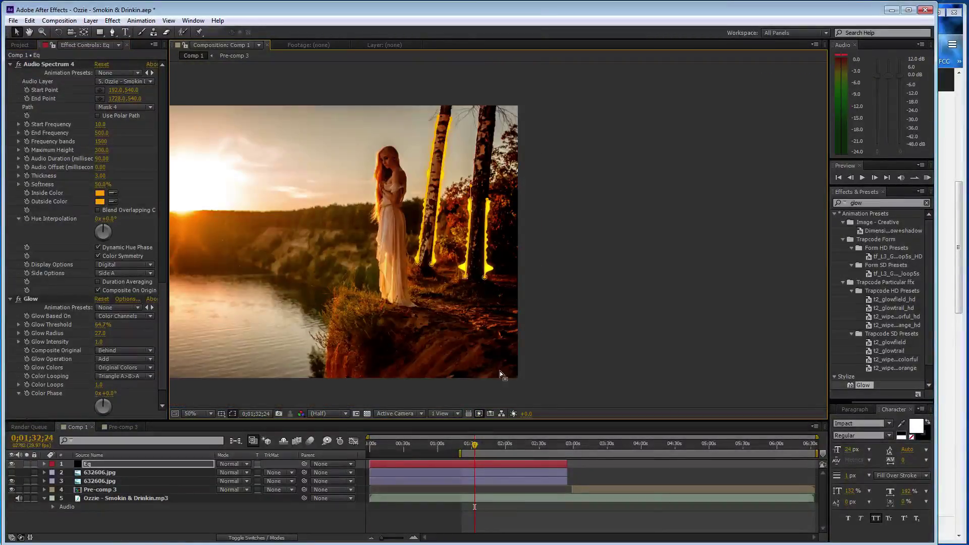
key("ctrl+s")
key("space")
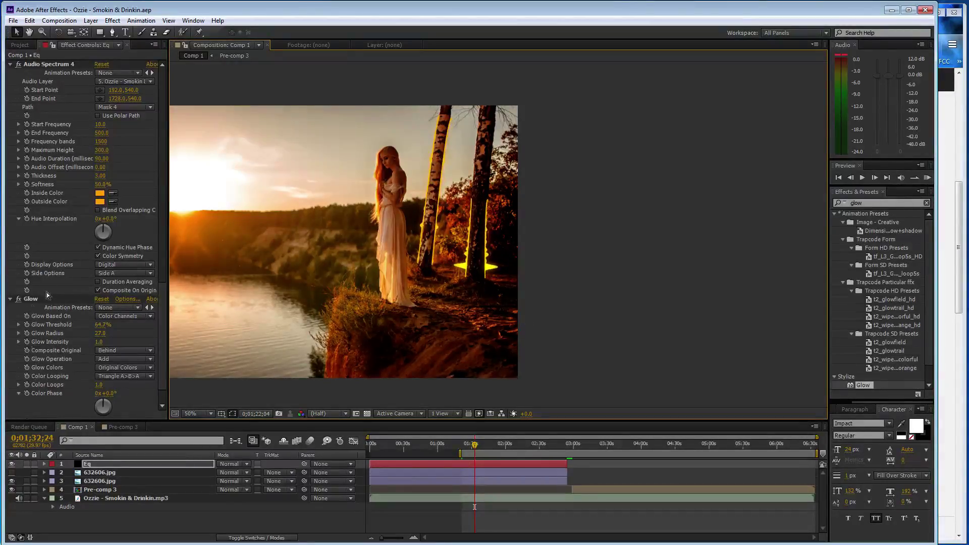
key("space")
Step: Lower Audio Spectrum 4's Maximum Height to 200 and preview again
left_click(103, 150)
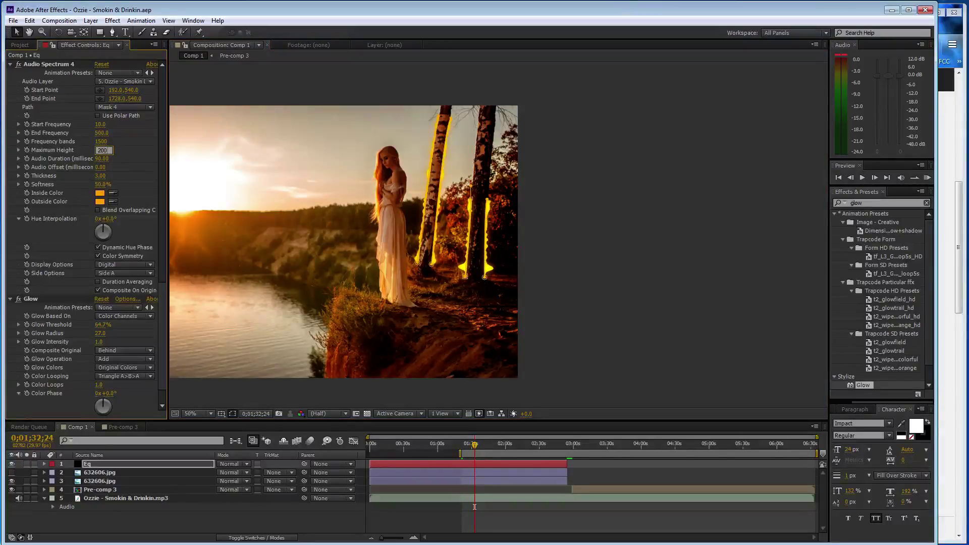
scroll(104, 202, "up", 5)
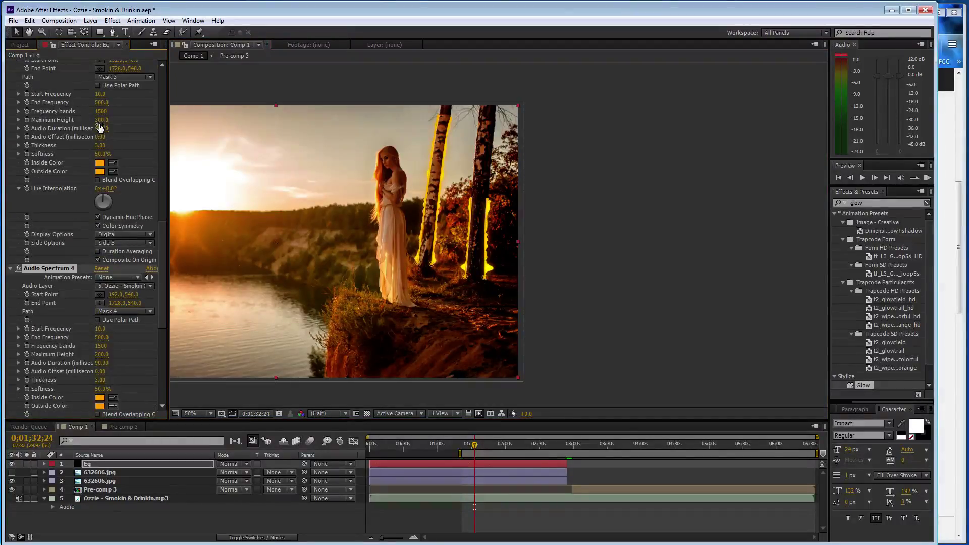
type("00")
left_click(163, 239)
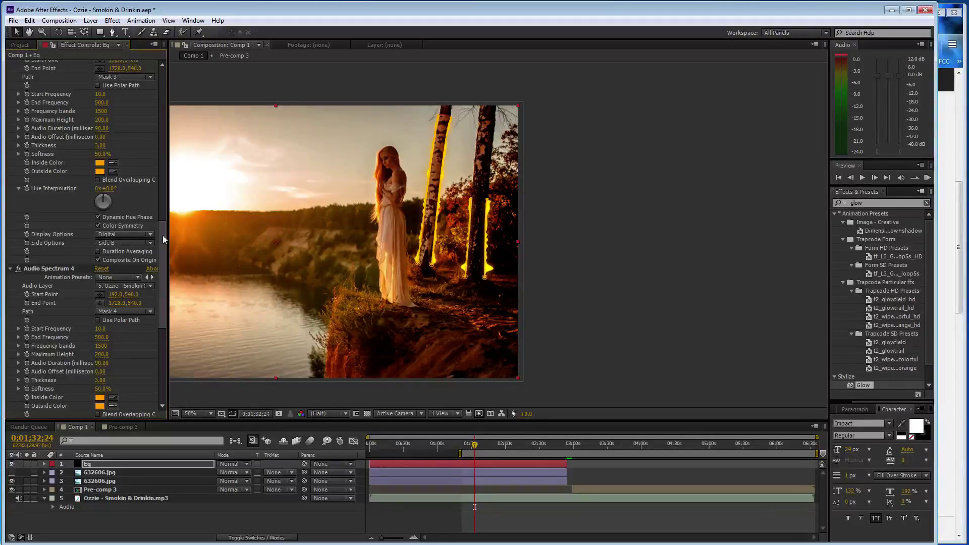
key("KP_0")
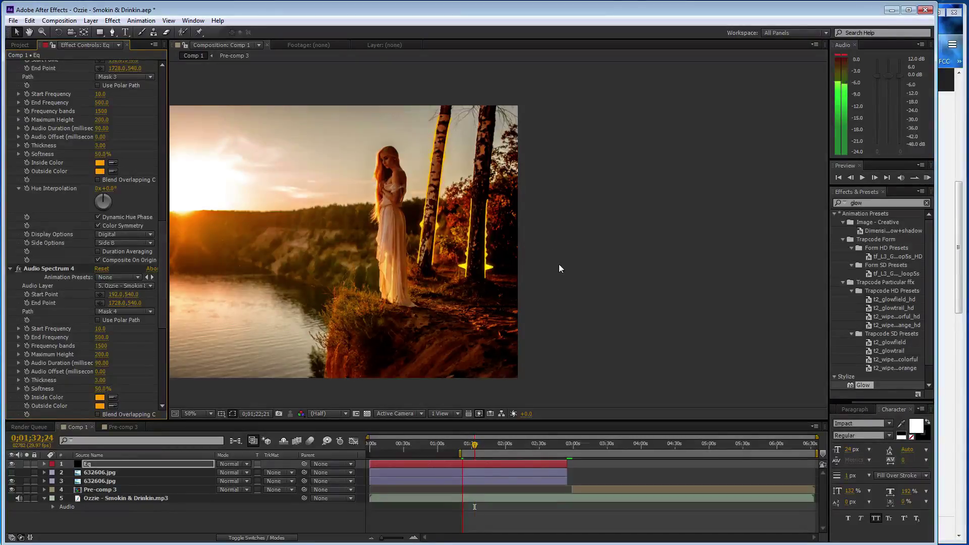
key("space")
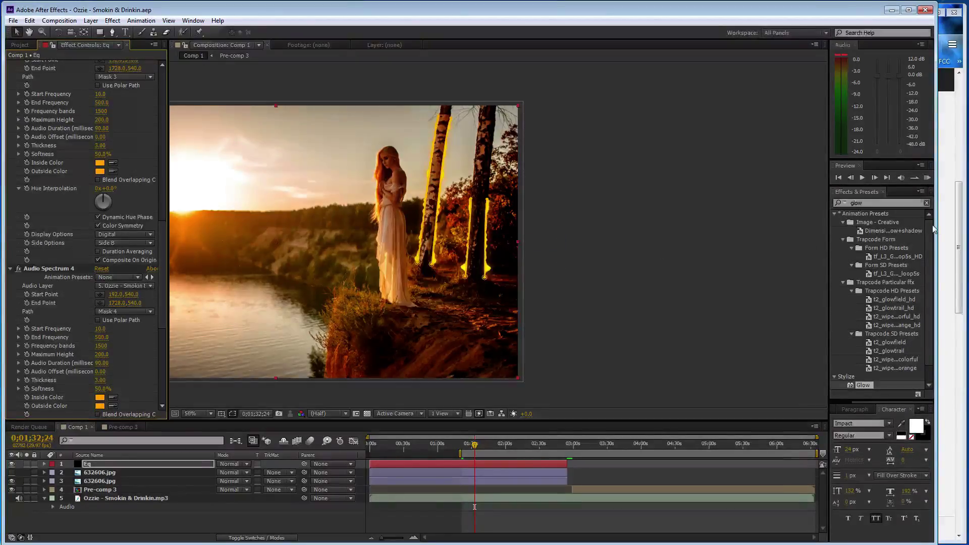
Step: Pan the composition view to show the whole sunset image and deselect the Eq layer
key("alt+Tab")
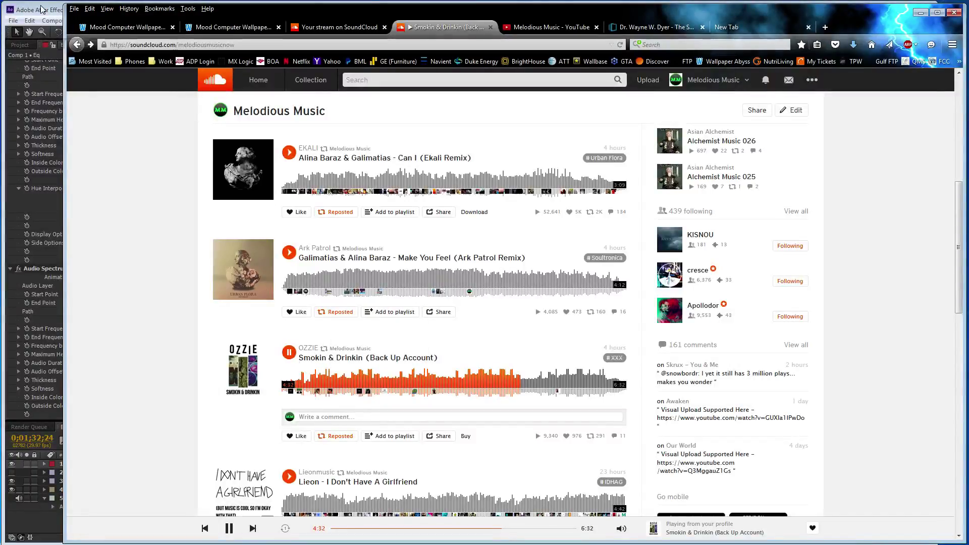
key("alt+Tab")
key("h")
left_click_drag(219, 220, 409, 220)
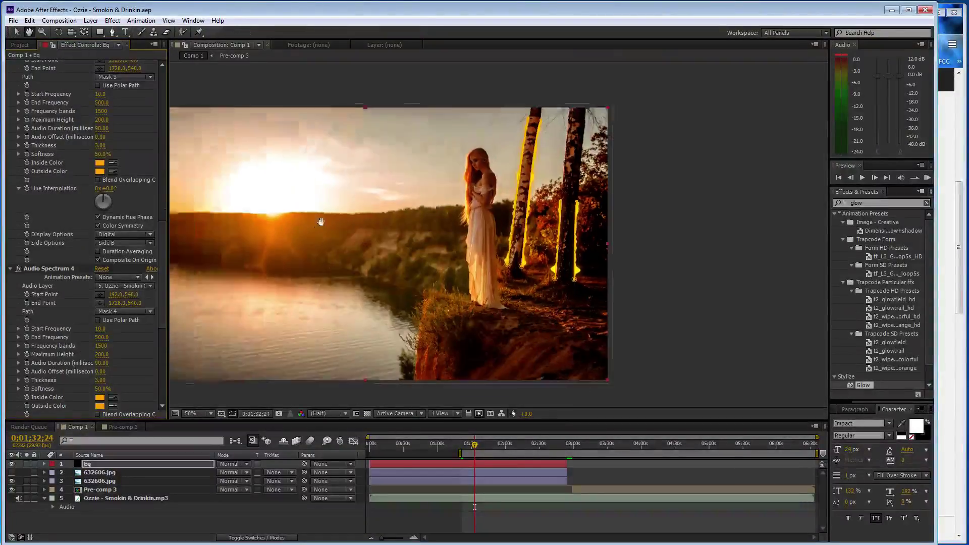
key("v")
left_click(196, 316)
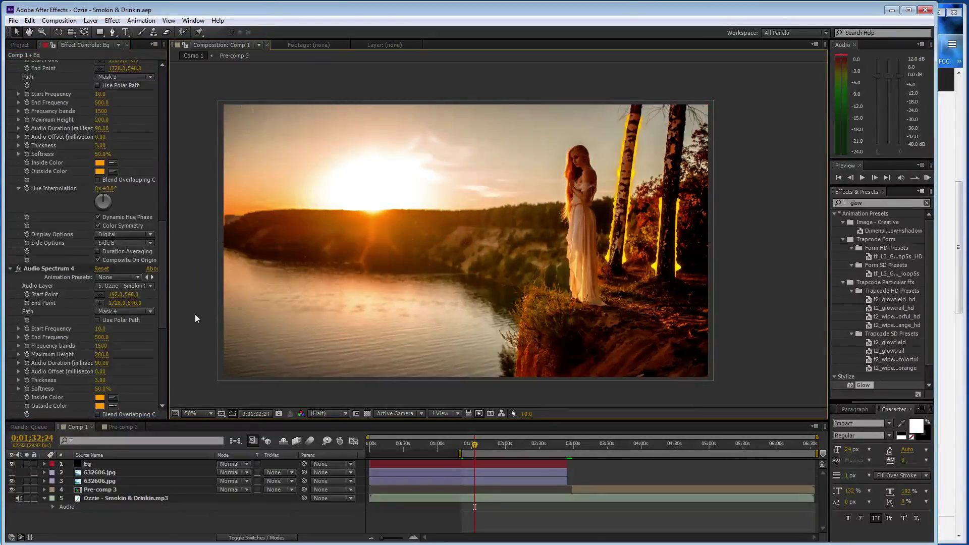
Step: Create a white solid layer named Snow
key("ctrl+y")
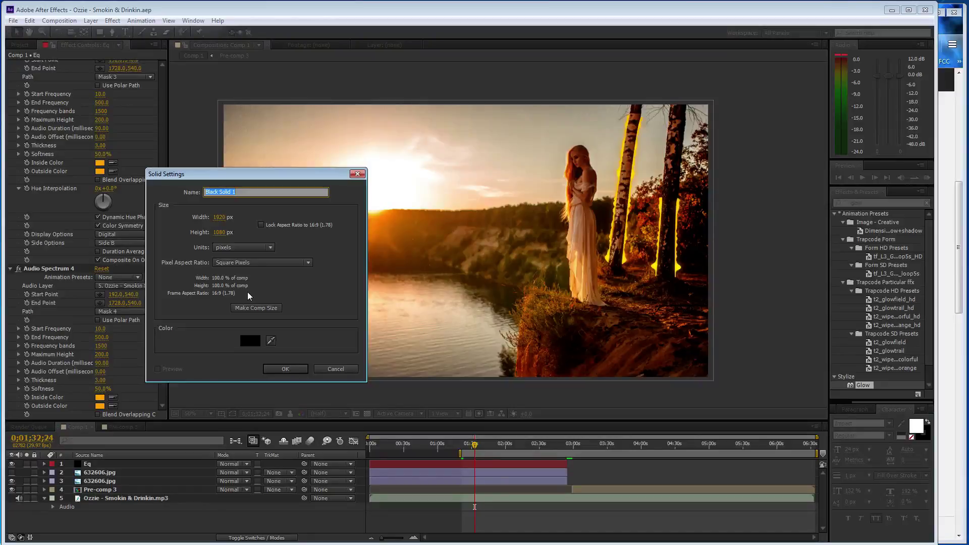
type("Snow")
left_click(256, 338)
left_click_drag(38, 177, 27, 172)
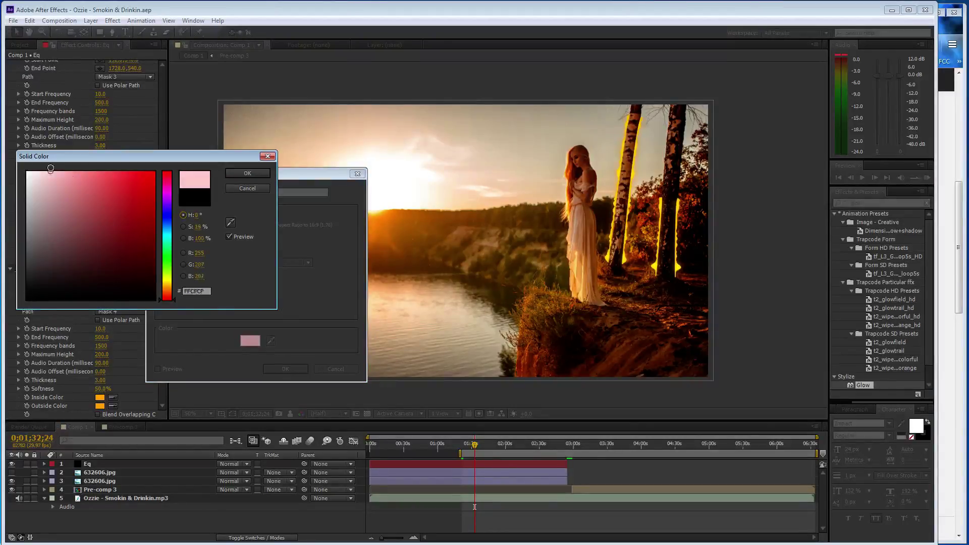
left_click(263, 171)
left_click(283, 370)
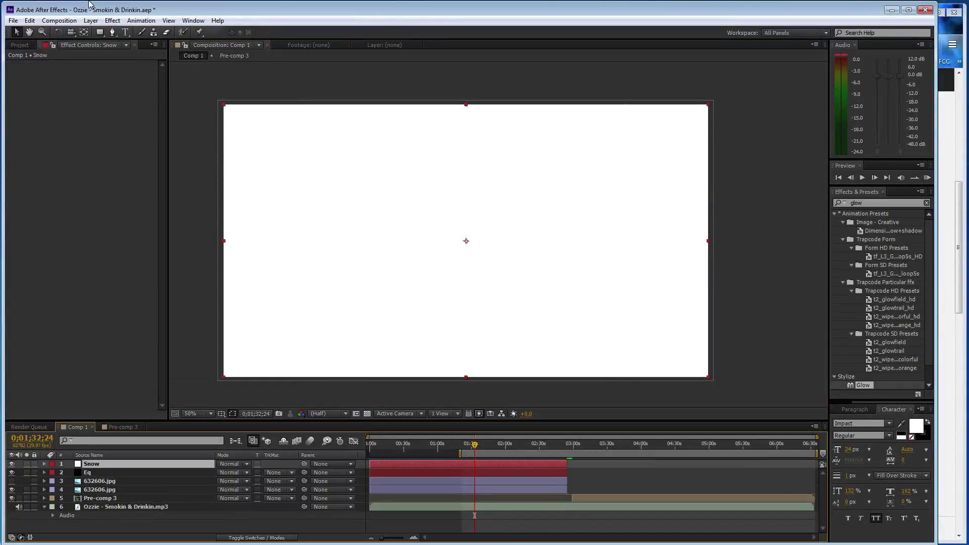
Step: Apply CC Snowfall to the Snow layer with Opacity 100
left_click(67, 23)
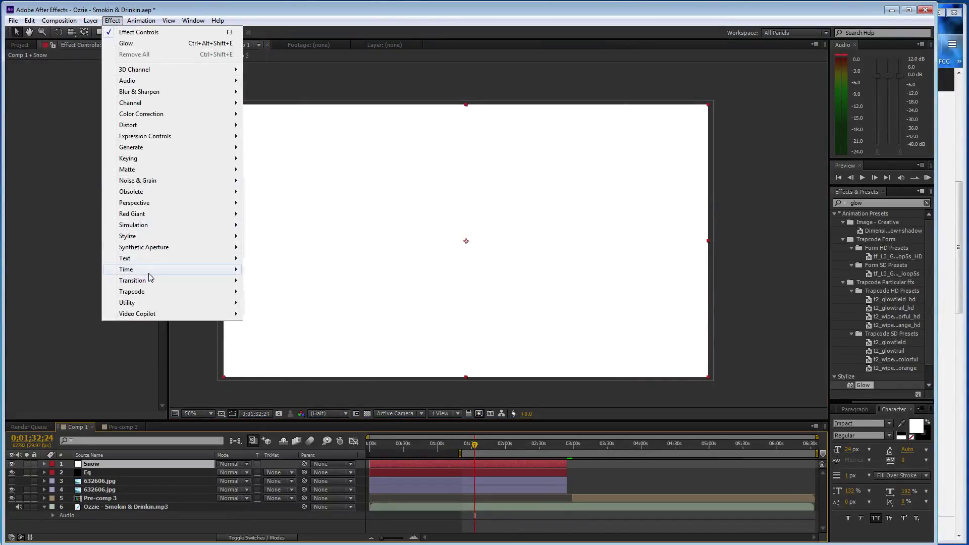
mouse_move(158, 225)
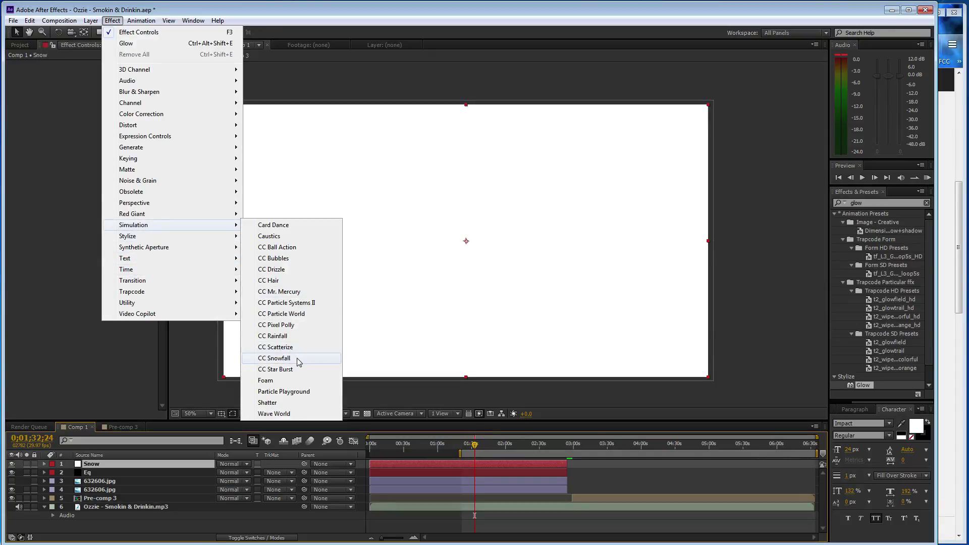
left_click(268, 358)
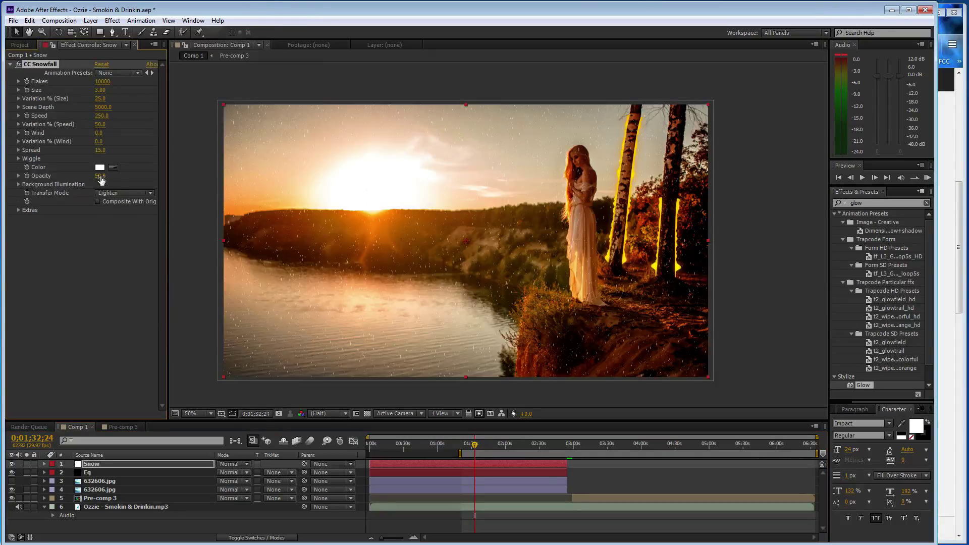
left_click_drag(100, 175, 141, 178)
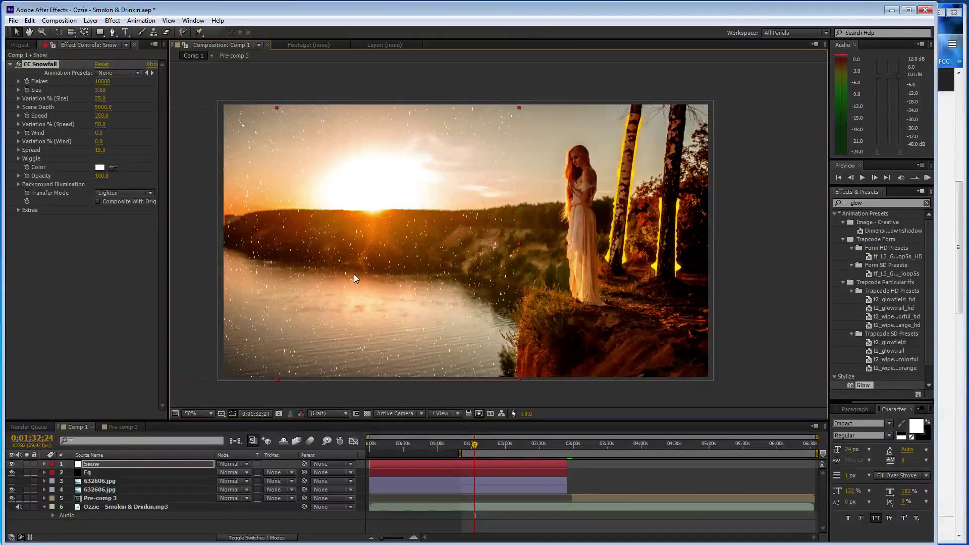
Step: Set 1000 flakes, scene depth 10000 and speed 100, then add a Glow effect
left_click(104, 82)
type("1000")
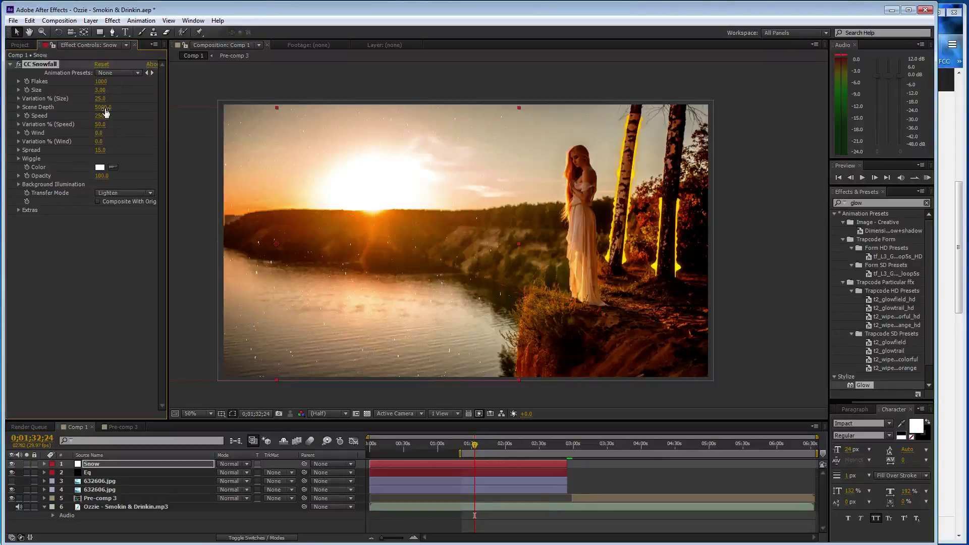
left_click(104, 107)
type("100")
key("Tab")
type("100")
key("Return")
double_click(862, 385)
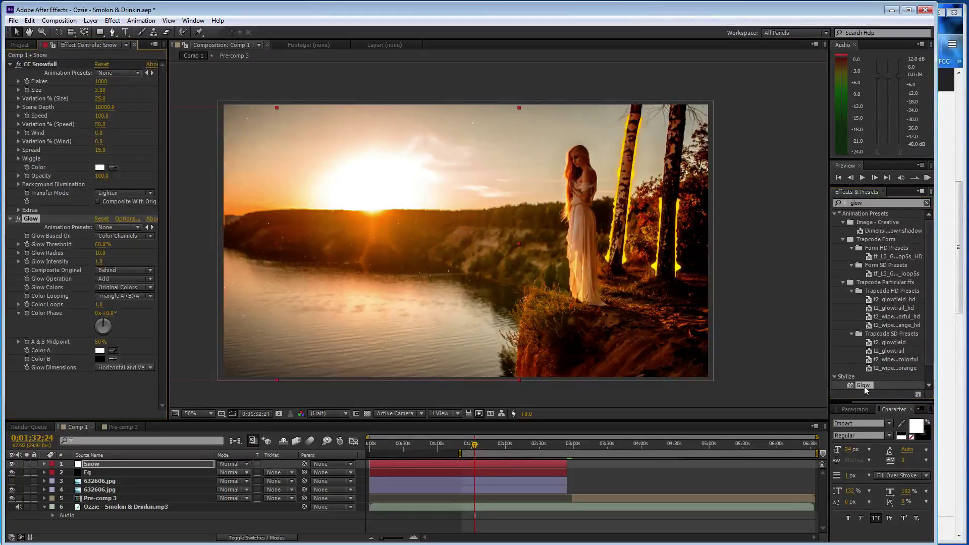
Step: Duplicate the Glow as Glow 2 and tilt the Snow layer slightly clockwise
key("ctrl+d")
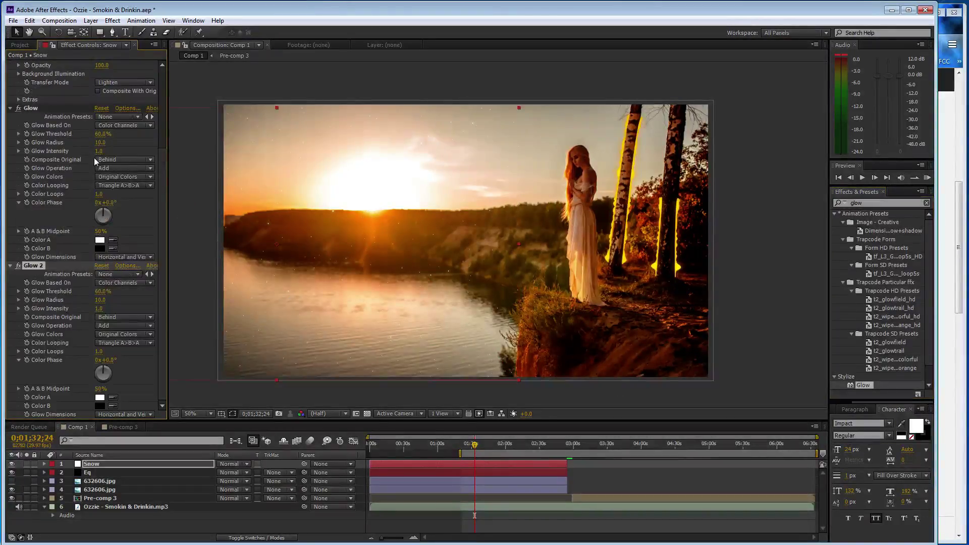
scroll(95, 160, "up", 5)
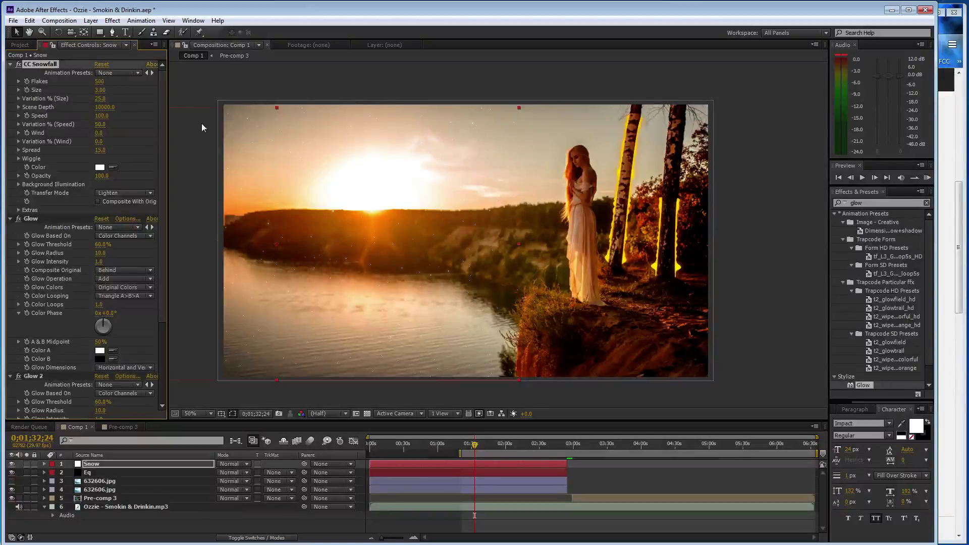
left_click(58, 32)
left_click_drag(523, 108, 536, 117)
key("ctrl+Down")
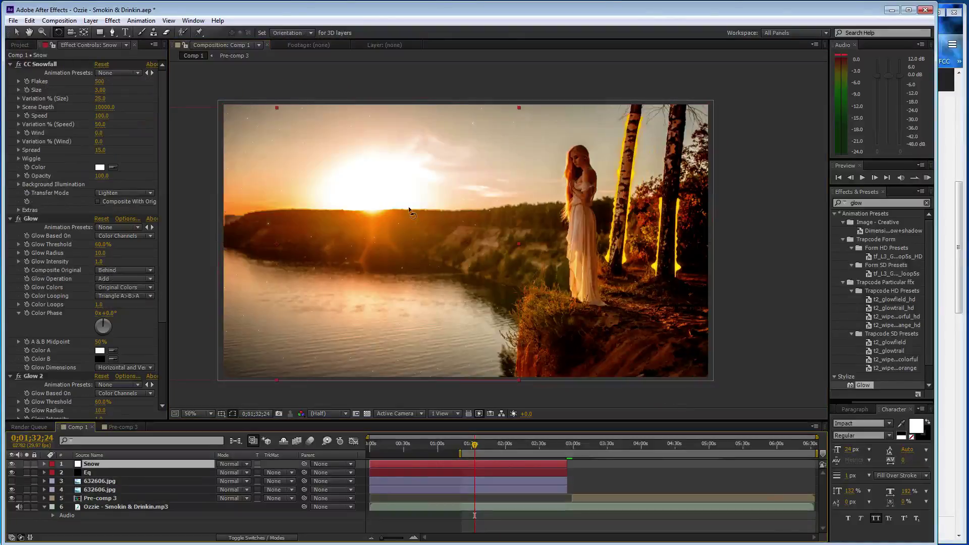
left_click(96, 464)
left_click_drag(565, 140, 569, 144)
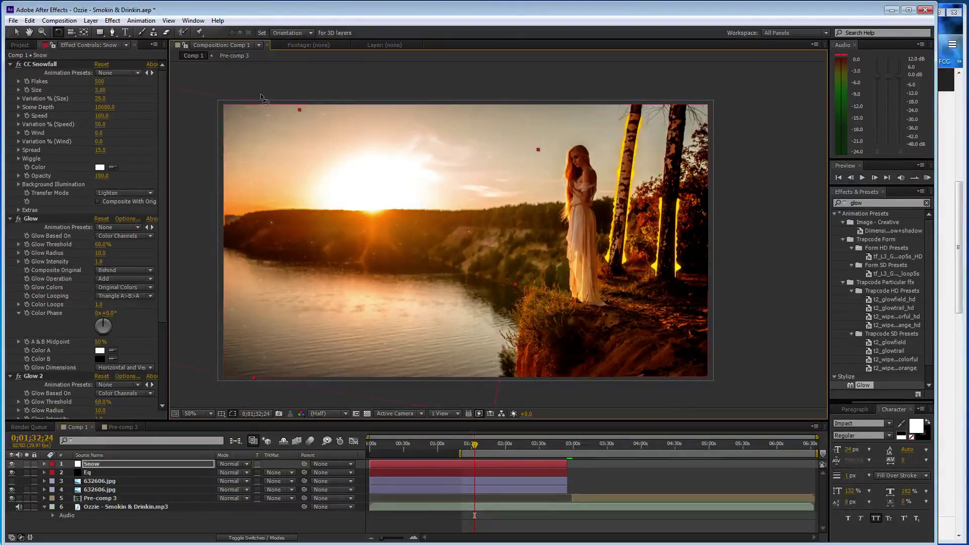
Step: Move the Snow layer up-left and stretch it down past the frame
left_click(17, 33)
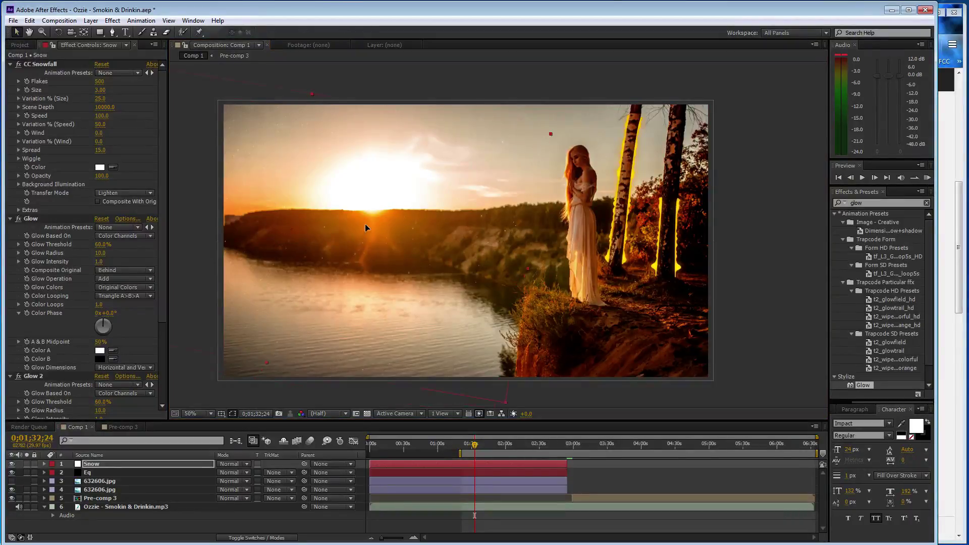
left_click_drag(372, 211, 369, 208)
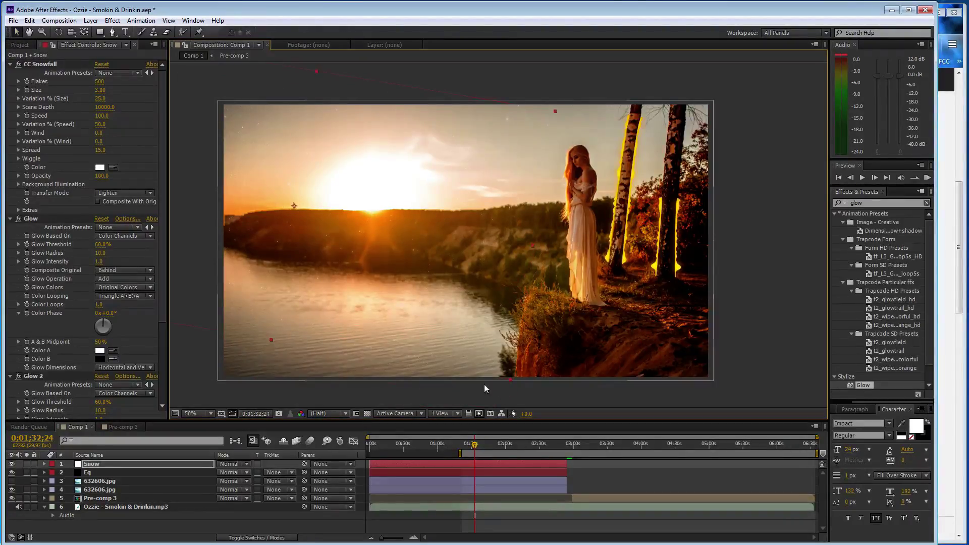
left_click_drag(509, 381, 504, 409)
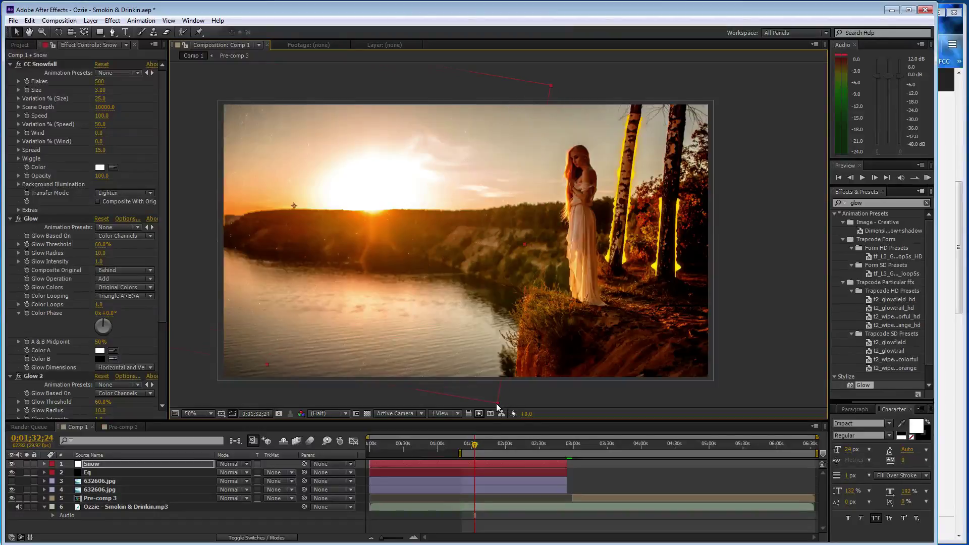
left_click_drag(503, 374, 501, 372)
Step: Hide the Eq spectrum layer and preview the snowfall
left_click(12, 473)
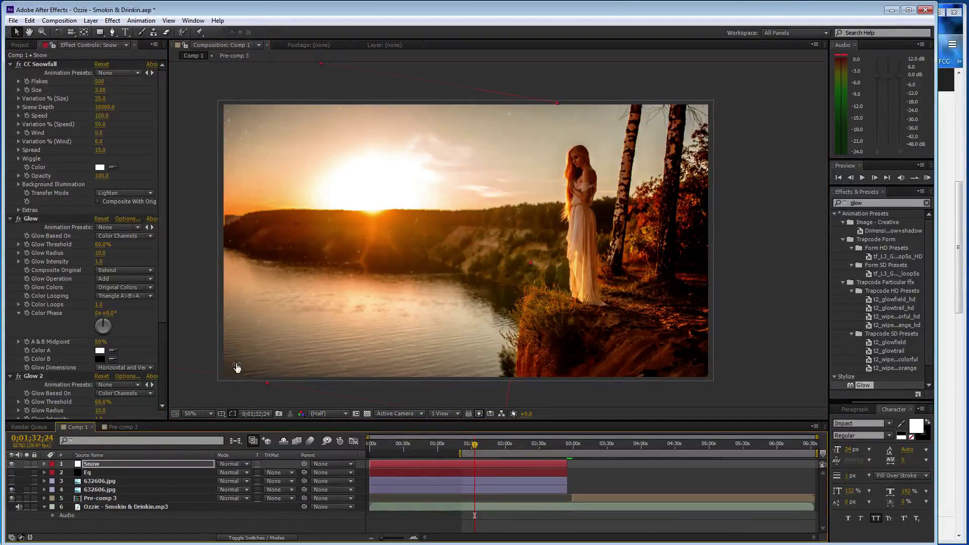
key("KP_0")
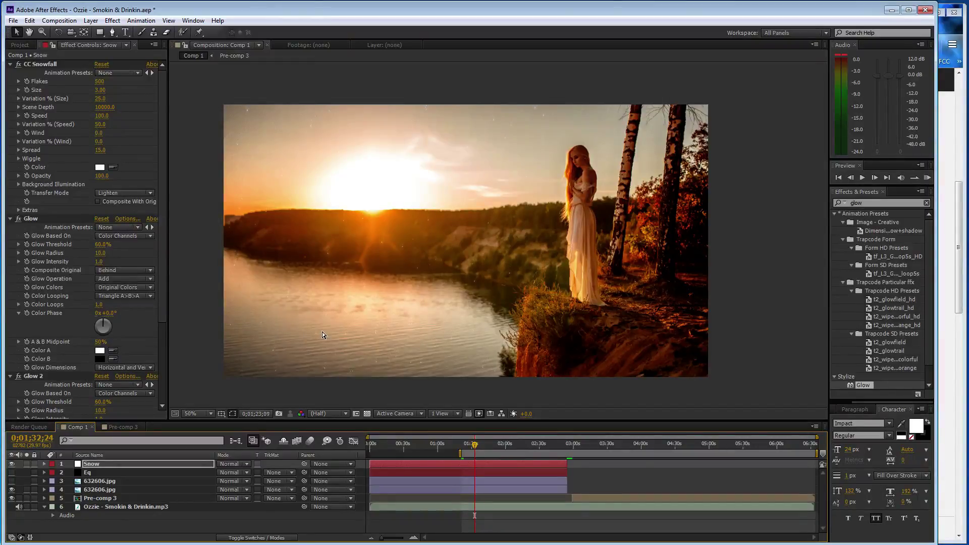
key("alt+Tab")
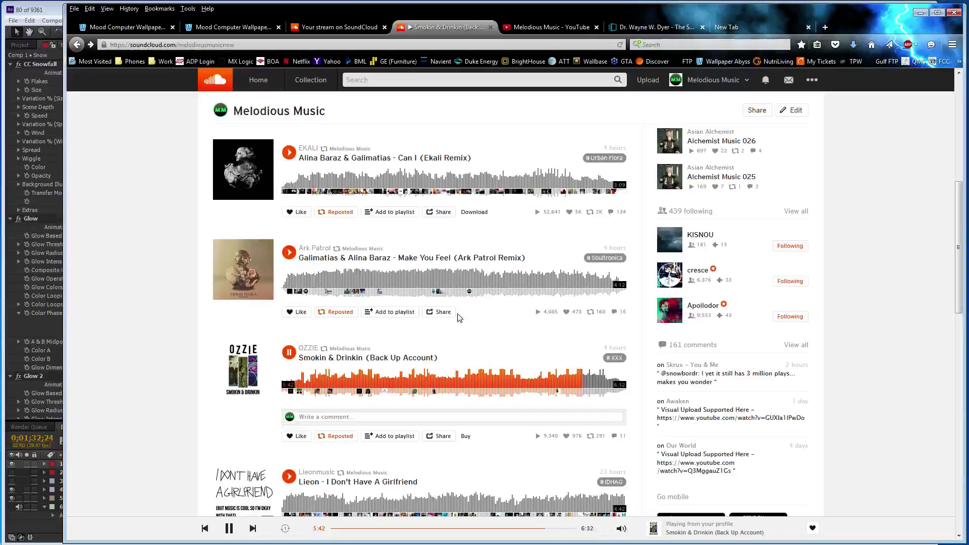
Step: Pause the Smokin & Drinkin track, then preview the composition with sound in After Effects
left_click(289, 352)
scroll(276, 309, "up", 3)
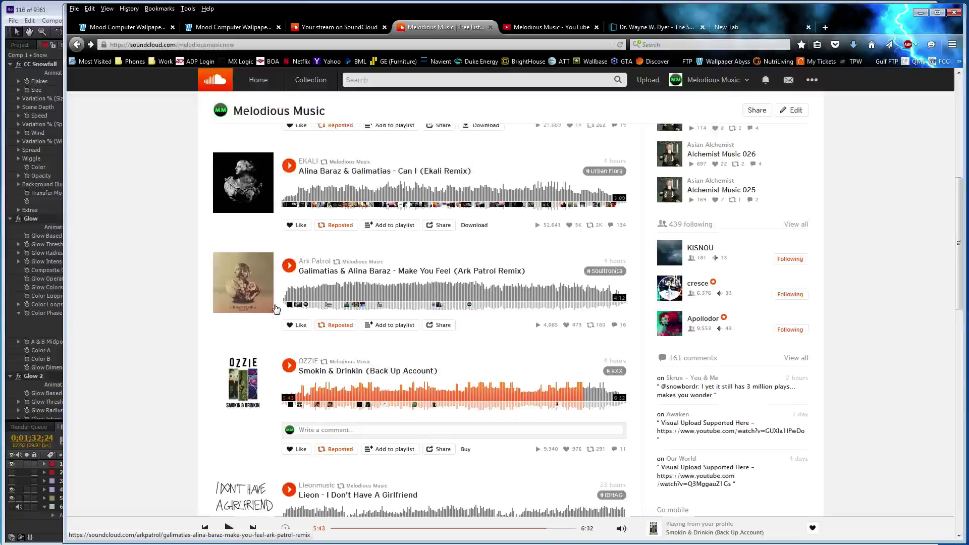
scroll(276, 308, "up", 5)
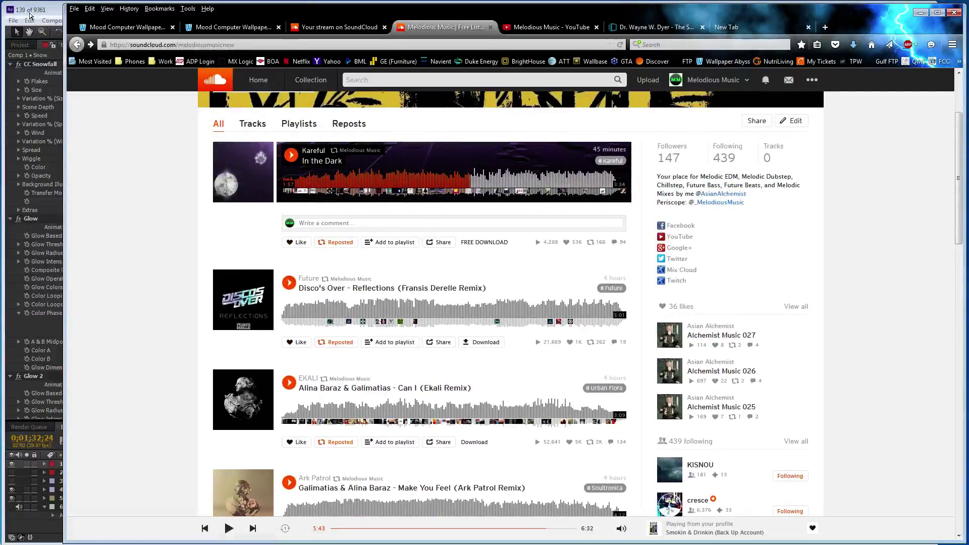
key("alt+Tab")
key("space")
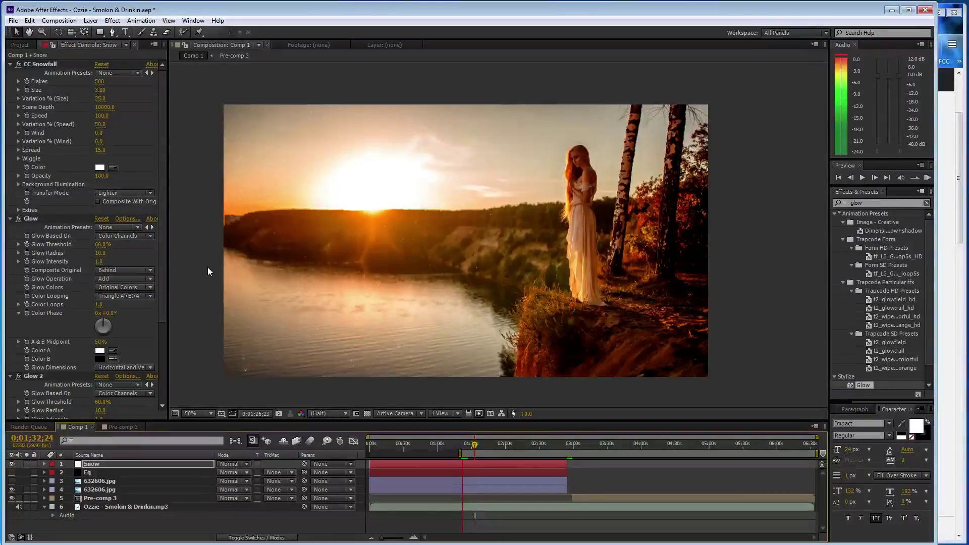
Step: Adjust the Snow layer's snowfall Speed and Wiggle settings, then preview the composition
left_click(103, 119)
left_click(100, 498)
left_click(114, 463)
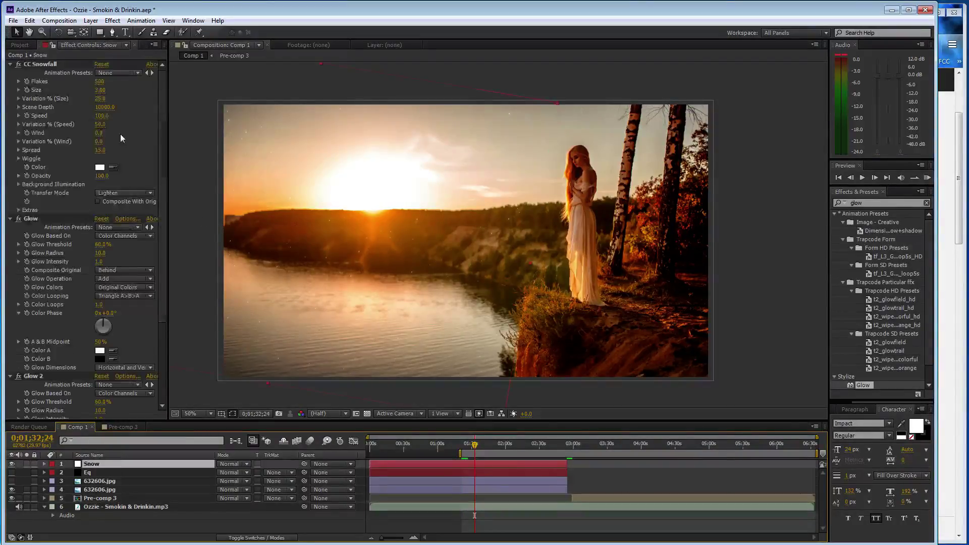
left_click(101, 115)
type("40")
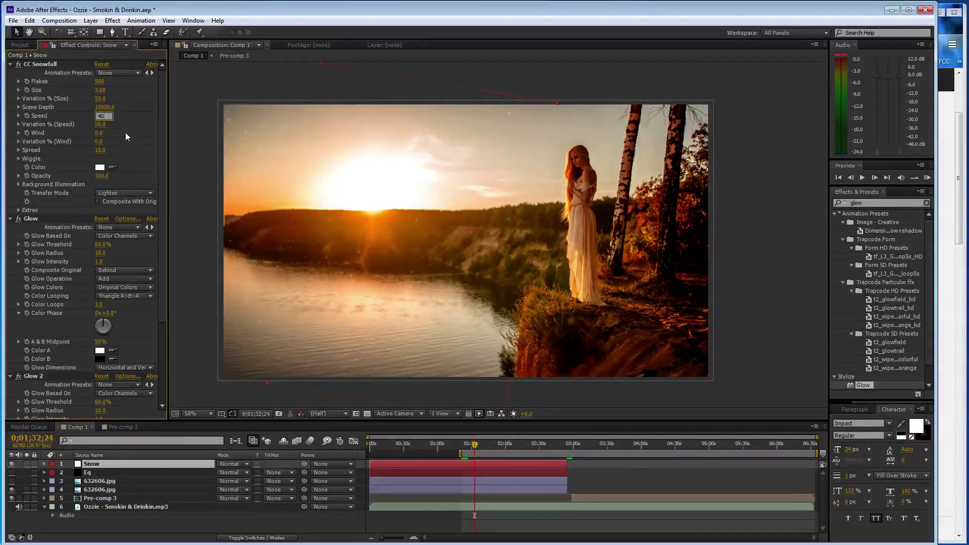
type("70")
left_click(18, 159)
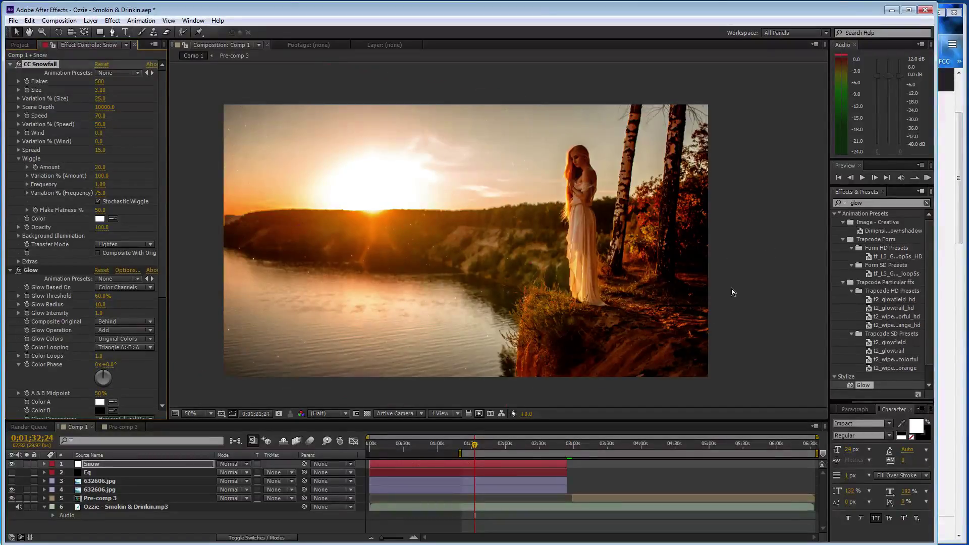
left_click(944, 215)
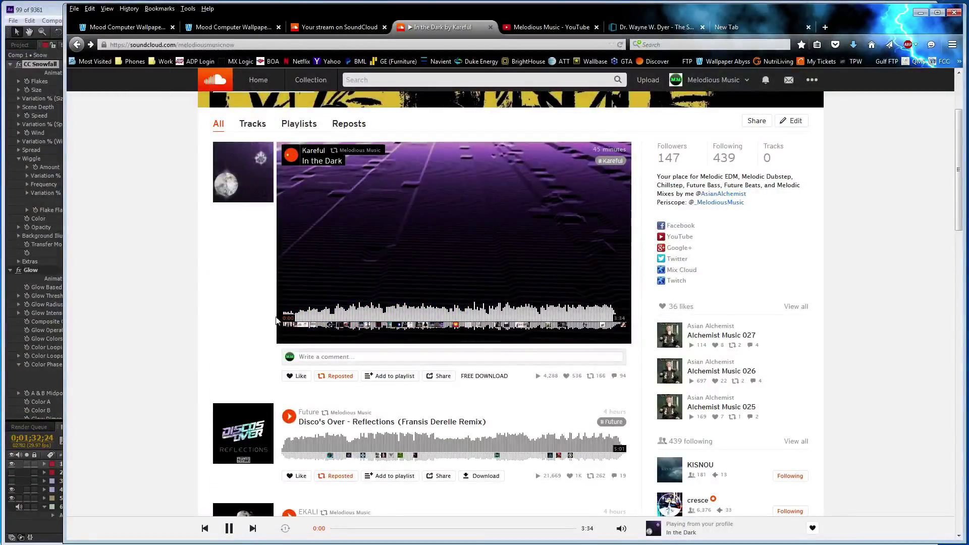
left_click(57, 7)
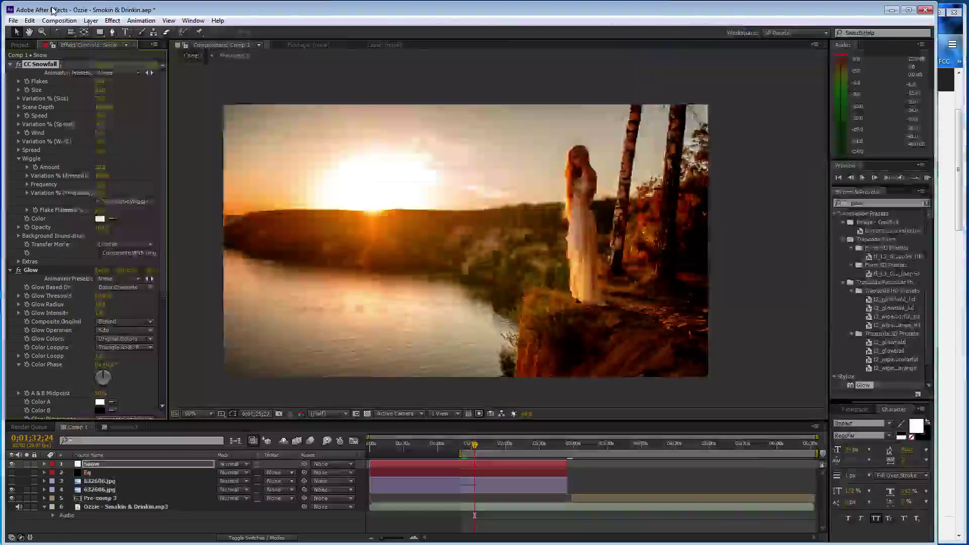
key("space")
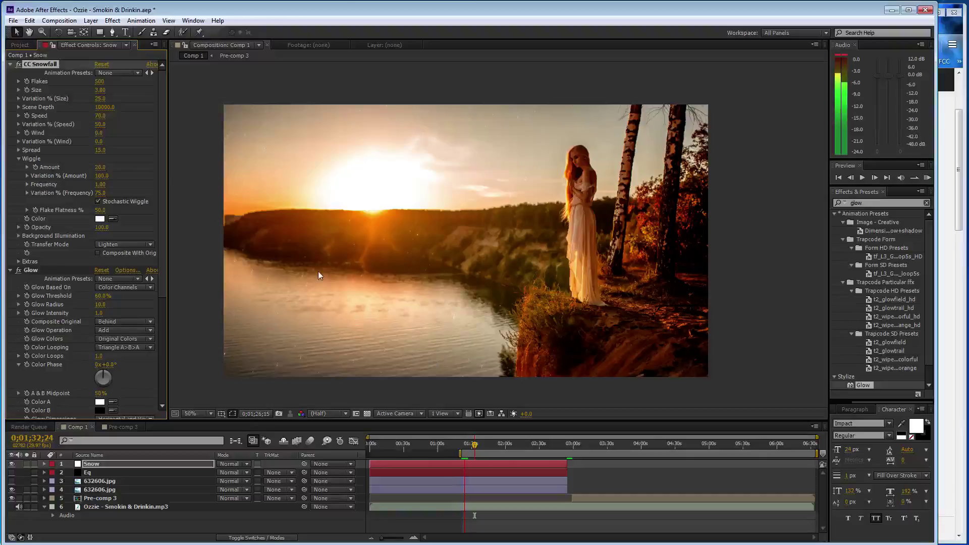
Step: Set snowfall speed to 60, save, and make the Eq spectrum layer visible again
left_click(99, 116)
type("60")
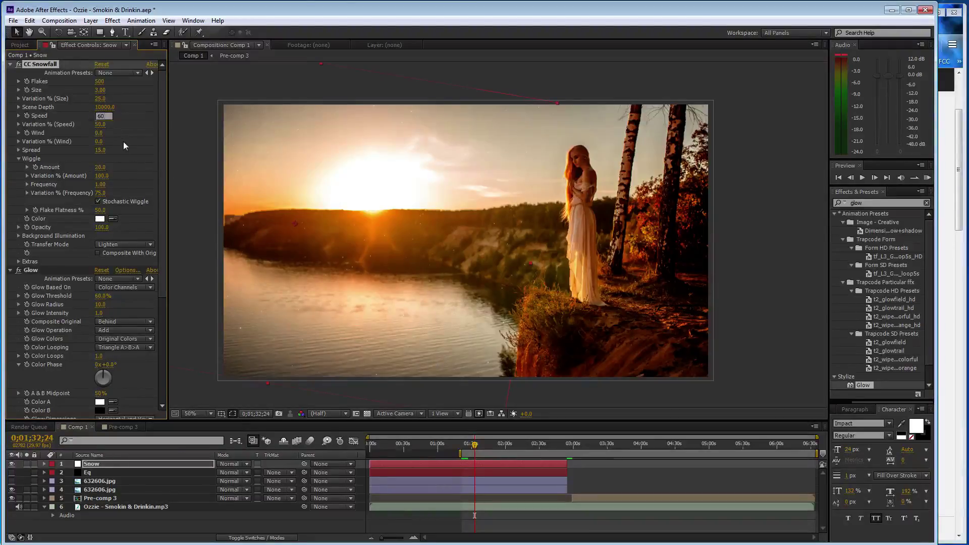
key("ctrl+s")
left_click(11, 472)
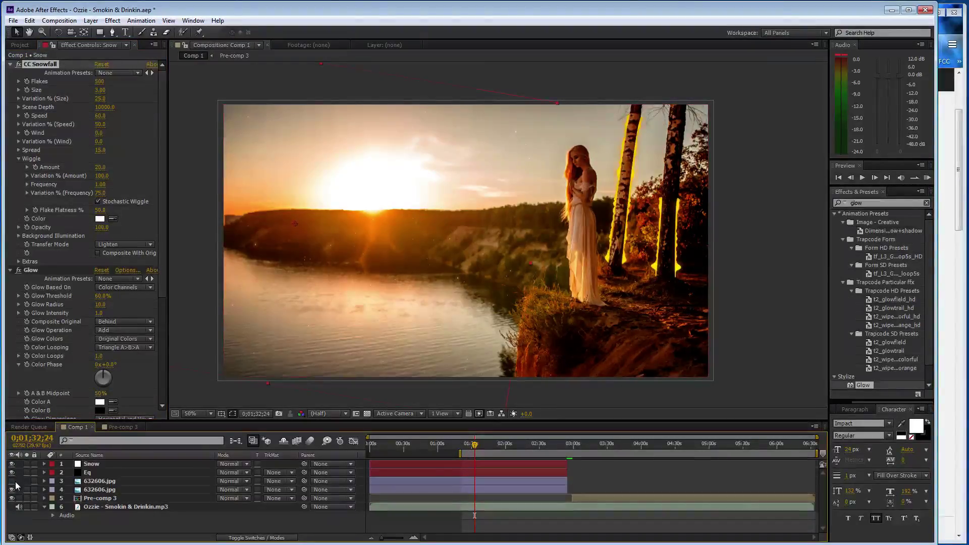
left_click(141, 491)
Step: Pre-compose the Snow, Eq and both 632606.jpg layers into Pre-comp 4
left_click(140, 463, "shift")
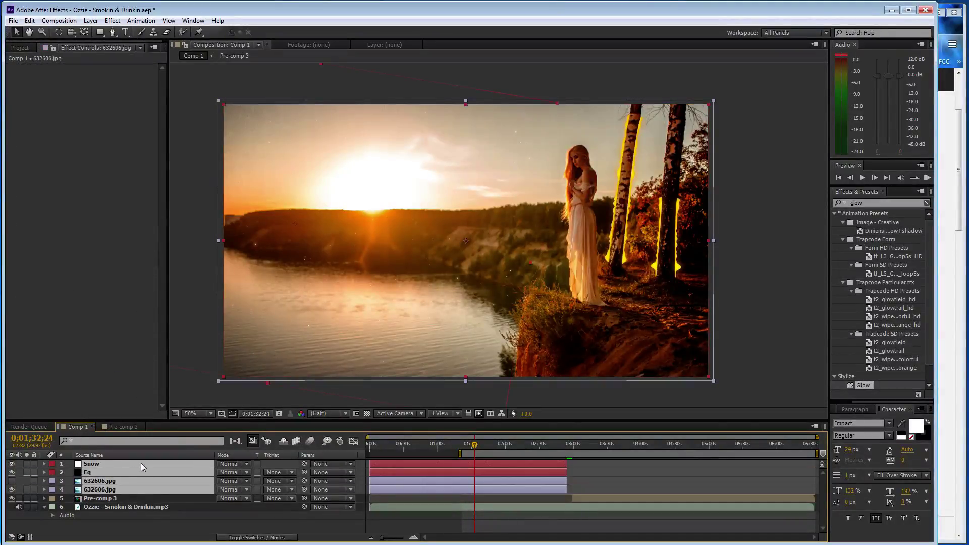
right_click(141, 463)
left_click(179, 381)
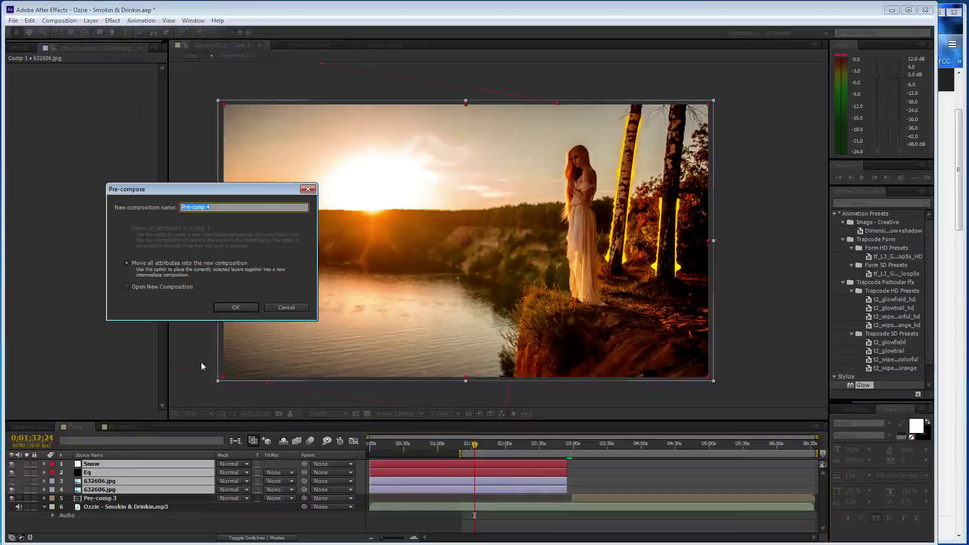
left_click(236, 307)
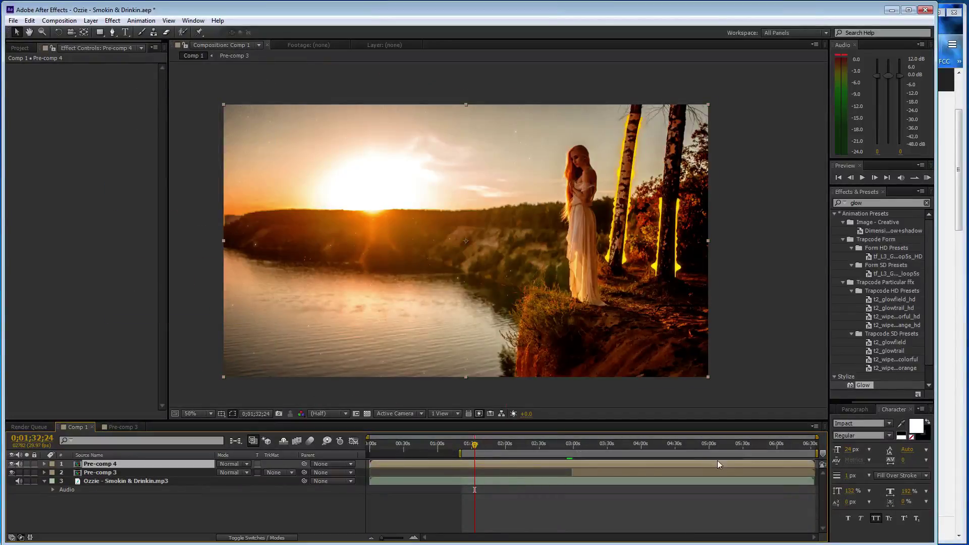
Step: Trim Pre-comp 4's out-point to about 2:54 in Comp 1
left_click_drag(478, 450, 548, 447)
left_click(122, 427)
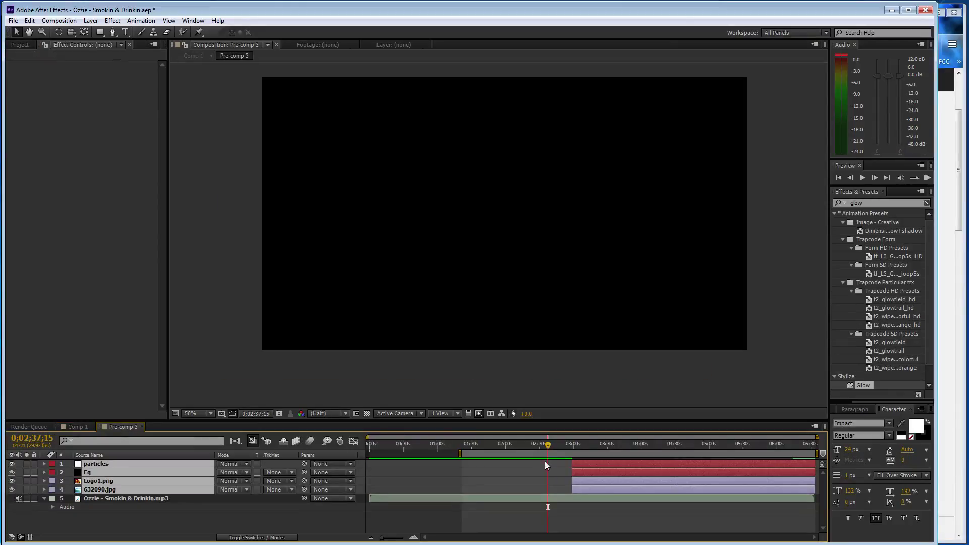
left_click(69, 427)
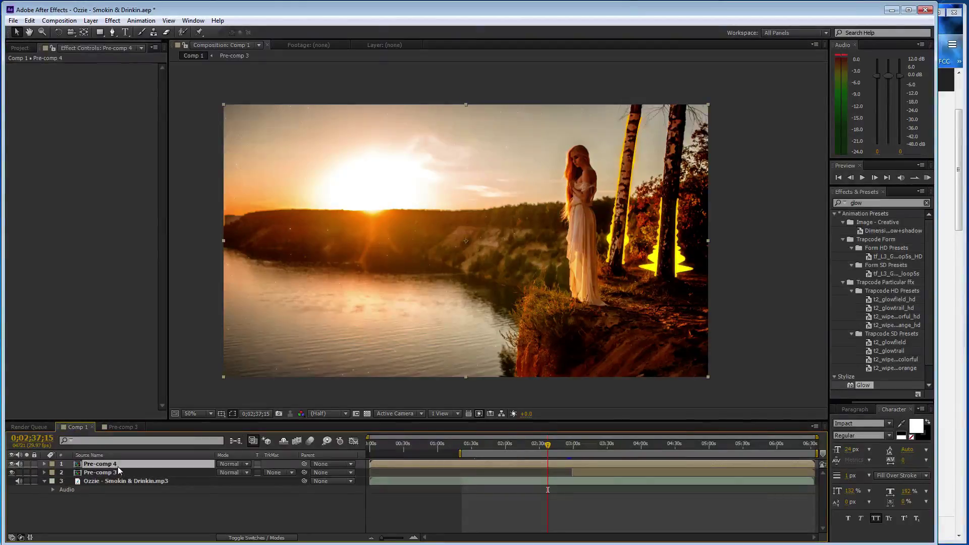
double_click(117, 466)
left_click_drag(549, 447, 568, 447)
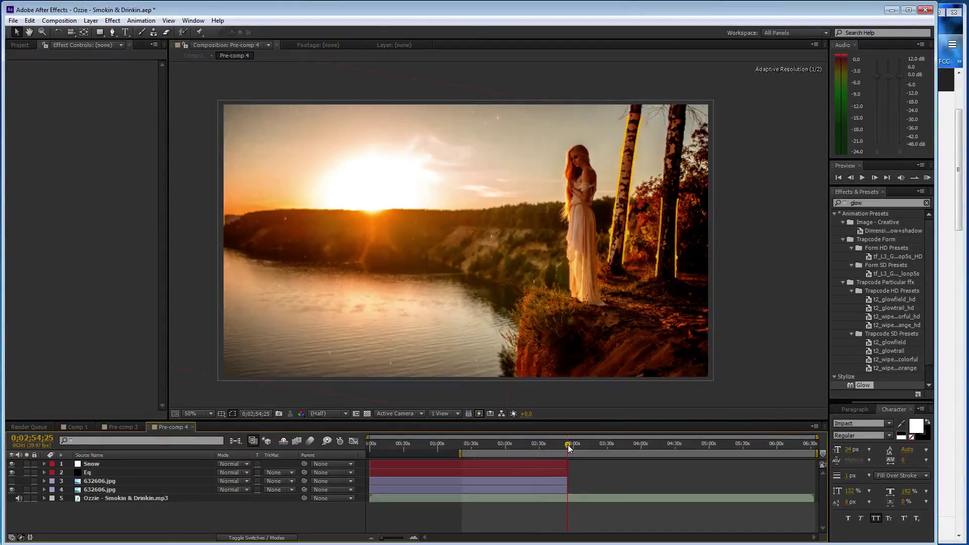
left_click(63, 425)
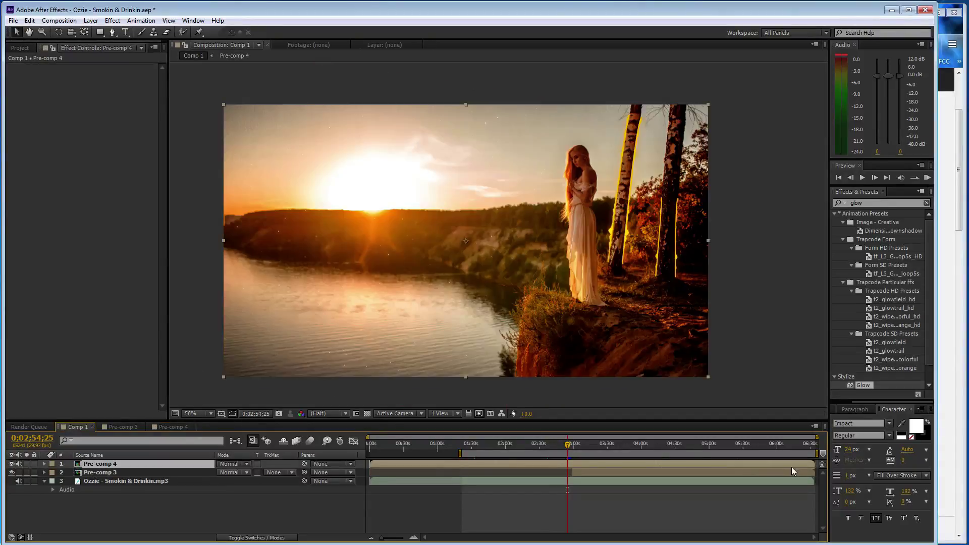
left_click_drag(814, 461, 567, 468)
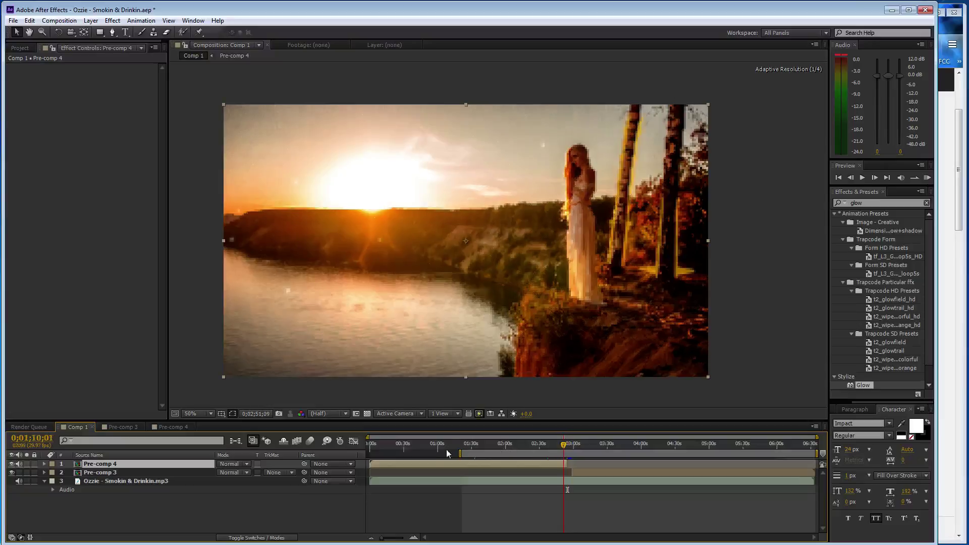
left_click(404, 445)
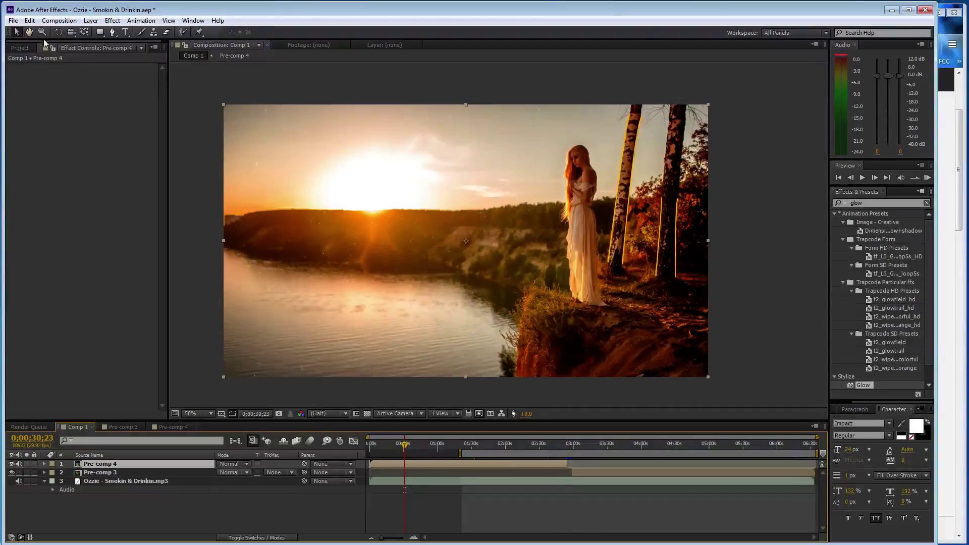
left_click(19, 48)
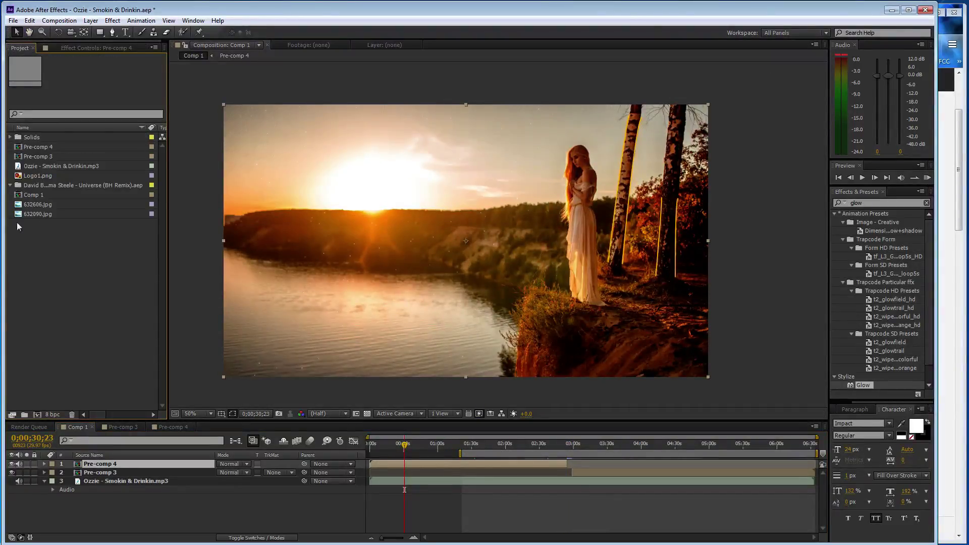
Step: Add the imported Comp 1 as a layer in the main composition
left_click(66, 311)
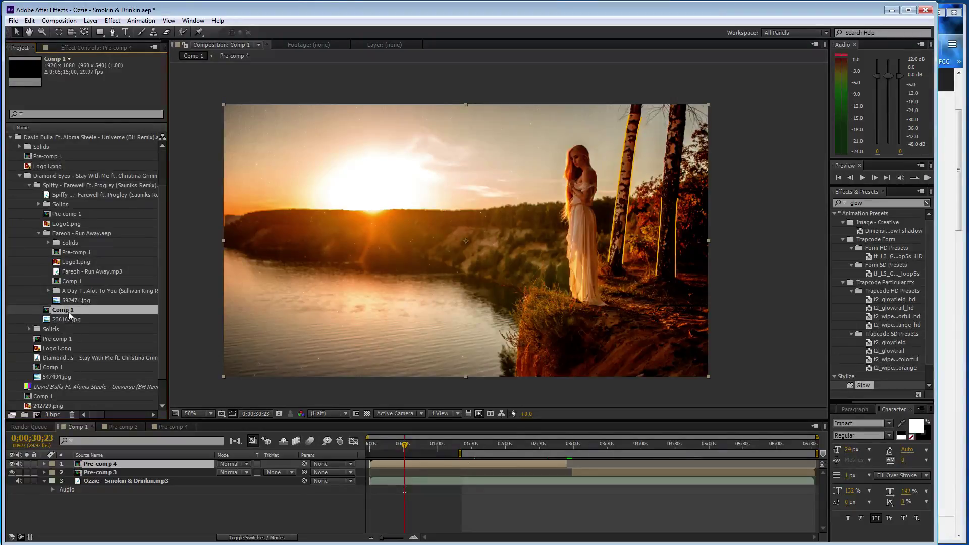
left_click_drag(69, 316, 127, 470)
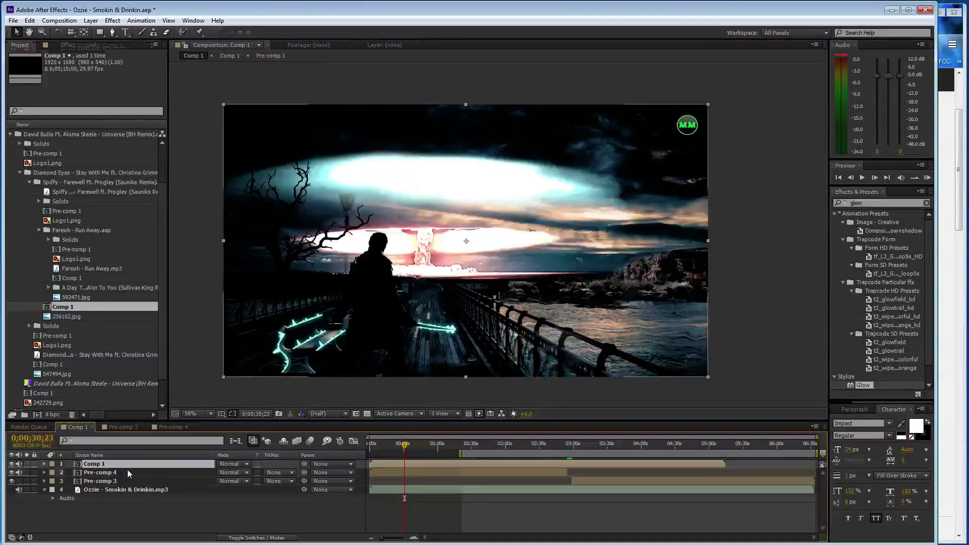
double_click(128, 472)
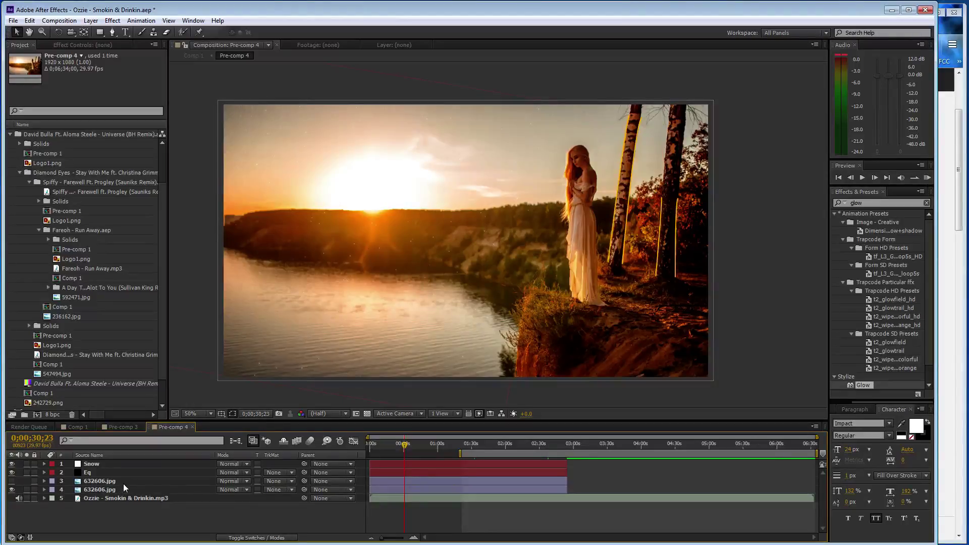
left_click(193, 427)
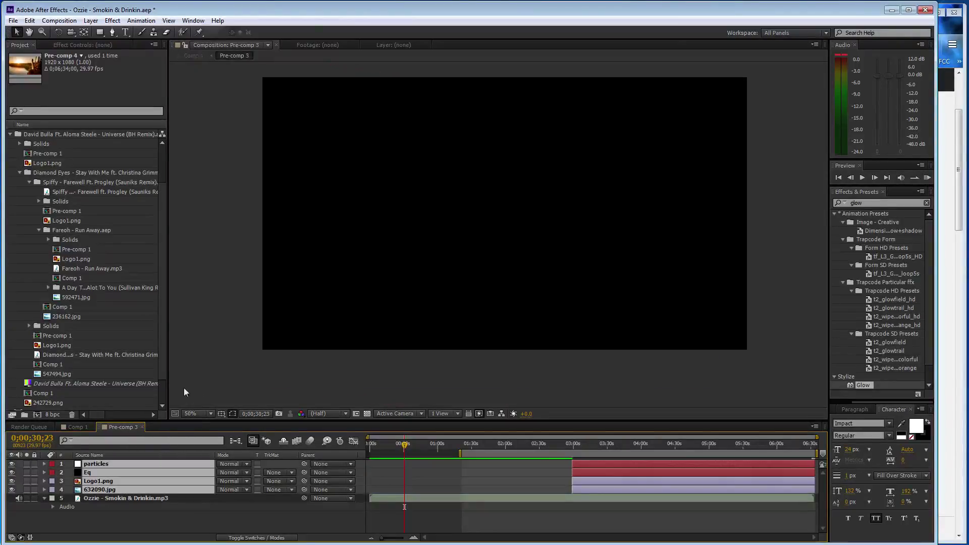
left_click(142, 427)
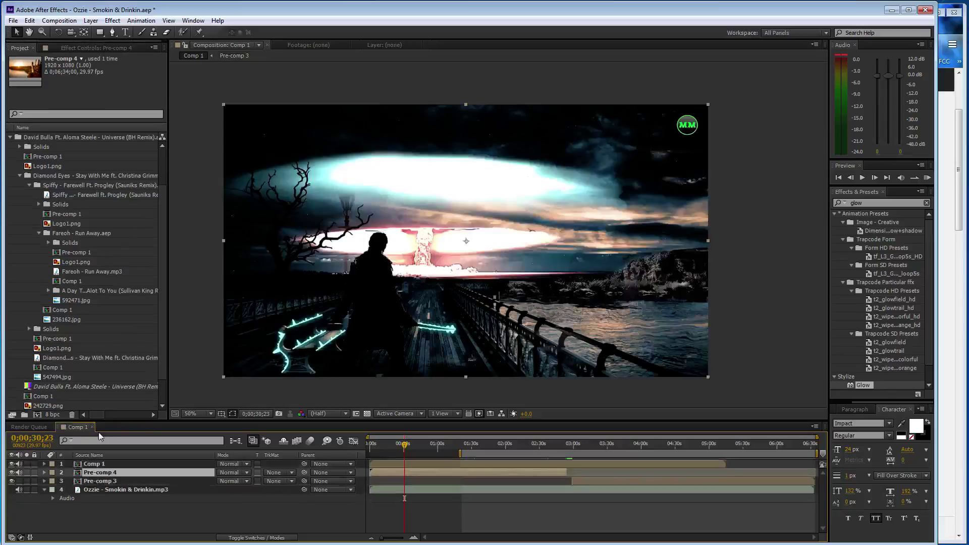
Step: Take the Logo1.png layer from the nested Comp 1, then delete the Comp 1 layer
left_click(99, 468)
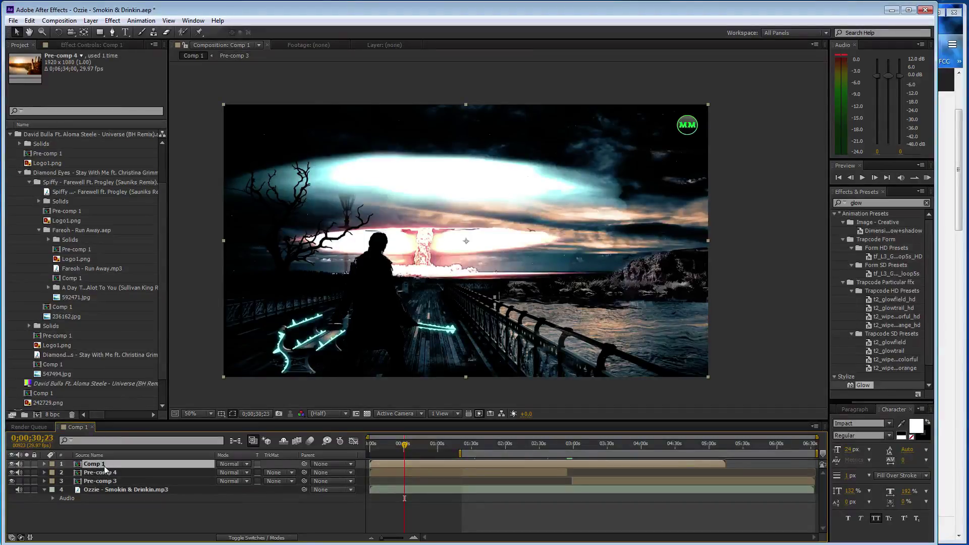
double_click(108, 466)
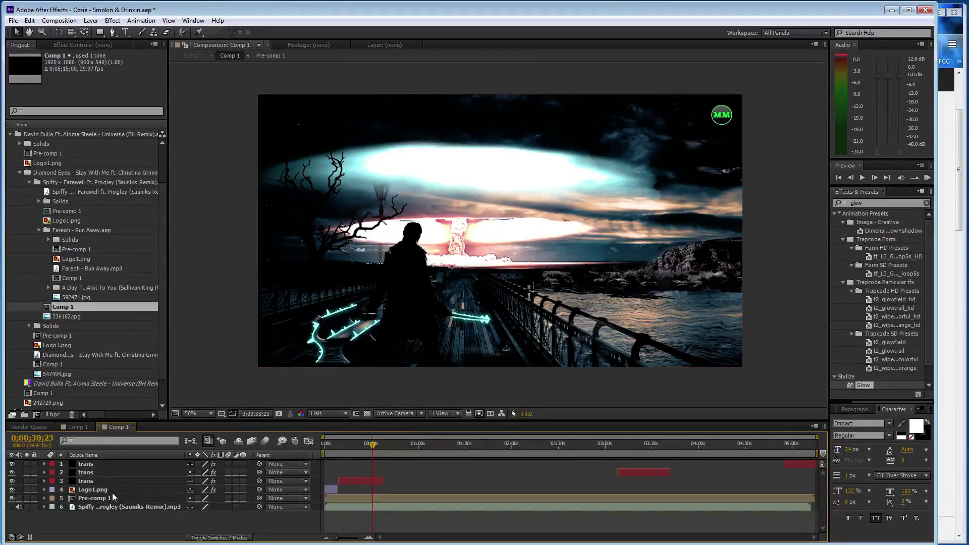
left_click(111, 491)
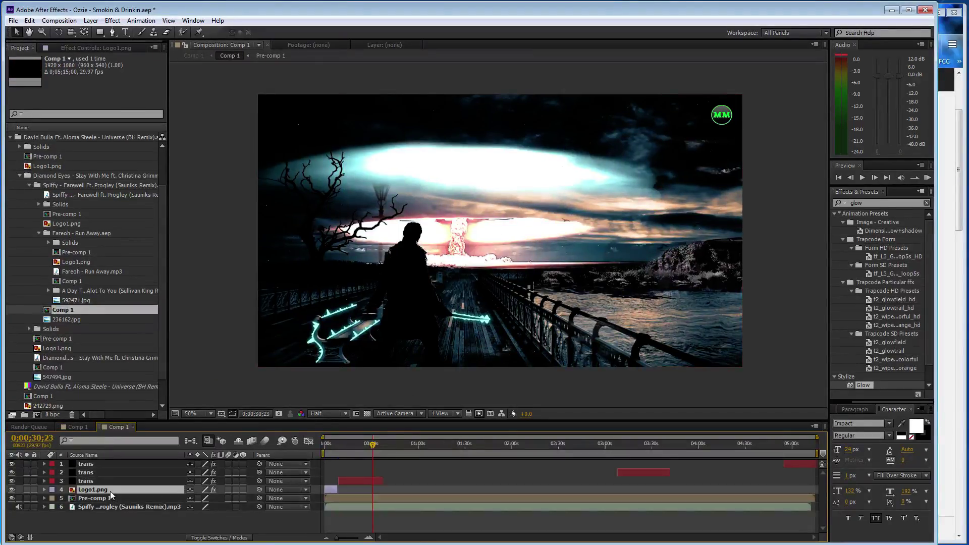
left_click(133, 427)
left_click(127, 471)
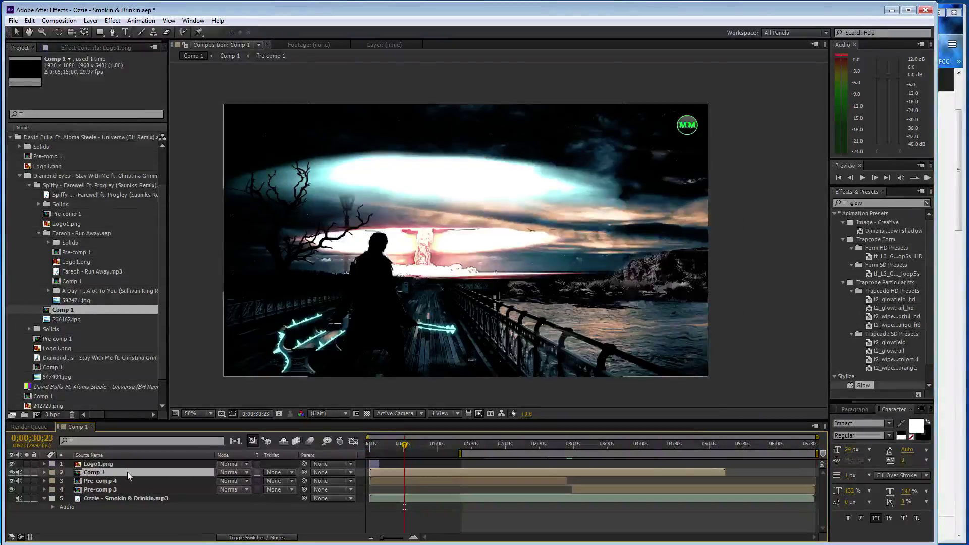
key("Delete")
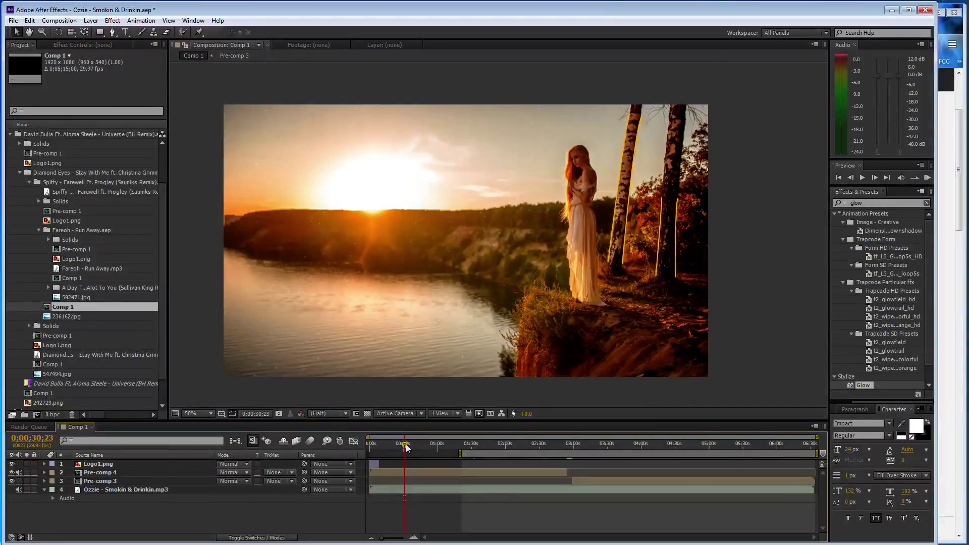
left_click_drag(407, 447, 380, 449)
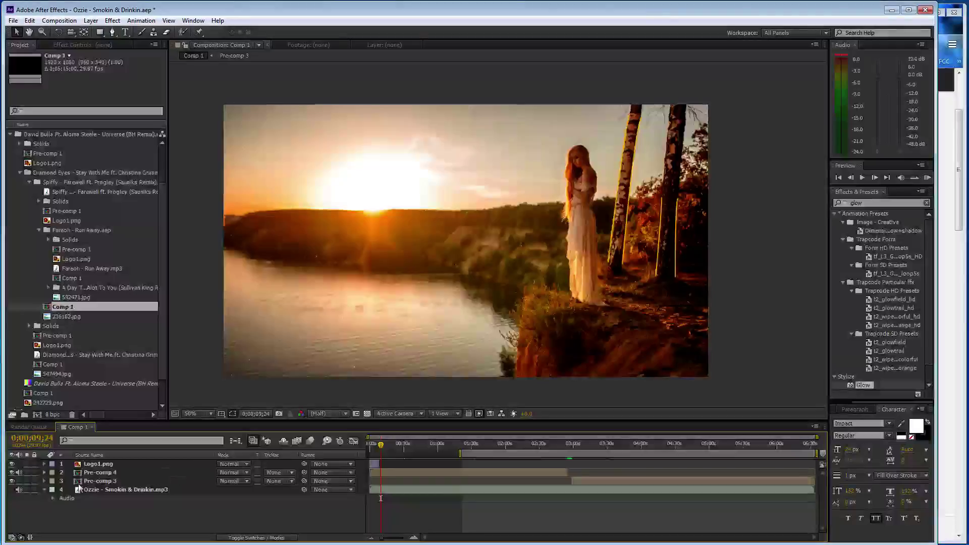
Step: In Pre-comp 4, turn the third layer's visibility back on
double_click(135, 476)
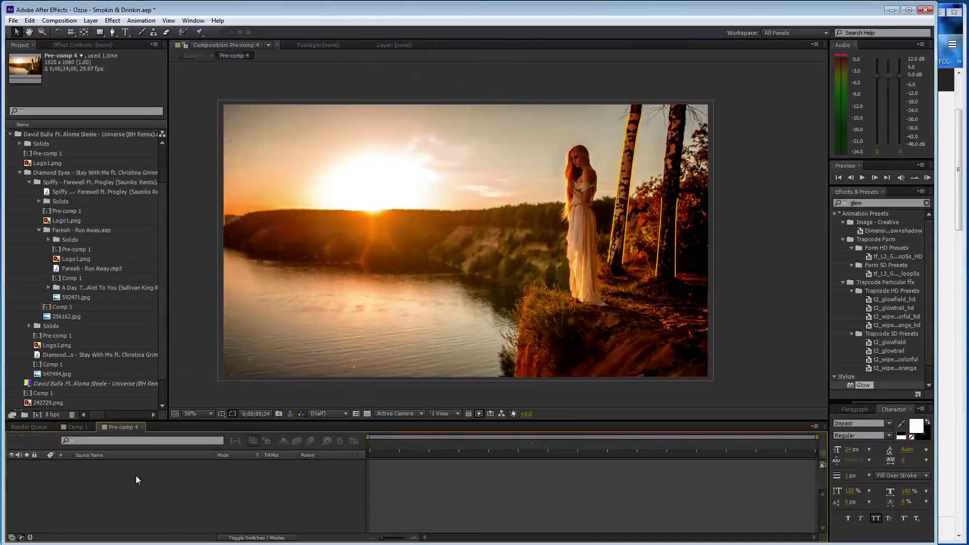
left_click(171, 465)
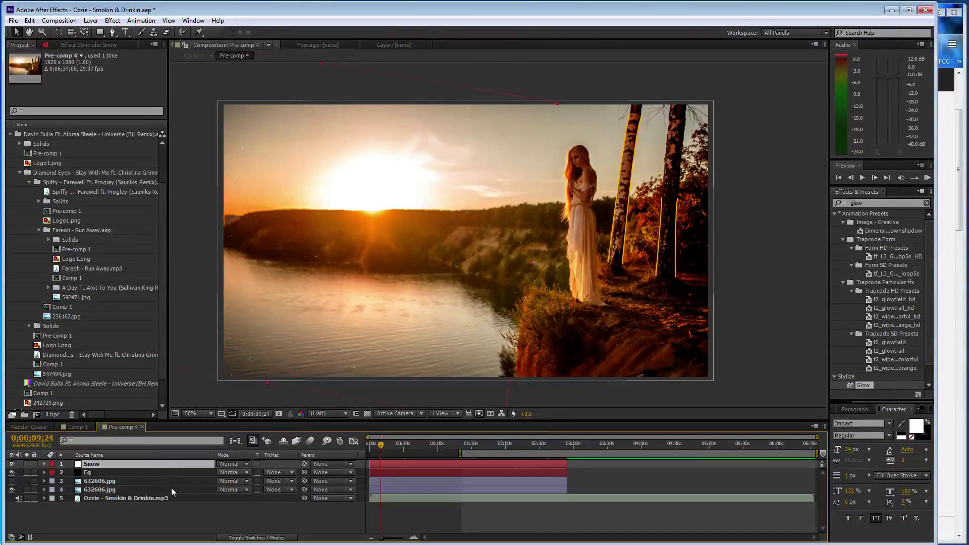
left_click(171, 487, "shift")
left_click(12, 482)
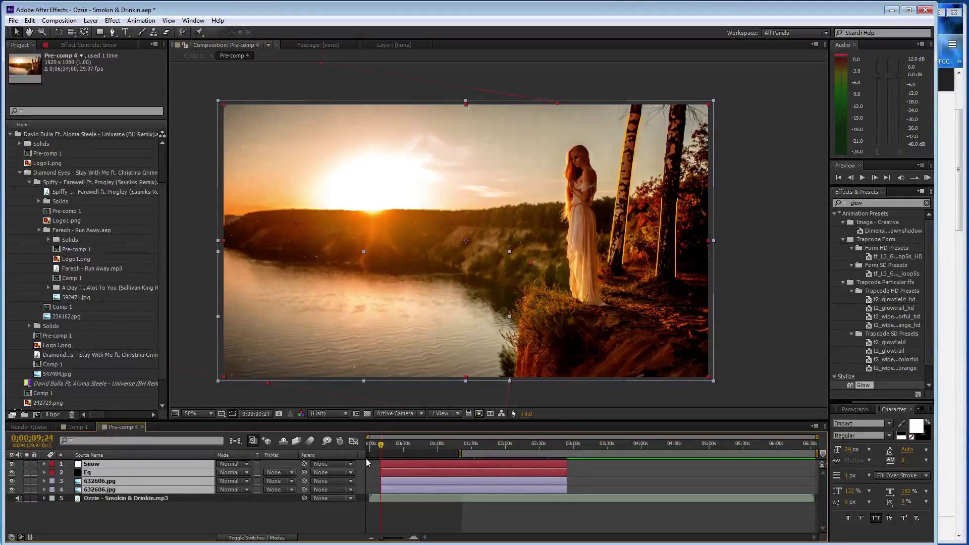
left_click(80, 427)
left_click(182, 516)
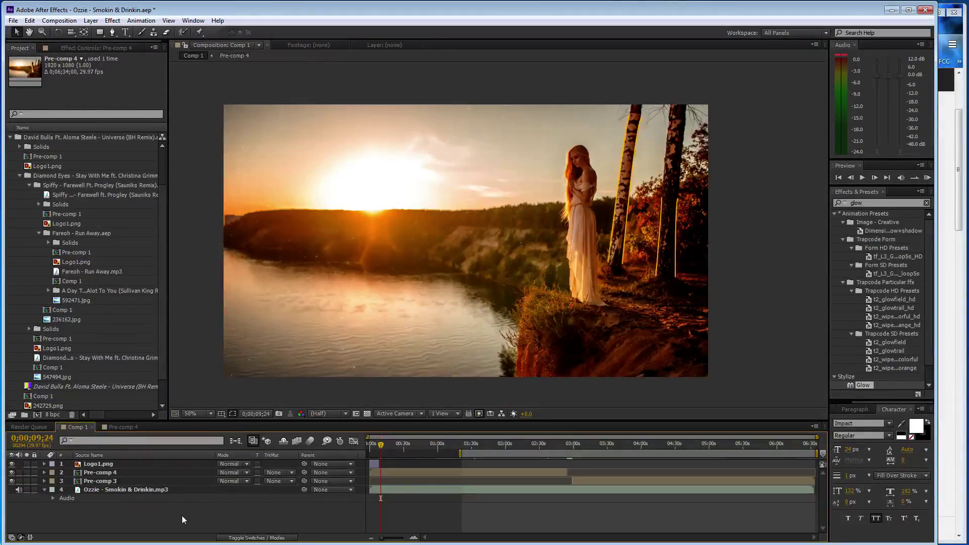
Step: Create a black 1920×1080 solid named trans in Comp 1
key("ctrl+y")
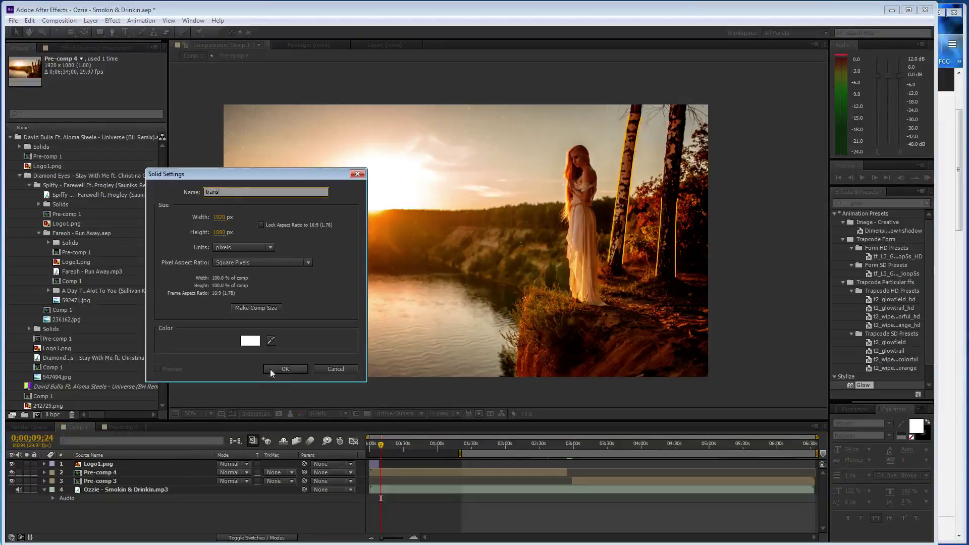
left_click(250, 340)
left_click(86, 266)
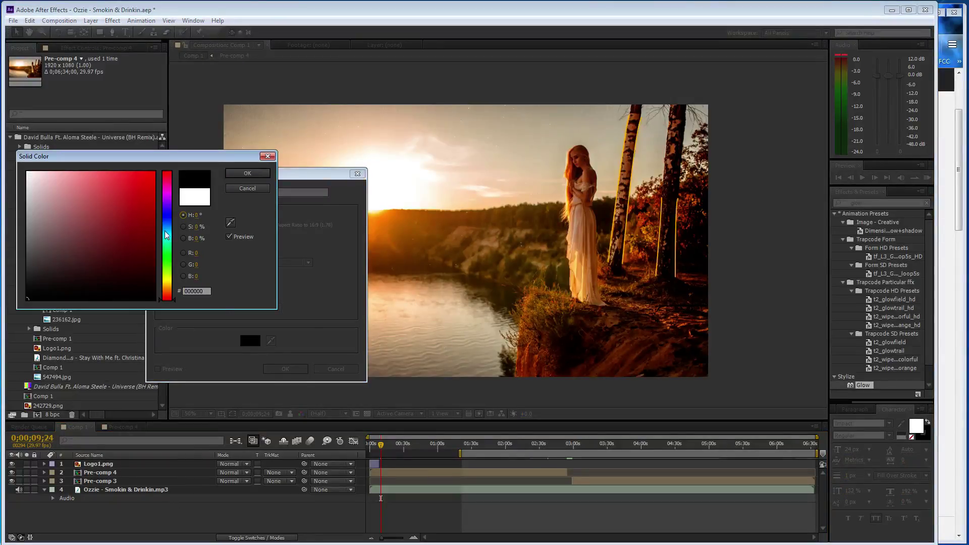
left_click(248, 173)
left_click(285, 369)
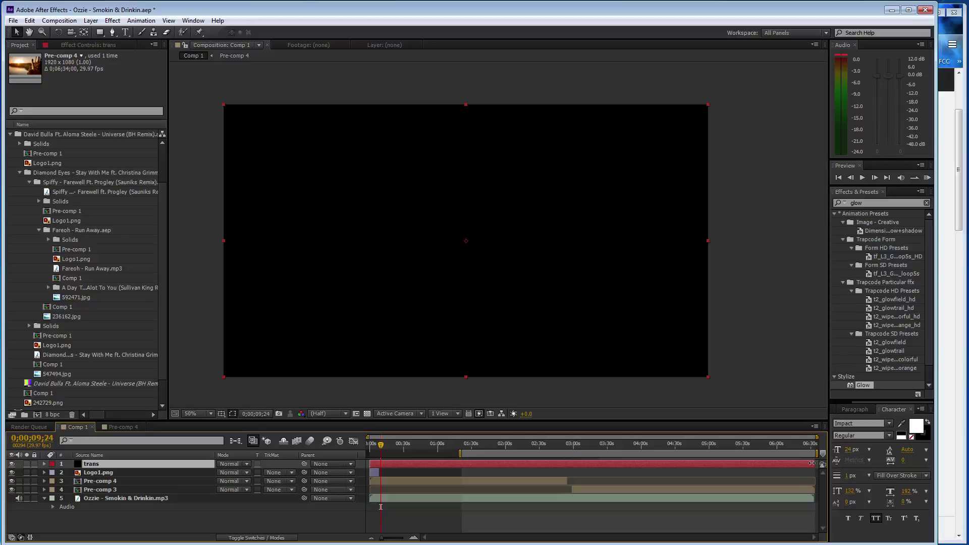
Step: Trim the trans solid to end early and apply CC Image Wipe with Pre-comp 4 as gradient layer
mouse_move(811, 464)
left_mouse_down()
mouse_move(395, 473)
mouse_move(396, 465)
left_mouse_up()
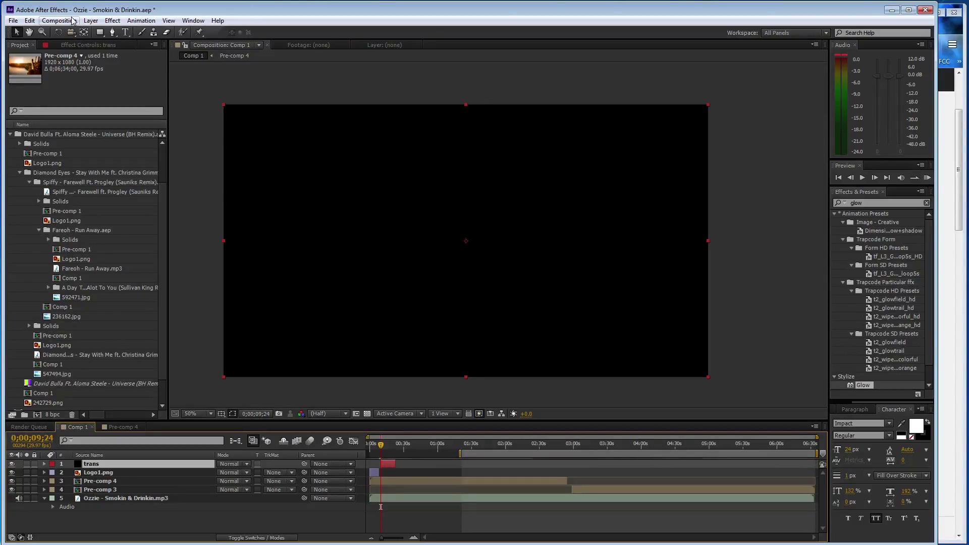
left_click(111, 21)
mouse_move(164, 287)
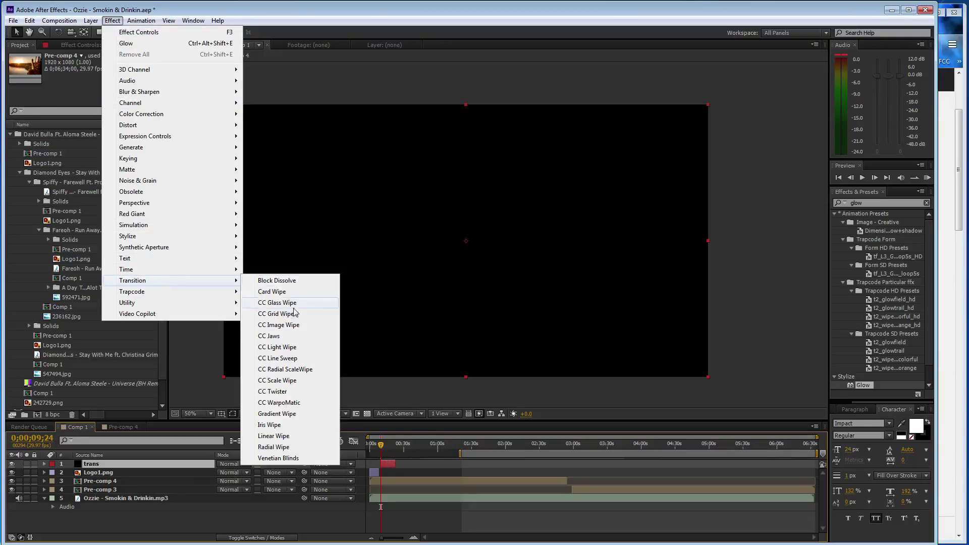
left_click(276, 328)
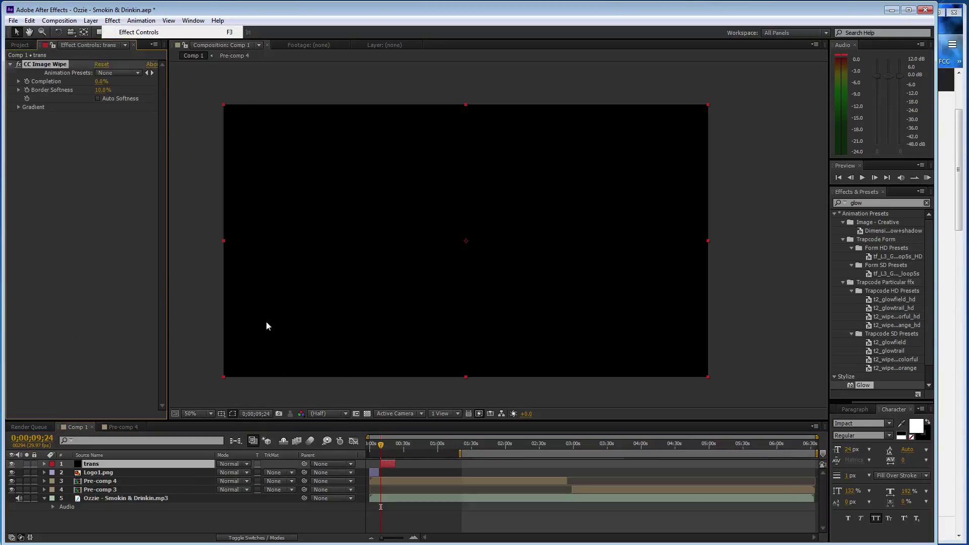
left_click(19, 107)
left_click(124, 116)
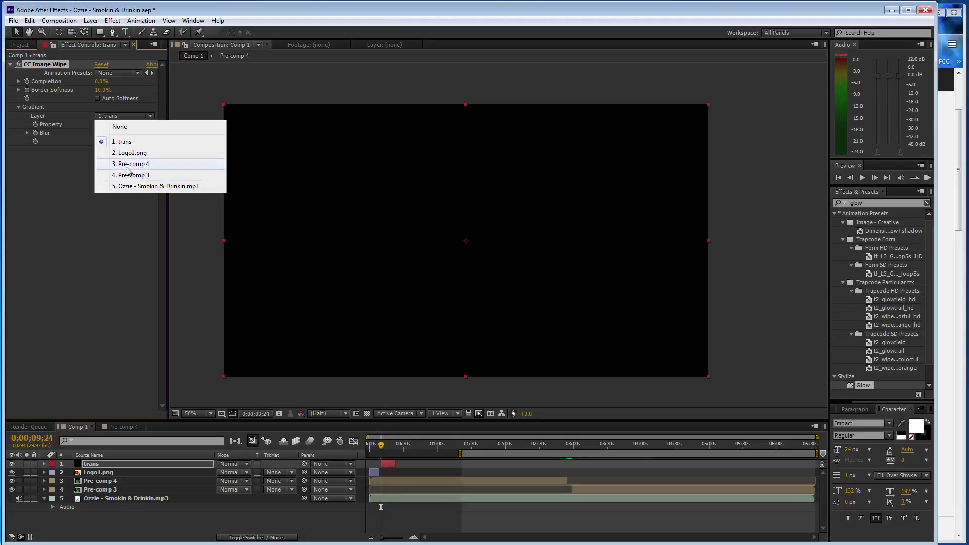
left_click(129, 164)
Step: Set Border Softness to 34%, keyframe Completion at 0%, and switch the Gradient Property to Red
left_click(123, 126)
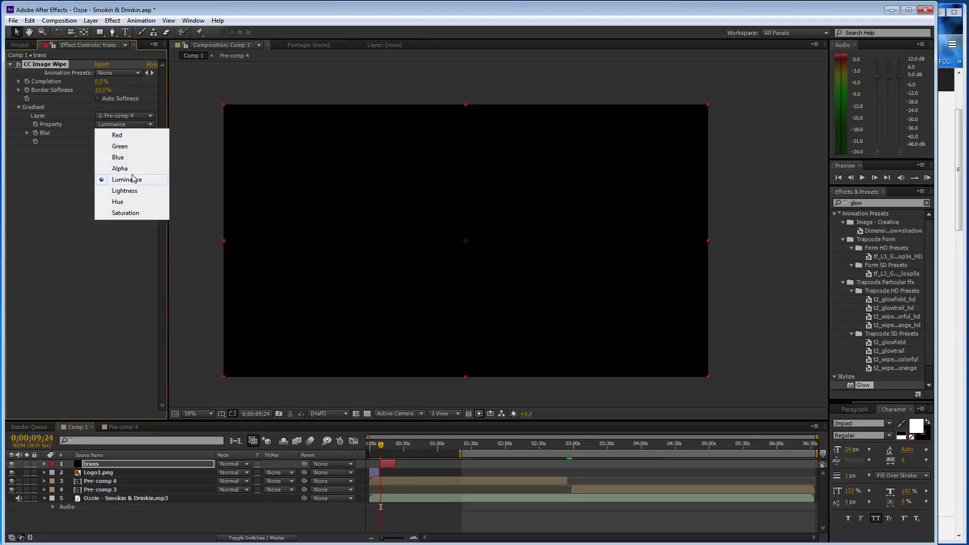
left_click(136, 191)
mouse_move(104, 90)
left_mouse_down()
mouse_move(100, 81)
mouse_move(120, 90)
left_mouse_up()
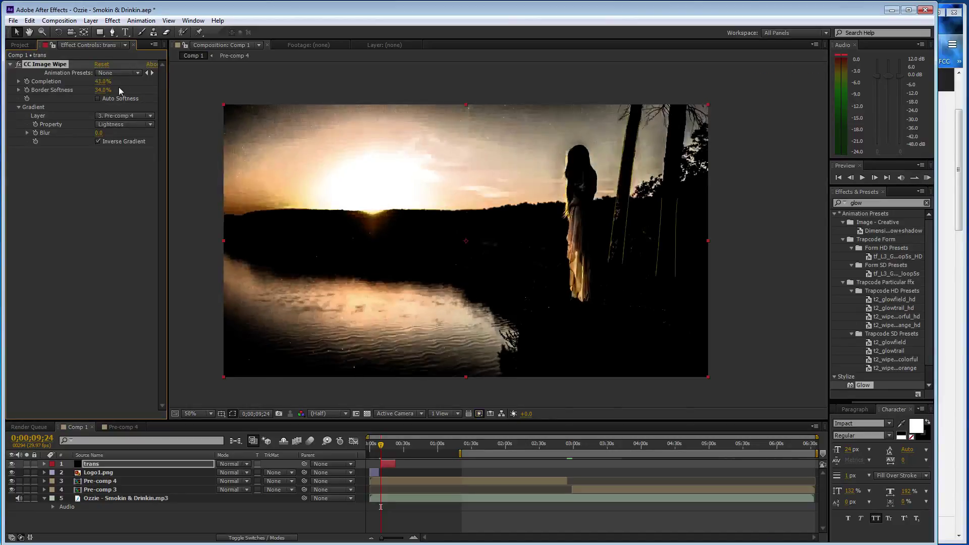
left_click(26, 82)
left_click_drag(100, 83, 111, 89)
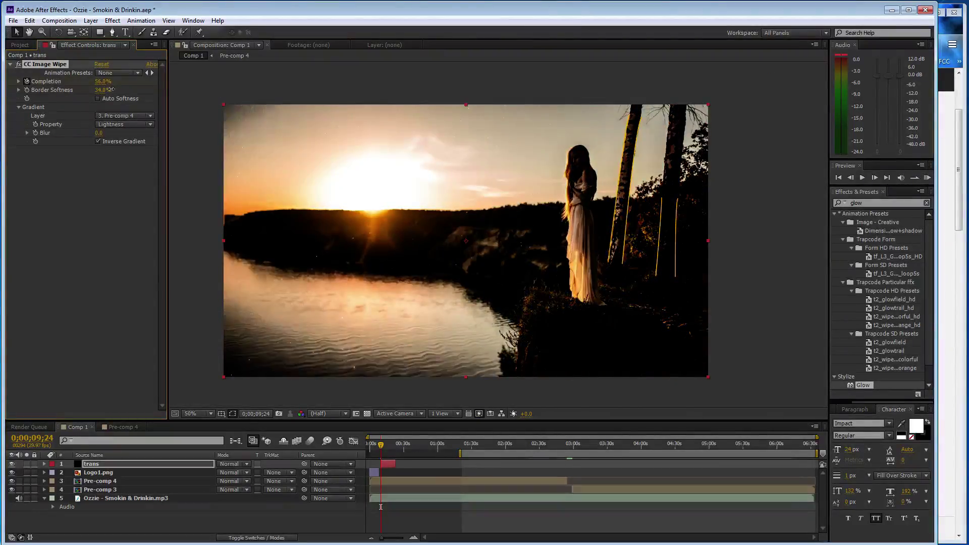
left_click(125, 126)
left_click(127, 132)
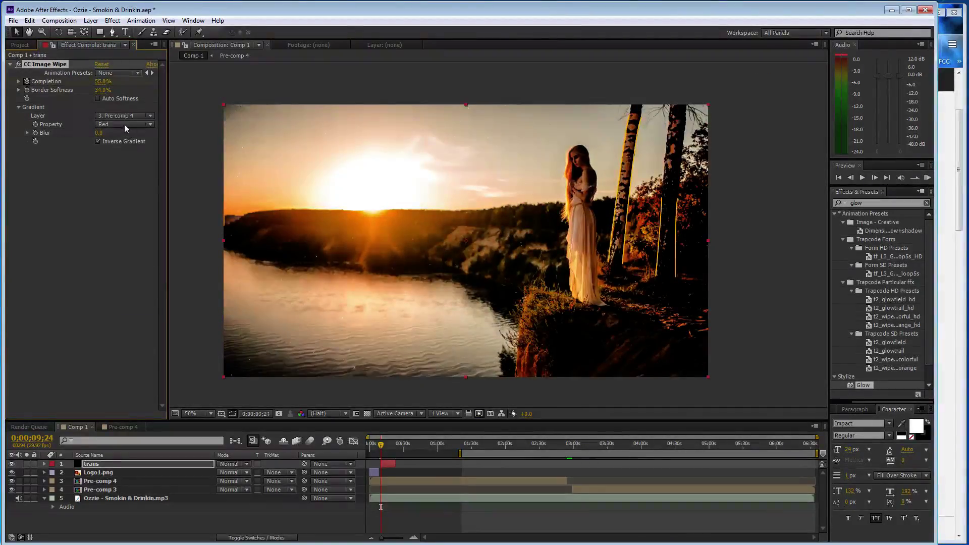
left_click_drag(105, 79, 23, 87)
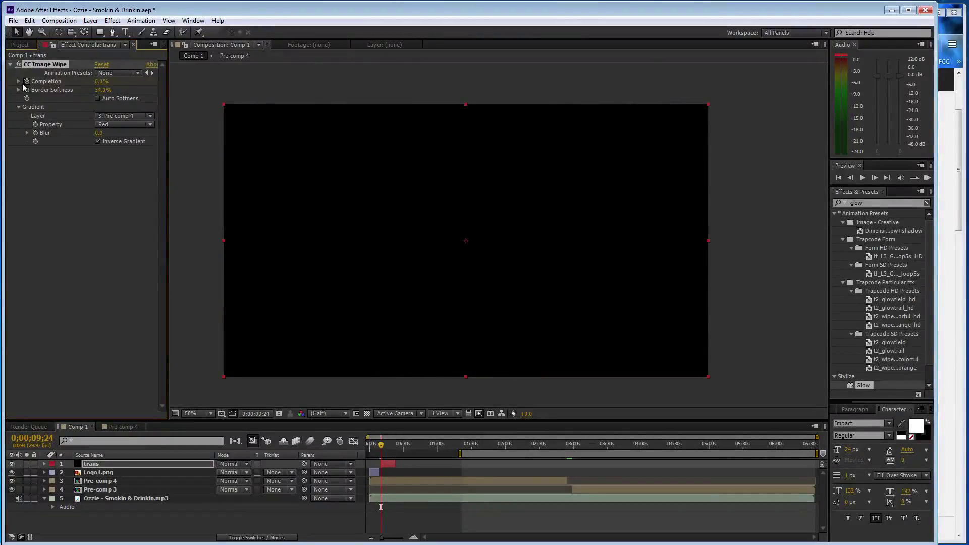
Step: Switch the wipe gradient to Lightness, set Completion to 100% at 0;00;23;04, and save
left_click(131, 126)
left_click(130, 191)
left_click_drag(381, 444, 397, 445)
left_click_drag(97, 82, 101, 260)
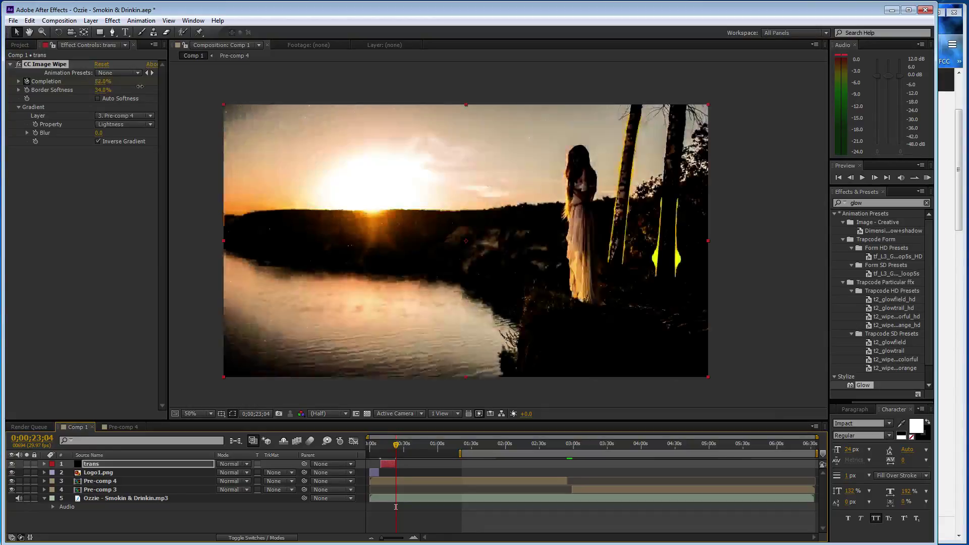
key("ctrl+s")
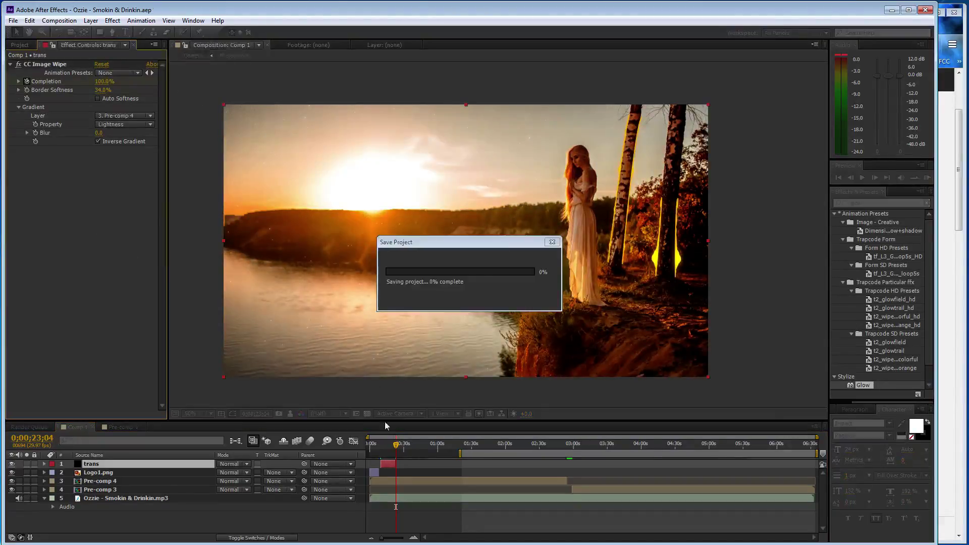
key("i")
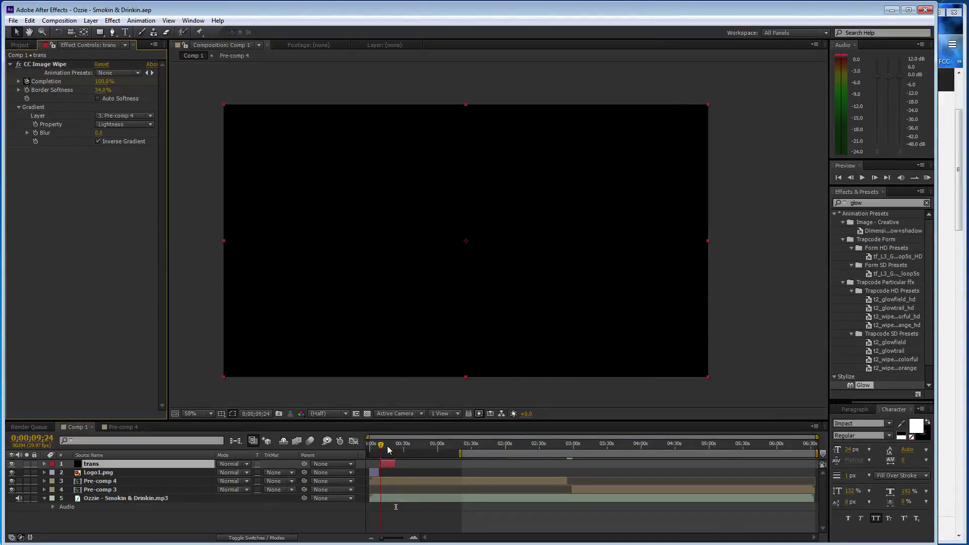
Step: Search presets for 'zoom', delete the Zoom - spiral accidentally applied to trans, and select Pre-comp 4
left_click(872, 201)
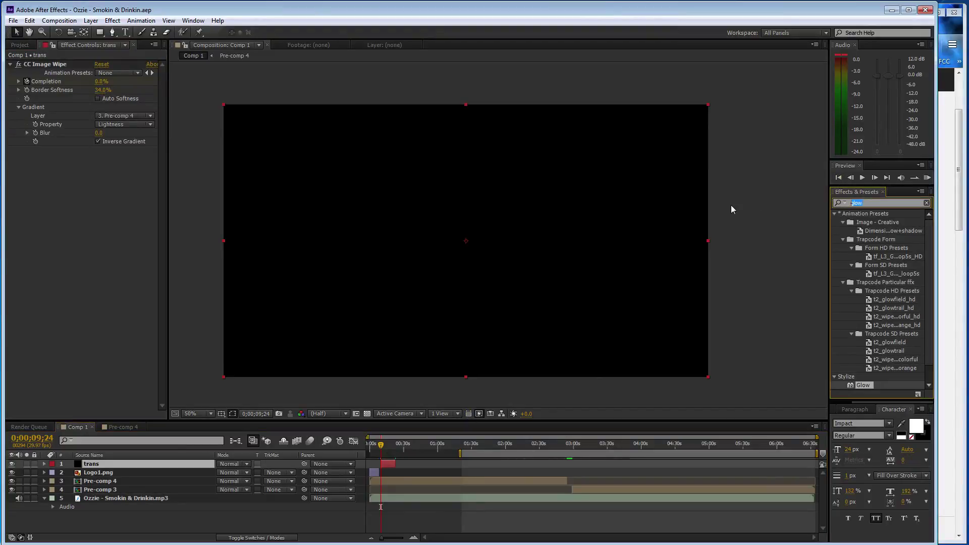
type("zoom")
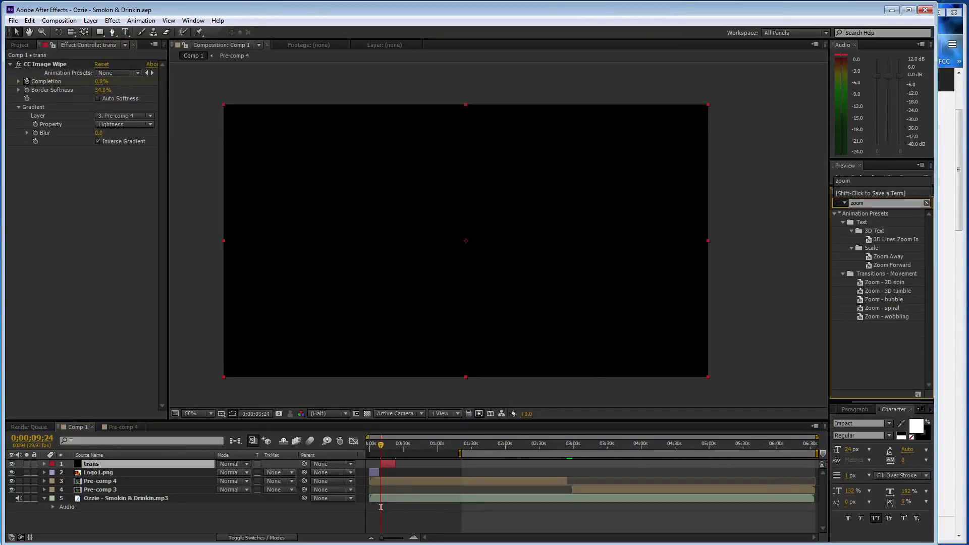
double_click(892, 310)
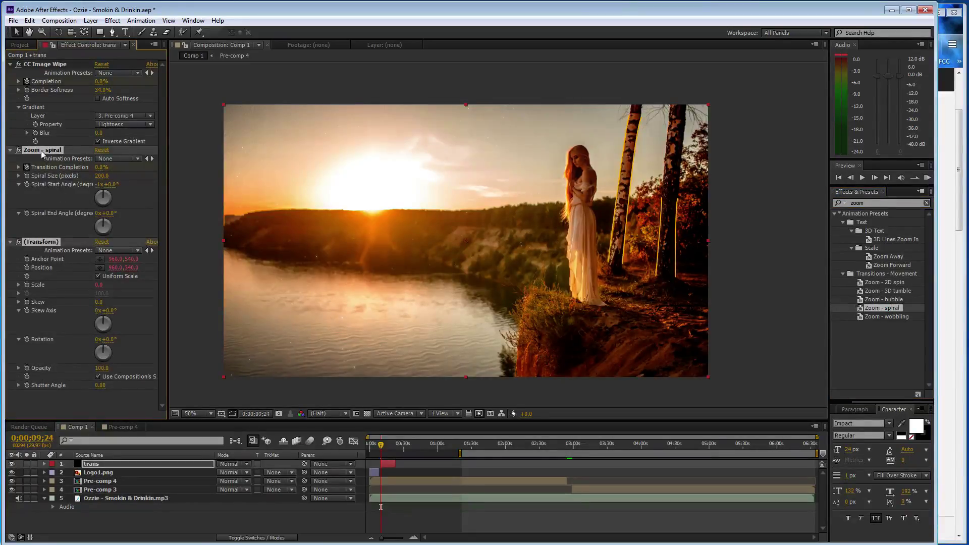
key("Delete")
left_click(113, 482)
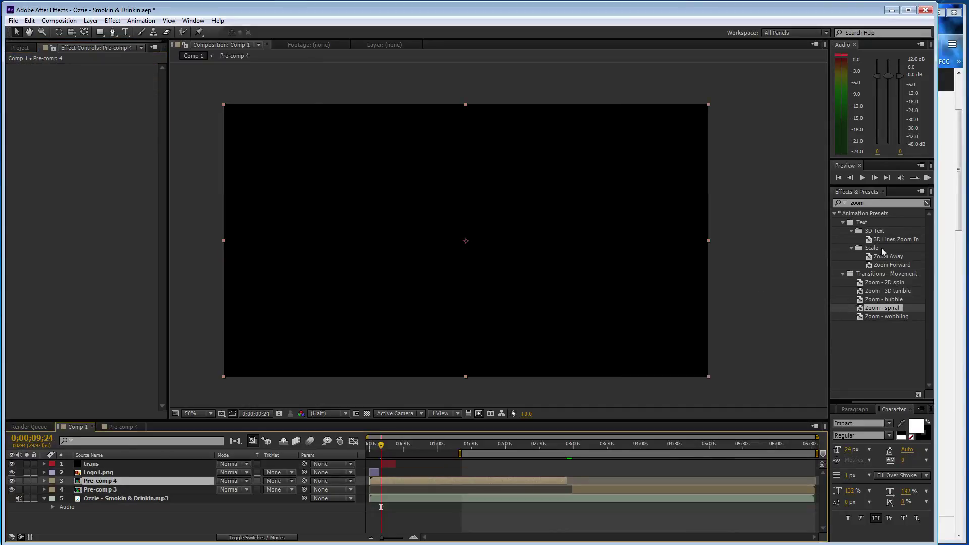
Step: Apply the Zoom - spiral preset to Pre-comp 4 and set Spiral Size to 300
left_click(892, 312)
left_click_drag(893, 312, 111, 253)
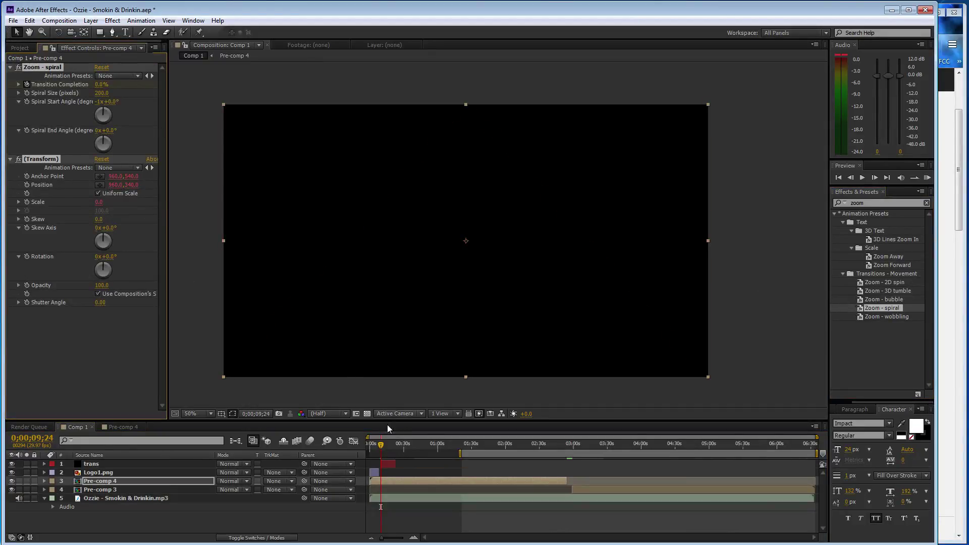
left_click_drag(382, 451, 389, 450)
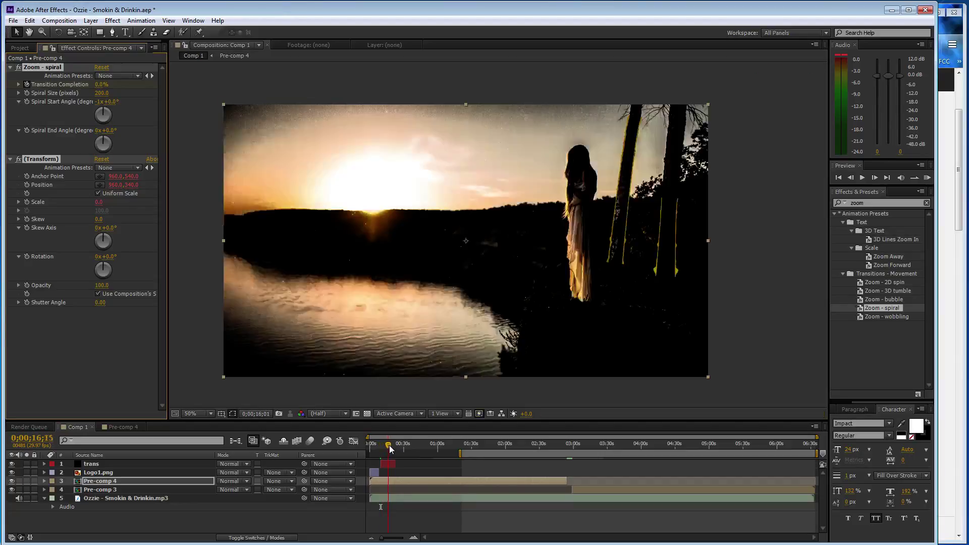
mouse_move(104, 84)
left_mouse_down()
mouse_move(50, 77)
mouse_move(67, 84)
left_mouse_up()
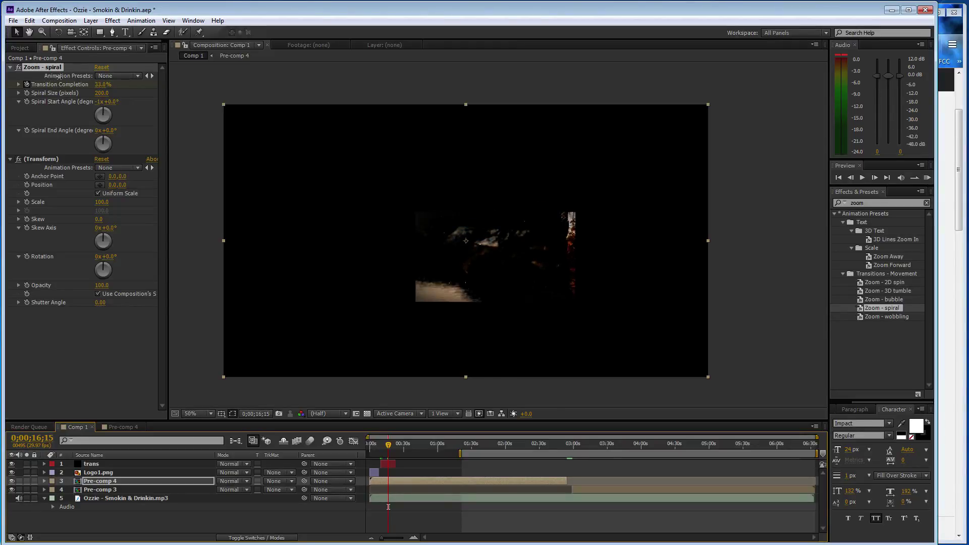
left_click(102, 94)
key("Return")
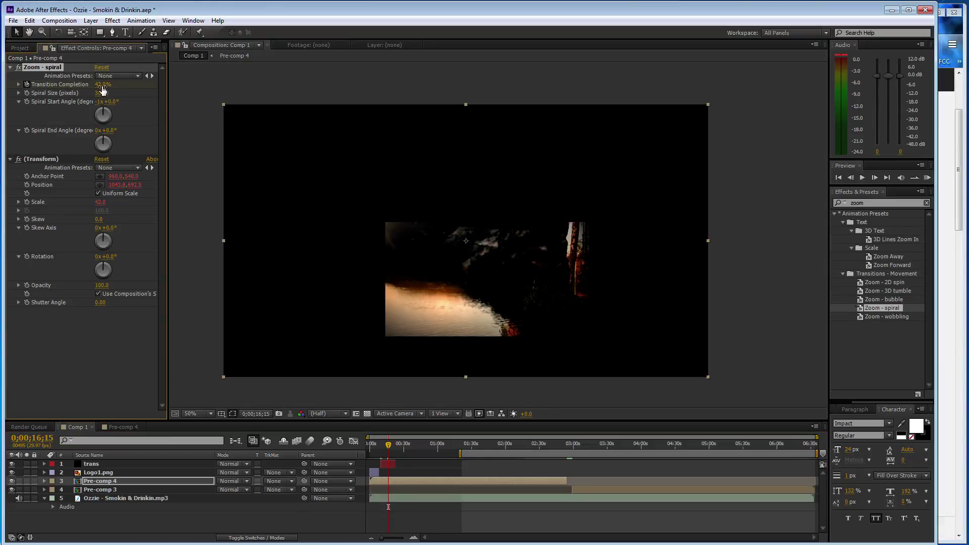
Step: Keyframe Transition Completion from 0% to 100% between 0;00;09;24 and 0;00;23;04, previewing the spiral
mouse_move(102, 84)
left_mouse_down()
mouse_move(87, 86)
mouse_move(141, 91)
left_mouse_up()
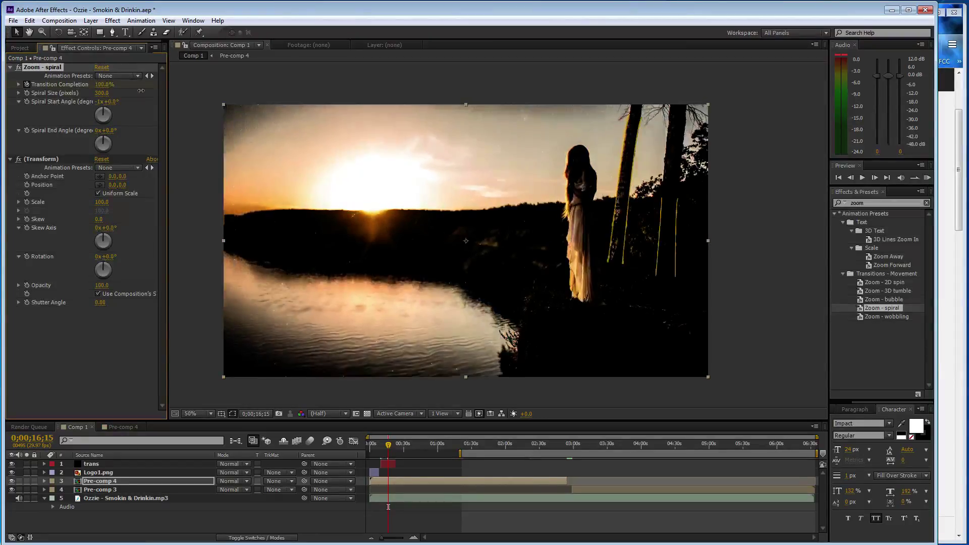
left_click(106, 85)
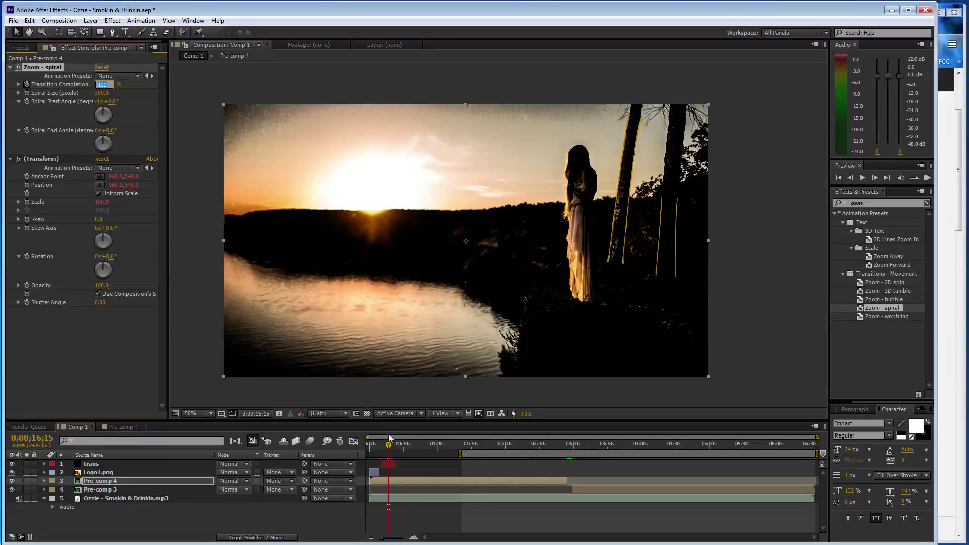
left_click_drag(389, 438, 381, 439)
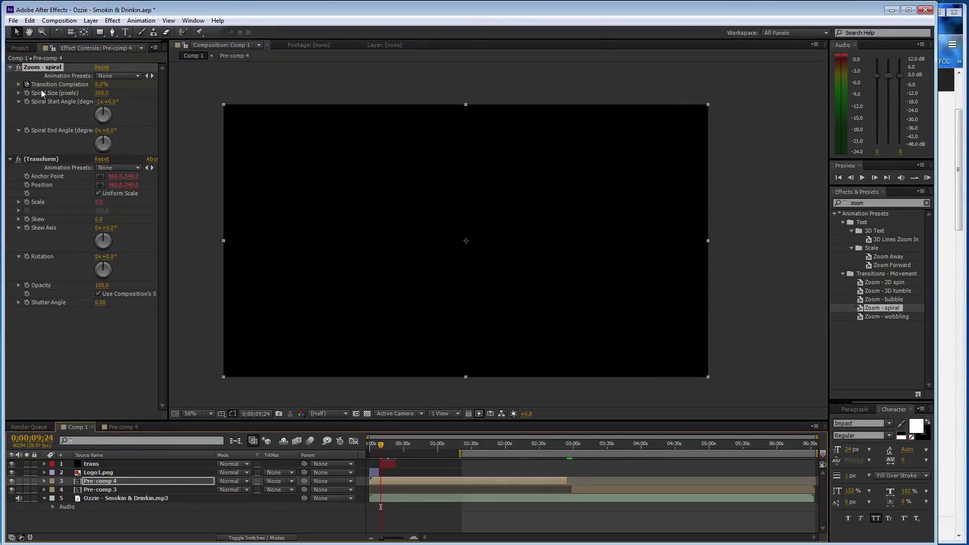
left_click(30, 91)
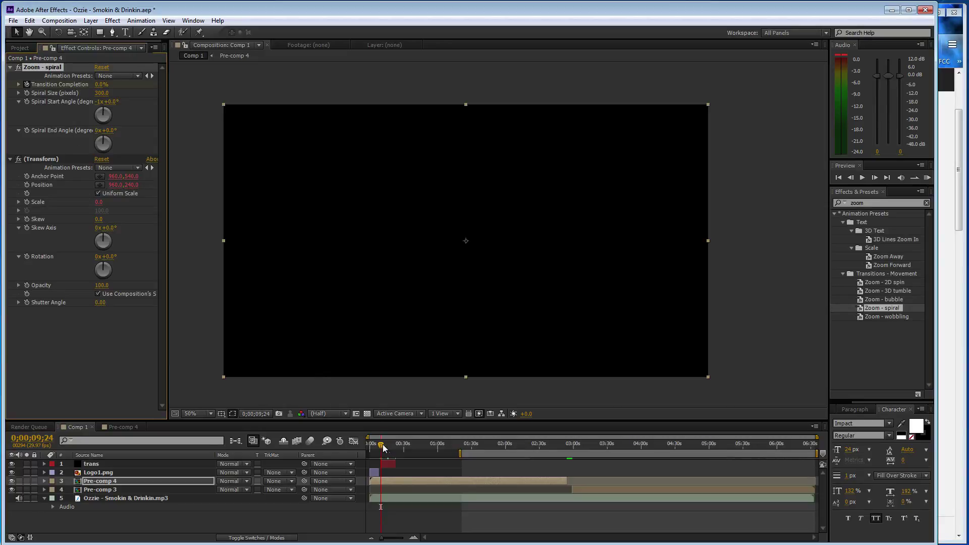
left_click_drag(383, 448, 397, 446)
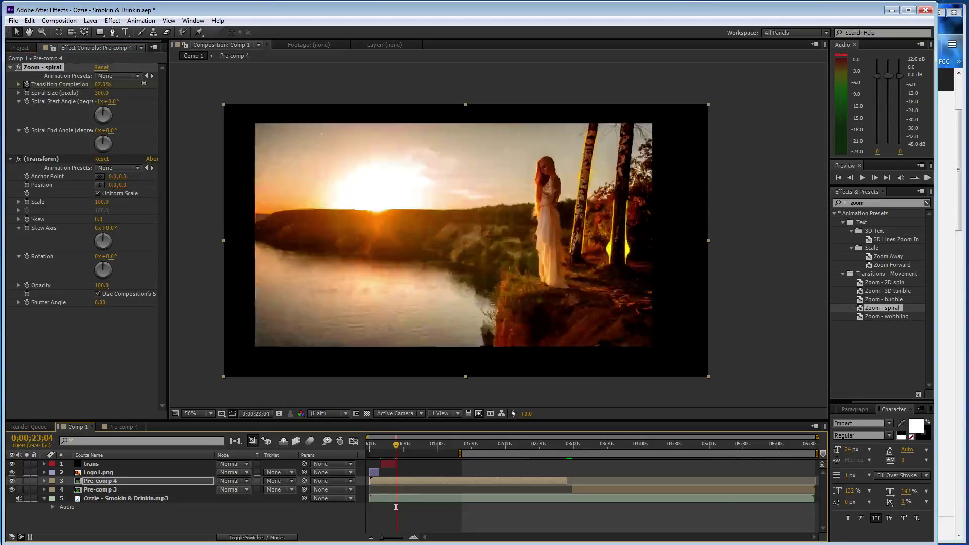
mouse_move(395, 449)
left_mouse_down()
mouse_move(384, 451)
mouse_move(402, 449)
left_mouse_up()
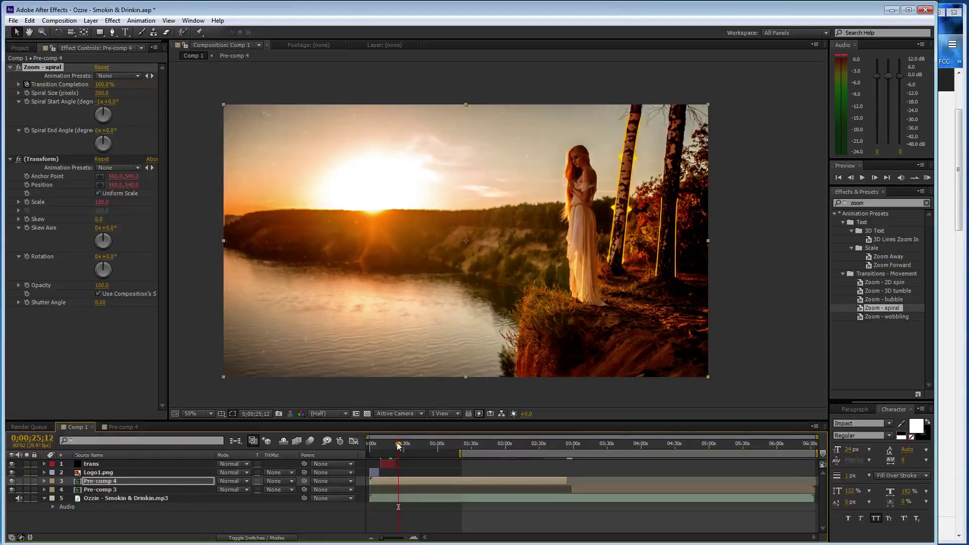
left_click_drag(399, 447, 386, 450)
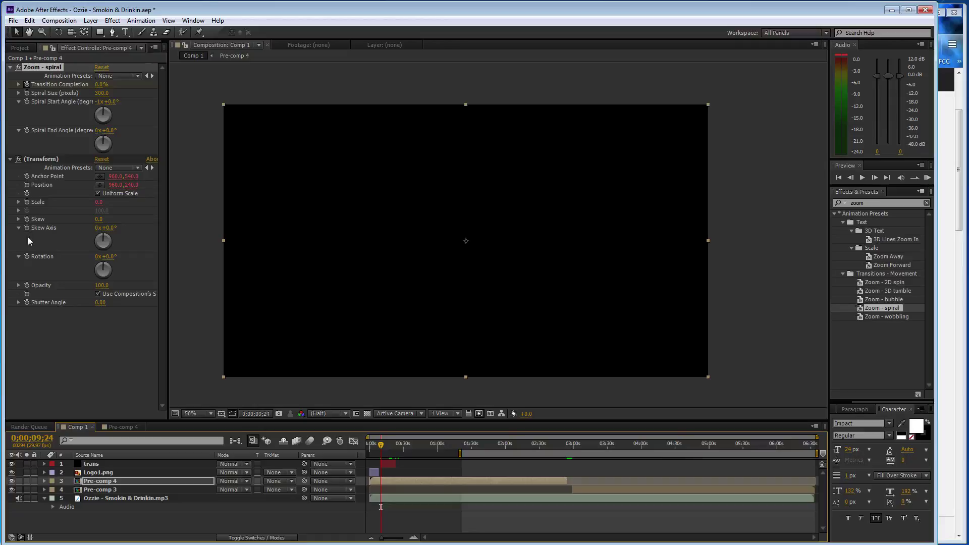
Step: Keyframe Pre-comp 4's Transform Rotation up to 2x+0.0° at 0;00;23;04 and scrub to preview the spin
left_click(26, 256)
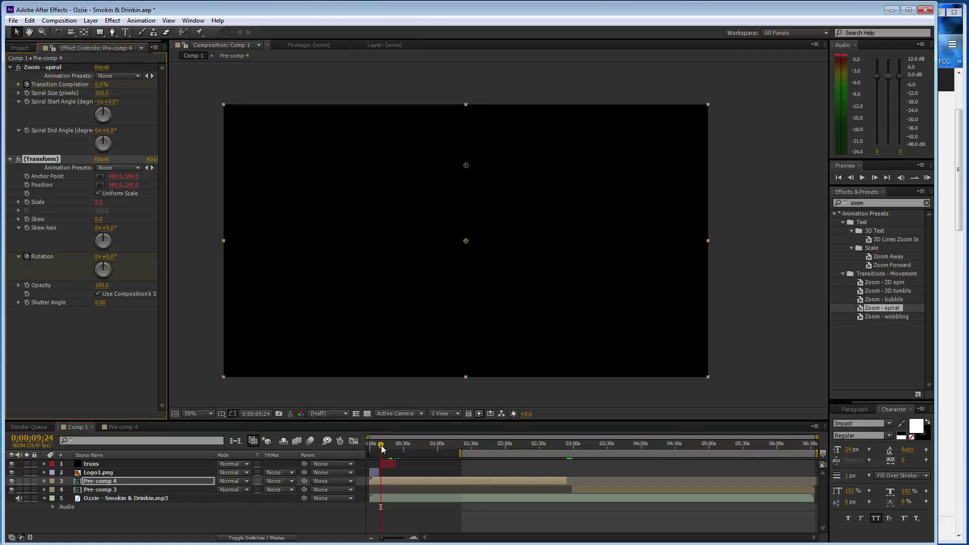
left_click_drag(382, 449, 396, 447)
left_click(100, 262)
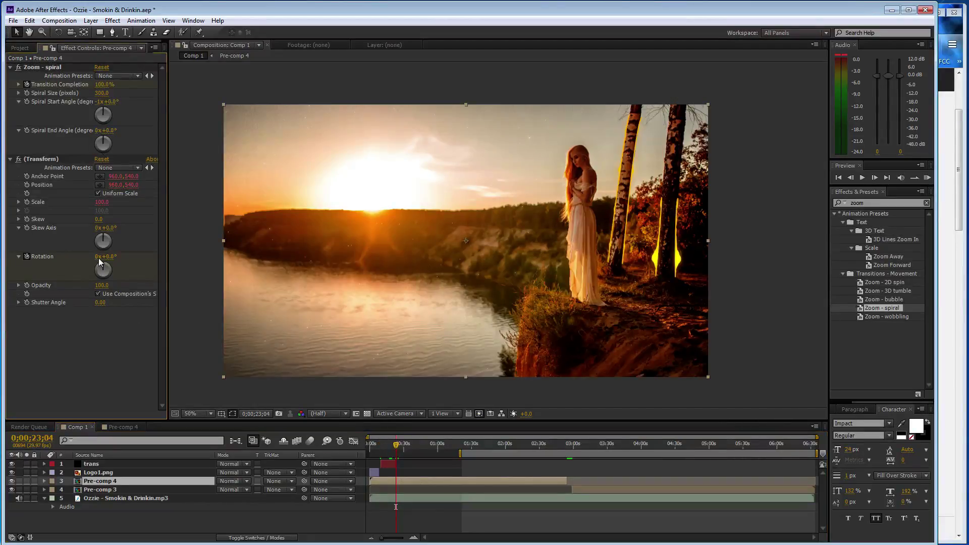
left_click(97, 258)
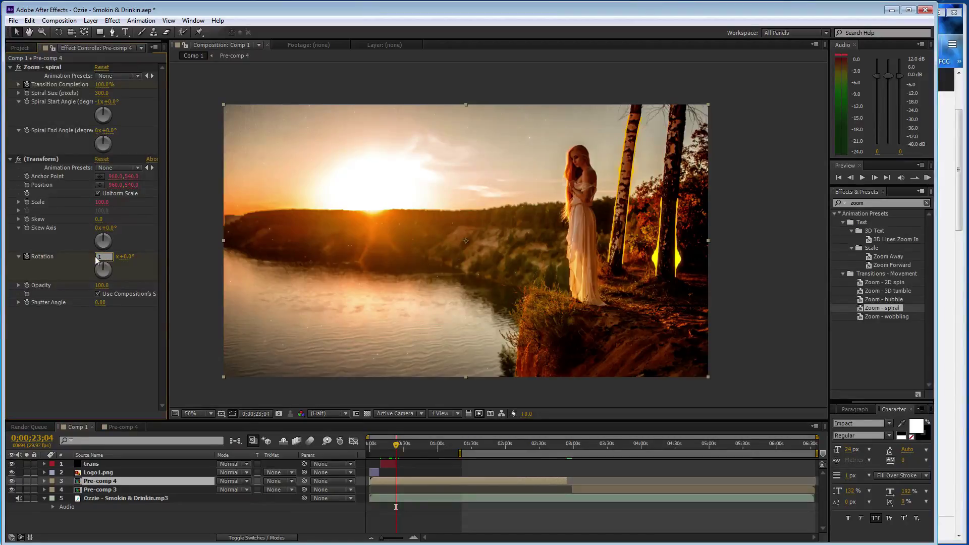
key("Return")
left_click_drag(394, 445, 383, 450)
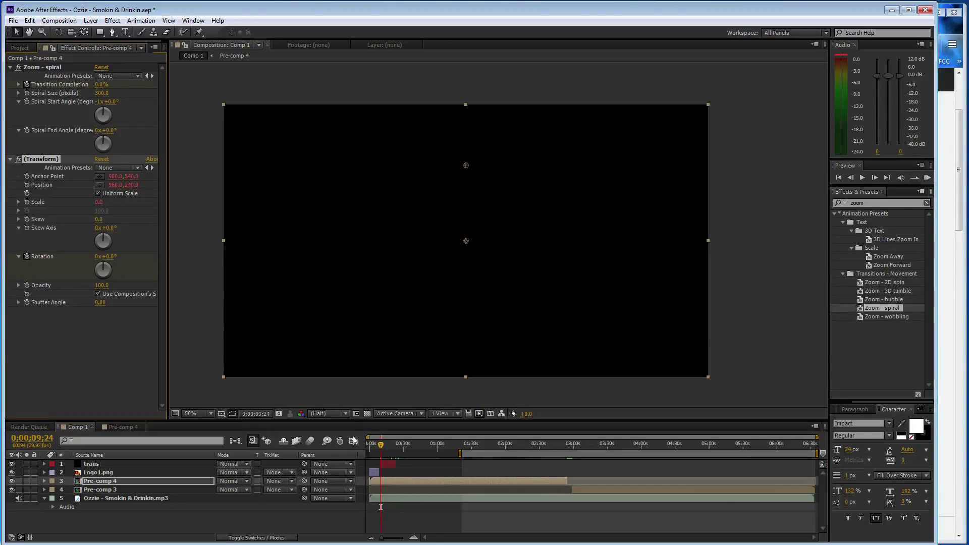
left_click_drag(388, 450, 396, 449)
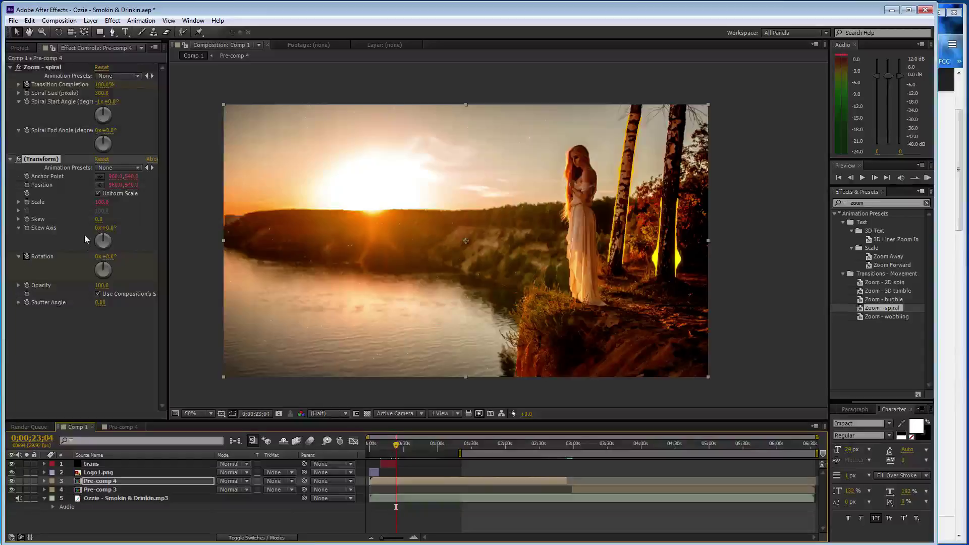
left_click_drag(97, 257, 128, 267)
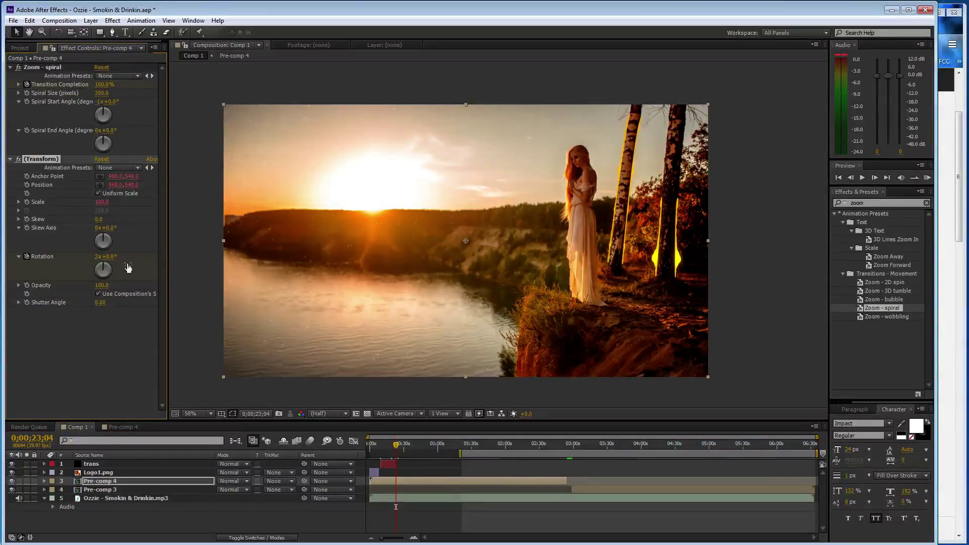
left_click_drag(396, 447, 392, 453)
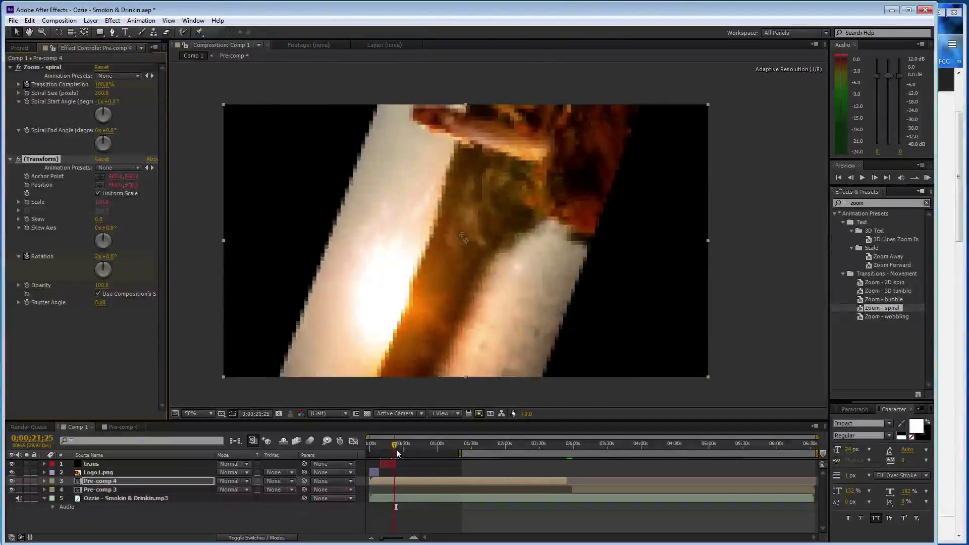
left_click_drag(391, 449, 401, 450)
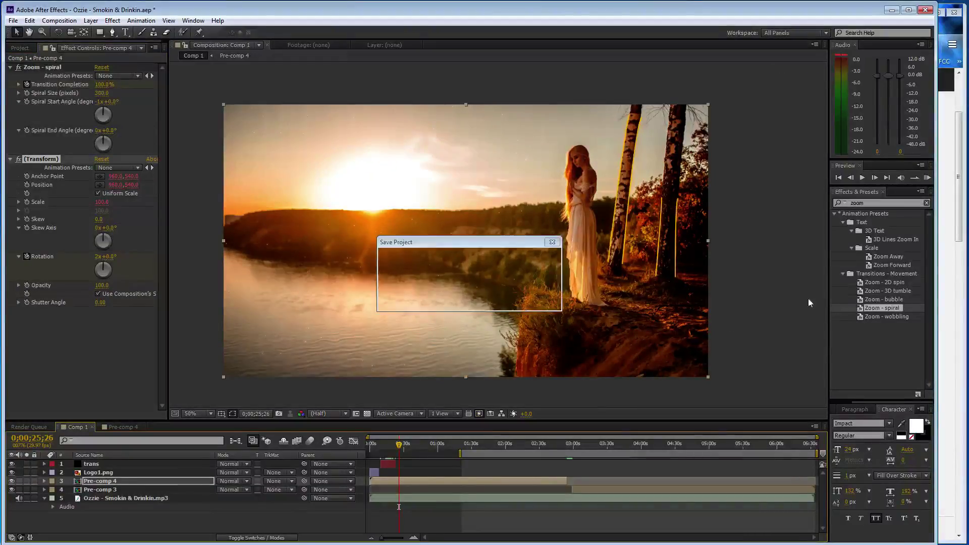
Step: Play the Can I (Ekali Remix) track on SoundCloud, then preview the spiral back in After Effects
left_click(948, 281)
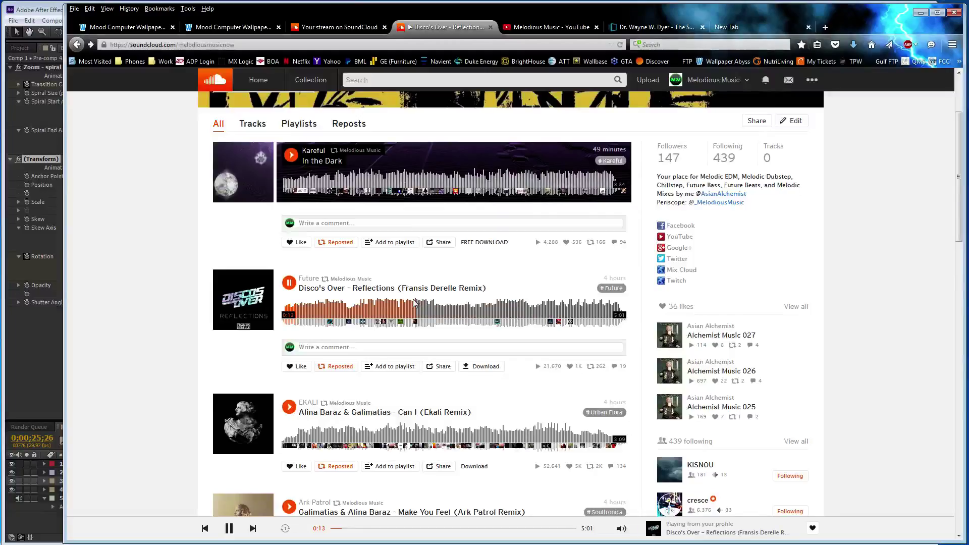
left_click(289, 407)
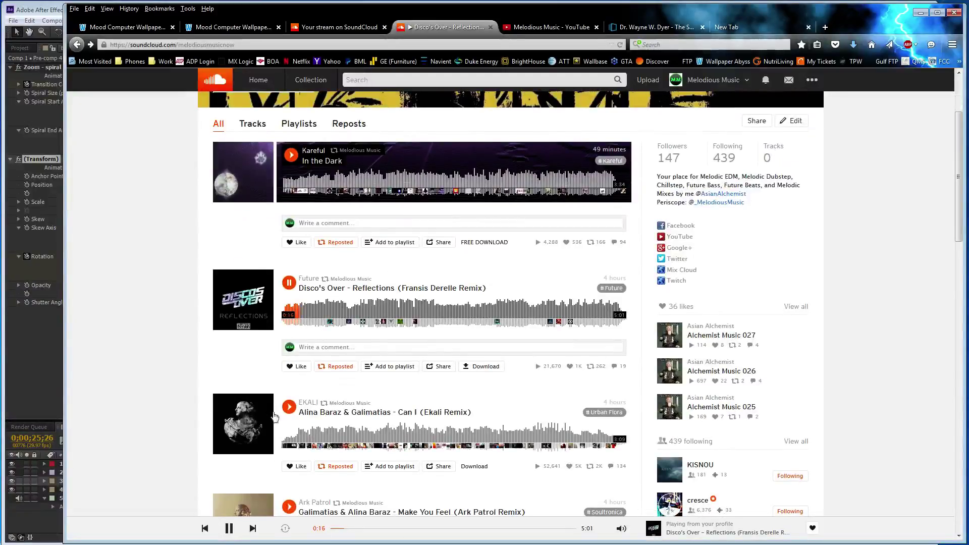
left_click(40, 359)
left_click_drag(401, 447, 545, 452)
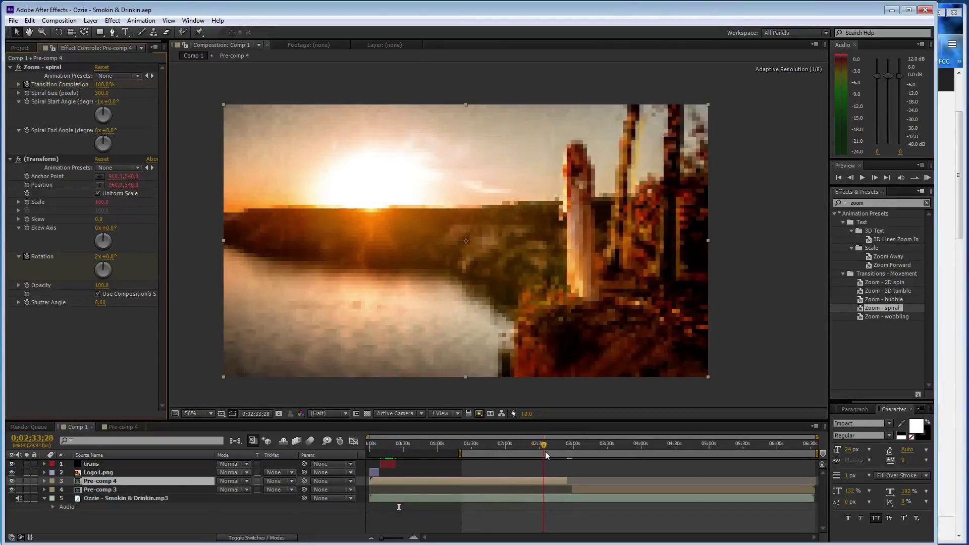
Step: Duplicate trans to about 2:41, keyframe Completion 100% there and 0% at 0;02;54;25, and save
left_click(172, 467)
key("ctrl+d")
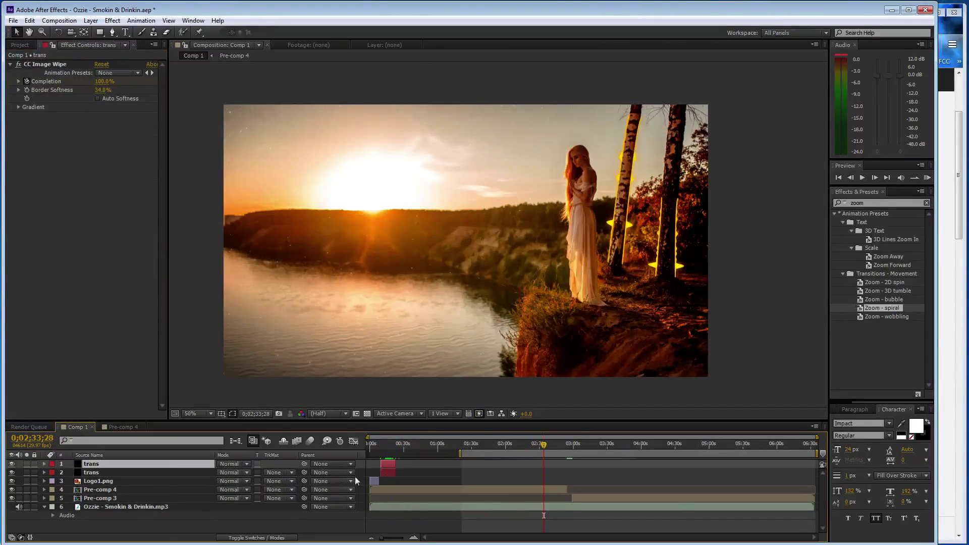
mouse_move(388, 470)
left_mouse_down()
mouse_move(569, 469)
mouse_move(559, 471)
mouse_move(554, 447)
left_mouse_up()
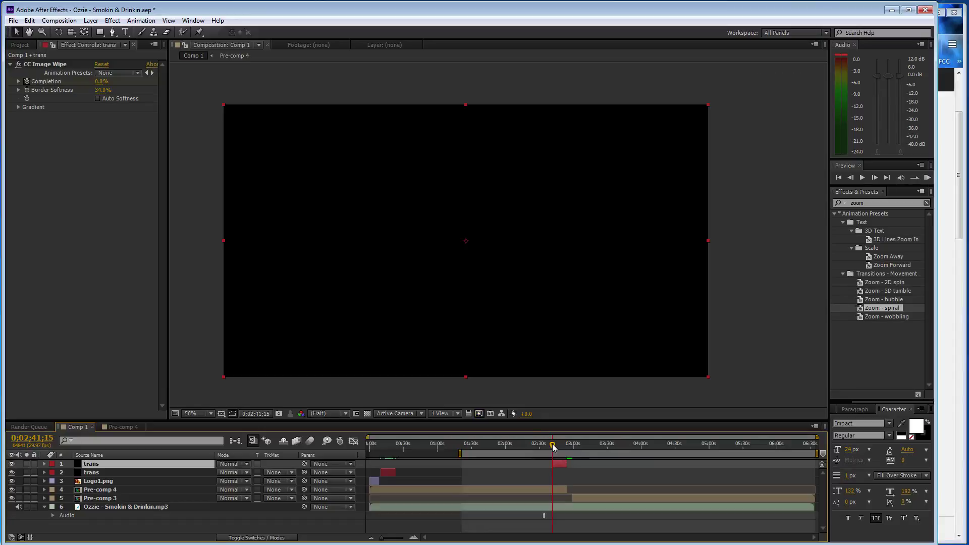
left_click_drag(96, 81, 141, 81)
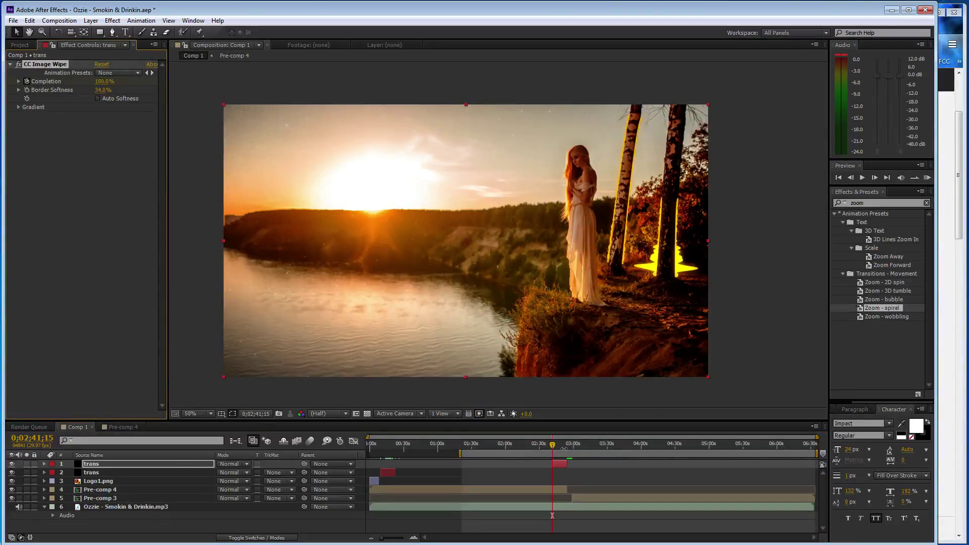
left_click(568, 445)
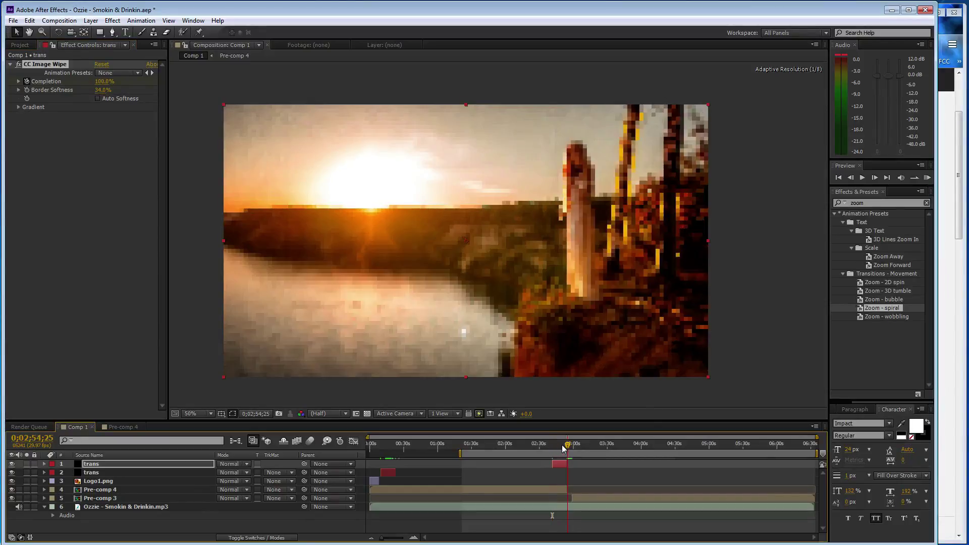
left_click_drag(103, 81, 7, 81)
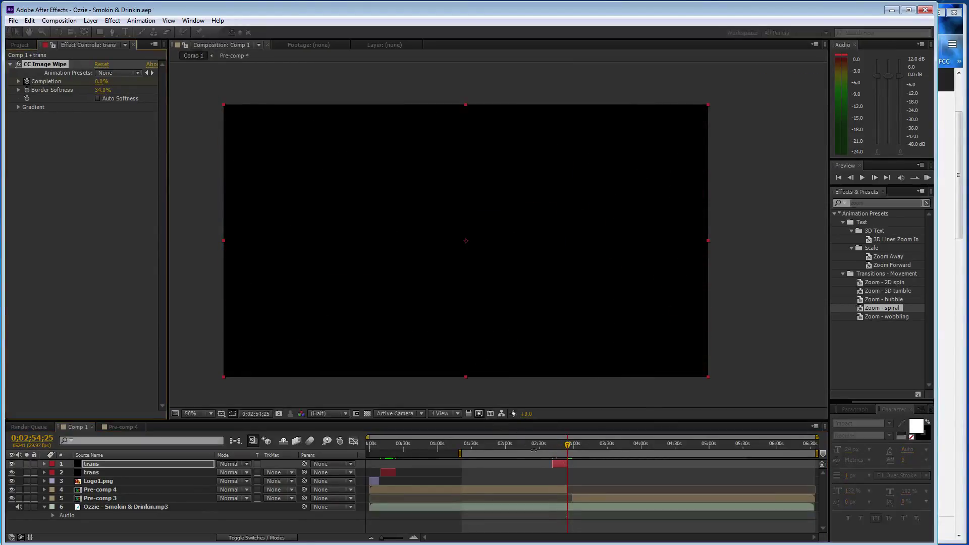
key("ctrl+s")
left_click(559, 447)
left_click(559, 448)
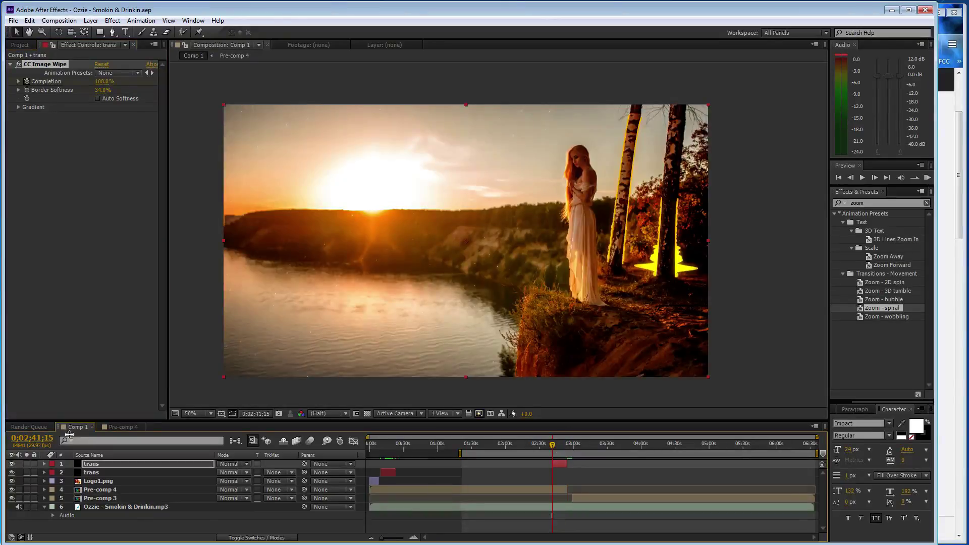
Step: Keyframe Pre-comp 4's spiral Transition Completion from 100% at 2:41:15 to 0% at 2:54:25, then preview
left_click(131, 490)
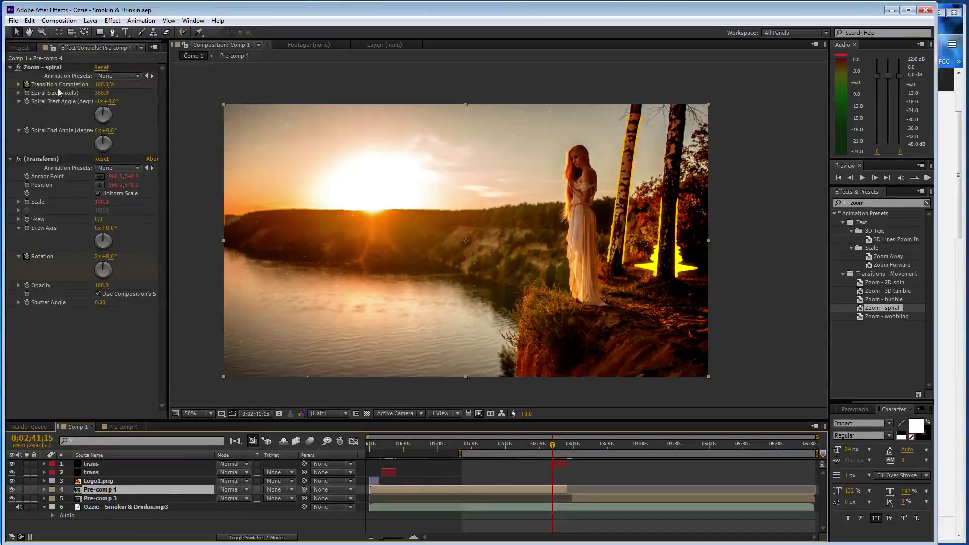
left_click(104, 84)
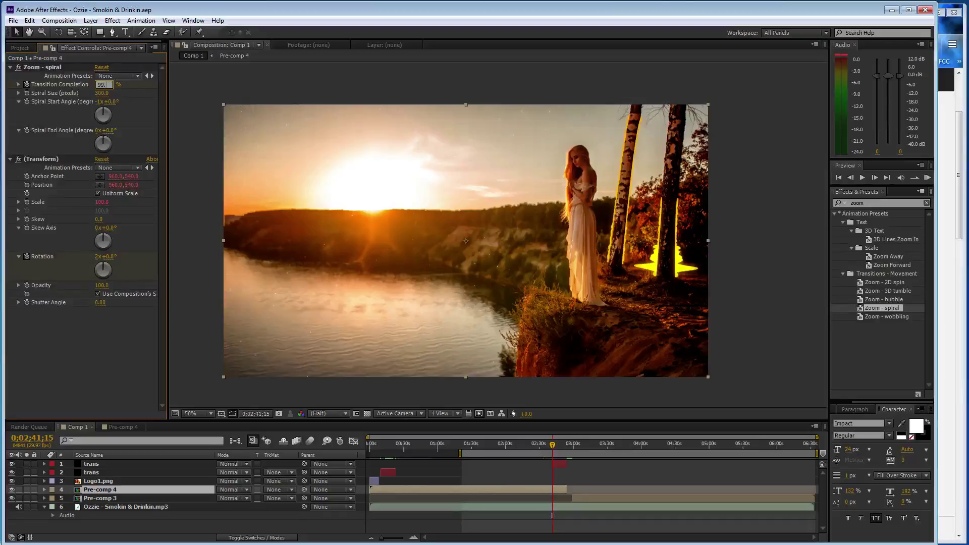
key("Return")
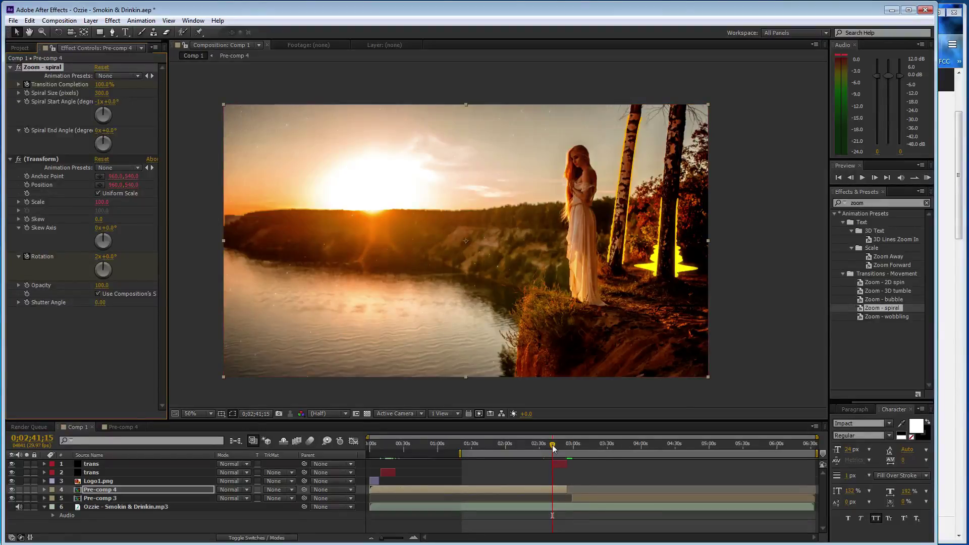
left_click(568, 445)
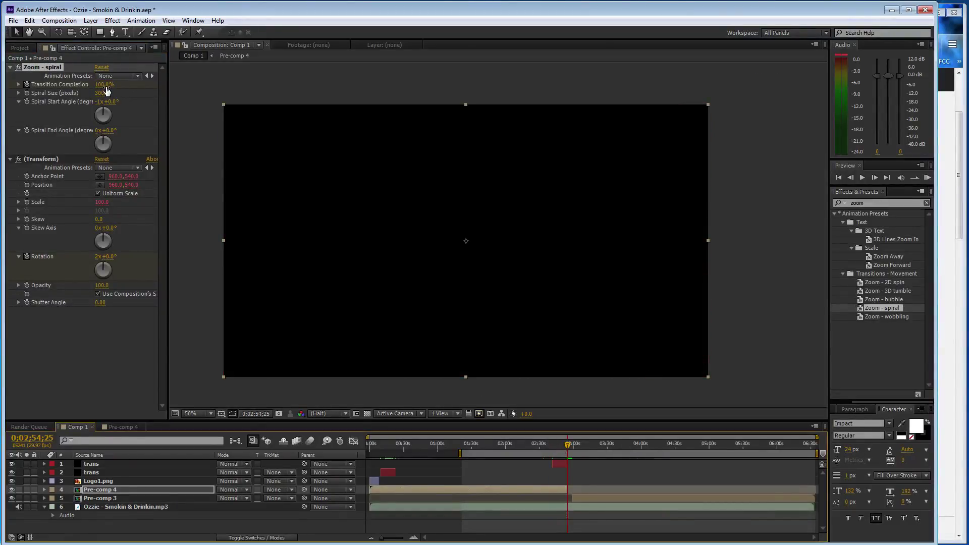
left_click_drag(106, 90, 70, 85)
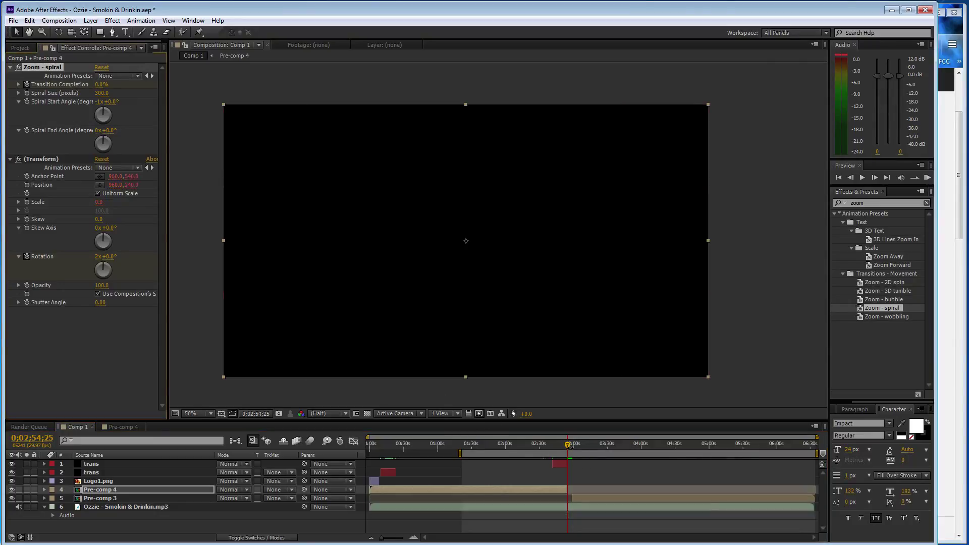
left_click(564, 445)
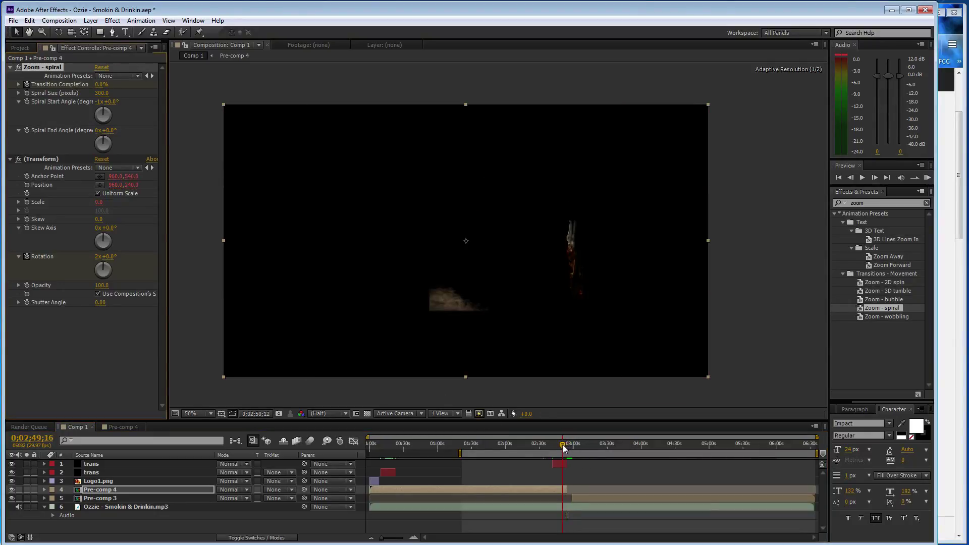
left_click_drag(562, 448, 560, 447)
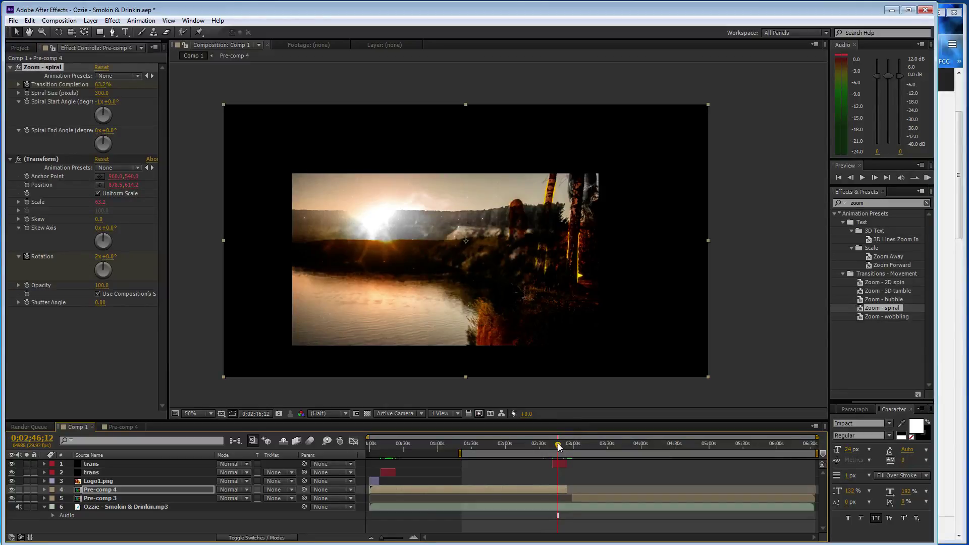
left_click_drag(559, 446, 572, 450)
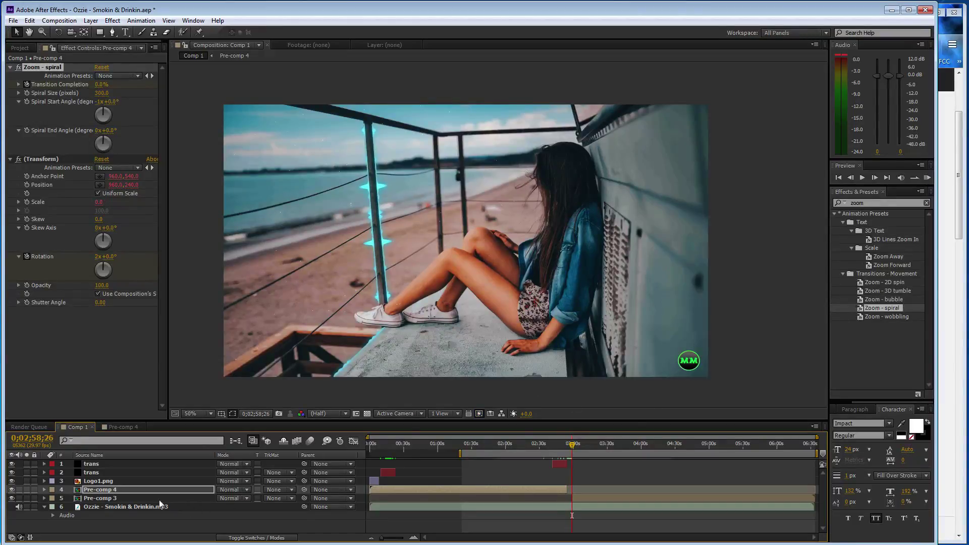
Step: Duplicate the trans wipe to the current time and set its gradient layer to Pre-comp 3
left_click(151, 475)
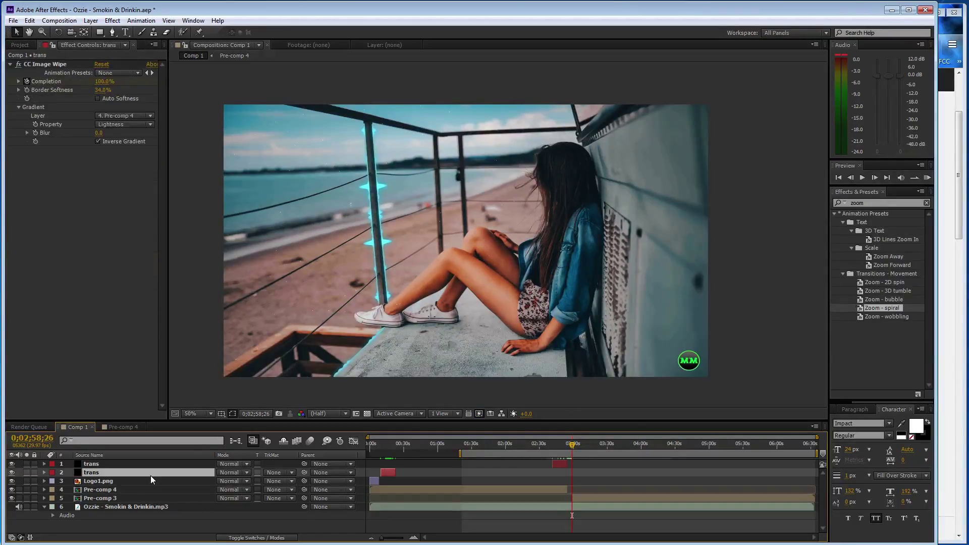
key("ctrl+d")
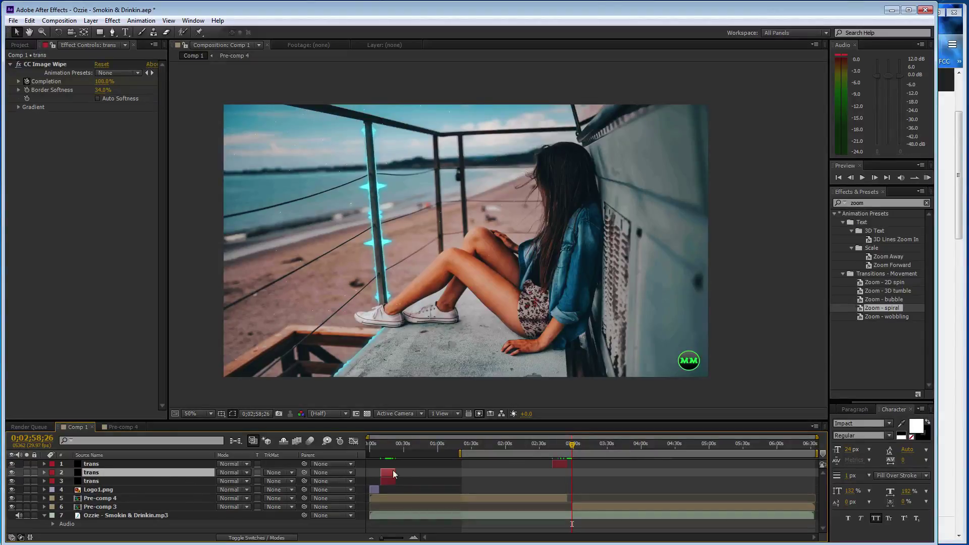
left_click_drag(591, 488, 581, 483)
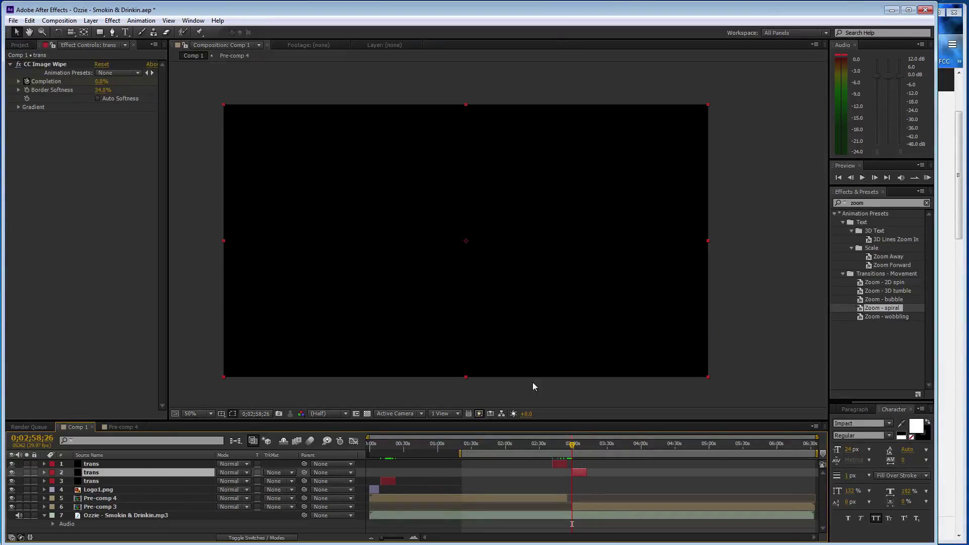
left_click(18, 107)
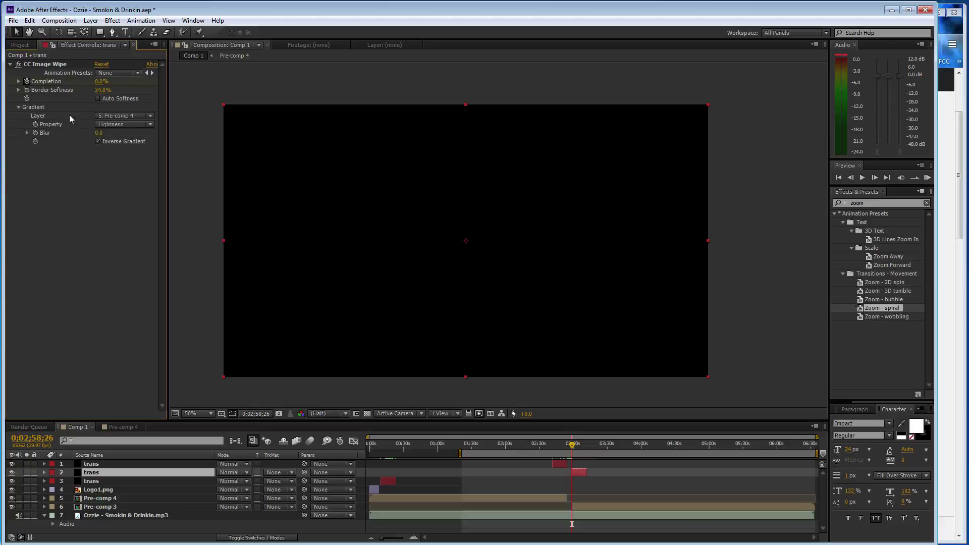
left_click(119, 117)
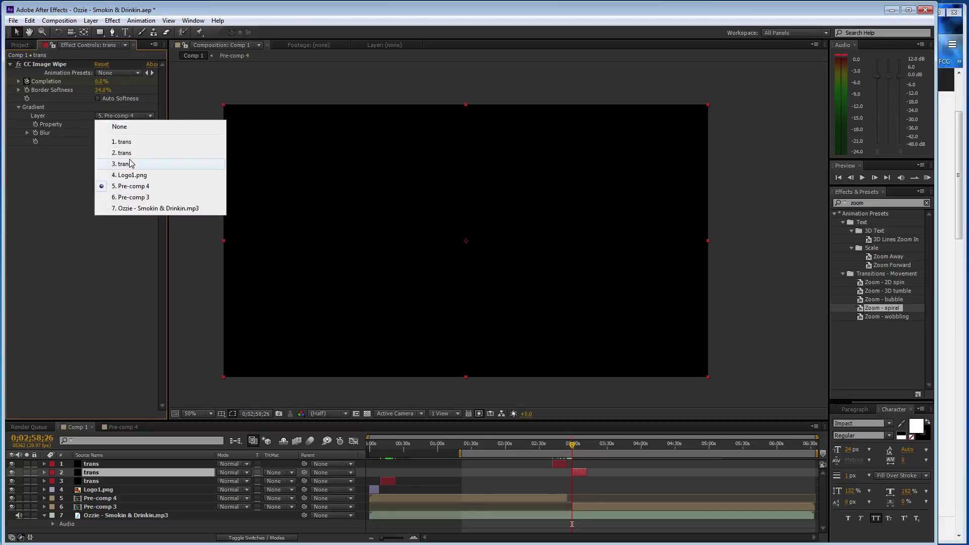
left_click(134, 187)
Step: Use the Blue channel and keyframe Completion from 0% at 0;02;58;26 to 100% at 0;03;12;08, then save
left_click_drag(101, 81, 134, 81)
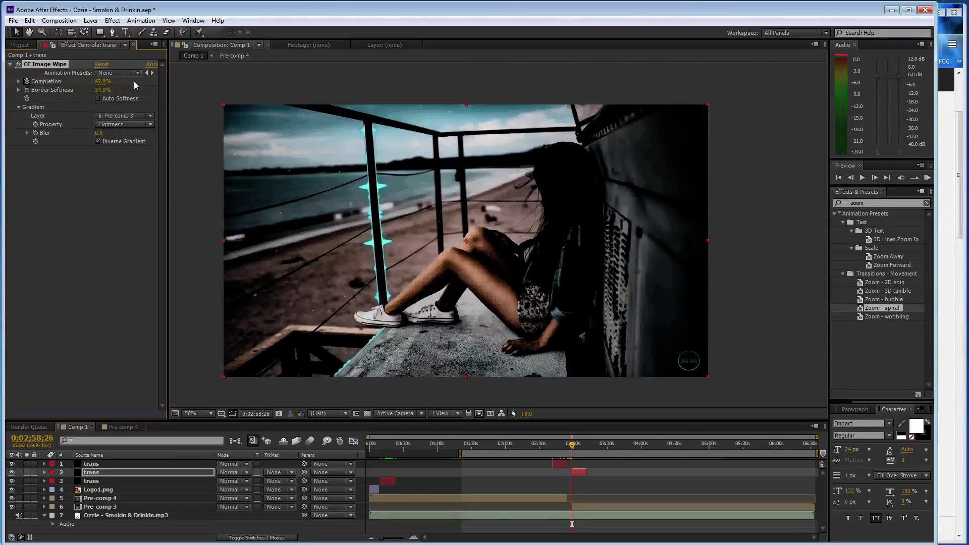
left_click(133, 124)
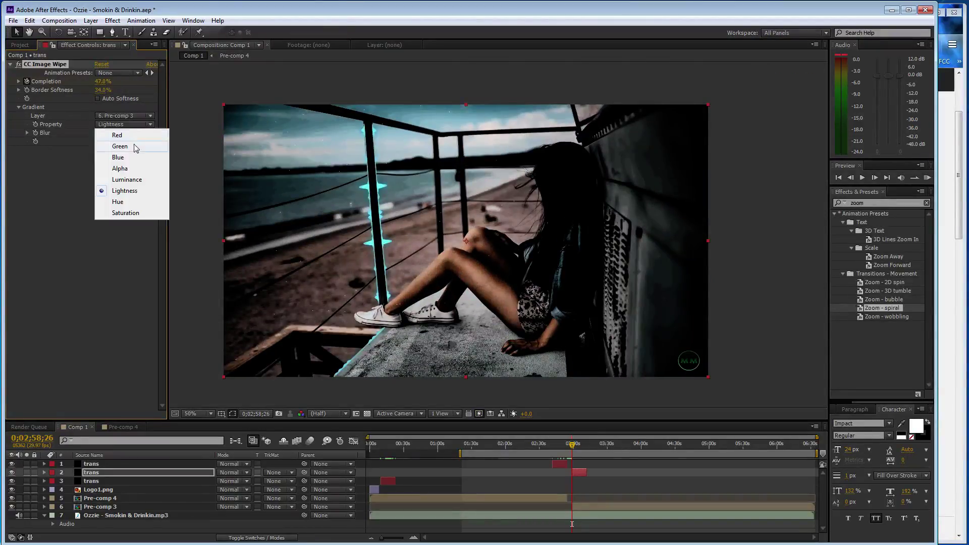
left_click(135, 156)
left_click_drag(101, 81, 36, 91)
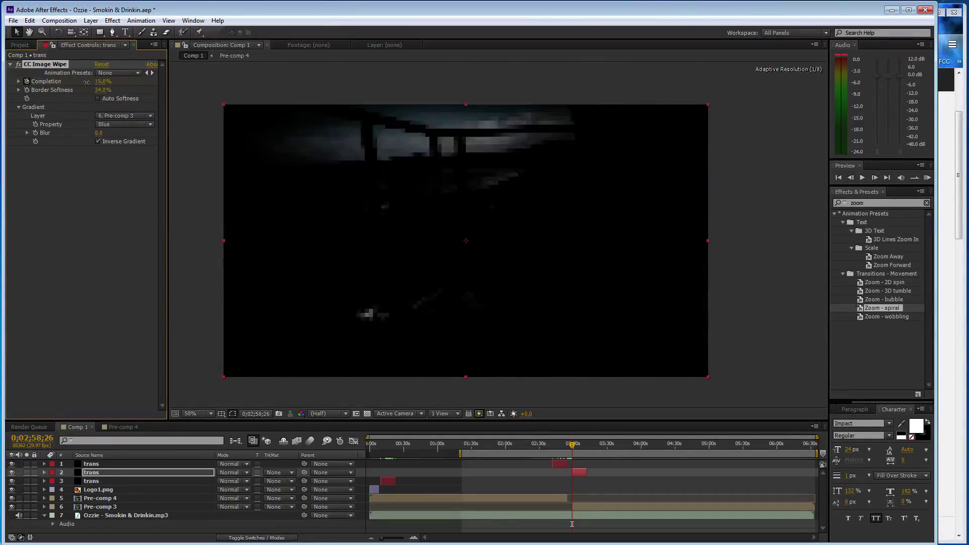
left_click(27, 82)
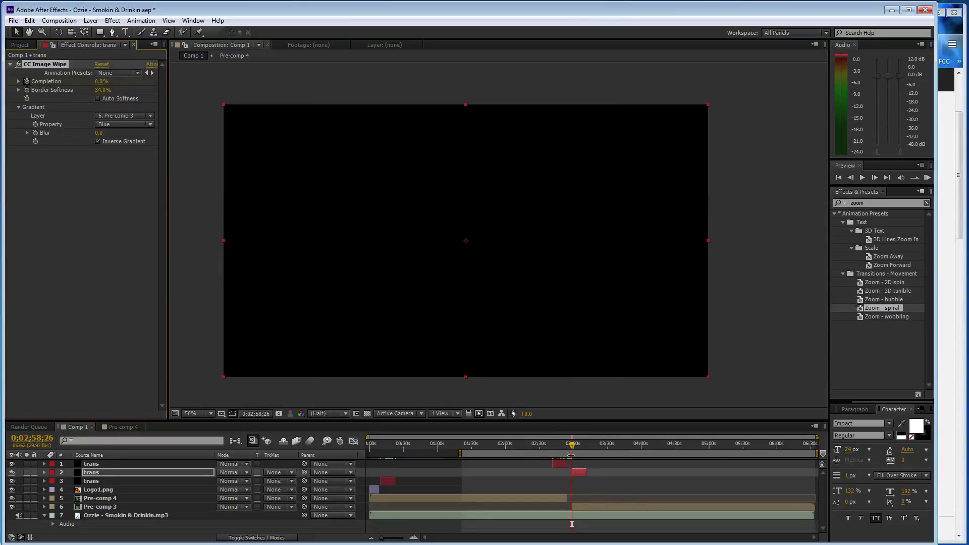
left_click_drag(575, 448, 587, 447)
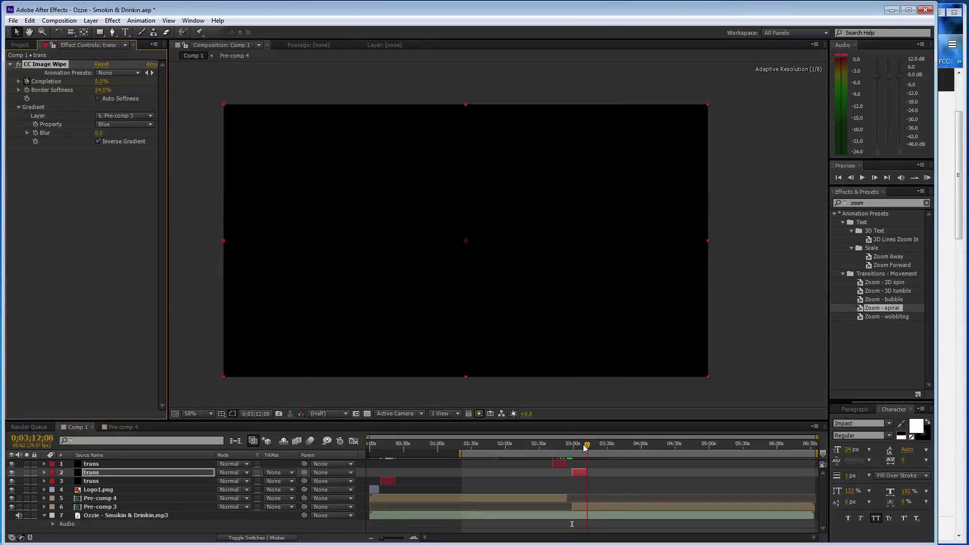
left_click_drag(101, 81, 151, 87)
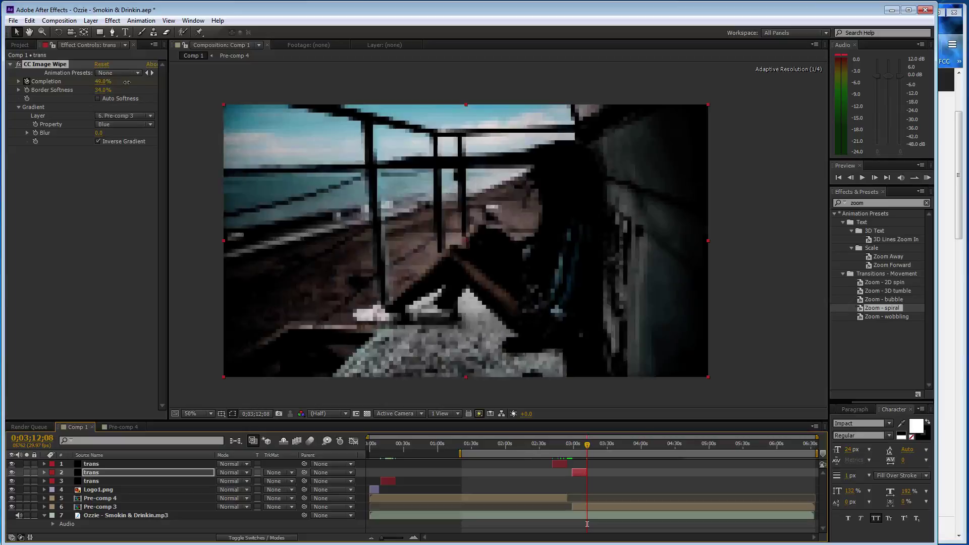
key("ctrl+s")
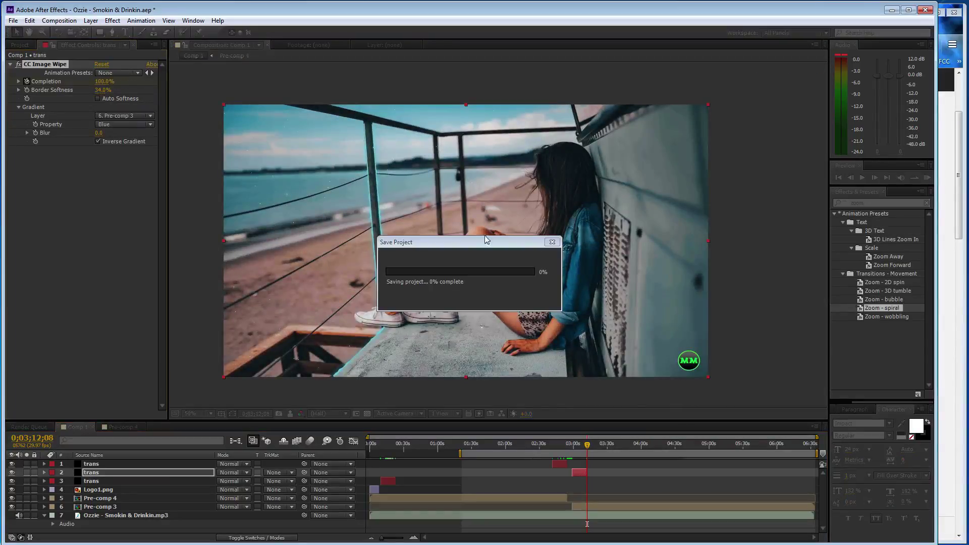
left_click_drag(587, 446, 579, 451)
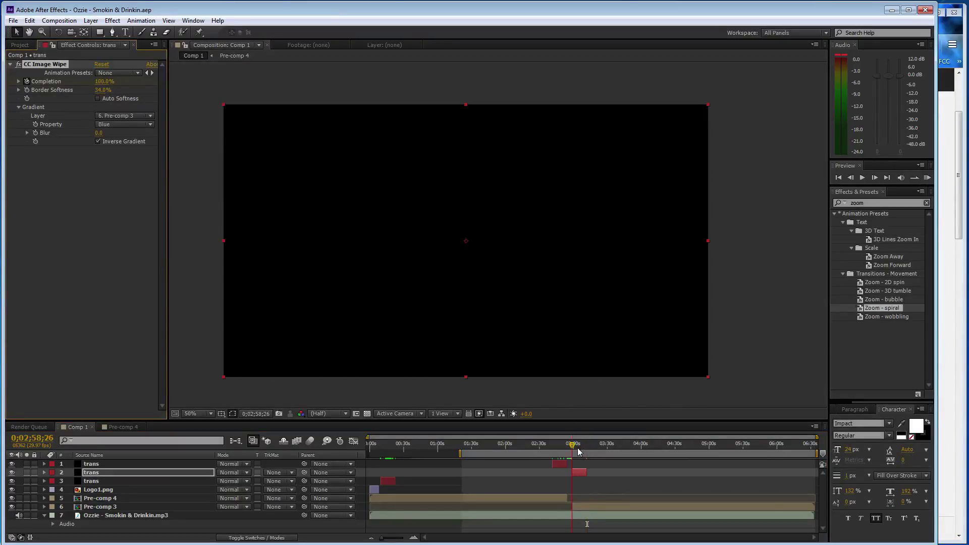
Step: Apply Zoom - wobbling to Pre-comp 3 and keyframe Transition Completion to 100% at 0;03;12;08
left_click(895, 317)
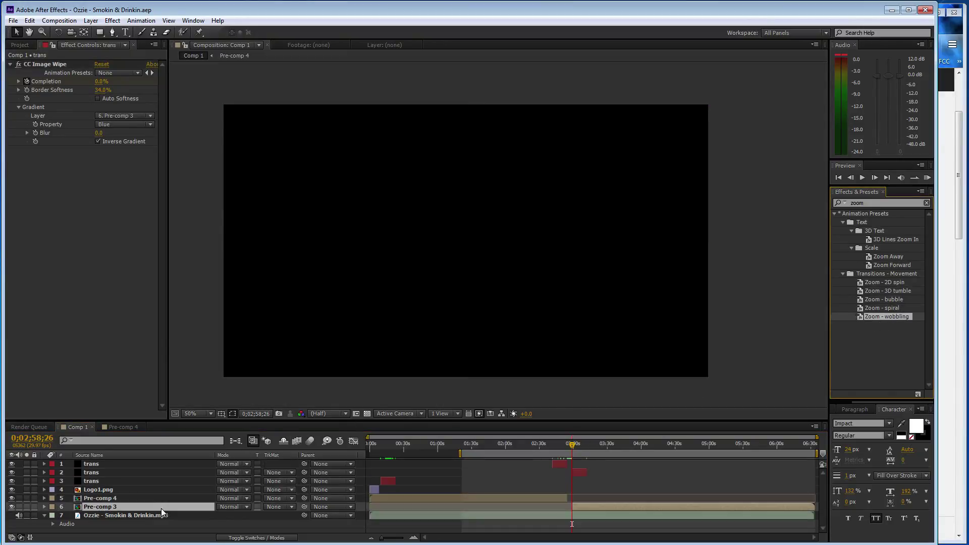
left_click_drag(231, 462, 161, 508)
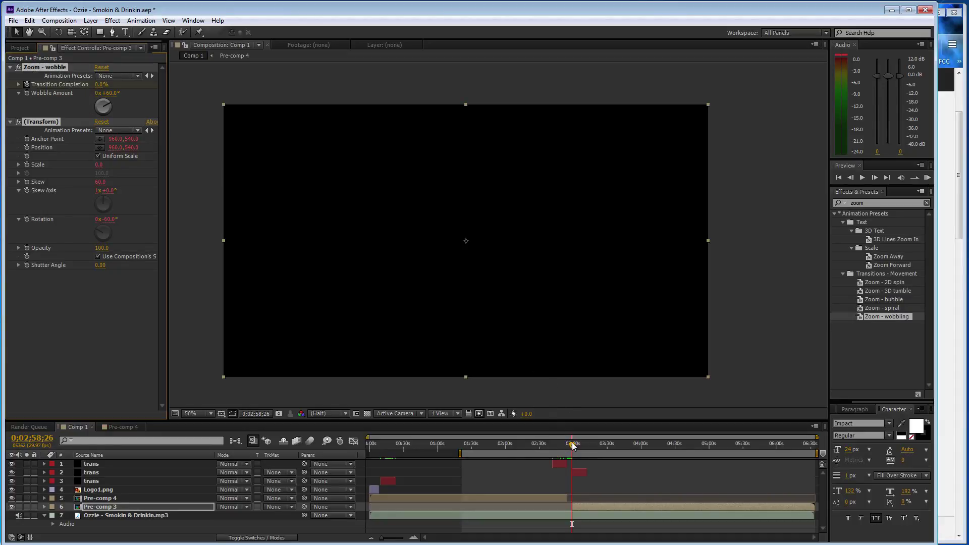
left_click_drag(573, 444, 588, 444)
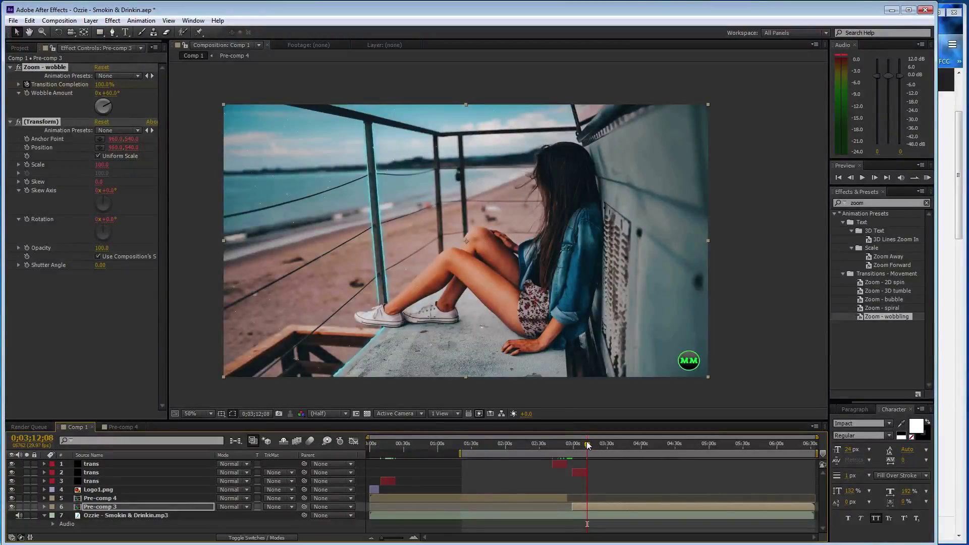
left_click_drag(587, 444, 573, 444)
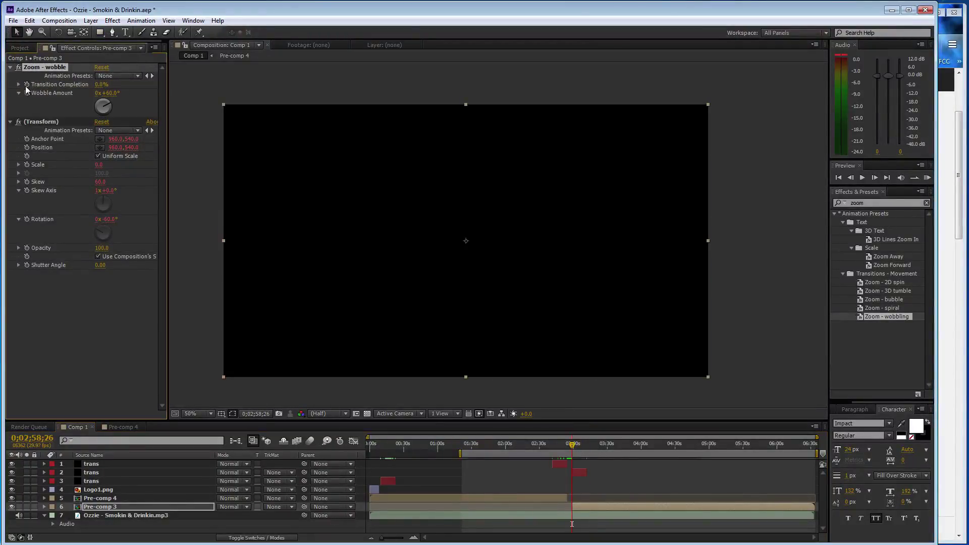
left_click_drag(572, 445, 587, 444)
left_click_drag(102, 84, 126, 82)
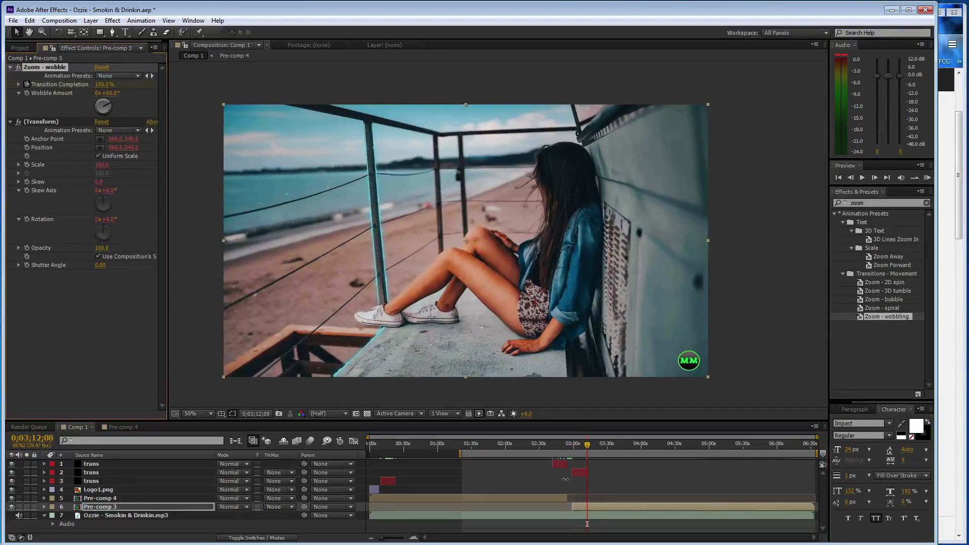
left_click_drag(589, 451, 580, 450)
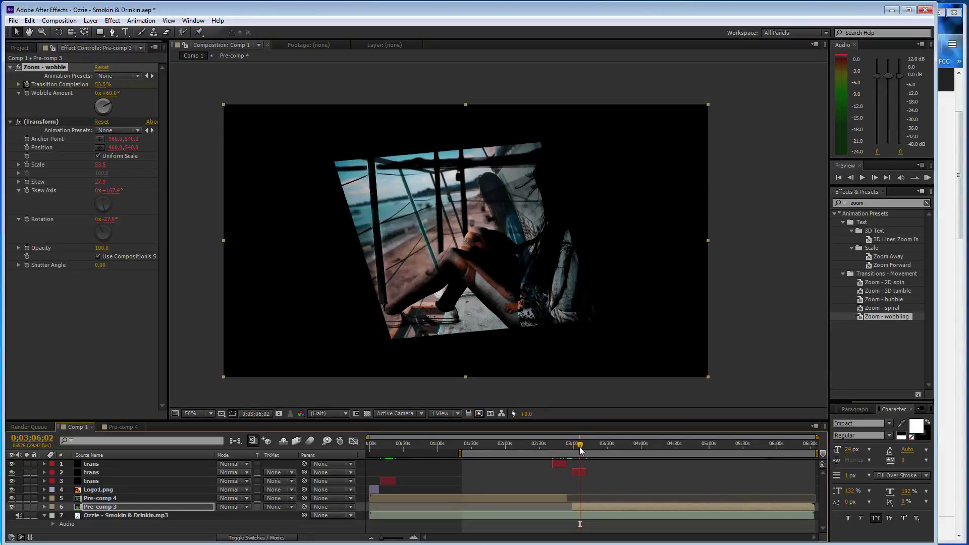
left_click_drag(581, 450, 589, 450)
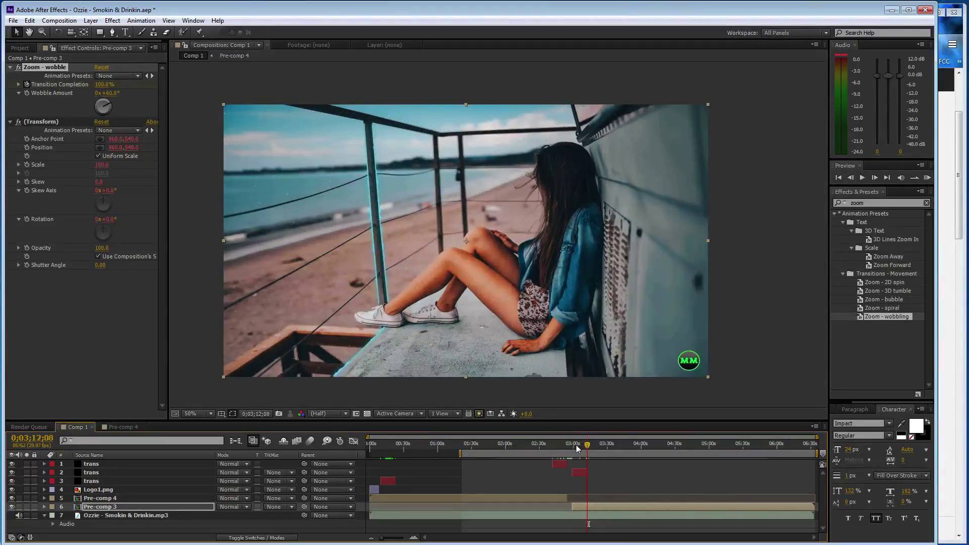
left_click(572, 445)
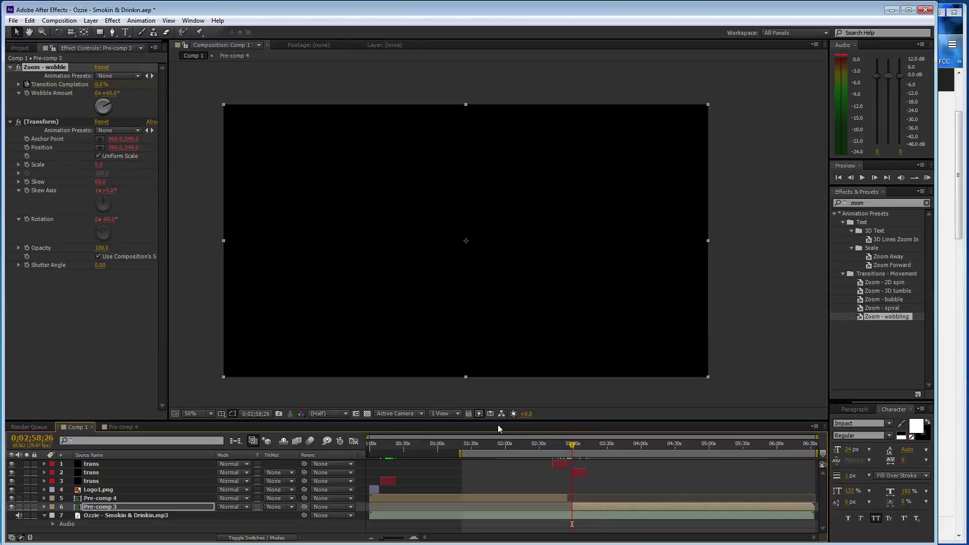
Step: Keyframe Rotation, raise Wobble Amount to 132°, preview the wobble, and save the project
left_click(27, 220)
left_click_drag(574, 450, 588, 446)
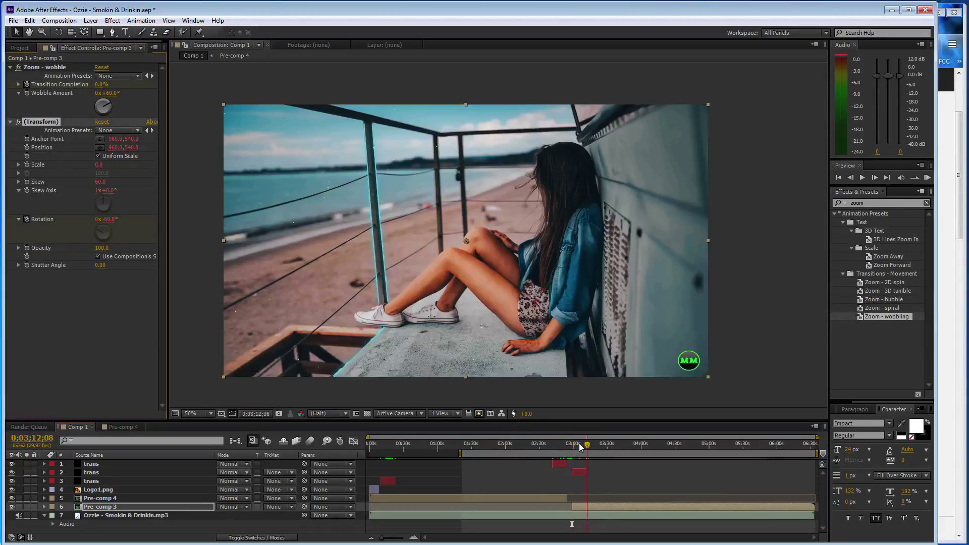
left_click(97, 220)
left_click_drag(590, 447, 574, 449)
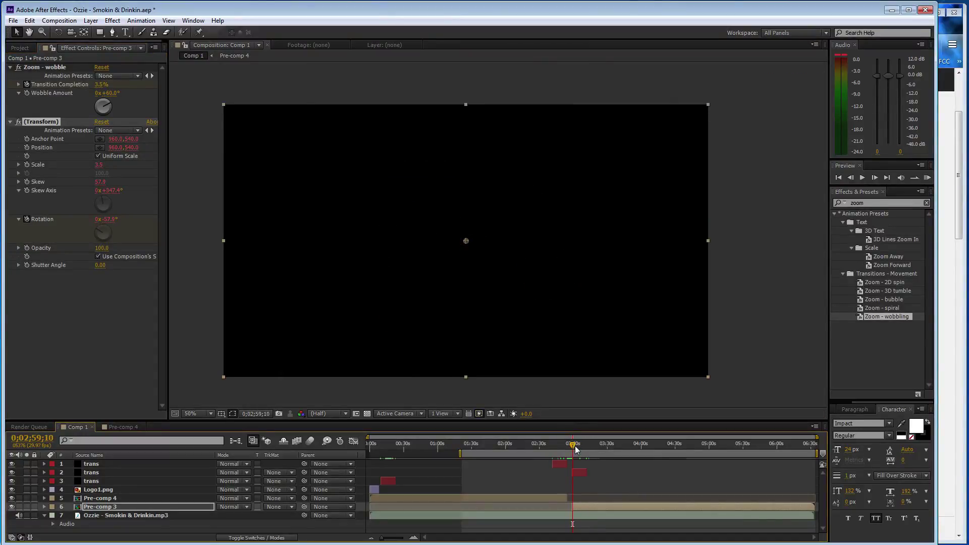
left_click_drag(572, 445, 586, 446)
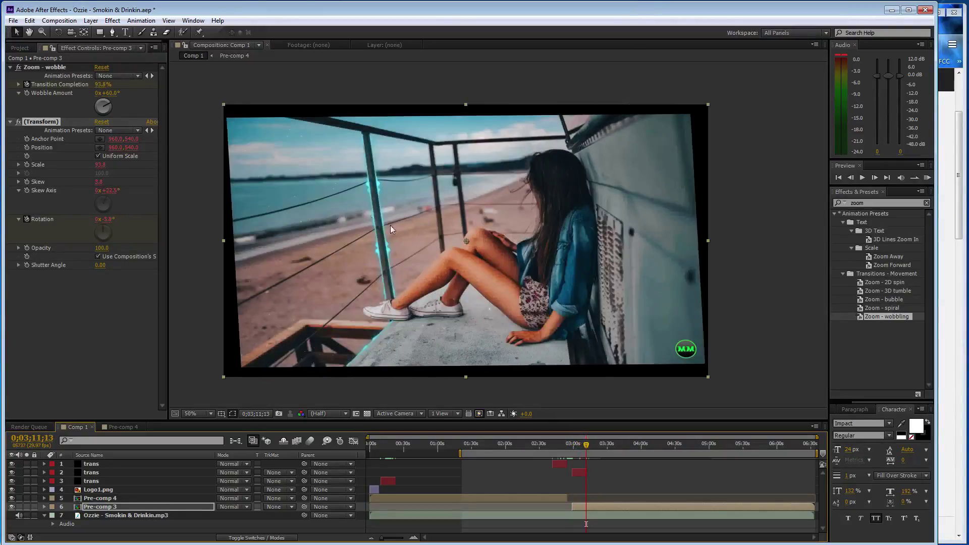
left_click_drag(113, 101, 116, 120)
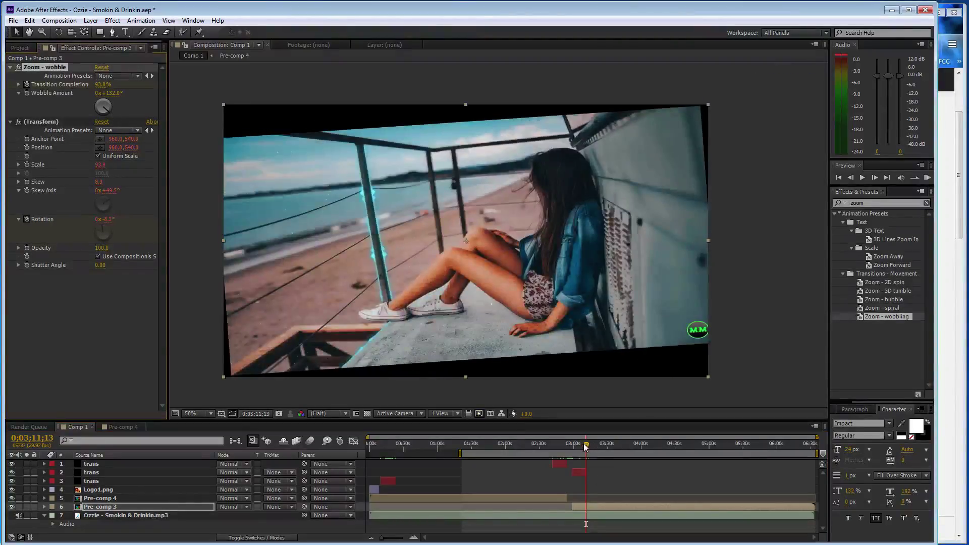
mouse_move(587, 448)
left_mouse_down()
mouse_move(572, 448)
mouse_move(592, 448)
mouse_move(584, 453)
left_mouse_up()
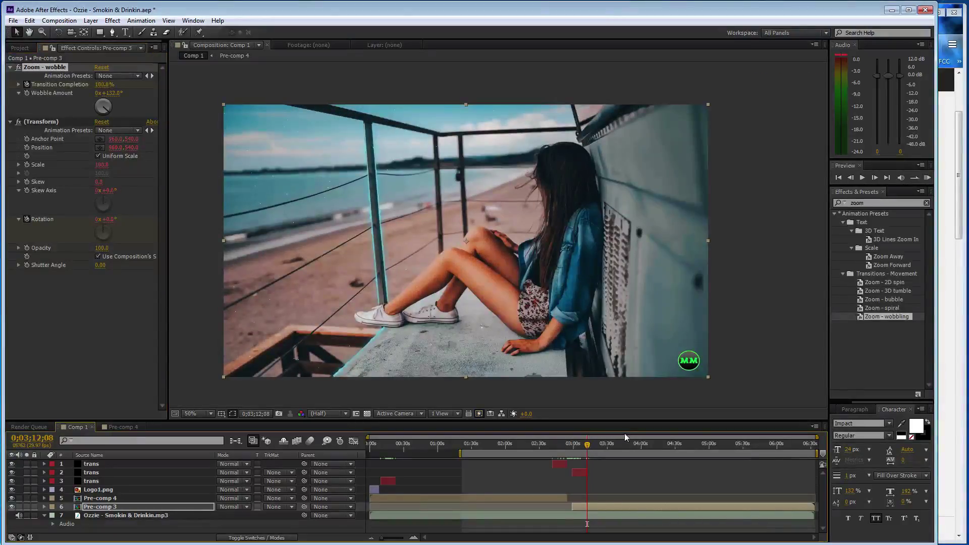
key("ctrl+s")
Step: Start the work area near 0;04;33 using the song's waveform, then select the second trans layer
key("l")
key("l")
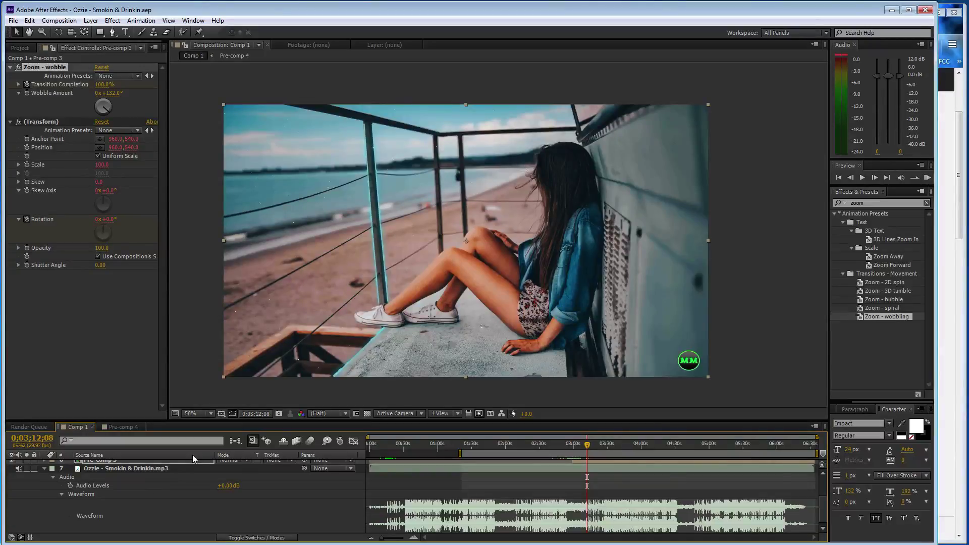
left_click_drag(588, 447, 678, 458)
left_click_drag(458, 456, 704, 487)
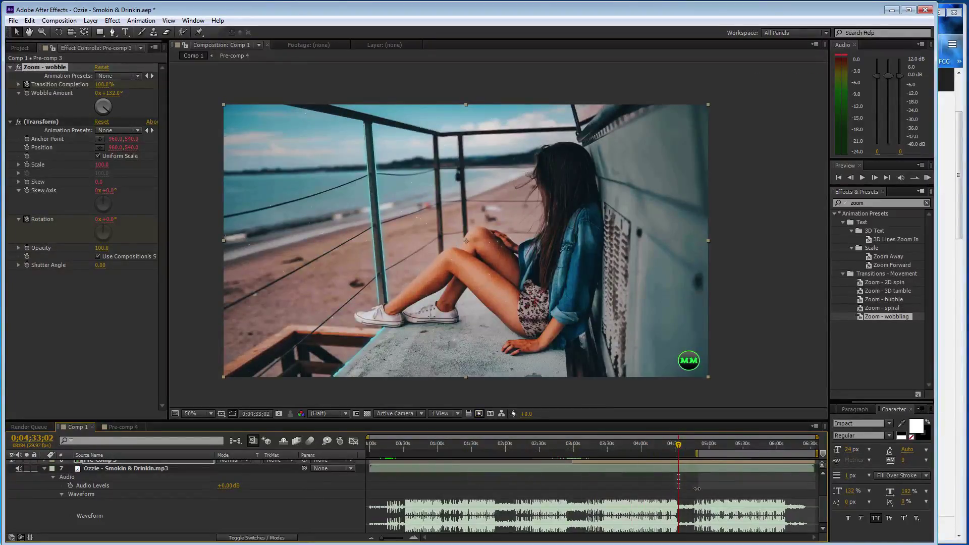
left_click(62, 494)
scroll(212, 473, "up", 1)
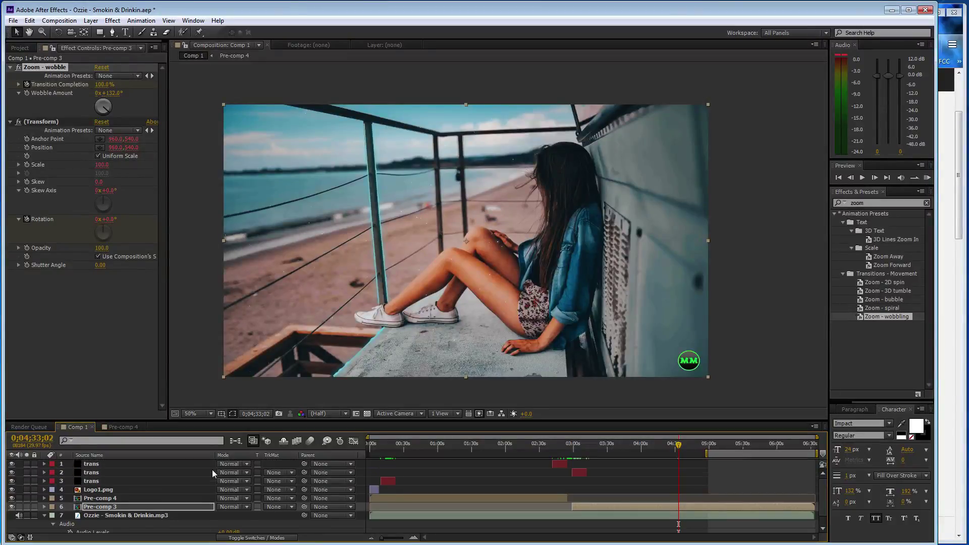
left_click(179, 471)
Step: Duplicate the trans layer, start it at the playhead, and keyframe wipe Completion at 100%
key("ctrl+d")
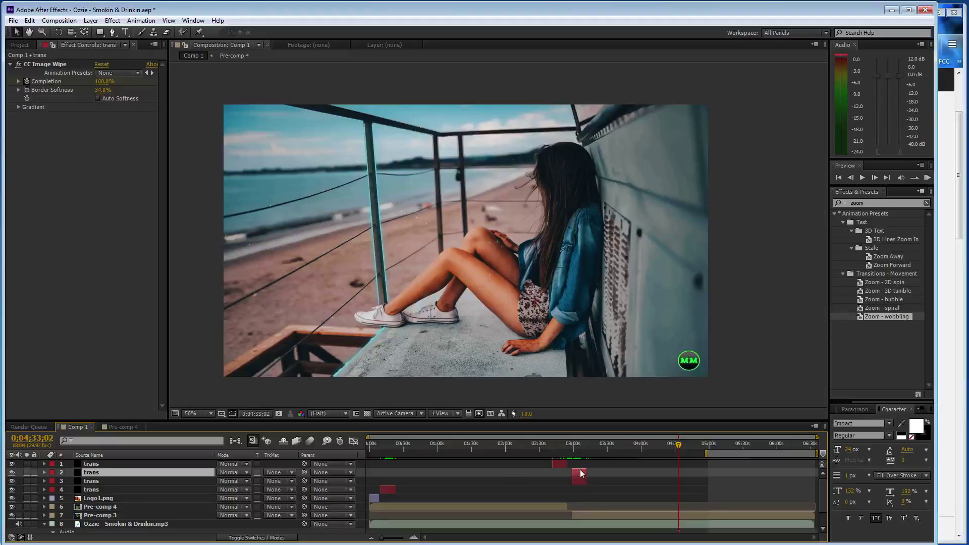
left_click_drag(582, 473, 707, 470)
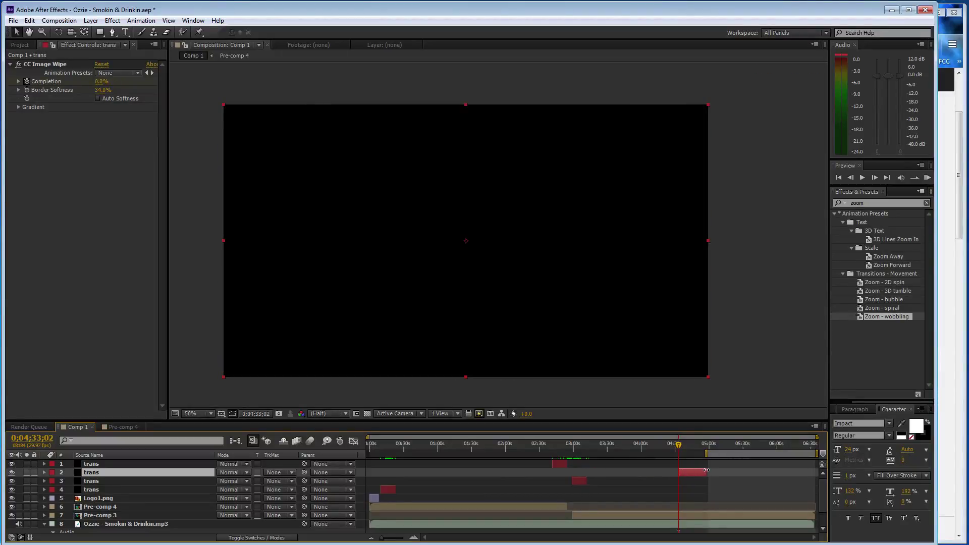
left_click_drag(101, 81, 147, 81)
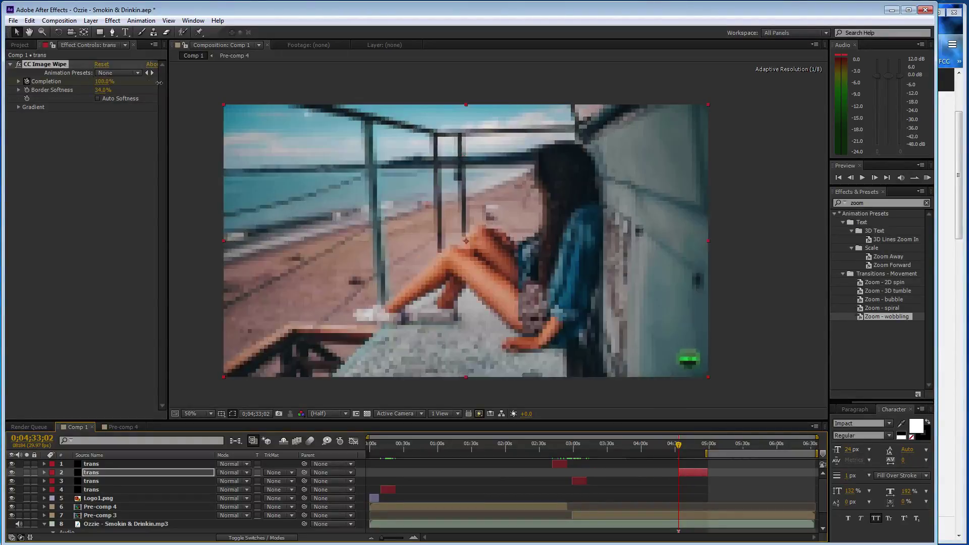
left_click(27, 81)
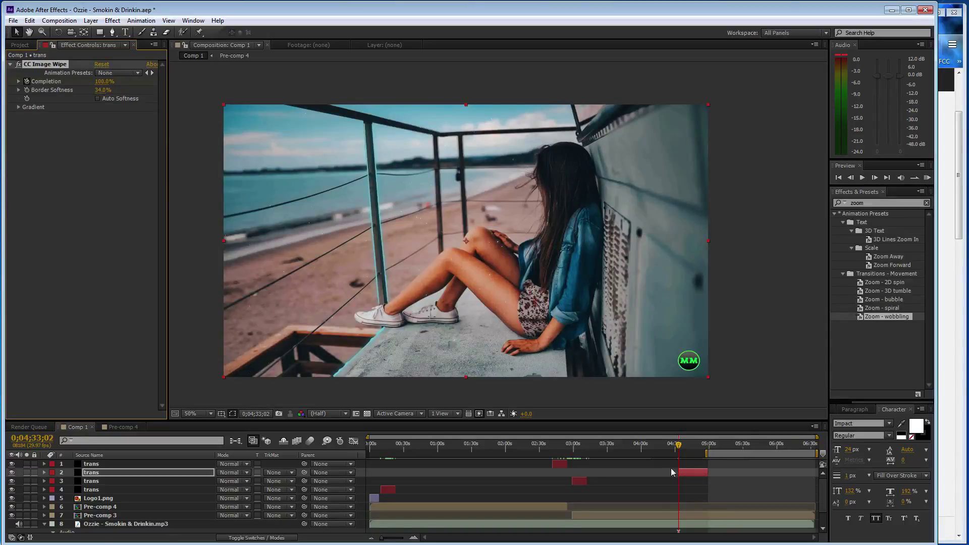
Step: At 0;04;42;26, set the wipe Completion to 60%
left_click_drag(681, 449, 689, 447)
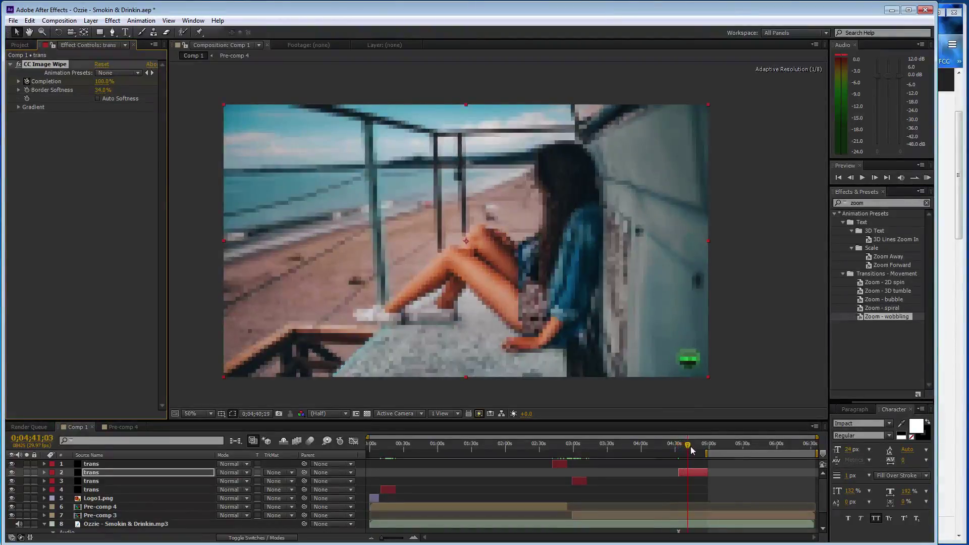
left_click_drag(96, 82, 73, 85)
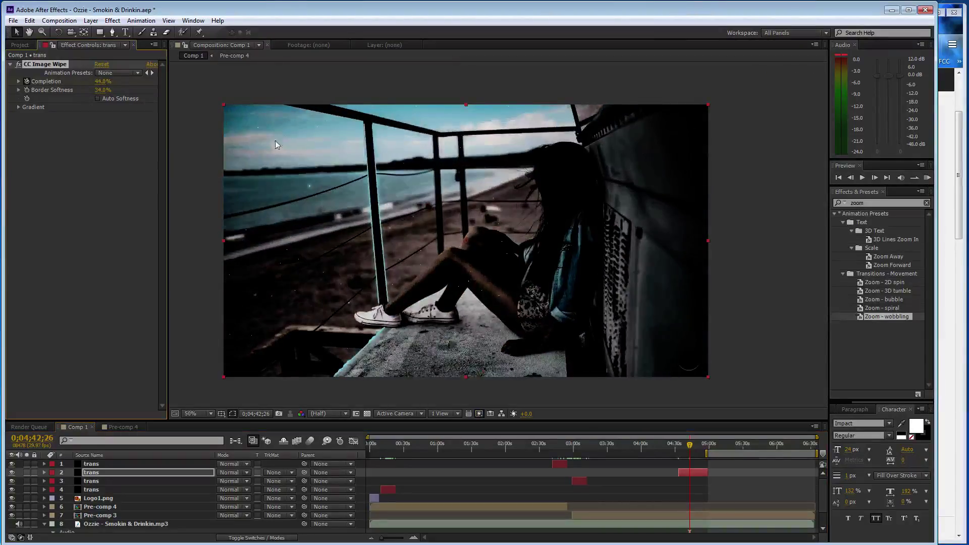
left_click(96, 82)
type("50")
key("Return")
type("60")
key("Return")
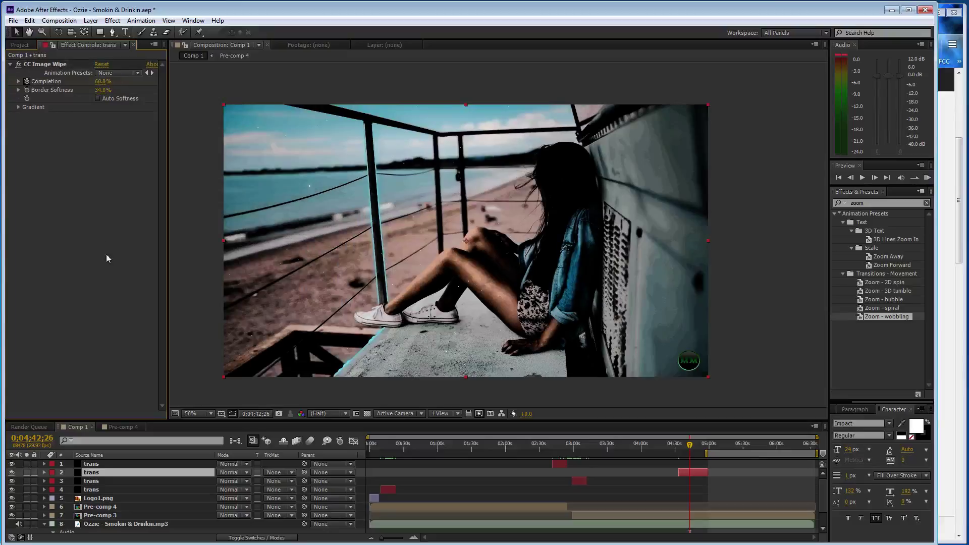
Step: Keyframe Completion at 61% at 0;04;46;27, then back up to 100% by 0;04;59;10
left_click_drag(690, 446, 696, 449)
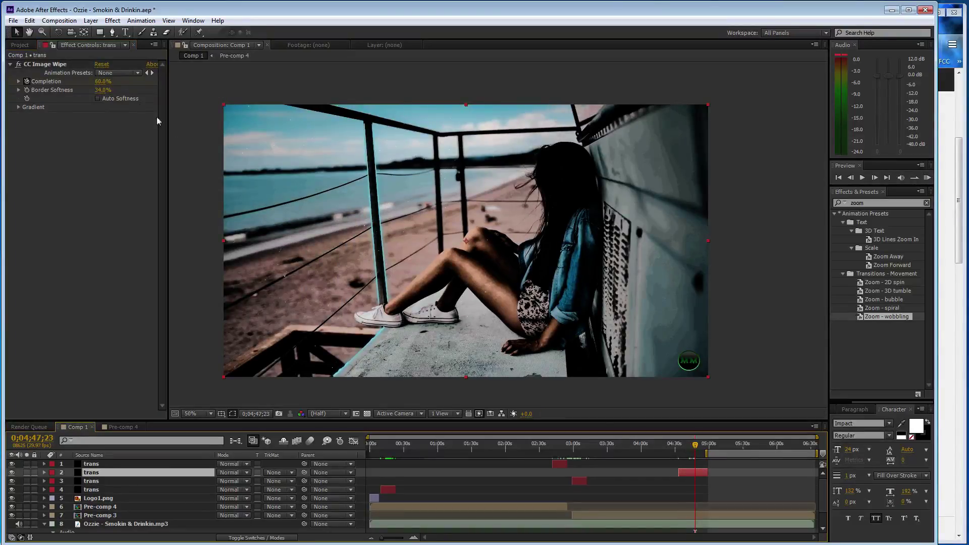
left_click(100, 81)
type("61")
key("Return")
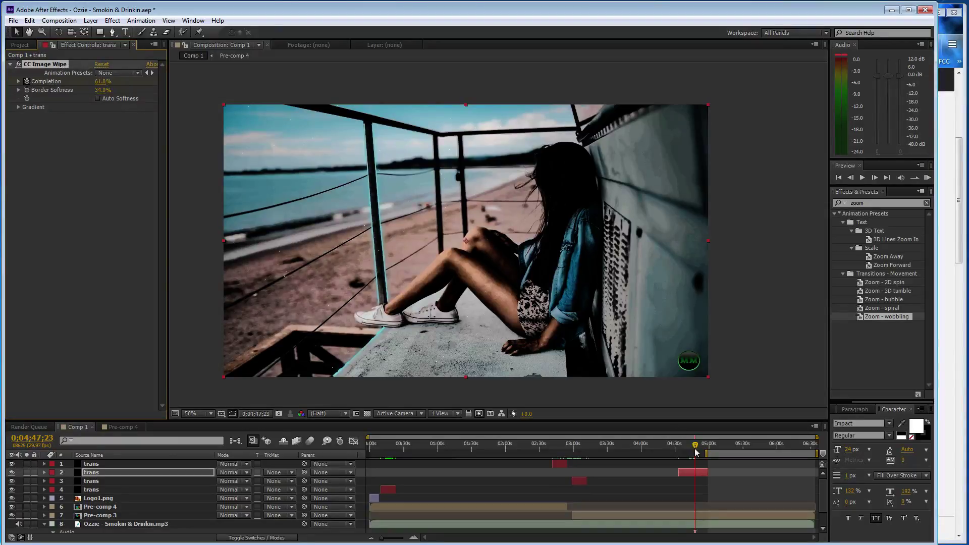
left_click_drag(696, 447, 705, 448)
left_click_drag(100, 81, 110, 91)
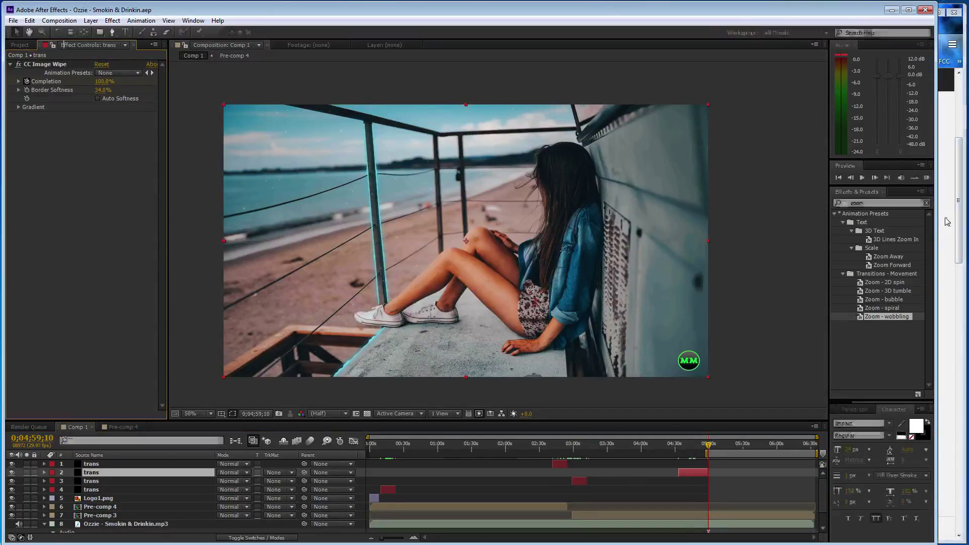
left_click(949, 237)
Step: Play 'Spirits Of The Night' from the SoundCloud profile, then return to After Effects
scroll(283, 366, "down", 2)
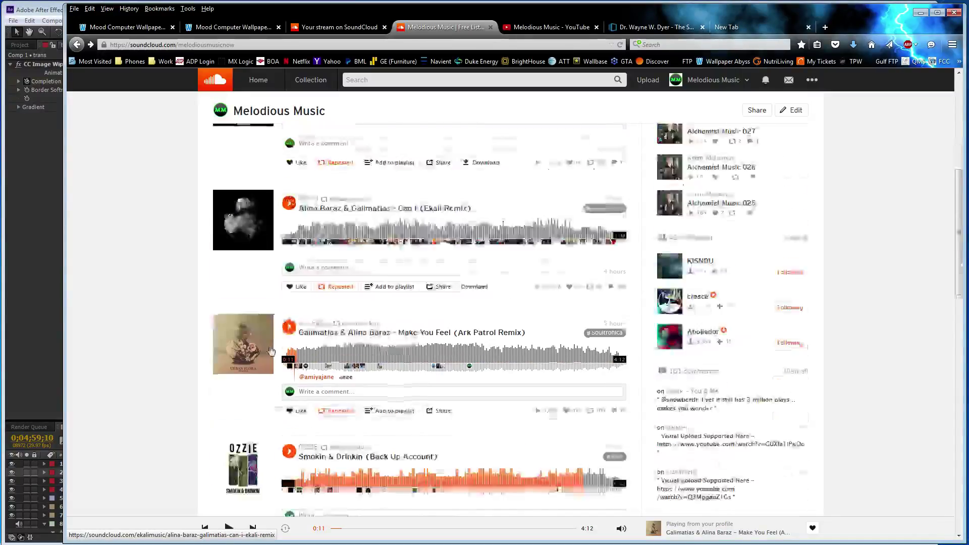
scroll(278, 359, "down", 3)
scroll(272, 348, "down", 1)
scroll(269, 342, "down", 2)
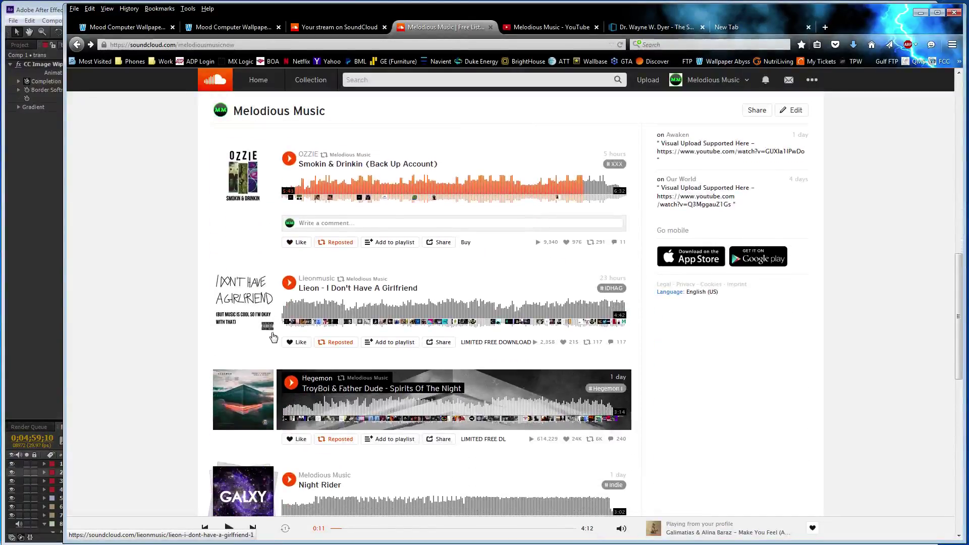
scroll(270, 337, "down", 2)
scroll(273, 336, "down", 1)
scroll(273, 337, "down", 1)
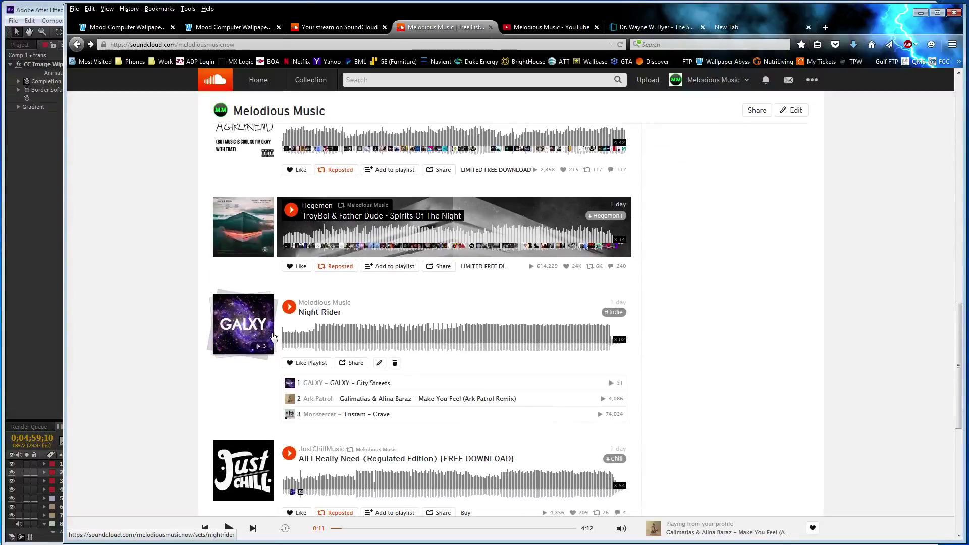
scroll(278, 274, "down", 1)
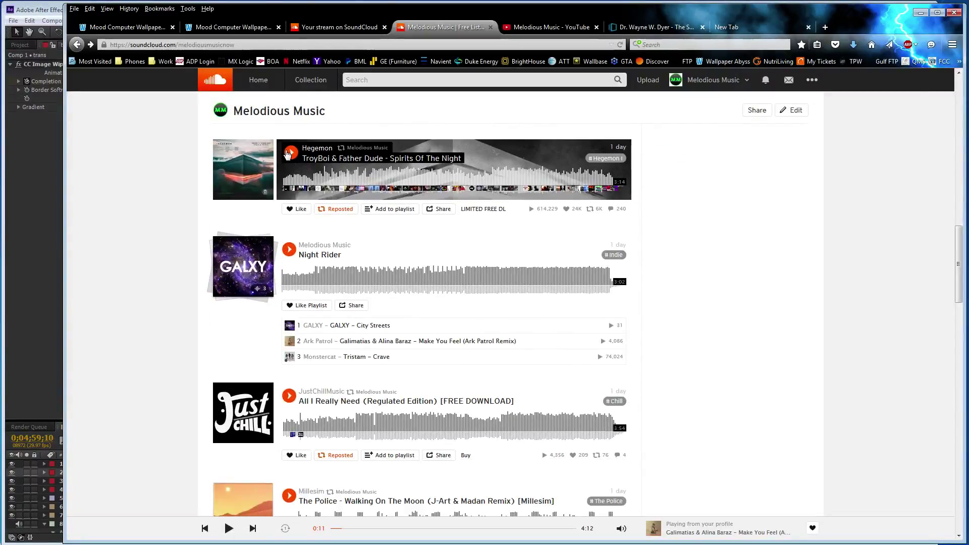
left_click(291, 153)
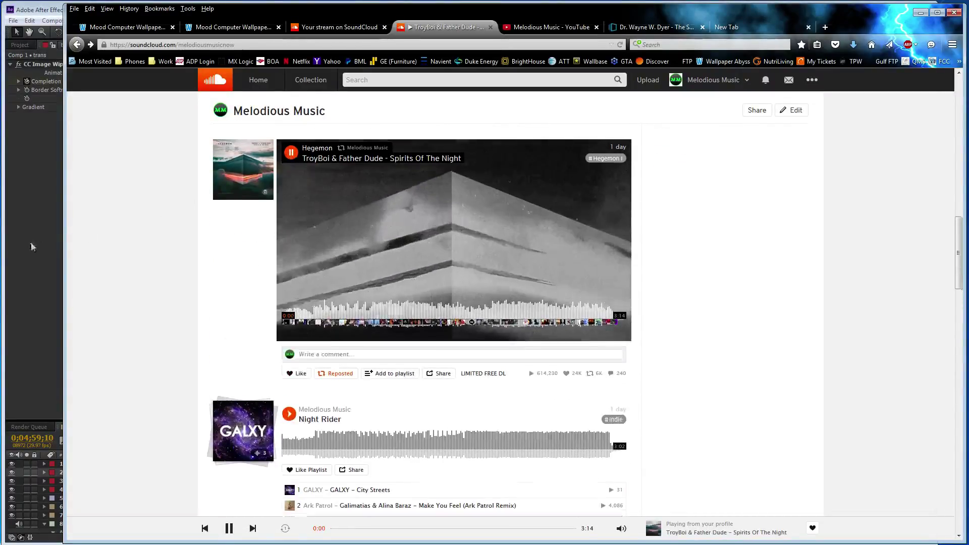
key("alt+Tab")
scroll(683, 485, "down", 1)
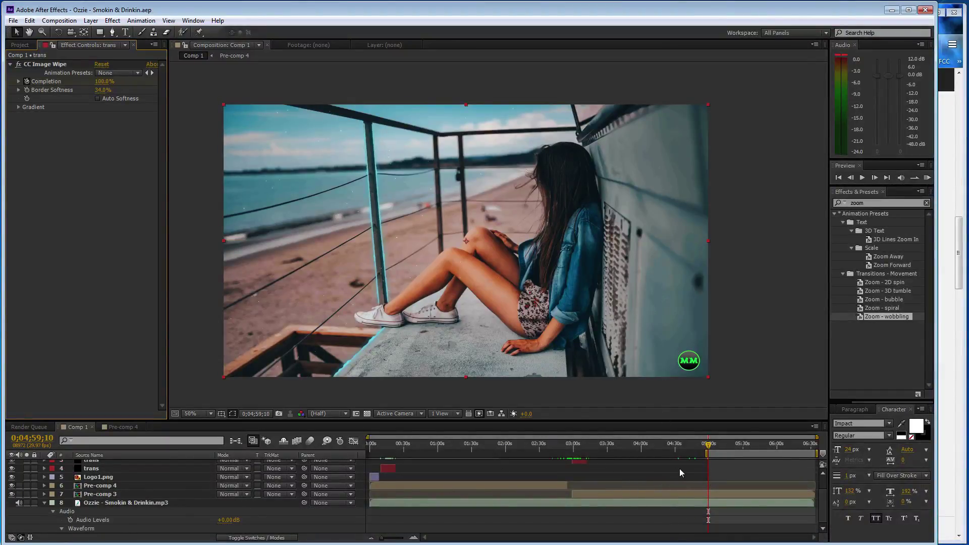
Step: Scrub ahead to find where the song ends, then collapse the waveform and scroll layers to the top
left_click(708, 443)
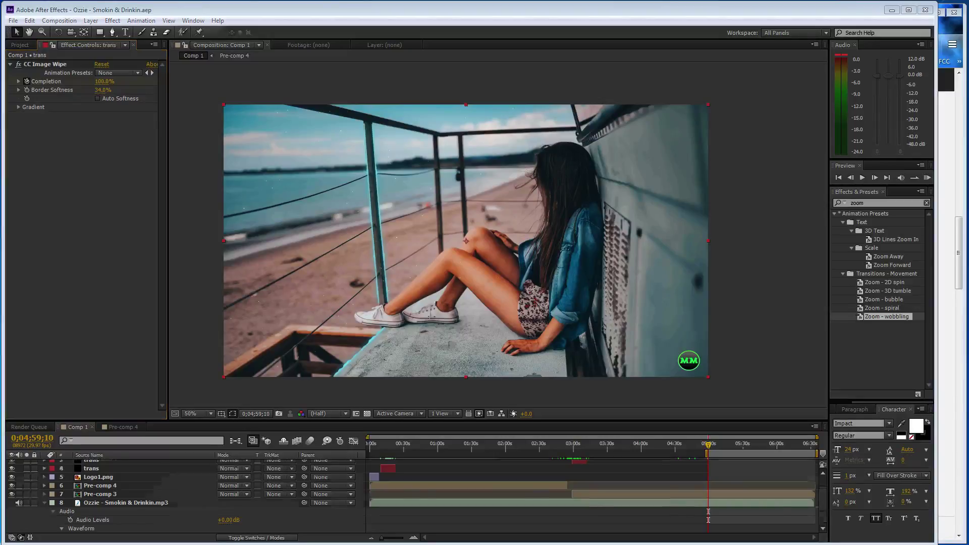
left_click_drag(700, 452, 791, 456)
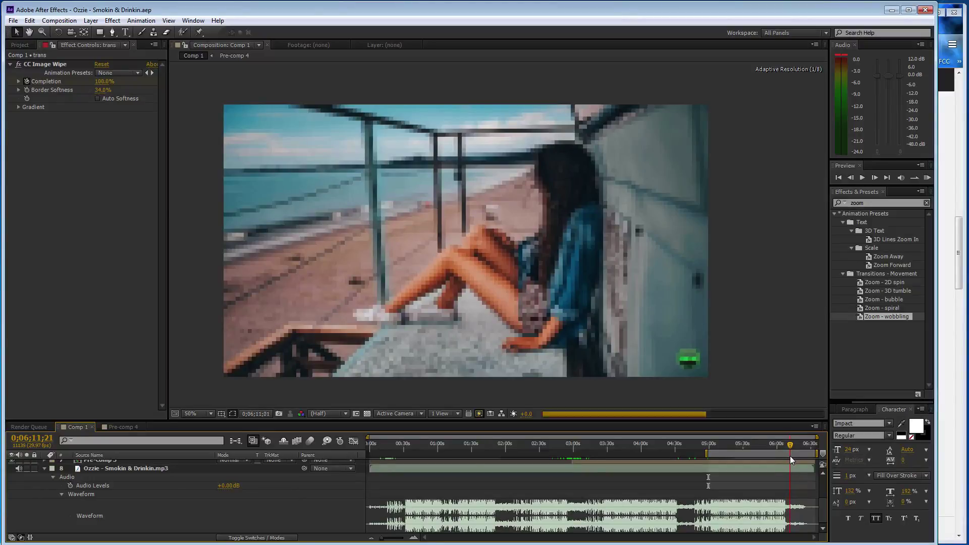
left_click(62, 495)
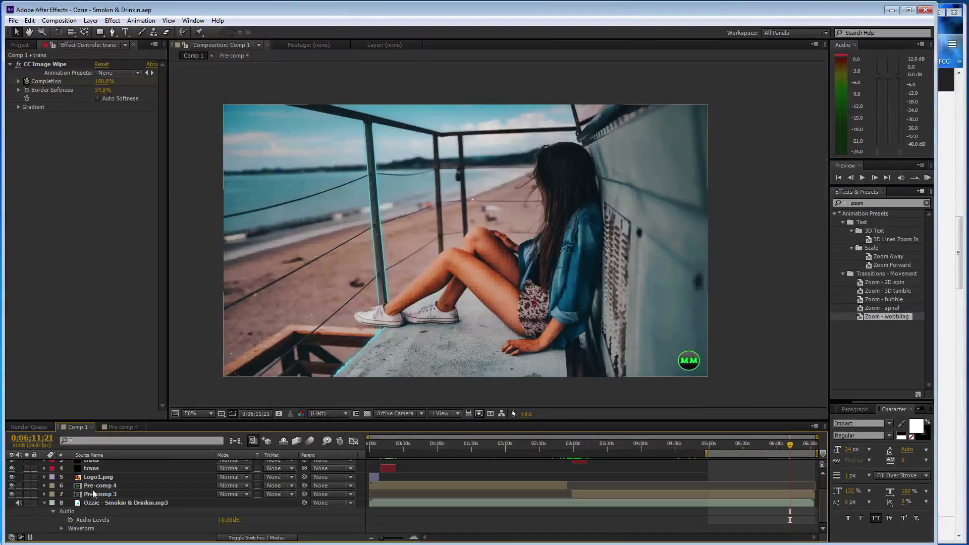
scroll(522, 487, "up", 3)
Step: Start a wipe-layer copy at 0;06;11;21, keyframe Completion to 0% at 0;06;32;20, and save
key("ctrl+d")
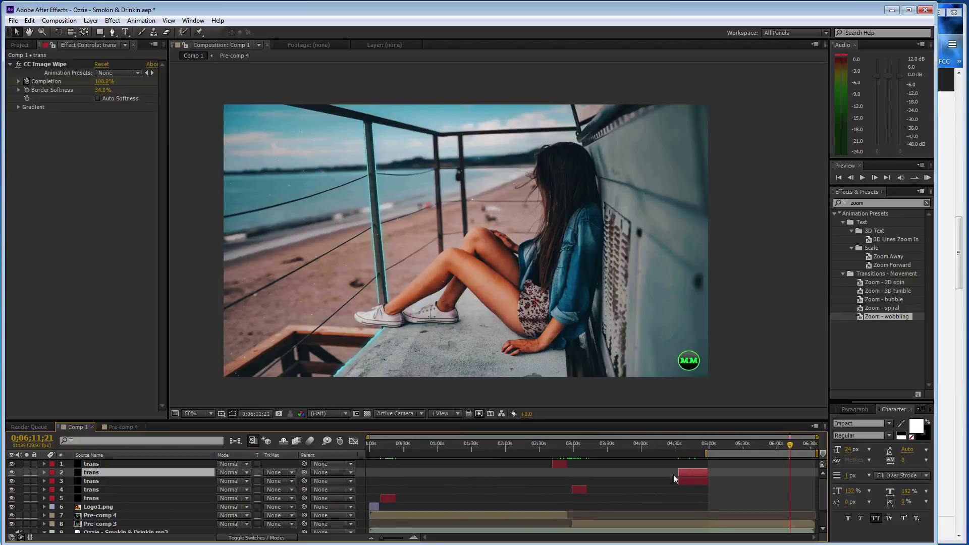
left_click_drag(726, 475, 806, 475)
left_click(26, 82)
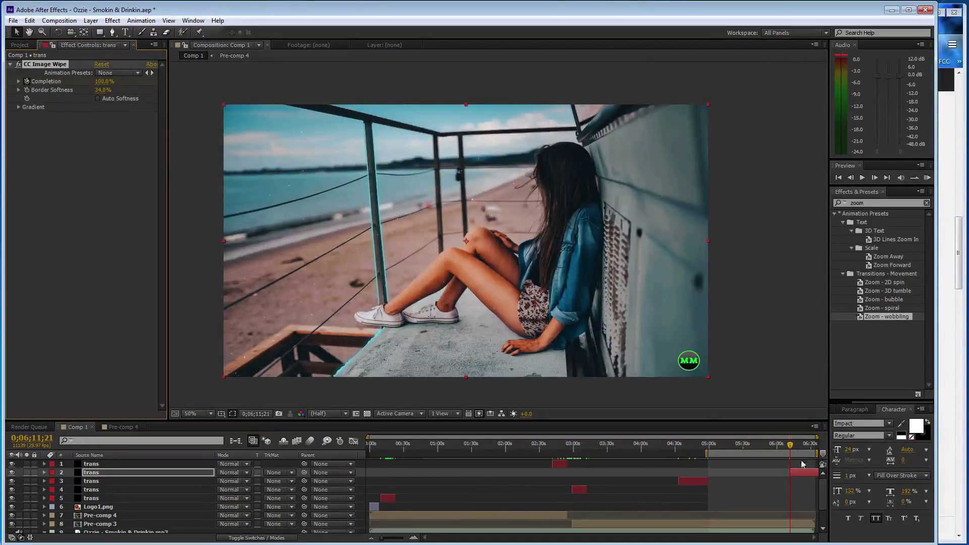
left_click_drag(791, 445, 814, 445)
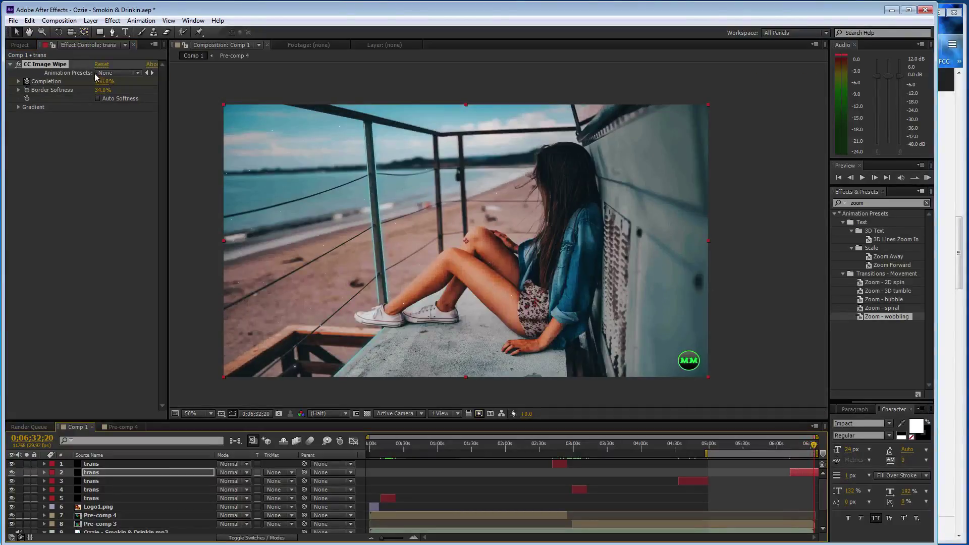
left_click_drag(101, 82, 22, 81)
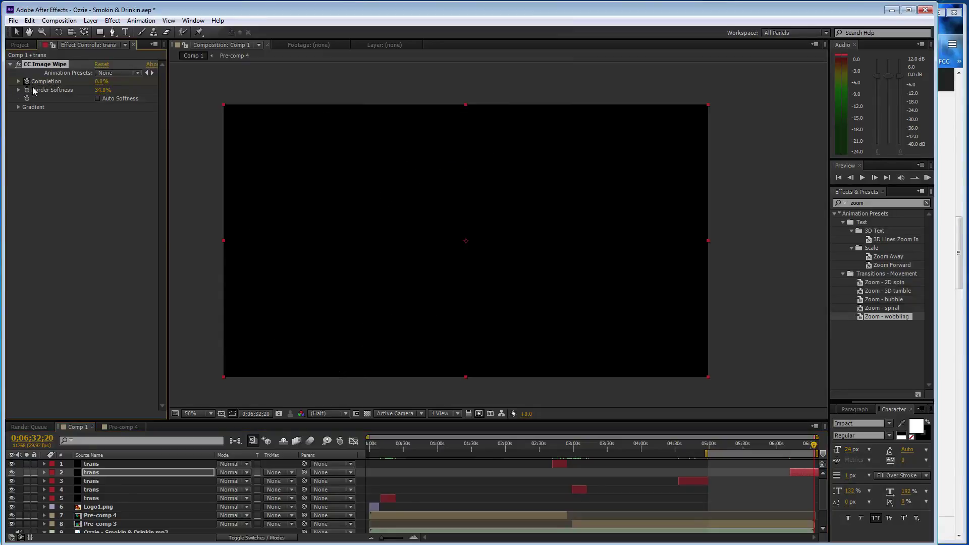
key("ctrl+s")
left_click_drag(814, 445, 792, 451)
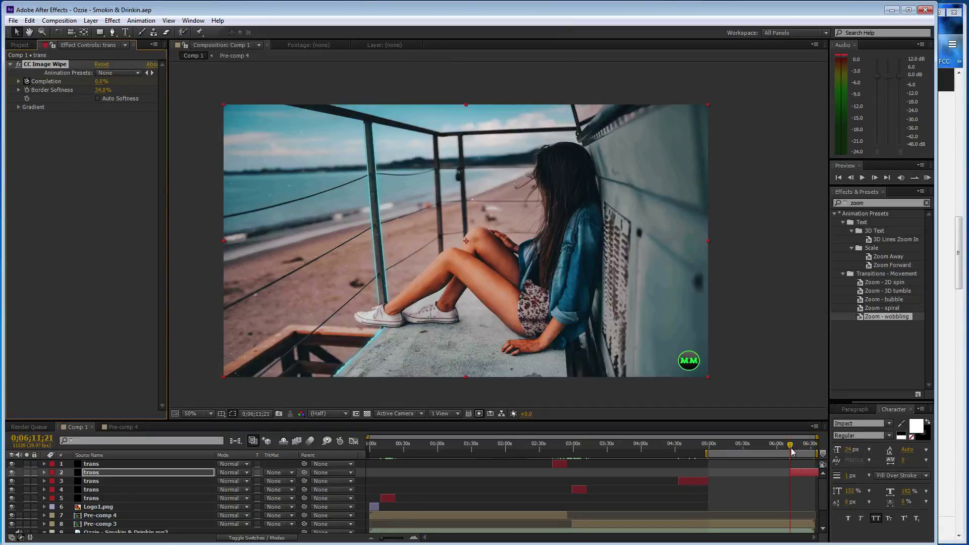
Step: Keyframe Pre-comp 3's Transition Completion from 100% down to 0% at the timeline's end
left_click(114, 525)
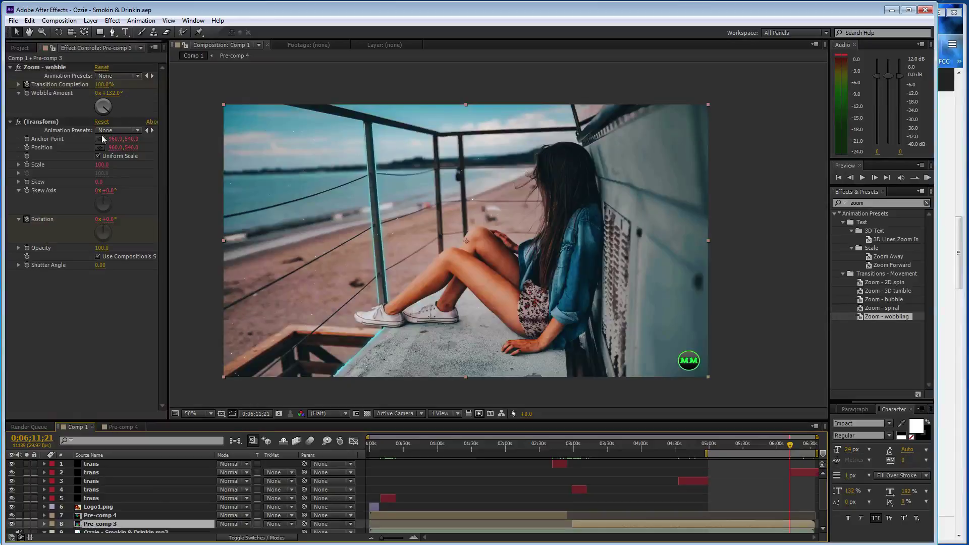
left_click(103, 85)
type("99.99")
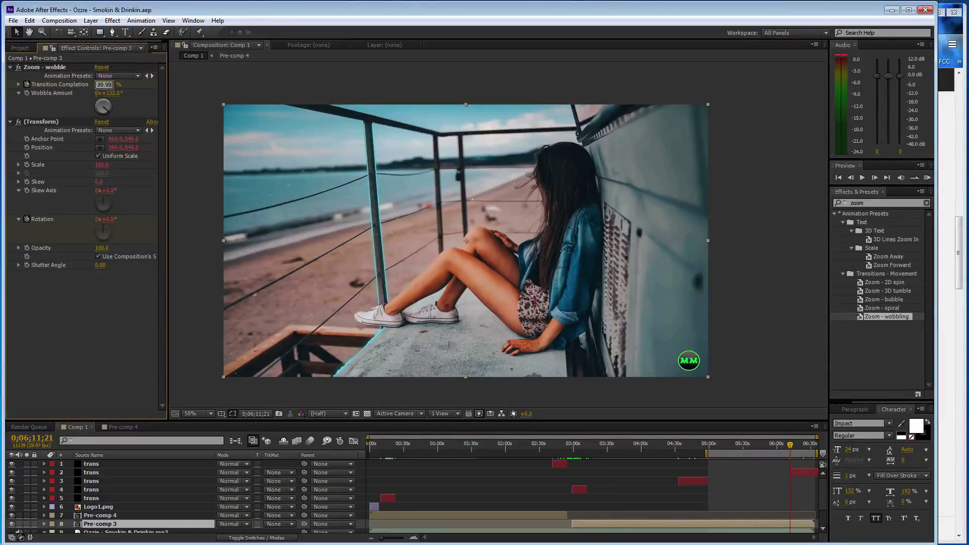
key("Return")
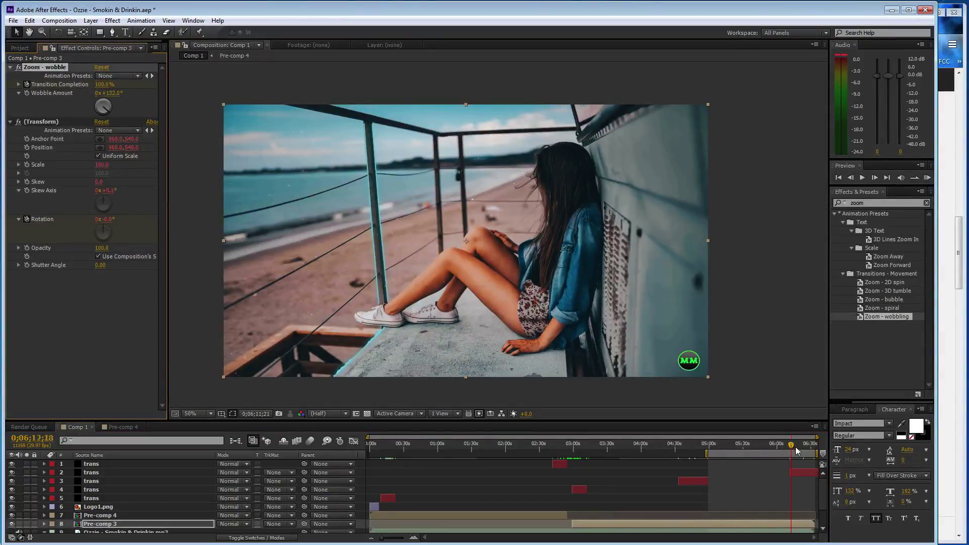
left_click_drag(792, 452, 814, 449)
left_click_drag(108, 86, 83, 85)
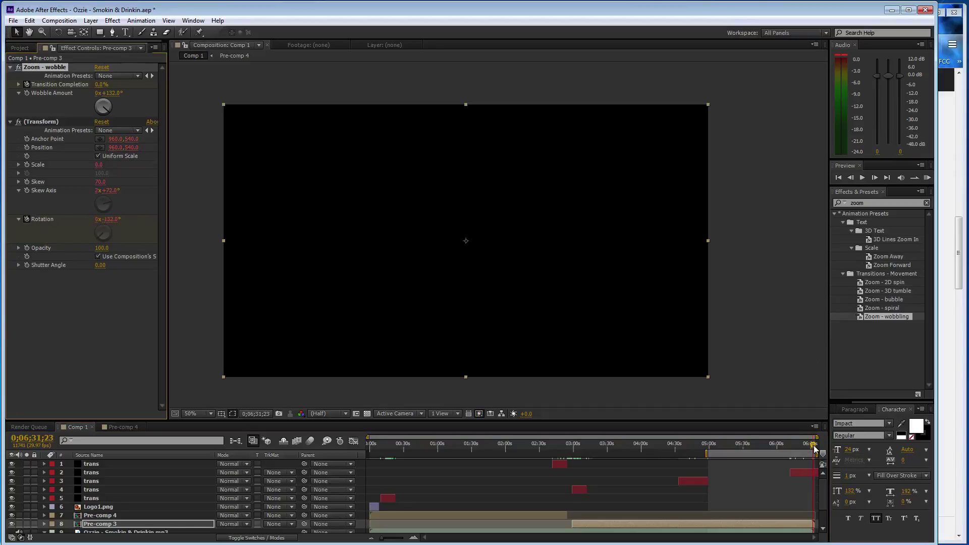
Step: Scrub through the closing zoom-wobble transition to check it ends in black
left_click_drag(815, 449, 799, 451)
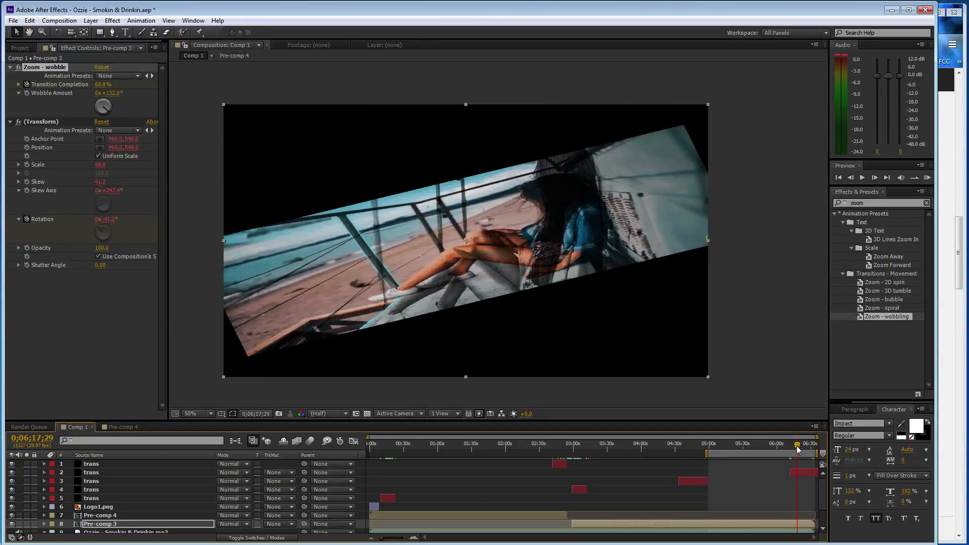
left_click_drag(798, 450, 803, 451)
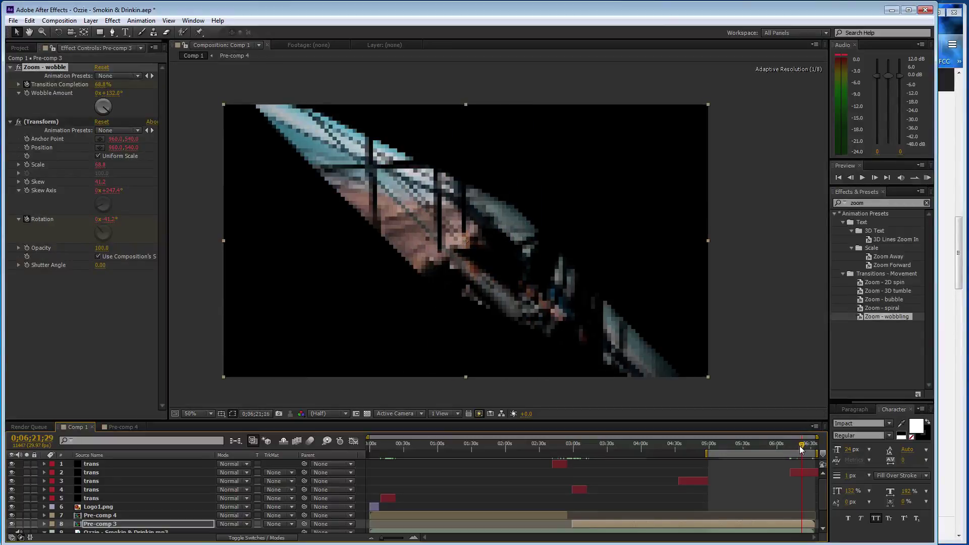
left_click_drag(802, 450, 808, 451)
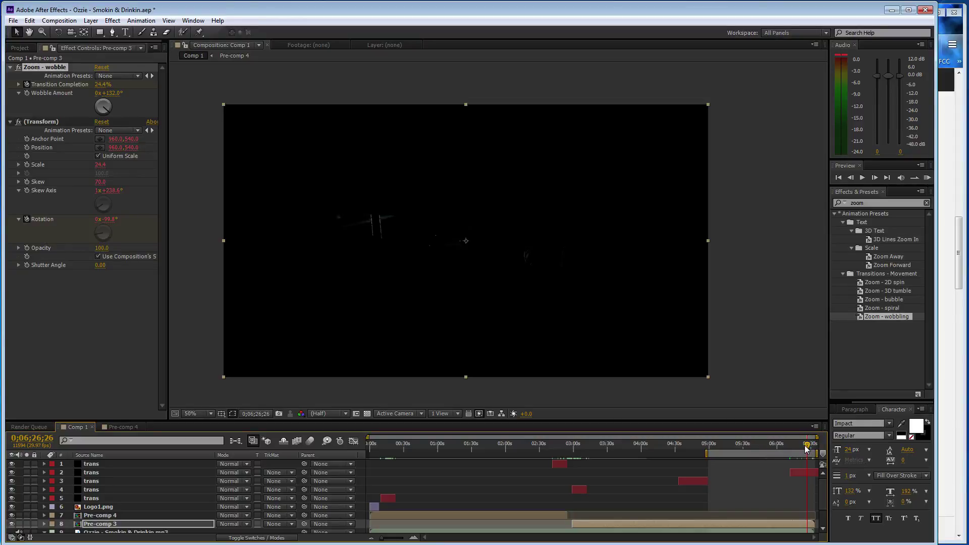
left_click_drag(807, 449, 790, 448)
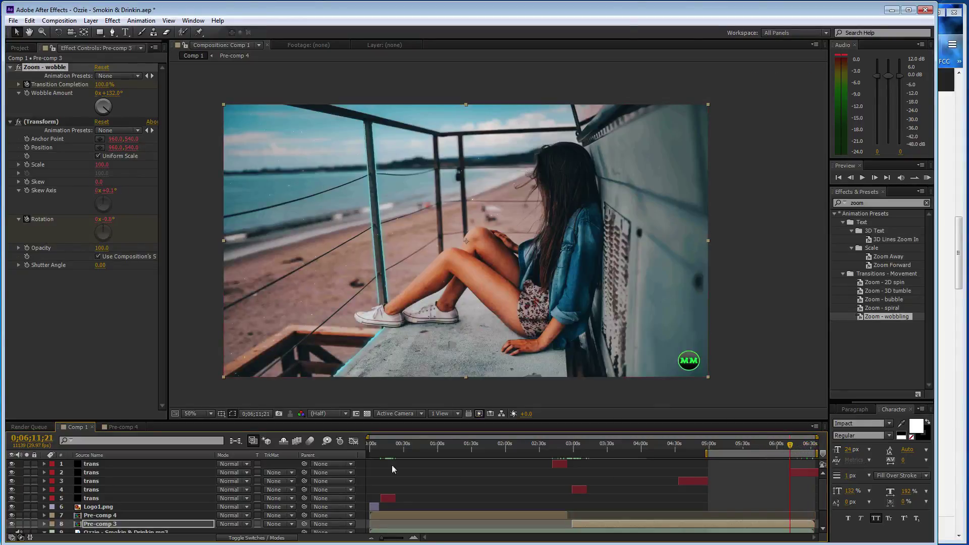
Step: Set the closing image wipe's Completion to 60% at mid-transition
left_click(144, 473)
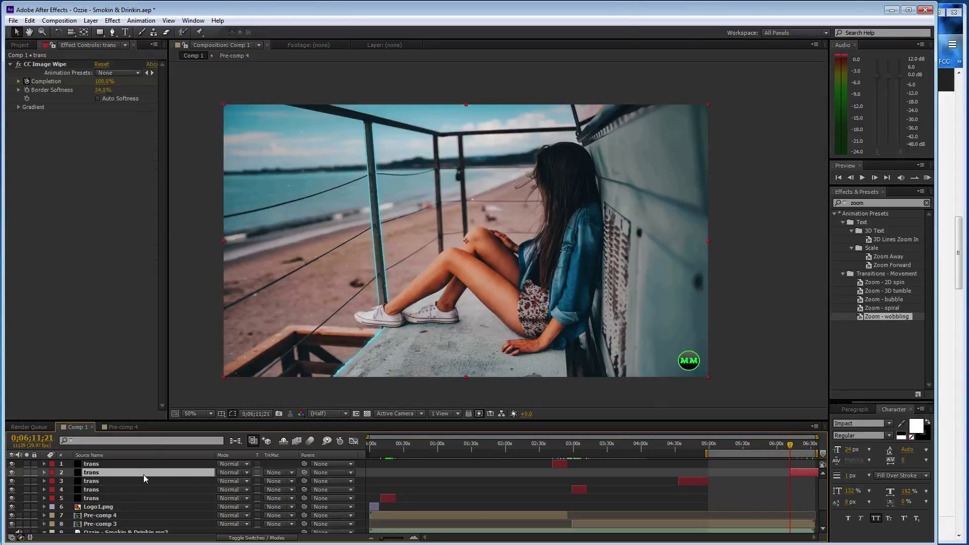
left_click(28, 88)
left_click_drag(791, 449, 807, 449)
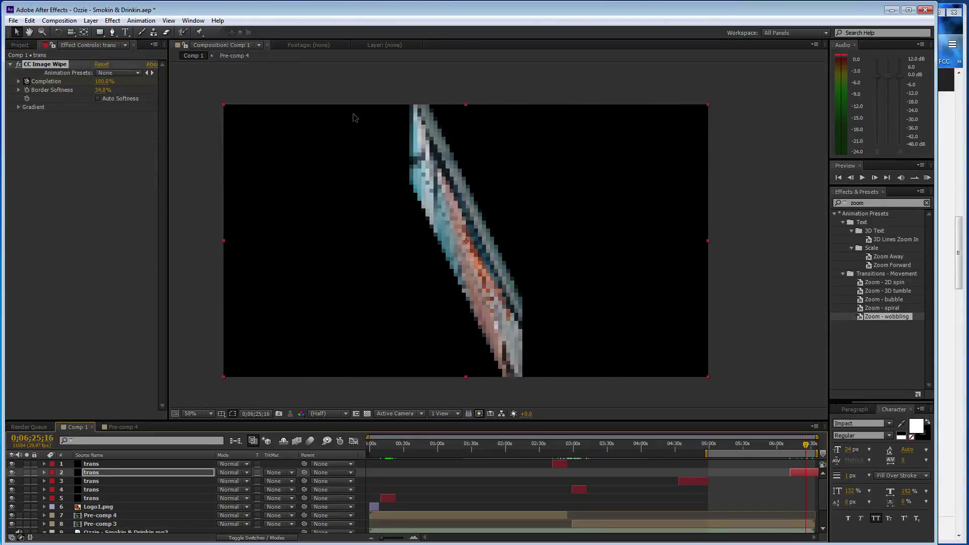
left_click(110, 82)
type("50")
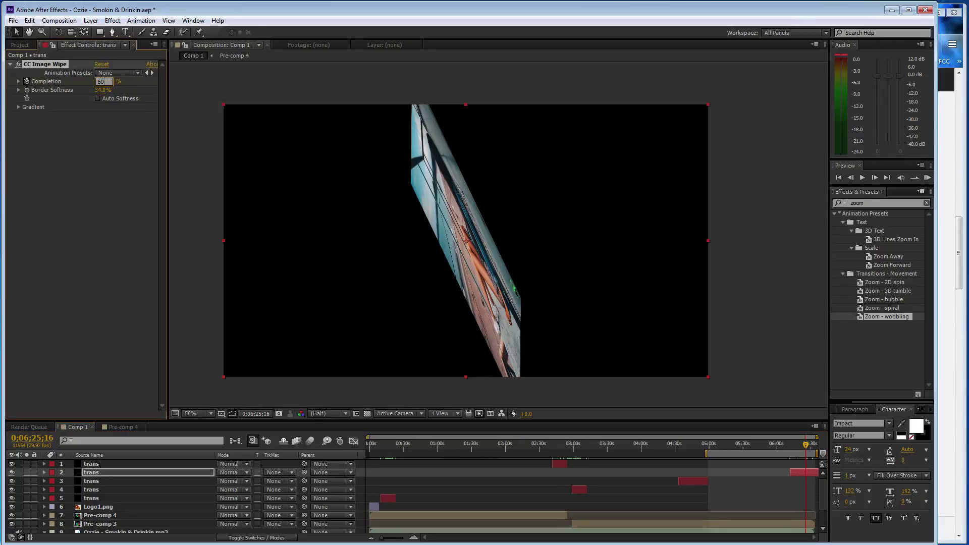
key("Return")
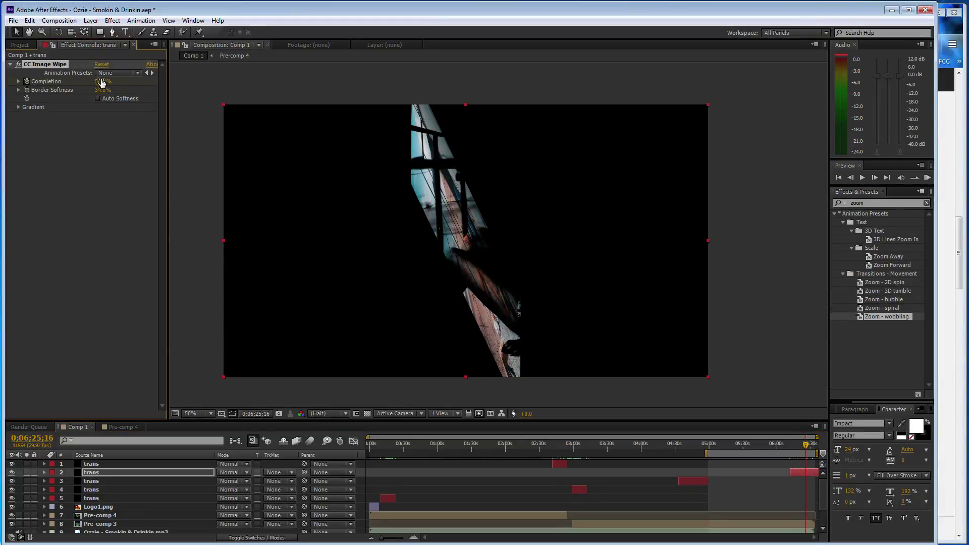
left_click_drag(97, 84, 102, 83)
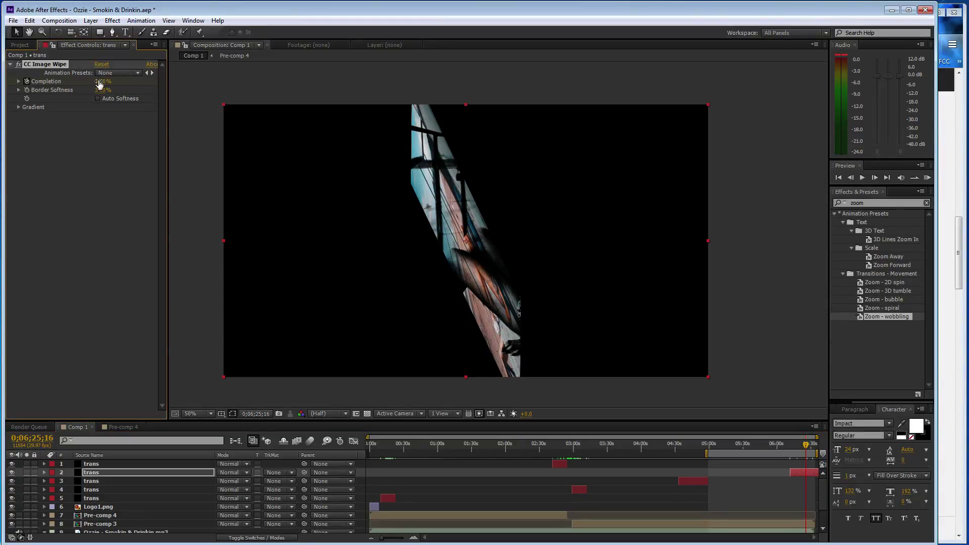
Step: Change the next Completion keyframe to 61% near the end of the transition
left_click_drag(809, 448, 812, 444)
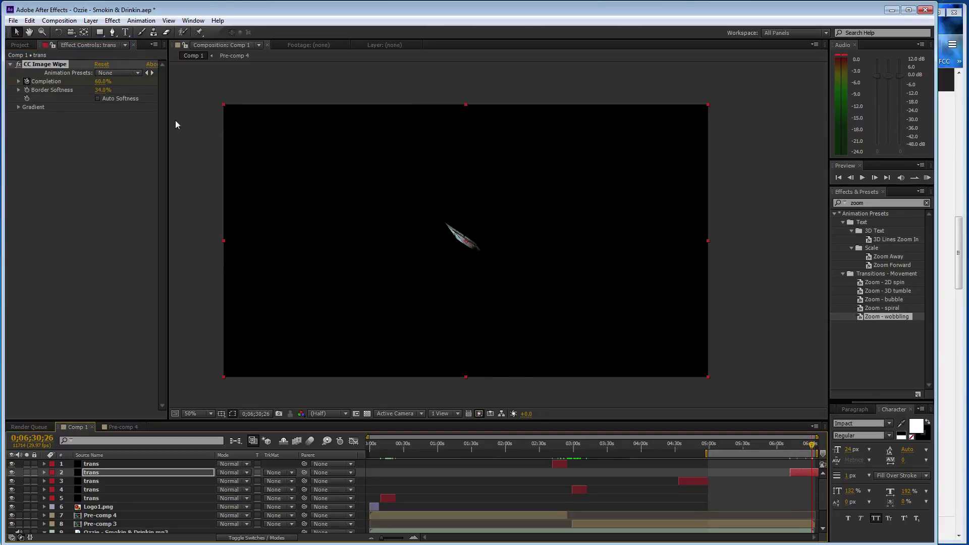
left_click(101, 82)
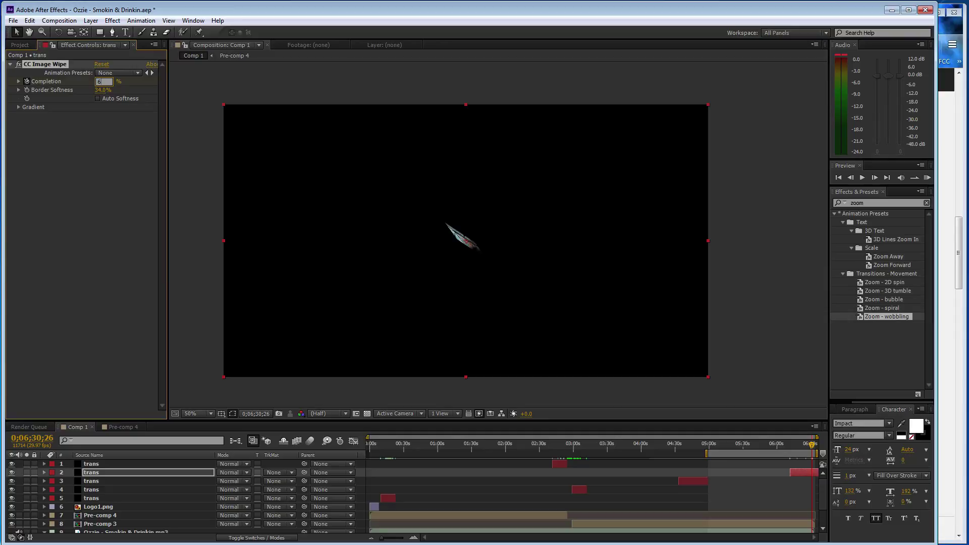
type("1")
key("Return")
left_click_drag(814, 447, 802, 450)
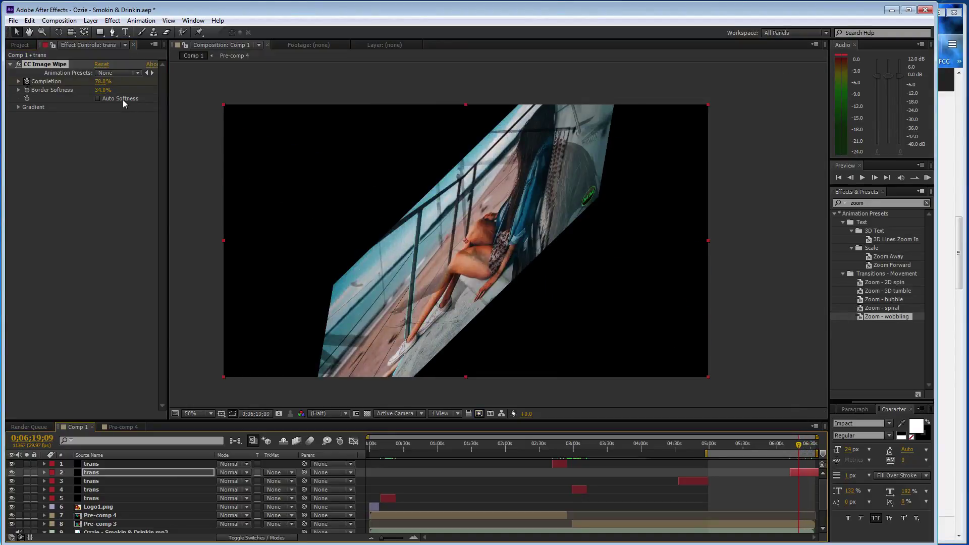
left_click_drag(802, 447, 793, 449)
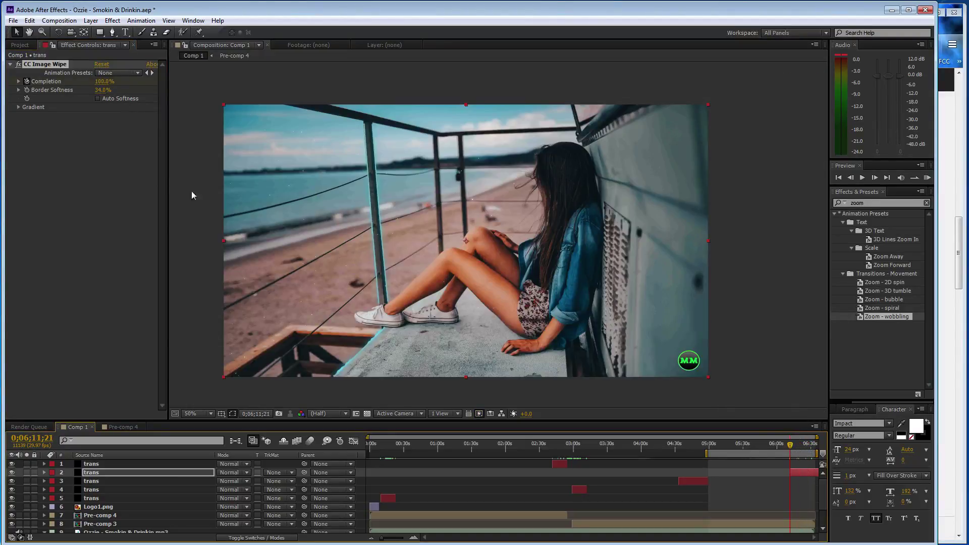
left_click(27, 86)
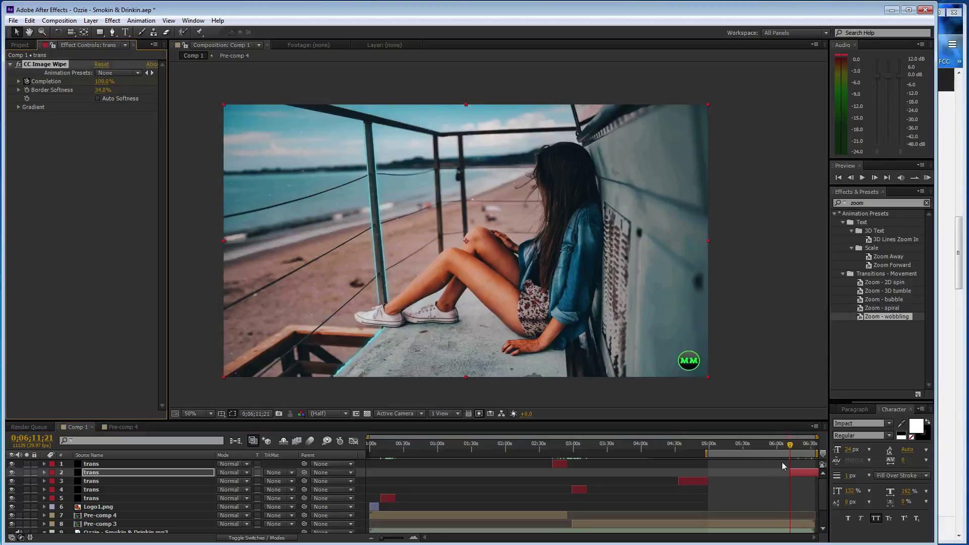
Step: Set a wipe Completion keyframe of 70% and scrub through the final wipe
left_click_drag(790, 449, 805, 448)
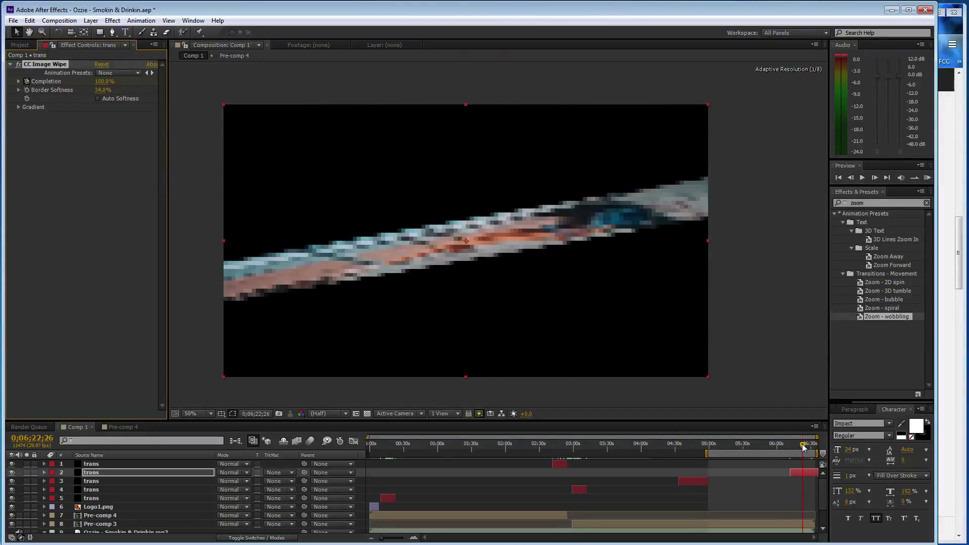
left_click(105, 84)
type("70")
key("Return")
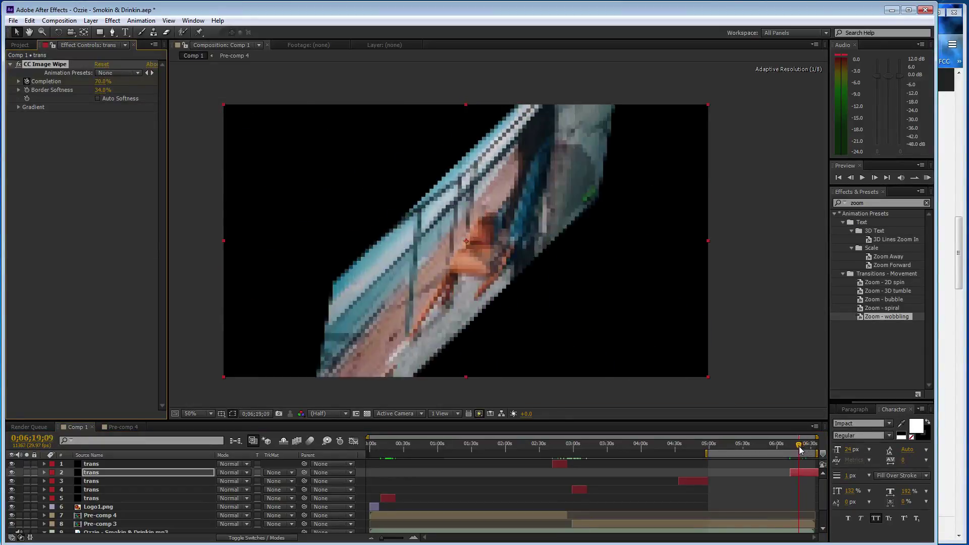
left_click_drag(805, 450, 795, 448)
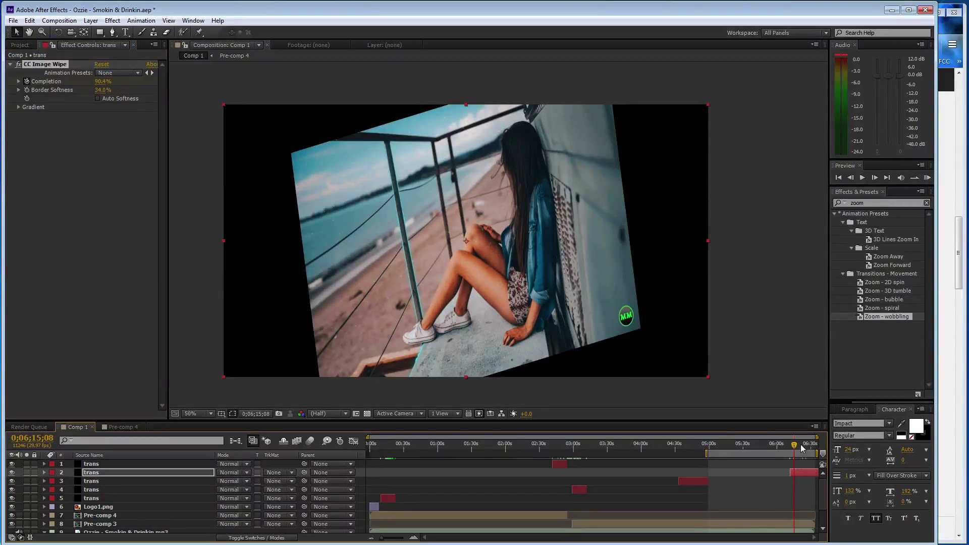
left_click_drag(797, 448, 815, 451)
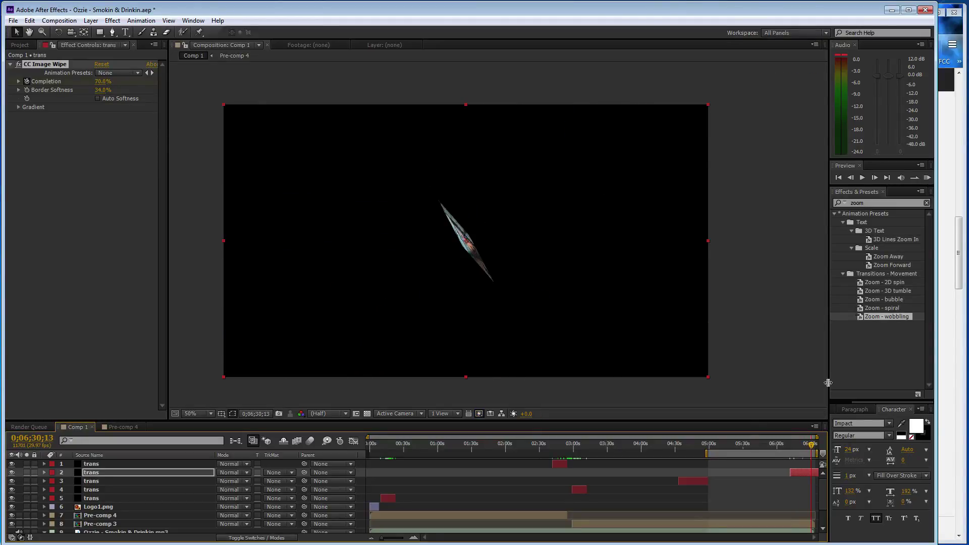
left_click_drag(818, 446, 798, 451)
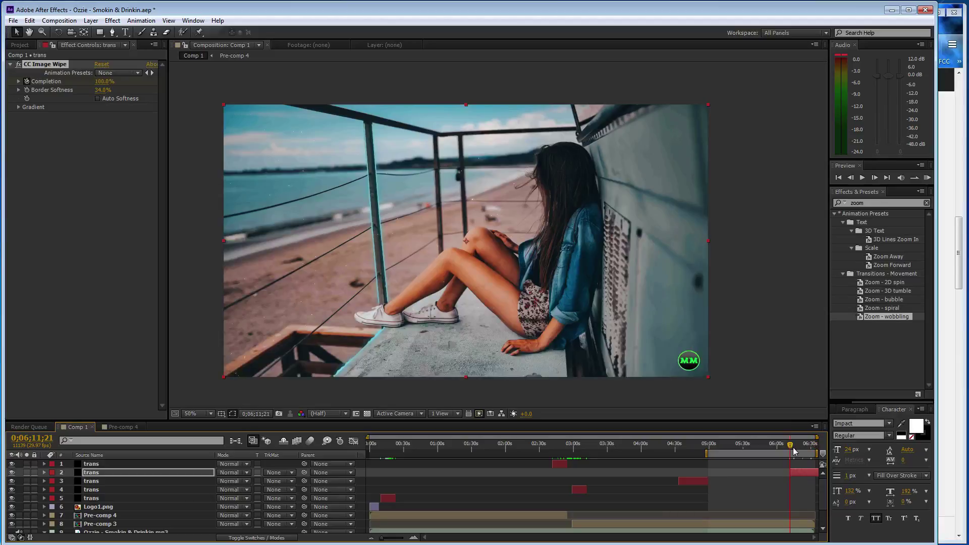
Step: Play back the closing transition, keep Completion at 70%, and save the project
left_click(21, 84)
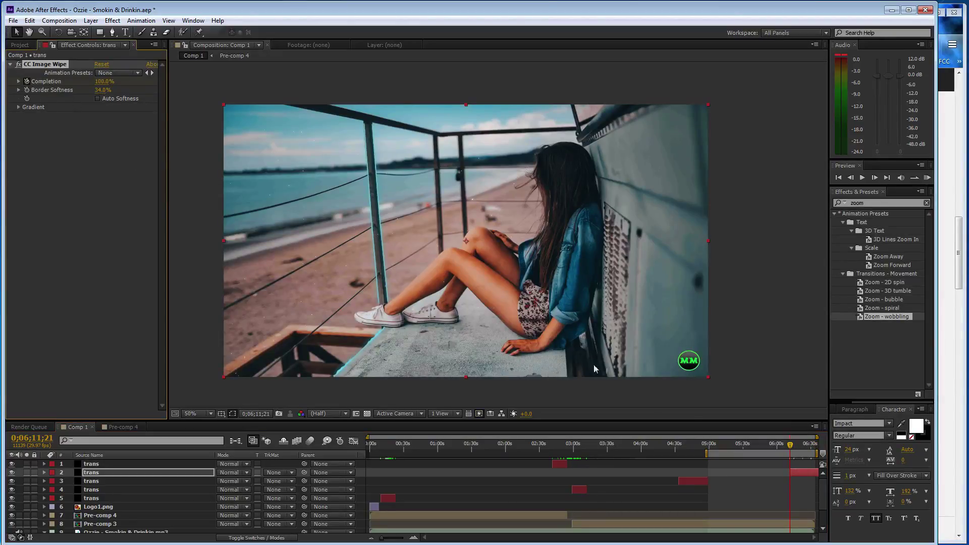
key("space")
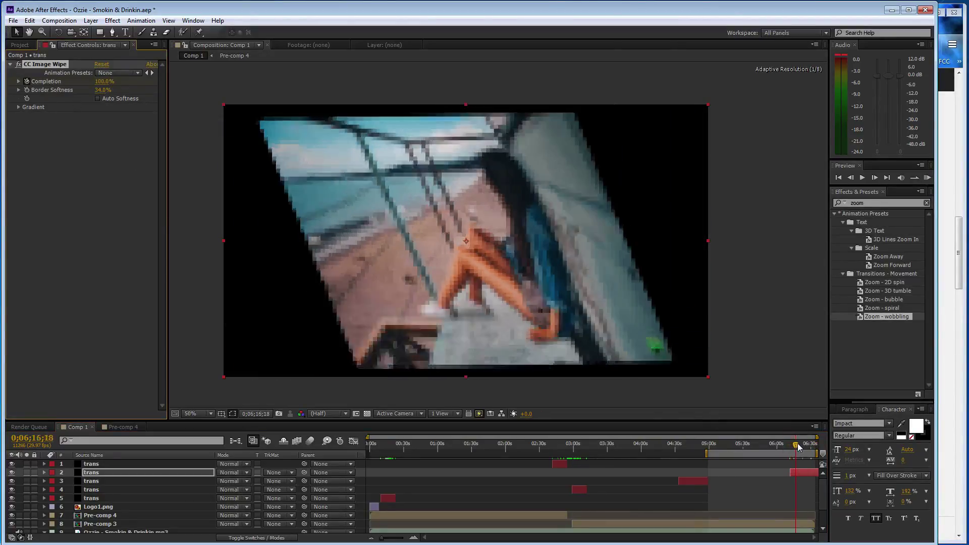
left_click_drag(106, 83, 112, 204)
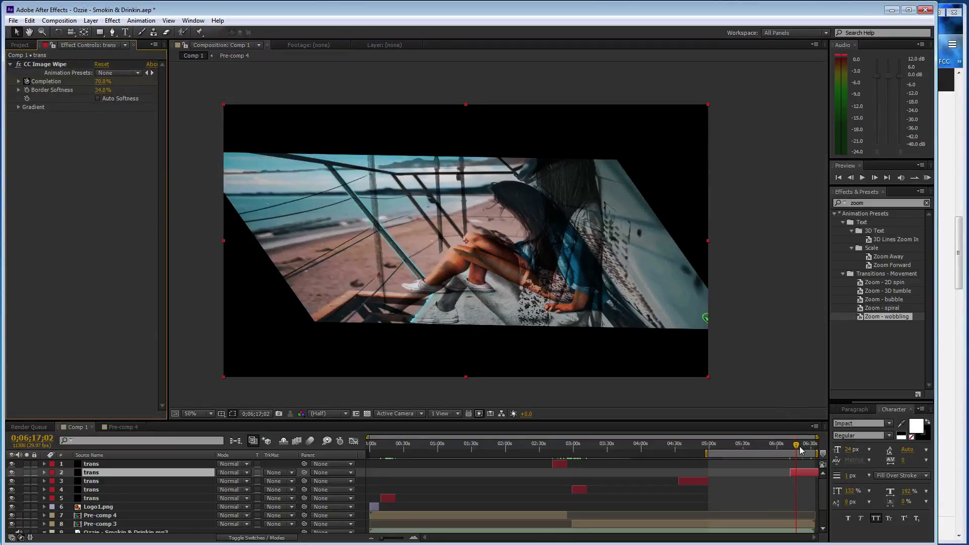
left_click_drag(800, 450, 808, 451)
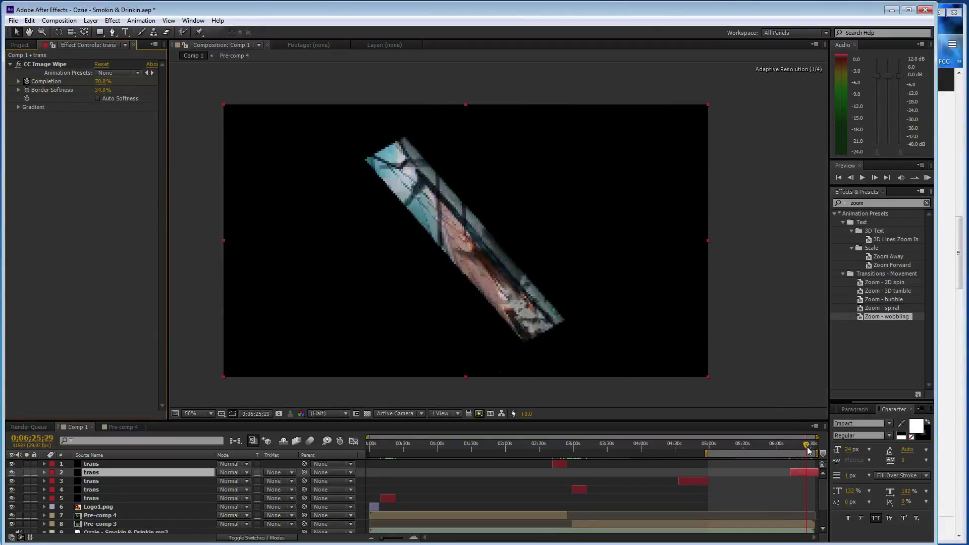
left_click_drag(809, 451, 816, 448)
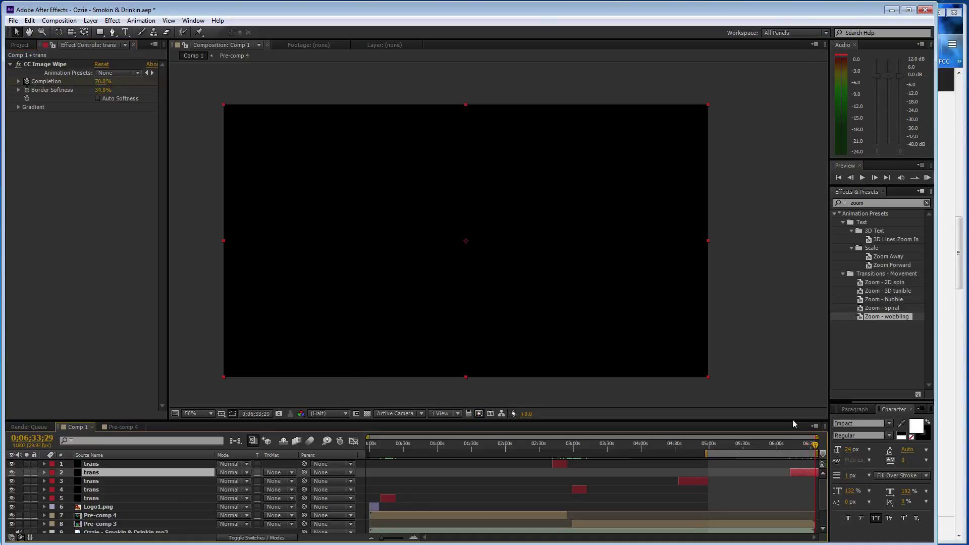
key("ctrl+s")
Step: Extend the work area across the whole timeline and return to the sunset cliff scene
left_click_drag(706, 454, 369, 454)
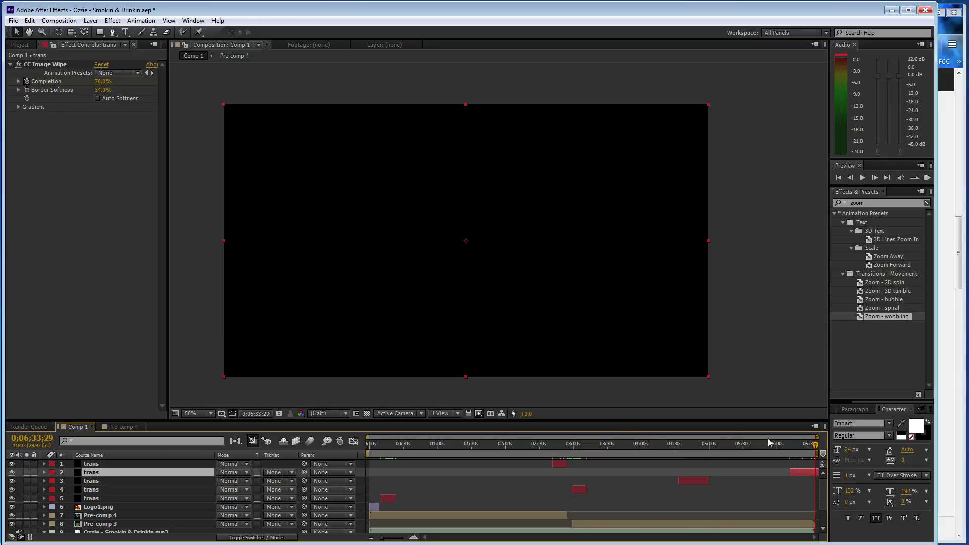
mouse_move(817, 448)
left_mouse_down()
mouse_move(366, 439)
mouse_move(393, 441)
left_mouse_up()
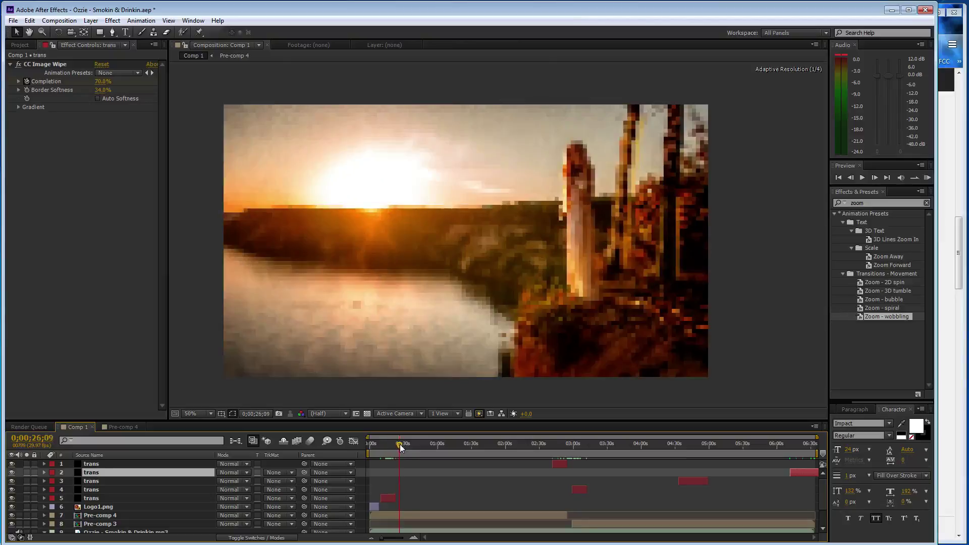
left_click_drag(394, 441, 412, 448)
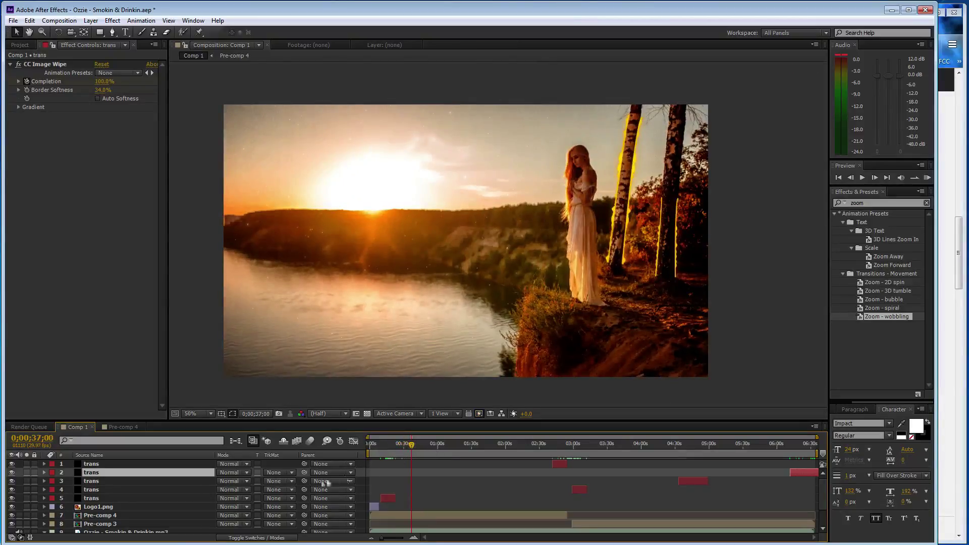
scroll(262, 490, "down", 2)
Step: Move the playhead to 0;01;51;29 on the song's waveform and start the work area just after it
left_click(44, 503)
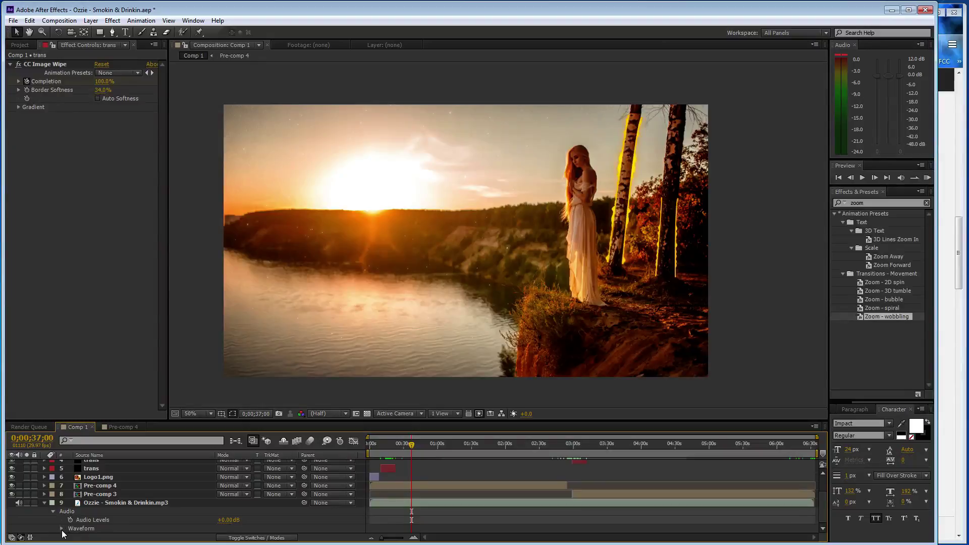
scroll(201, 463, "down", 2)
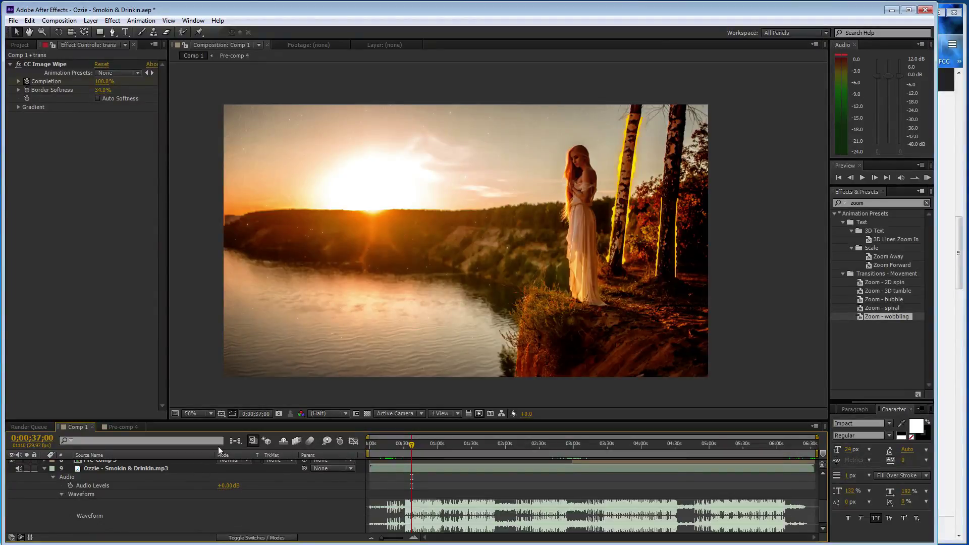
left_click_drag(436, 449, 498, 453)
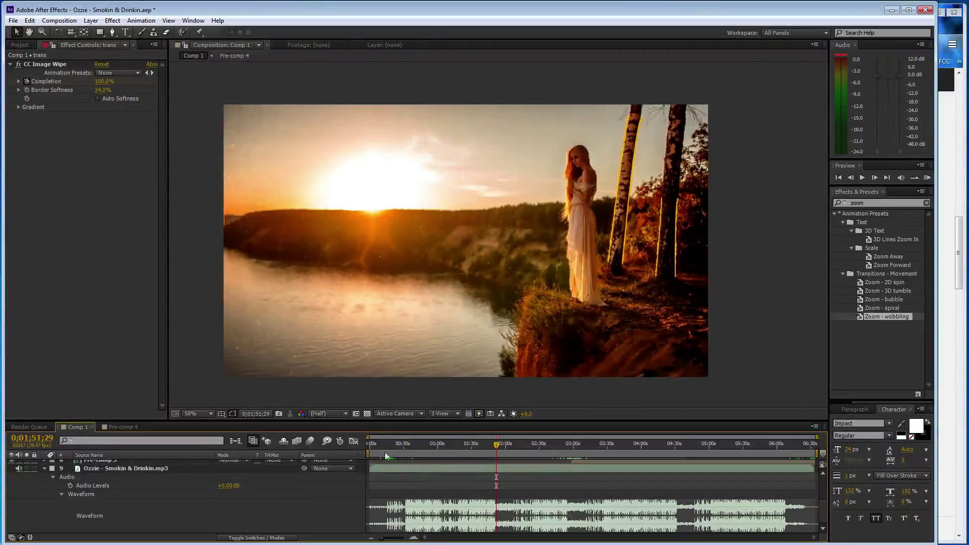
left_click_drag(369, 453, 526, 458)
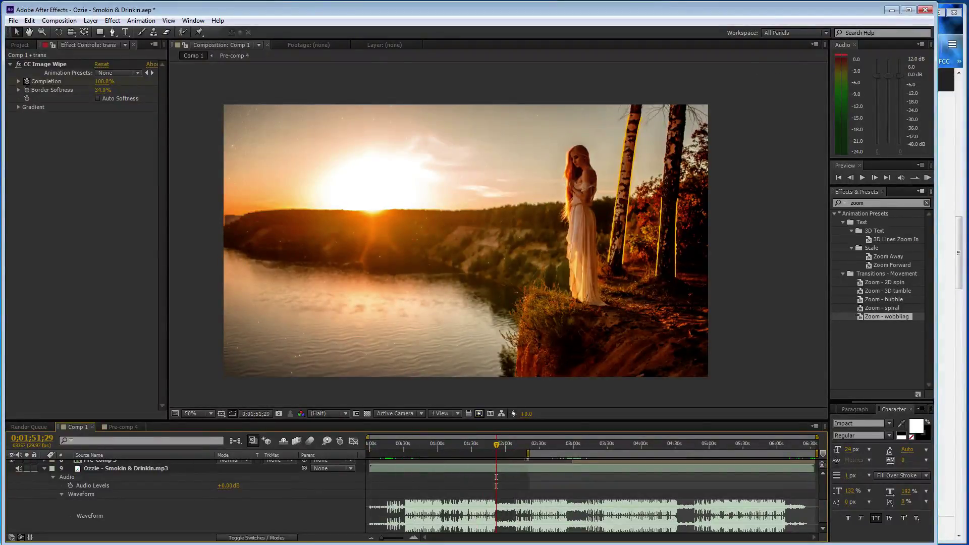
left_click(62, 494)
Step: Duplicate the layer 5 trans solid, lengthen it, and set its wipe Completion to 100%
left_click(102, 498)
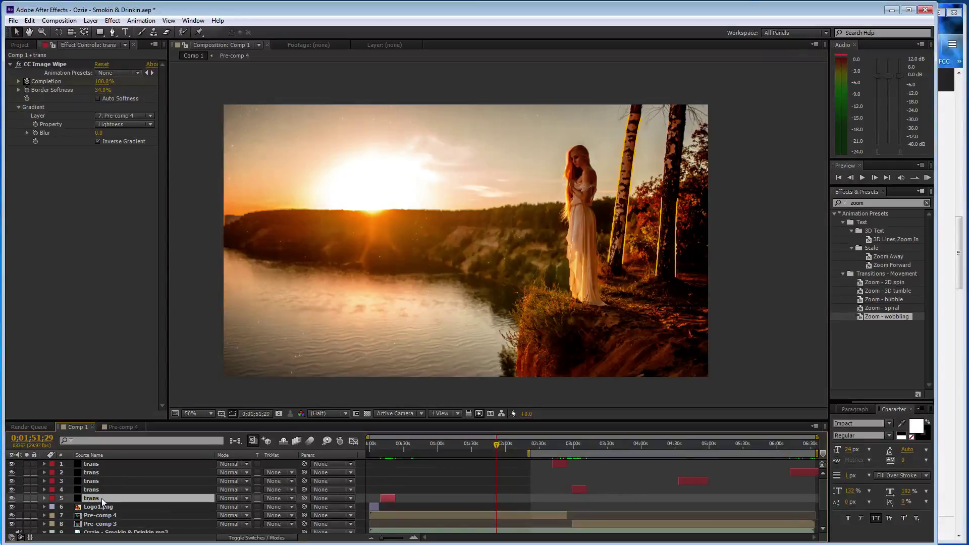
key("ctrl+d")
left_click_drag(397, 501, 516, 495)
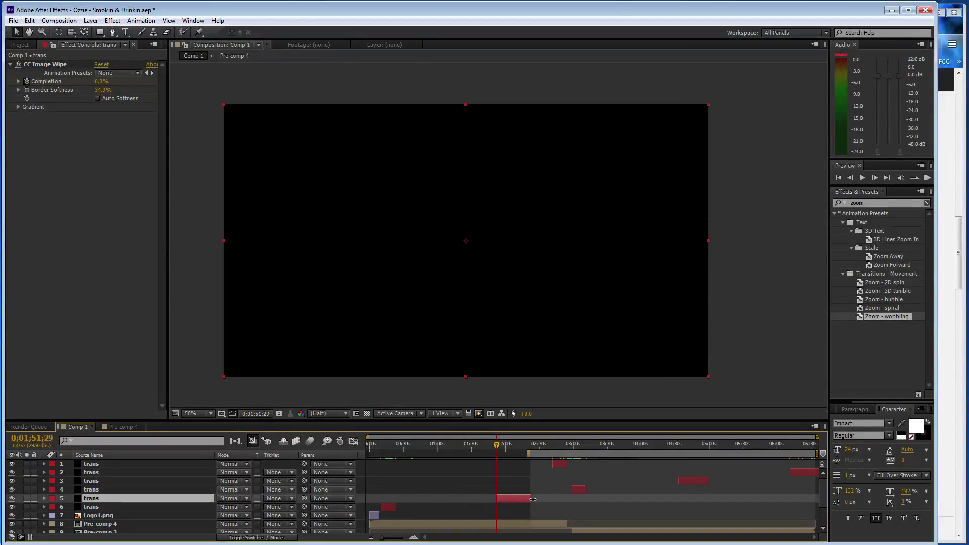
left_click_drag(100, 84, 147, 83)
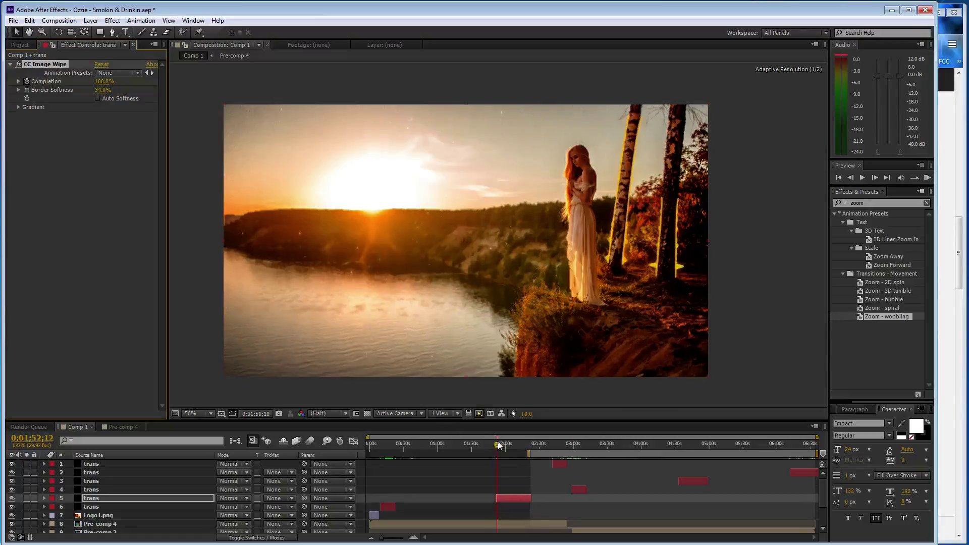
Step: Keyframe wipe Completion to about 62% at 0;02;04;02, 61% at 0;02;10;09, and 100% at 0;02;22;10
left_click_drag(497, 445, 509, 446)
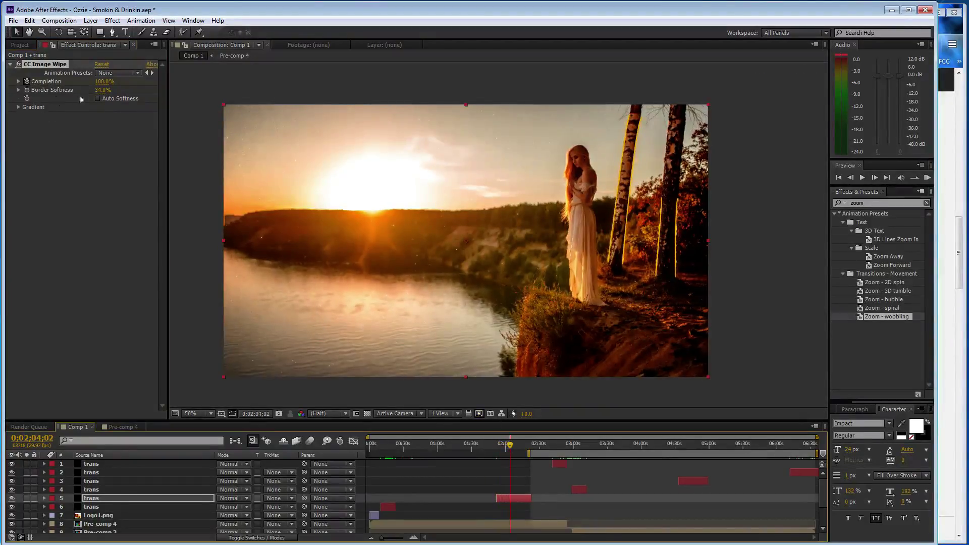
left_click_drag(101, 84, 78, 81)
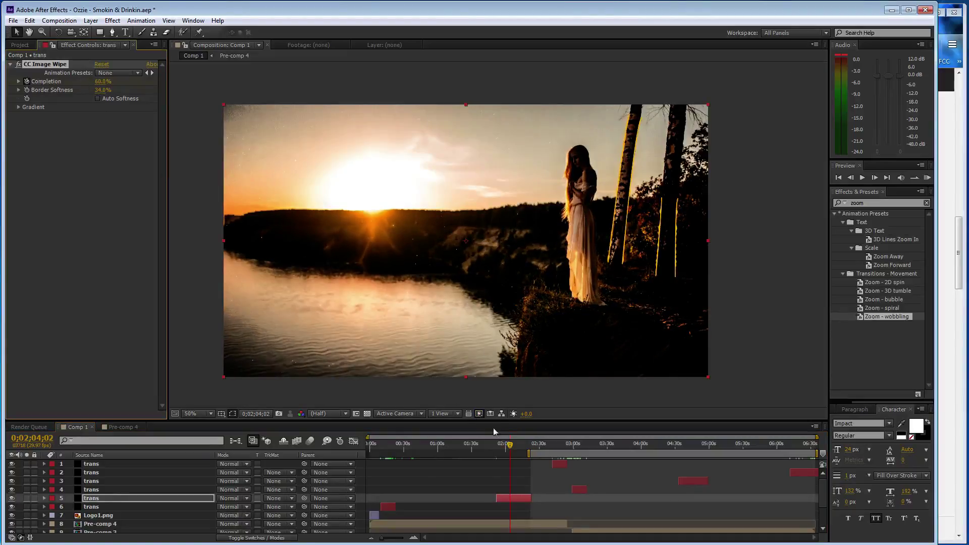
left_click_drag(513, 450, 518, 450)
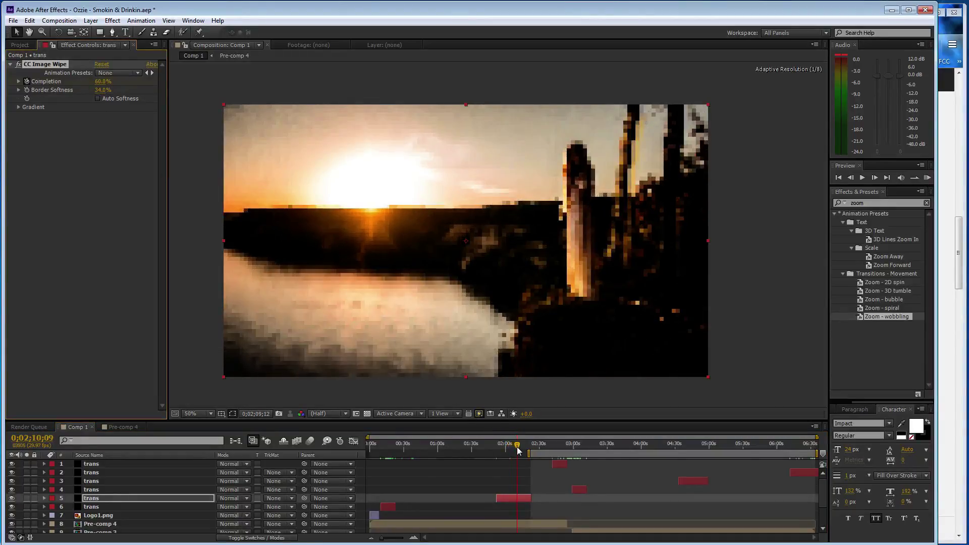
left_click(97, 82)
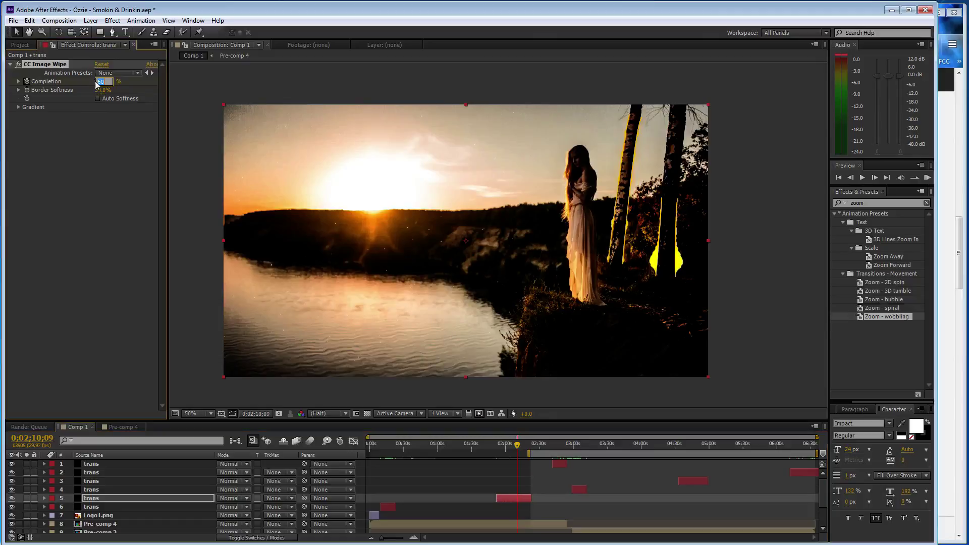
type("61")
key("Return")
left_click_drag(521, 447, 530, 446)
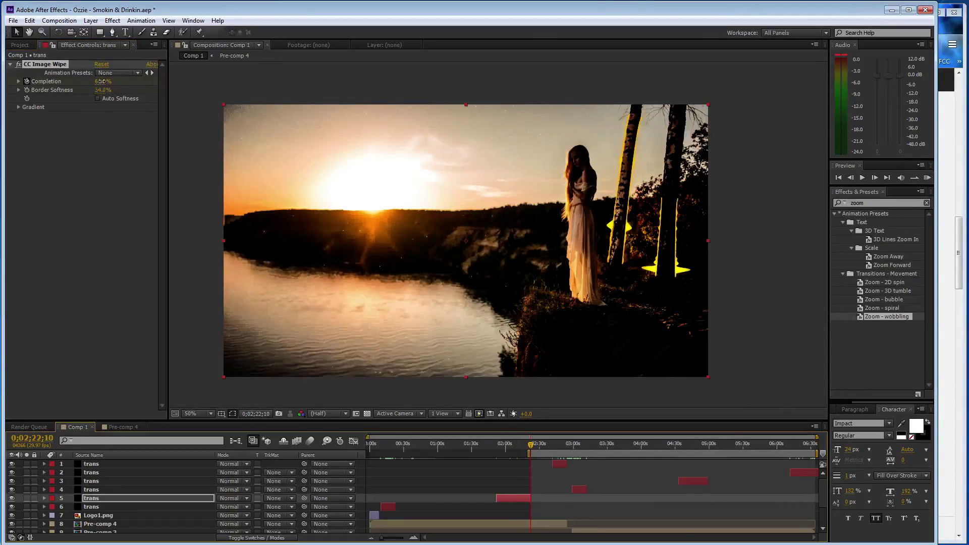
left_click_drag(103, 81, 184, 84)
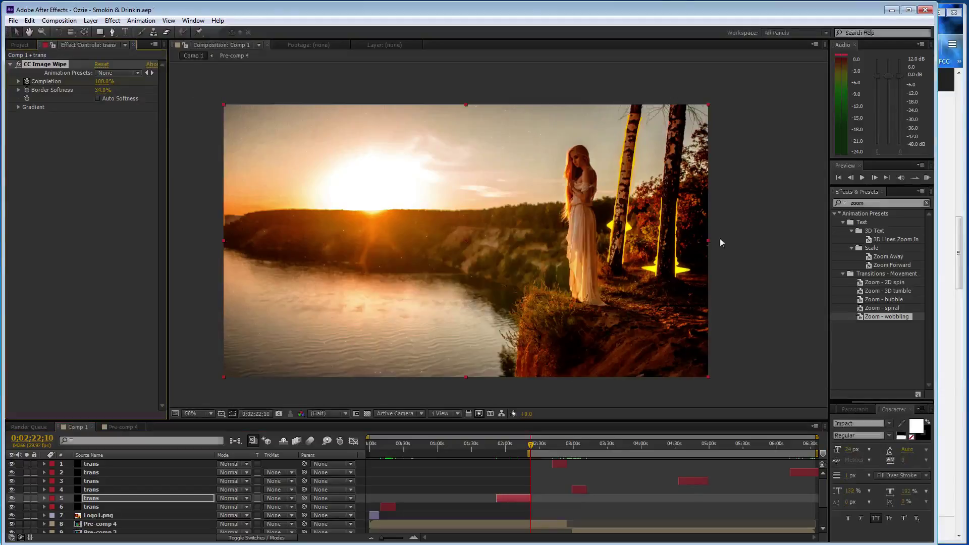
Step: Scrub from the composition's start to preview the wipe transitions
key("alt+Tab")
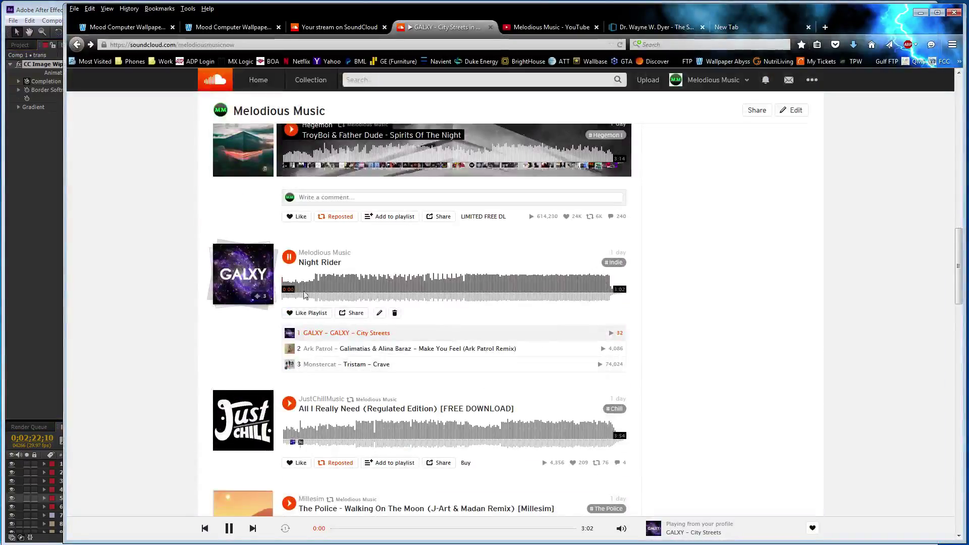
left_click(20, 262)
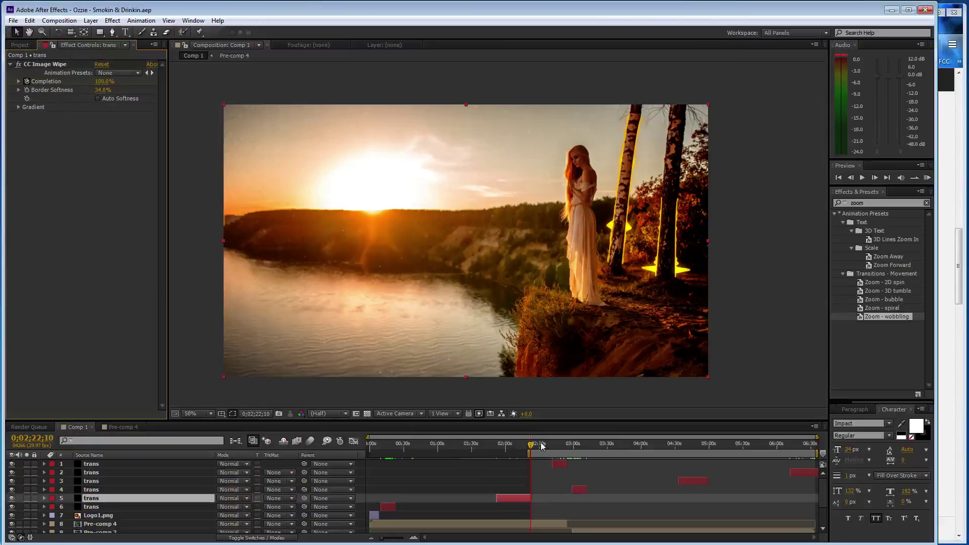
mouse_move(541, 445)
left_mouse_down()
mouse_move(374, 447)
mouse_move(386, 462)
left_mouse_up()
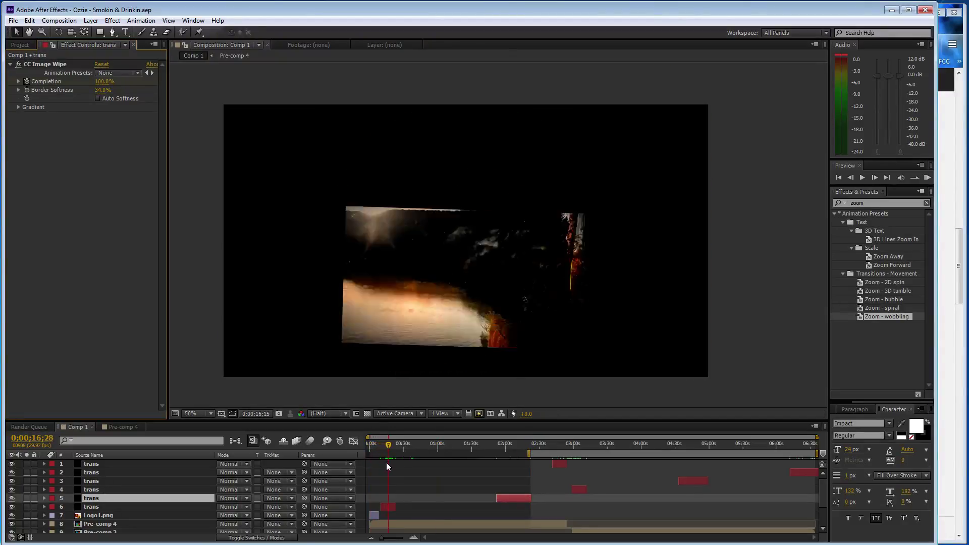
mouse_move(387, 463)
left_mouse_down()
mouse_move(508, 463)
mouse_move(591, 491)
mouse_move(680, 493)
mouse_move(795, 475)
mouse_move(484, 467)
left_mouse_up()
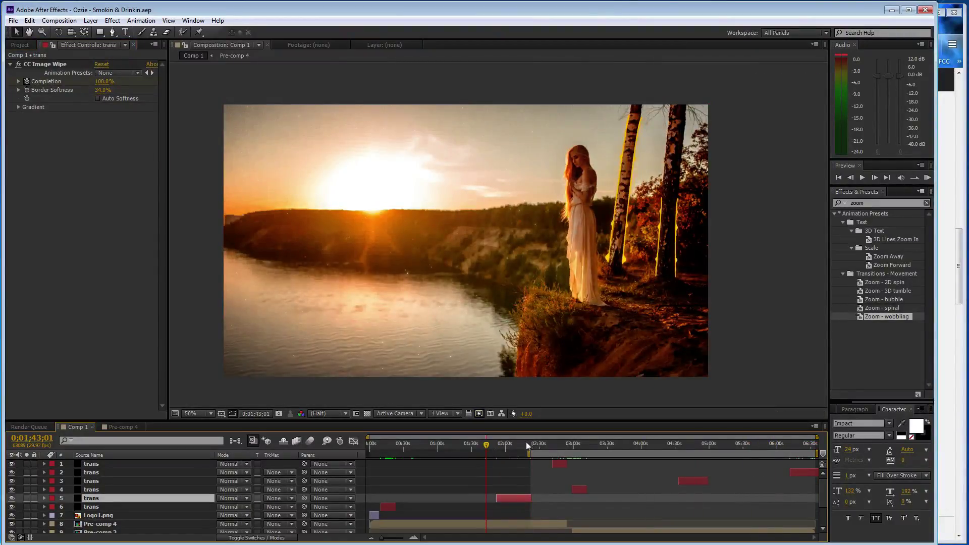
Step: Pull the work-area end back, save the project, and show the Project panel's file list
left_click_drag(527, 453, 189, 437)
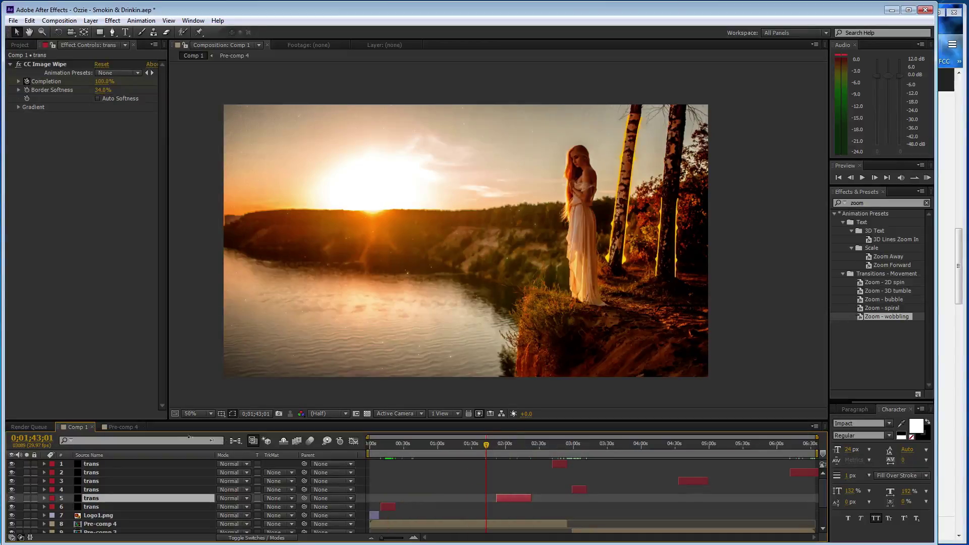
key("ctrl+s")
left_click(24, 47)
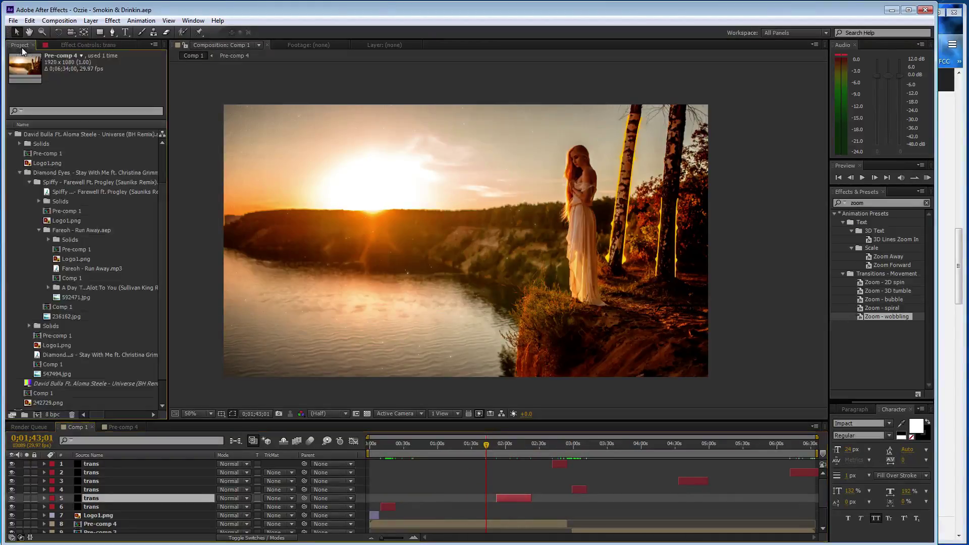
Step: Maximize After Effects, fit the sunset frame in an enlarged viewer, and snip the full screen
double_click(191, 11)
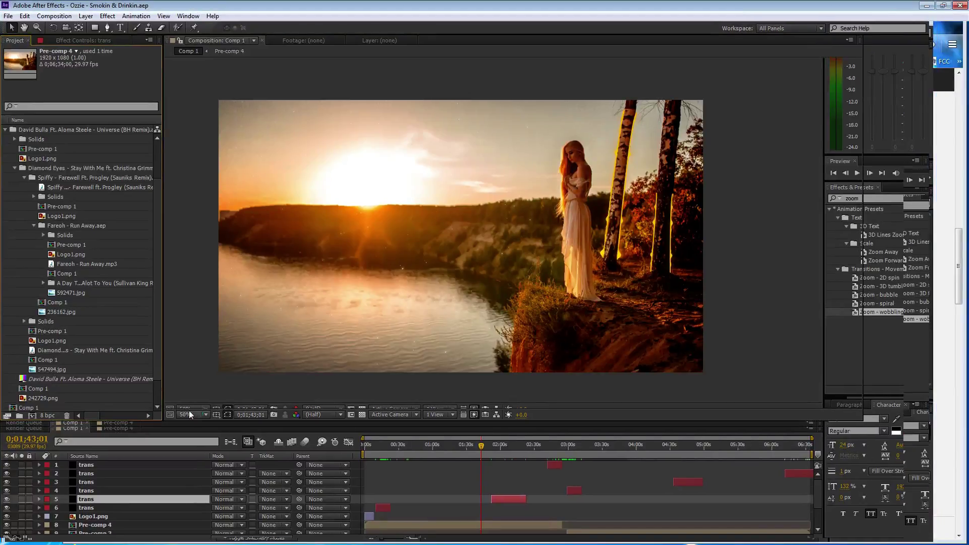
left_click(192, 415)
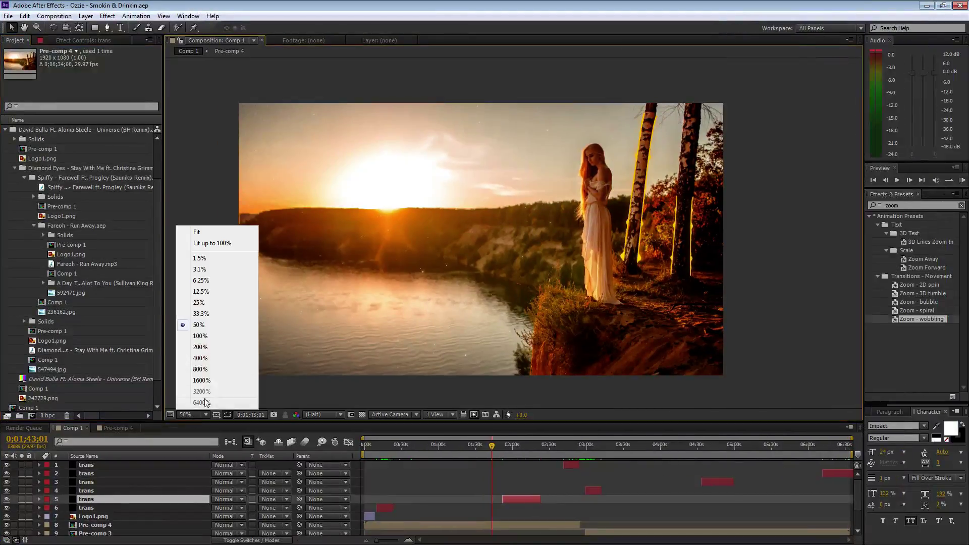
left_click(212, 234)
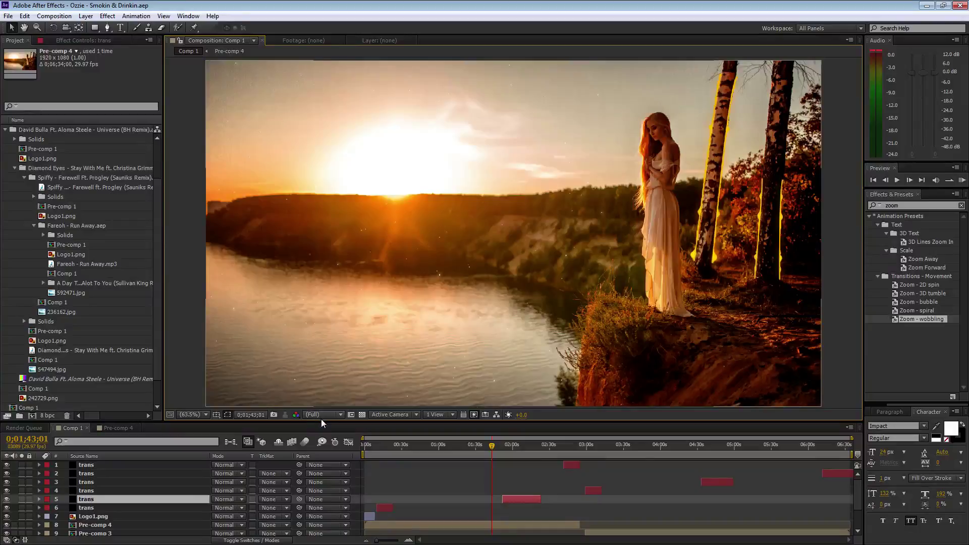
left_click_drag(334, 422, 342, 457)
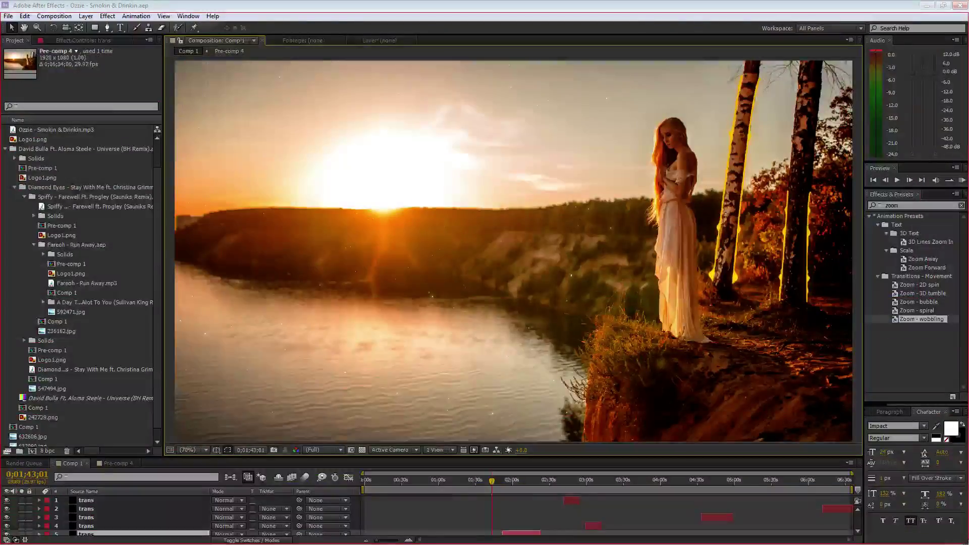
left_click_drag(25, 13, 965, 540)
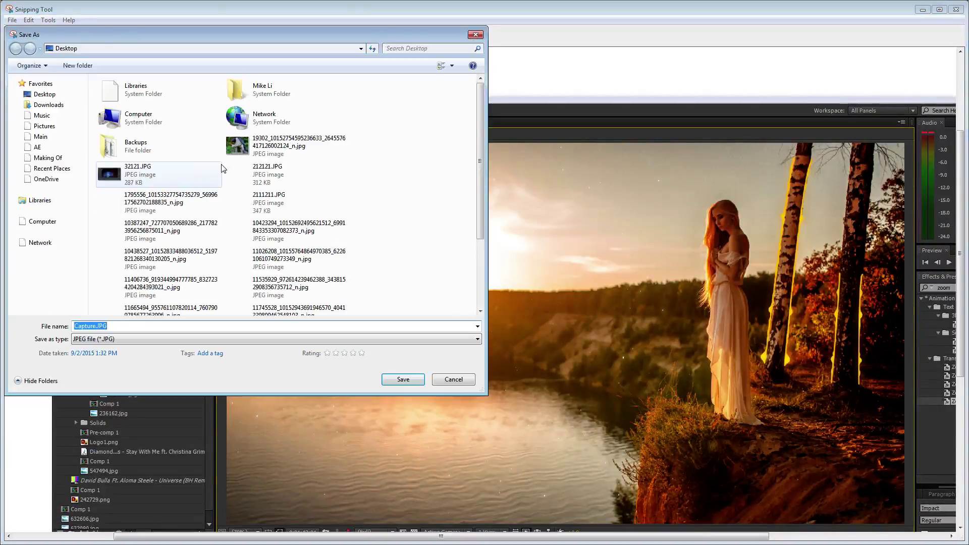
Step: Save the capture to the Desktop as JPEG '231212' and close Snipping Tool
type("2312")
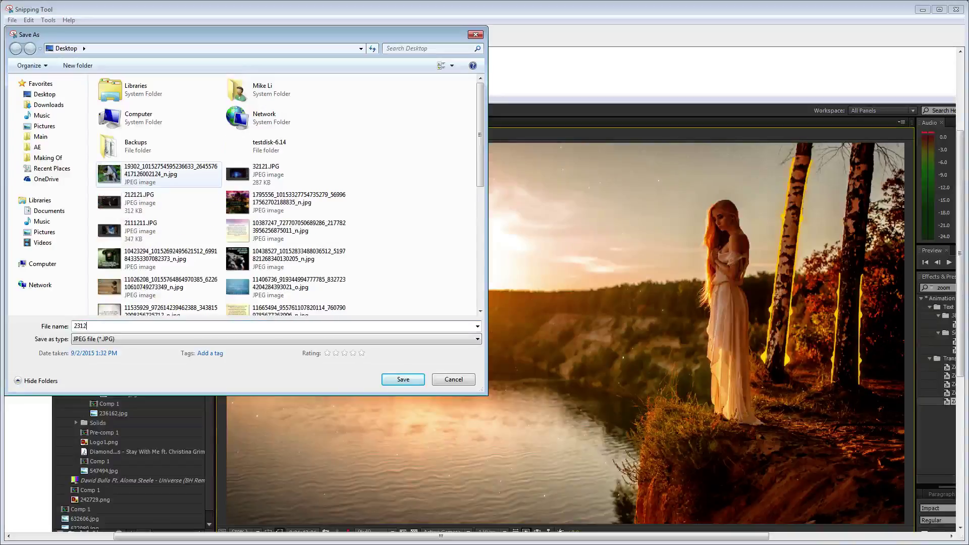
type("12")
left_click(410, 380)
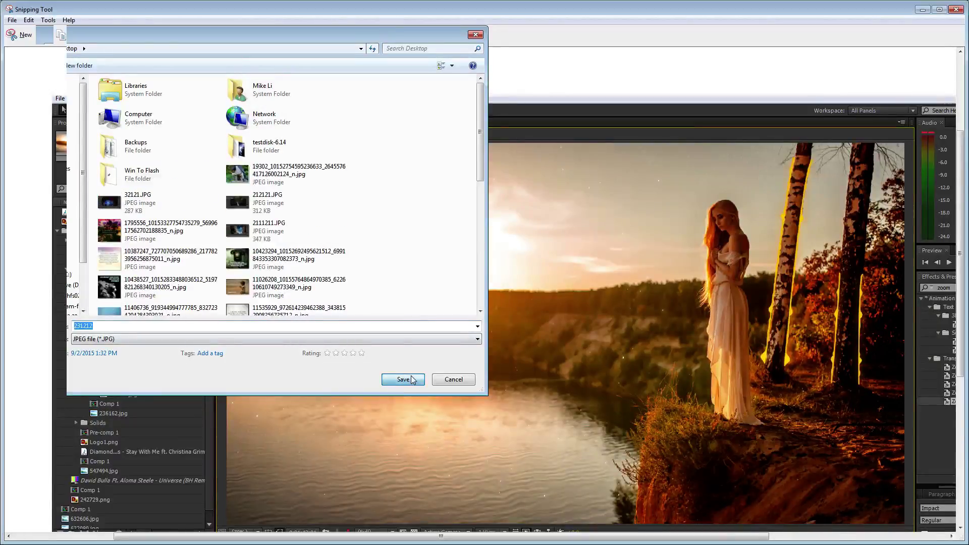
left_click(956, 10)
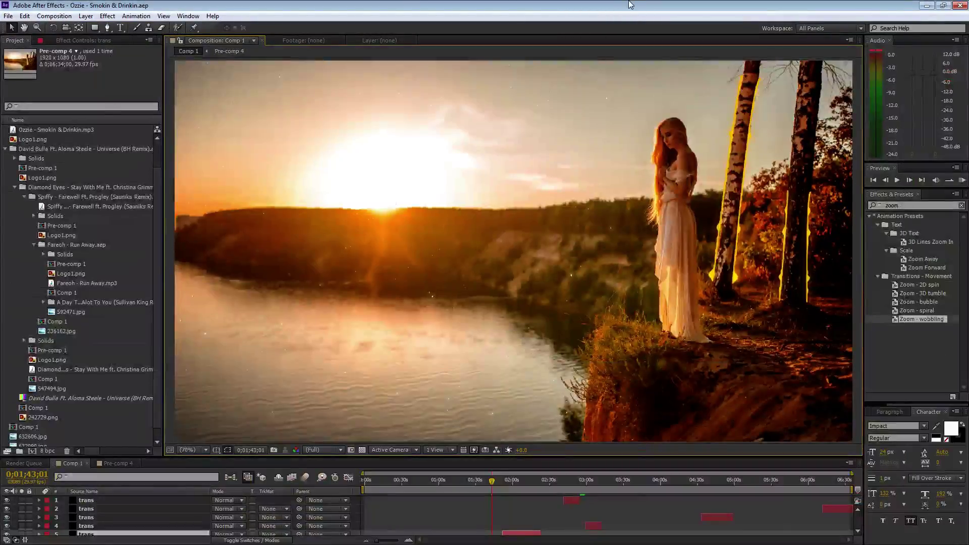
Step: Restore the window, set viewer magnification to 50%, and make the timeline tall enough for all ten layers
double_click(628, 6)
left_click(198, 448)
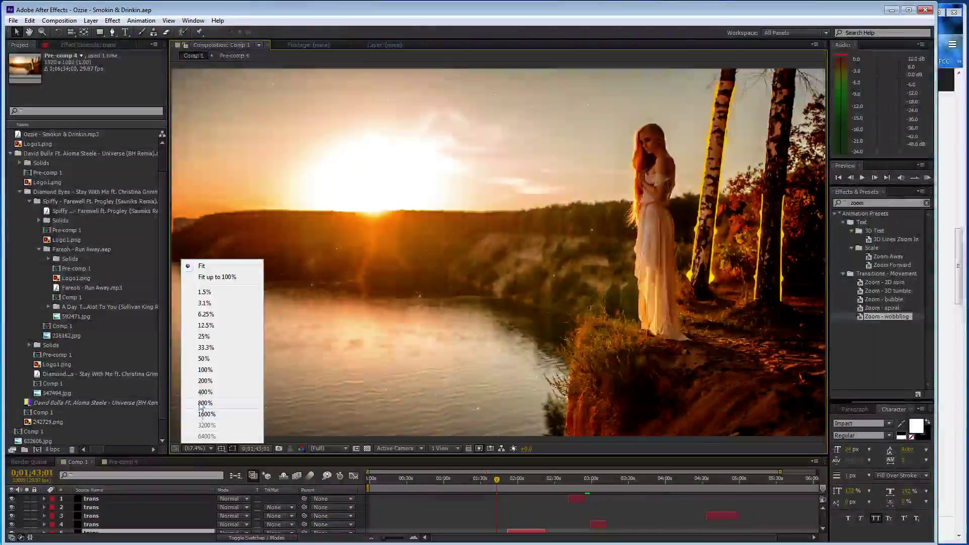
left_click(209, 359)
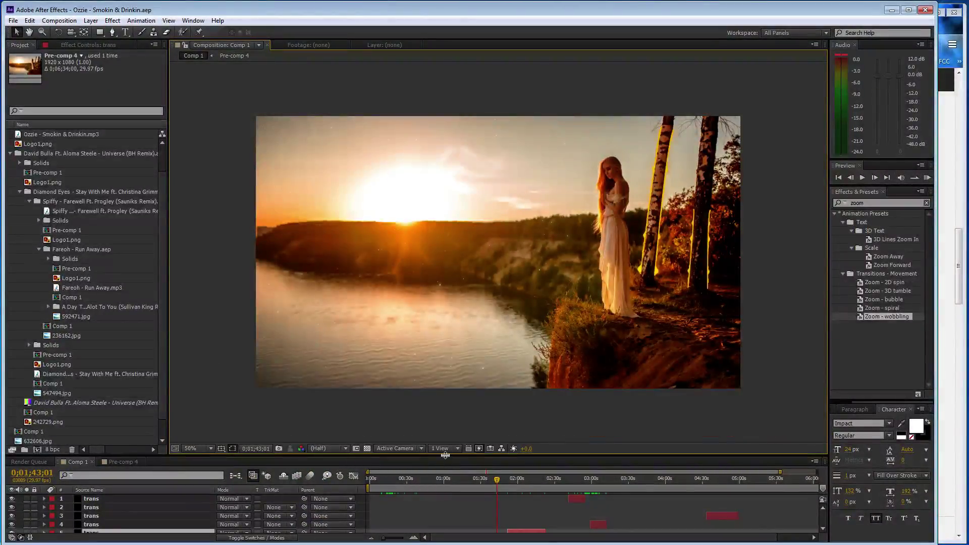
left_click_drag(445, 455, 453, 397)
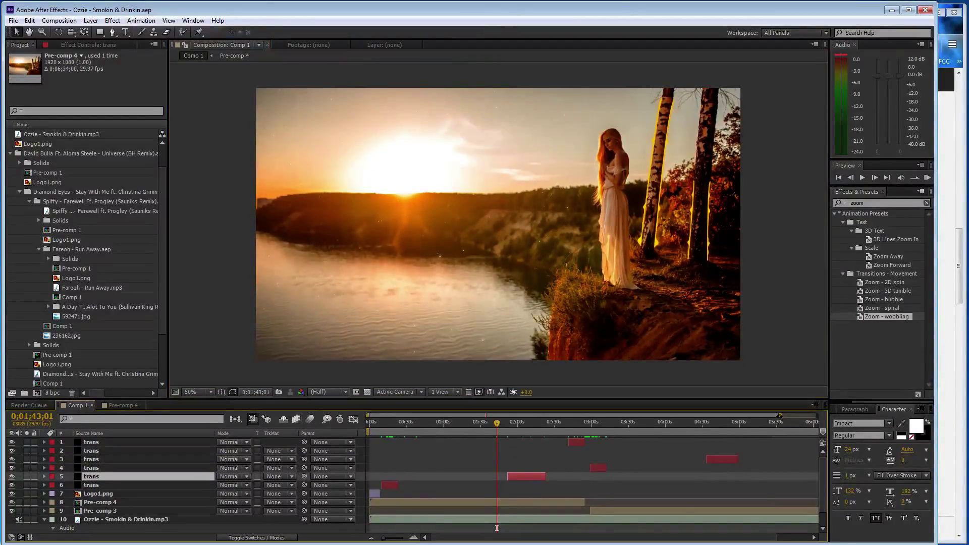
Step: Zoom the timeline out and scrub from the start to preview the transitions
key("minus")
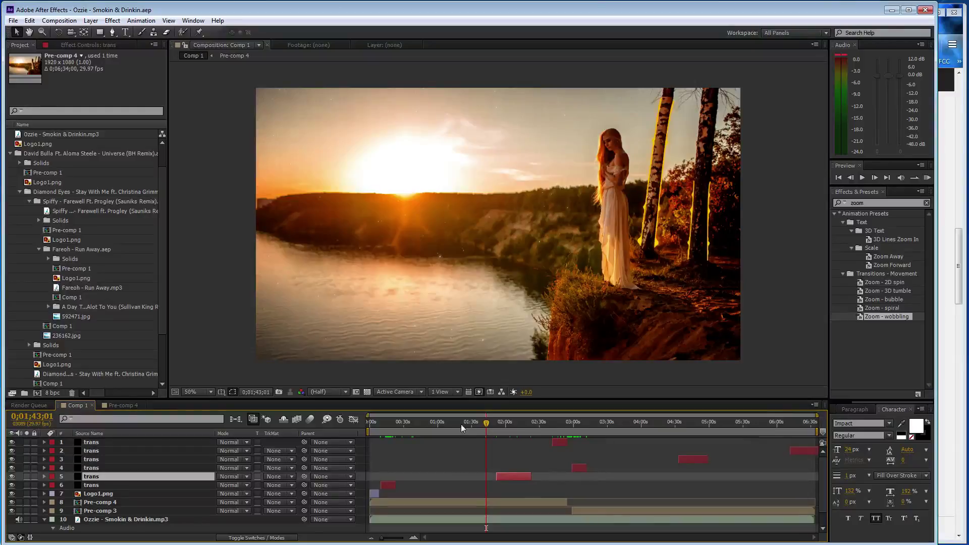
left_click_drag(480, 428, 373, 424)
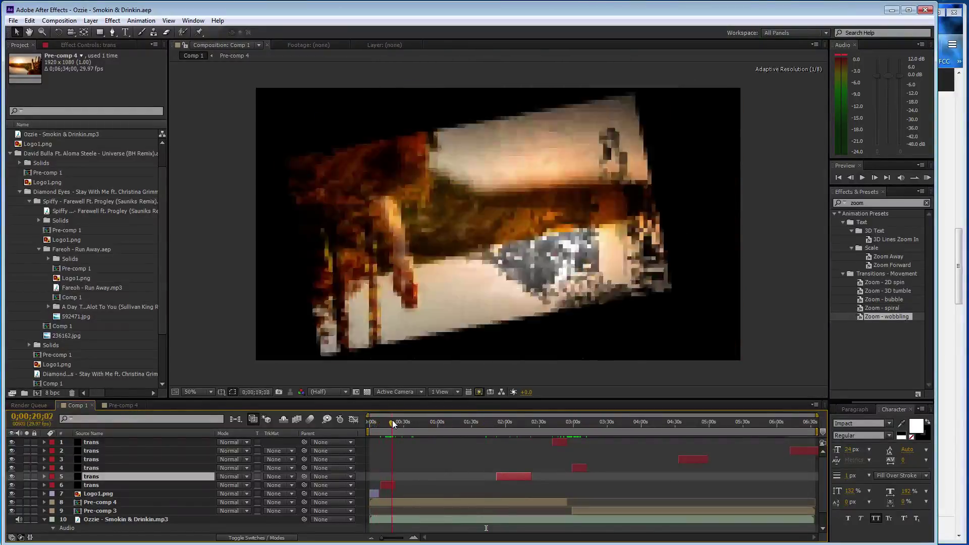
mouse_move(373, 424)
left_mouse_down()
mouse_move(826, 445)
mouse_move(597, 440)
left_mouse_up()
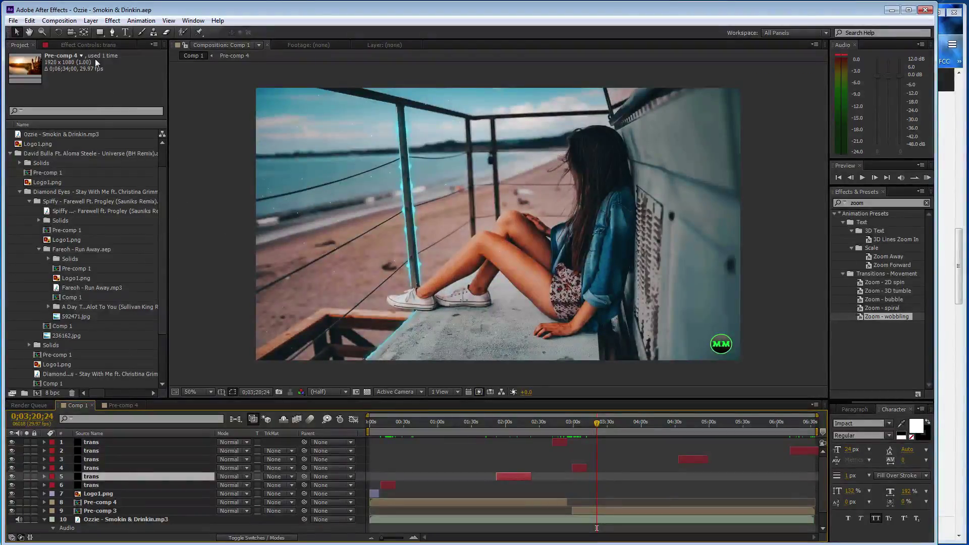
Step: Queue Comp 1 for rendering, delete the finished earlier item, and apply the Youtube output preset
left_click(59, 20)
left_click(94, 103)
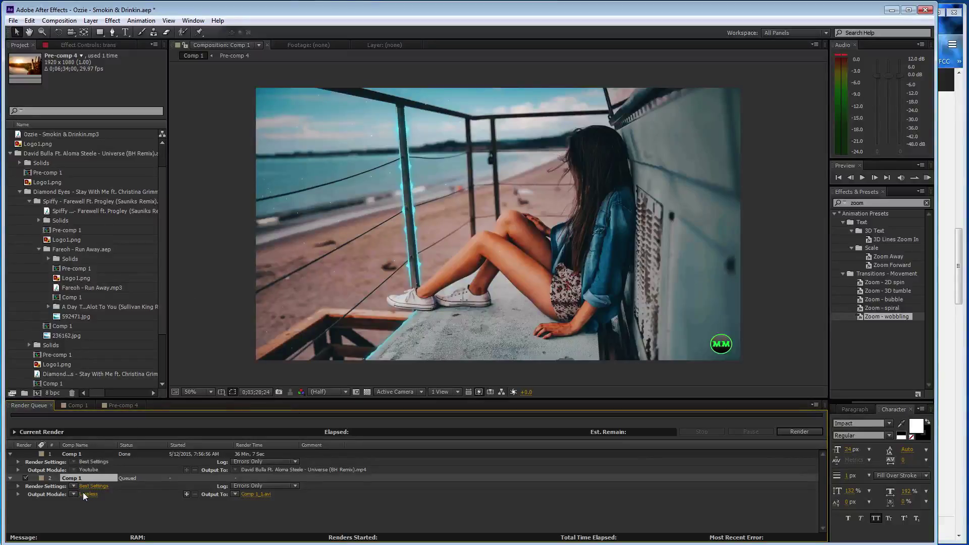
left_click(77, 452)
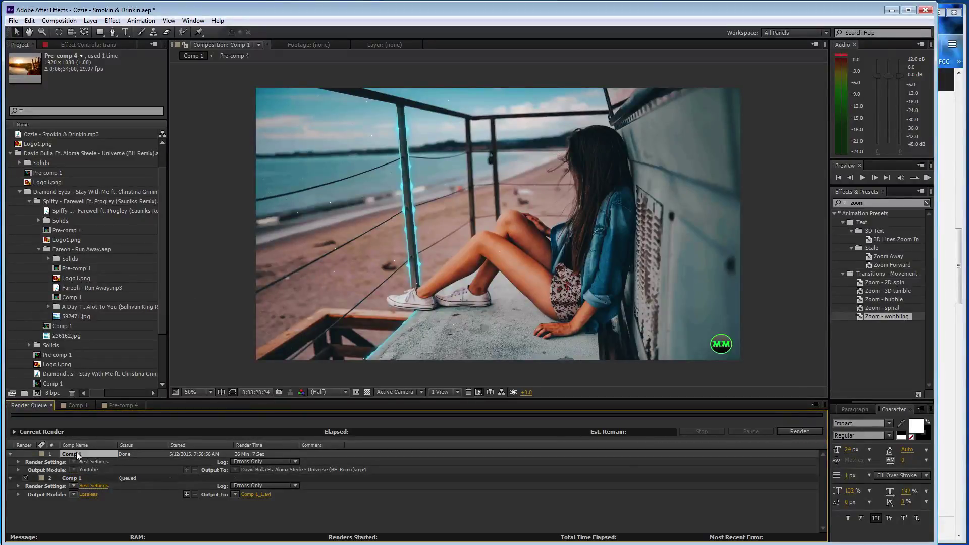
key("Delete")
left_click(74, 470)
left_click(153, 447)
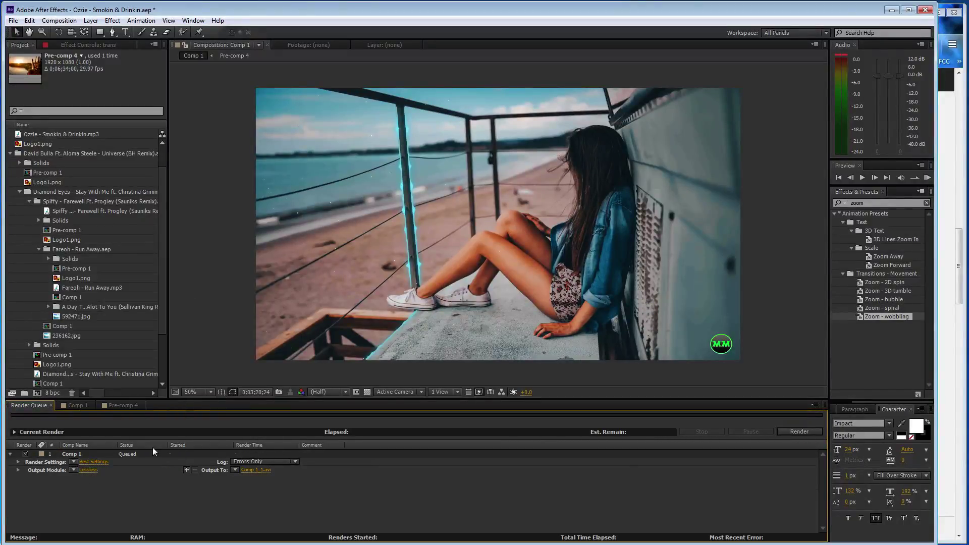
Step: Output to 'Ozzie - Smokin & Drinkin.mp4', start the render, and minimize After Effects
left_click(252, 471)
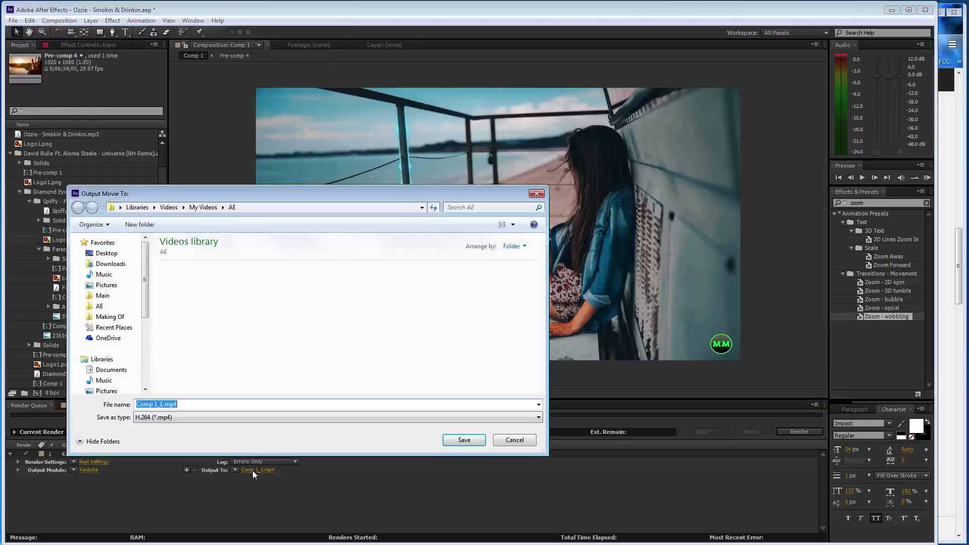
type("ozzie")
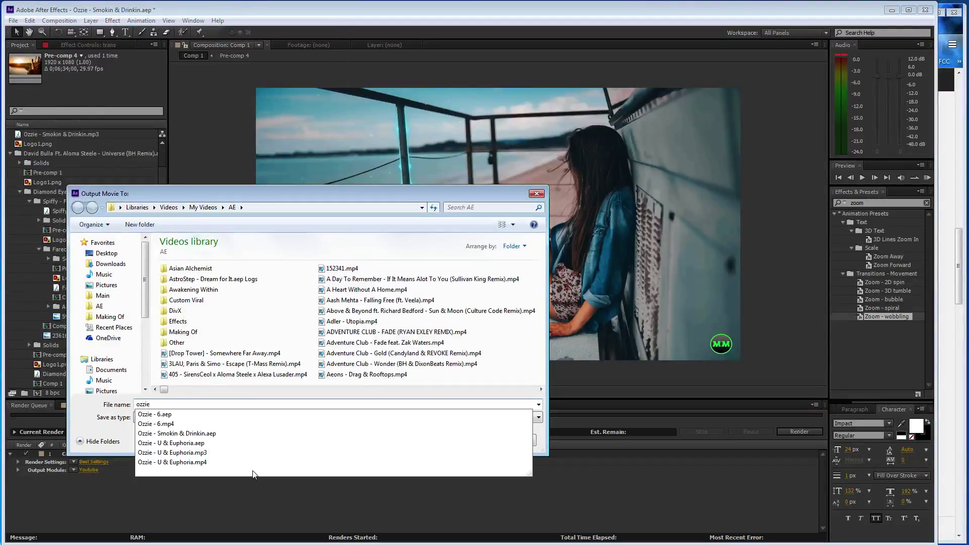
left_click(254, 433)
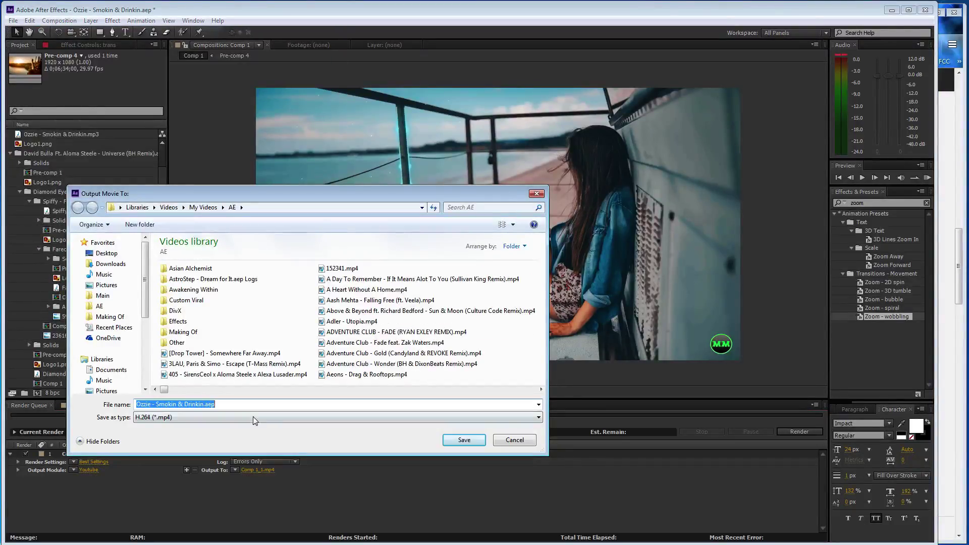
left_click(261, 407)
key("BackSpace")
key("BackSpace")
key("BackSpace")
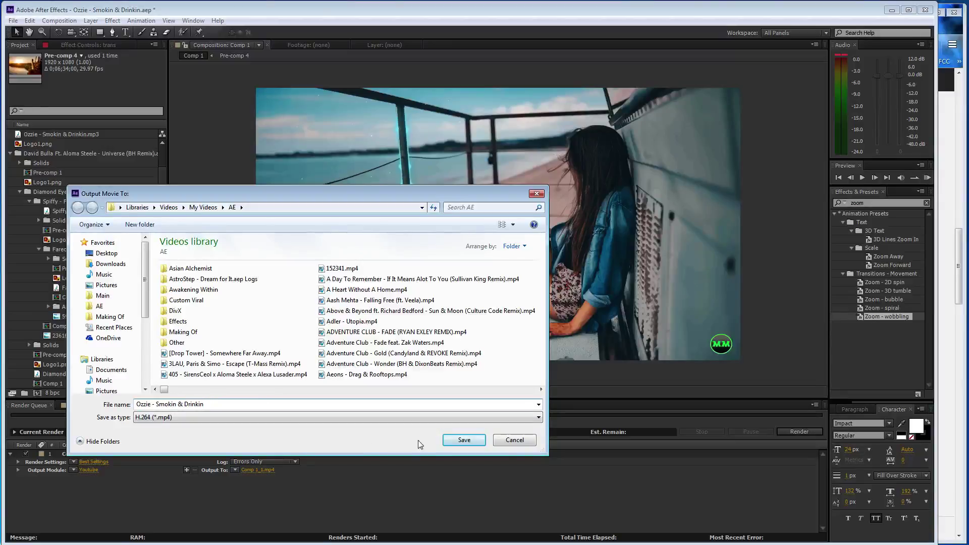
left_click(464, 441)
left_click(789, 433)
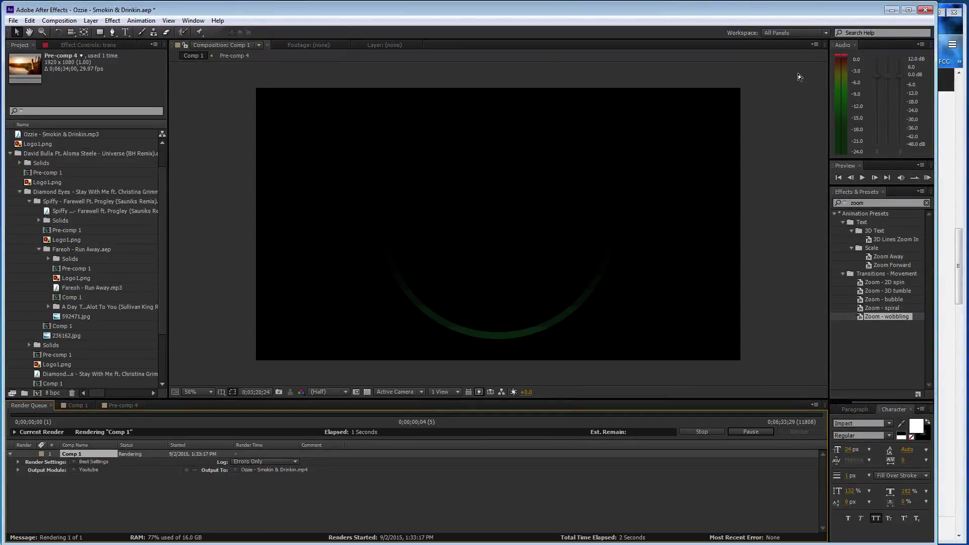
left_click(892, 15)
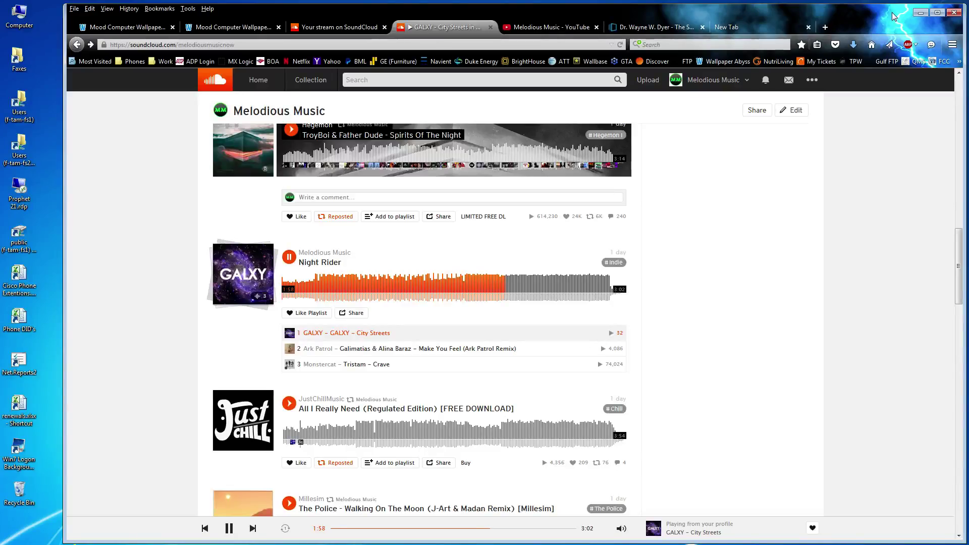